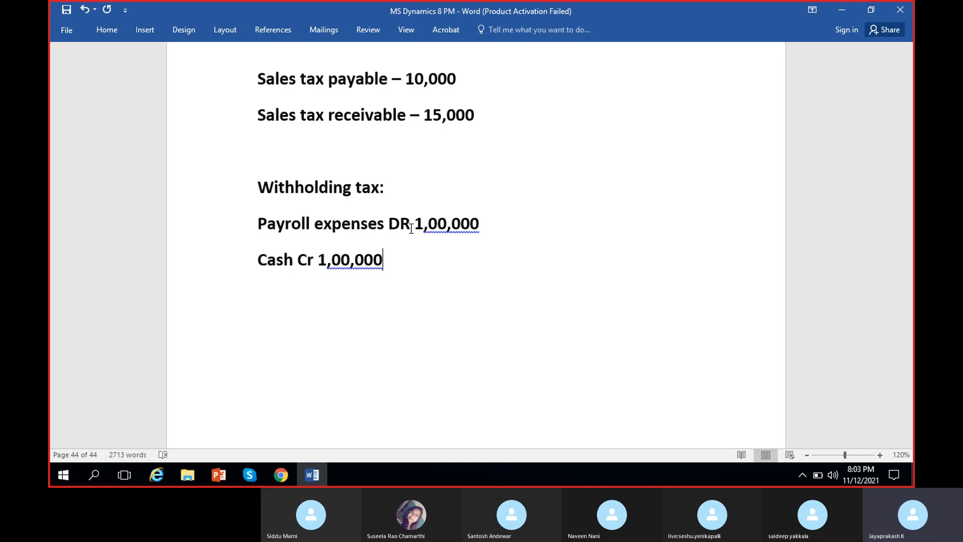
Step: Switch to Dynamics 365 Finance and Operations and expand the withholding tax entries under indirect taxes in the Tax module
click(281, 476)
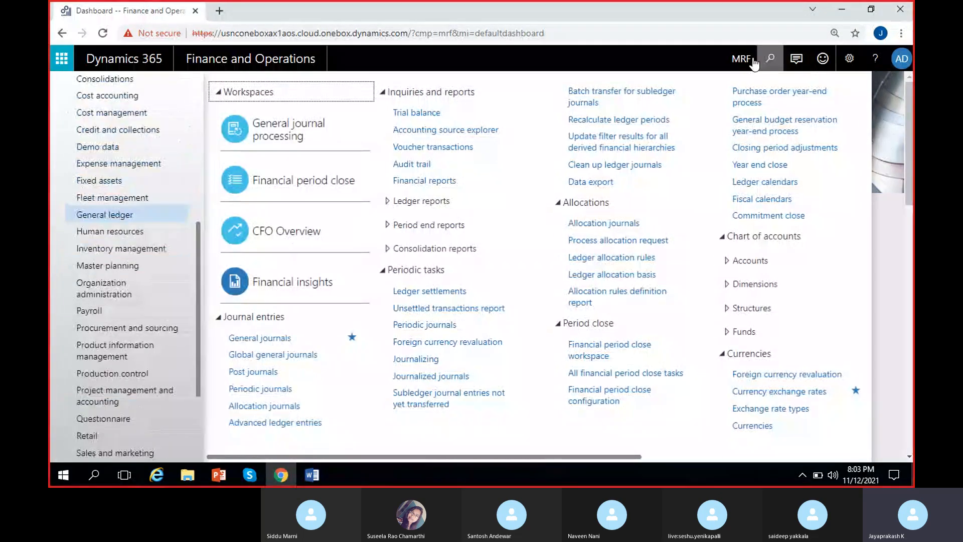
scroll(69, 370, down, 3)
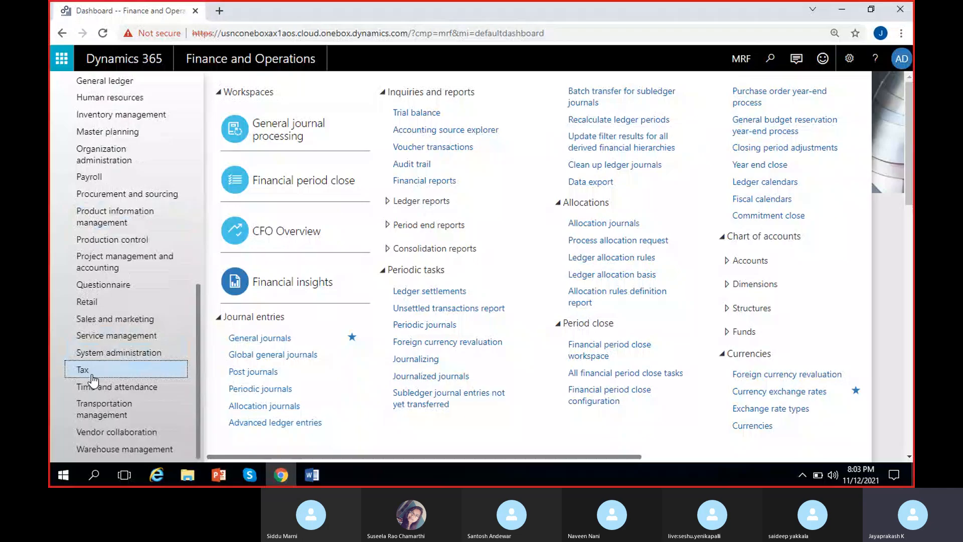
click(92, 374)
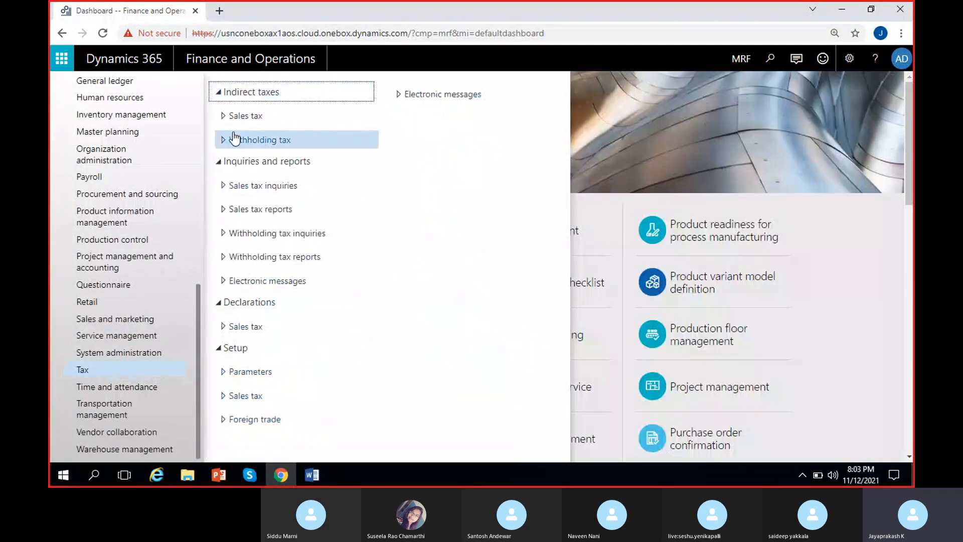
click(232, 116)
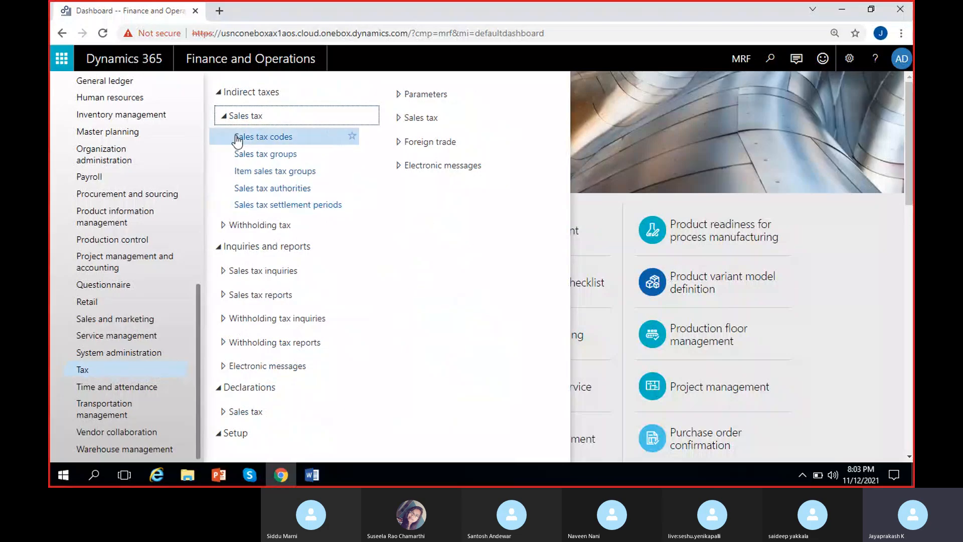
click(236, 115)
click(236, 140)
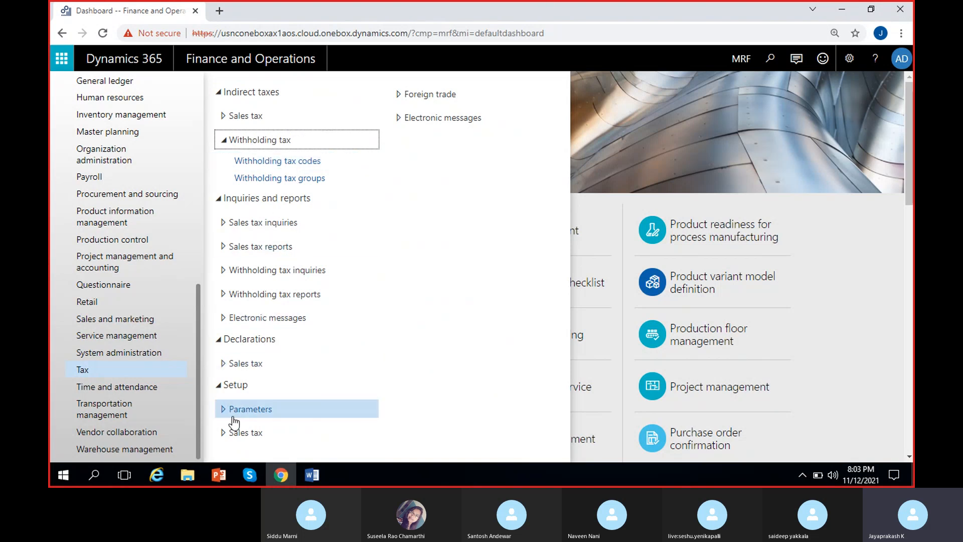
click(230, 434)
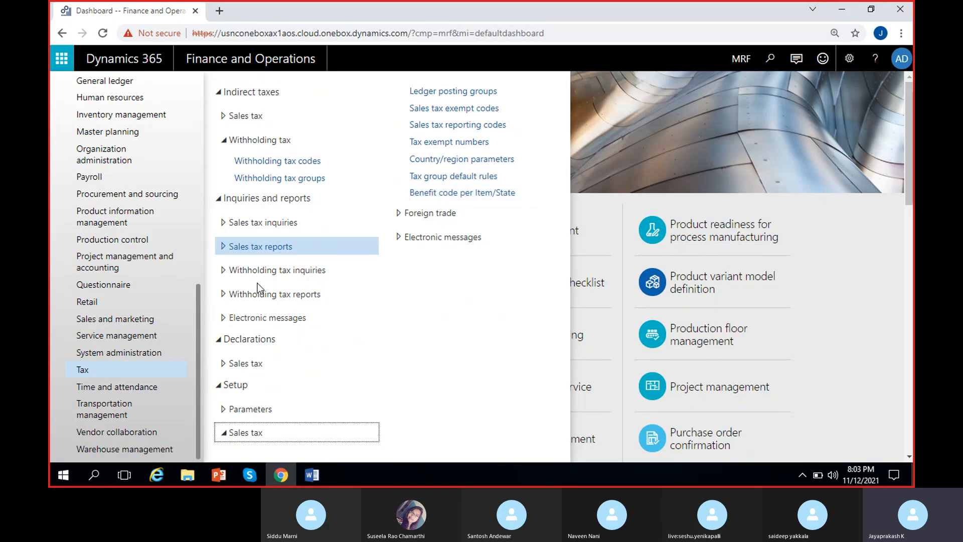
click(237, 435)
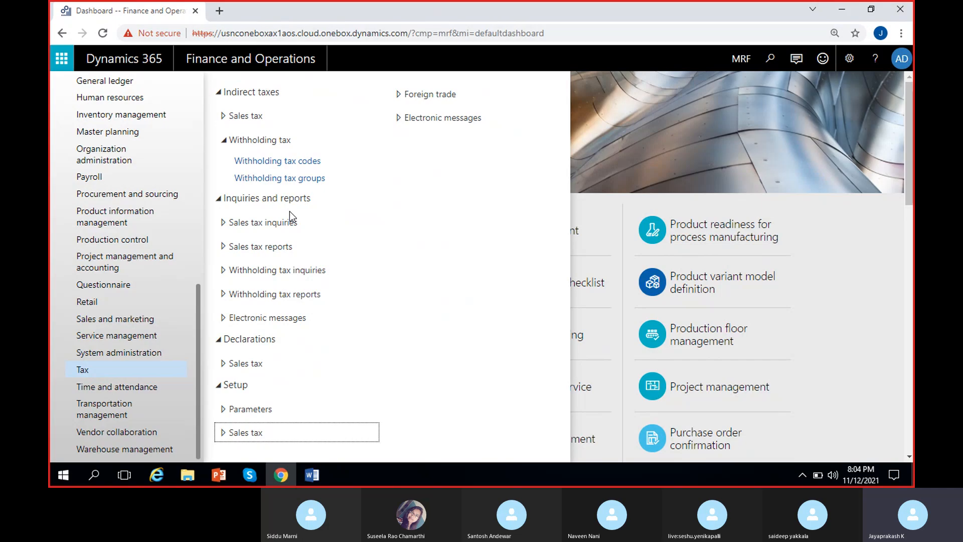
drag(285, 198, 344, 226)
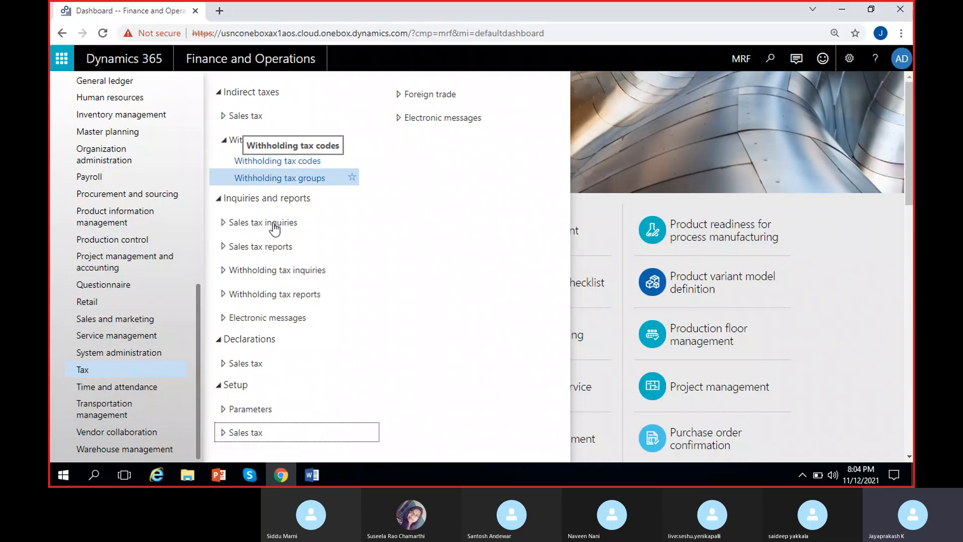
click(233, 438)
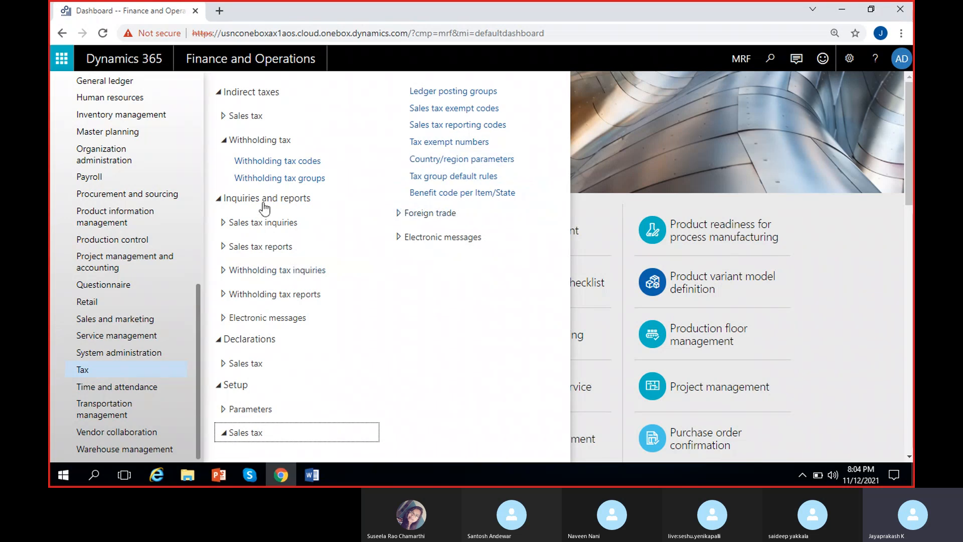
Step: Open the withholding tax codes and create a new code WH-10% with the name WH-10%
click(280, 161)
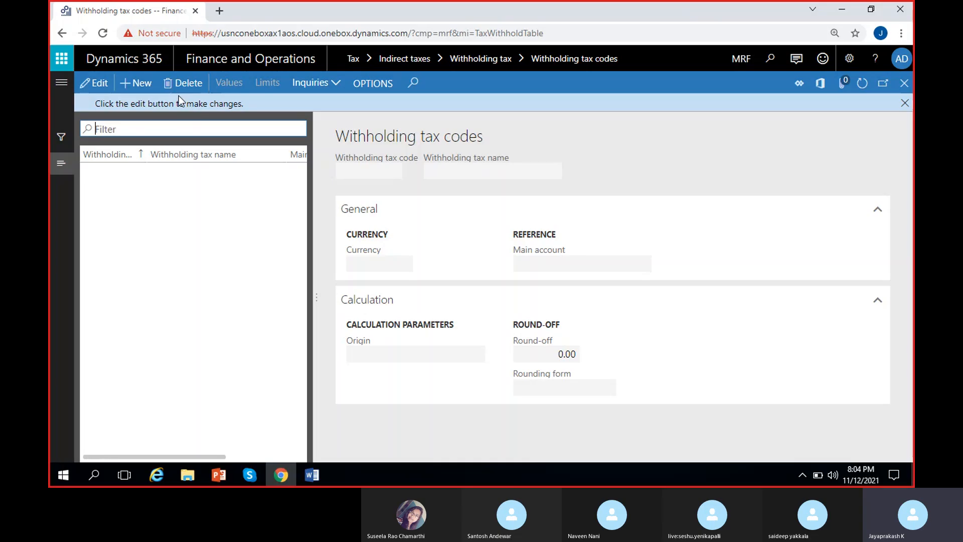
click(132, 84)
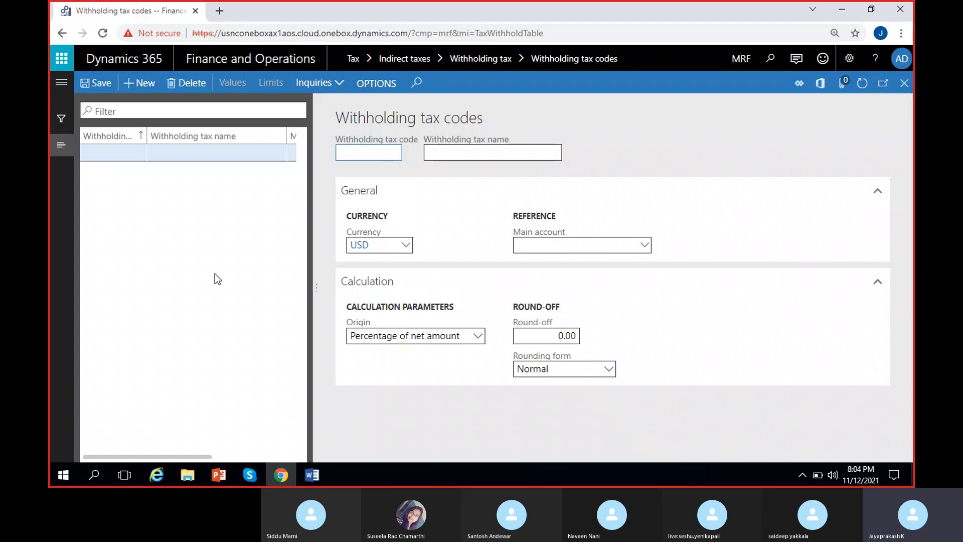
text(WH-10%)
click(470, 155)
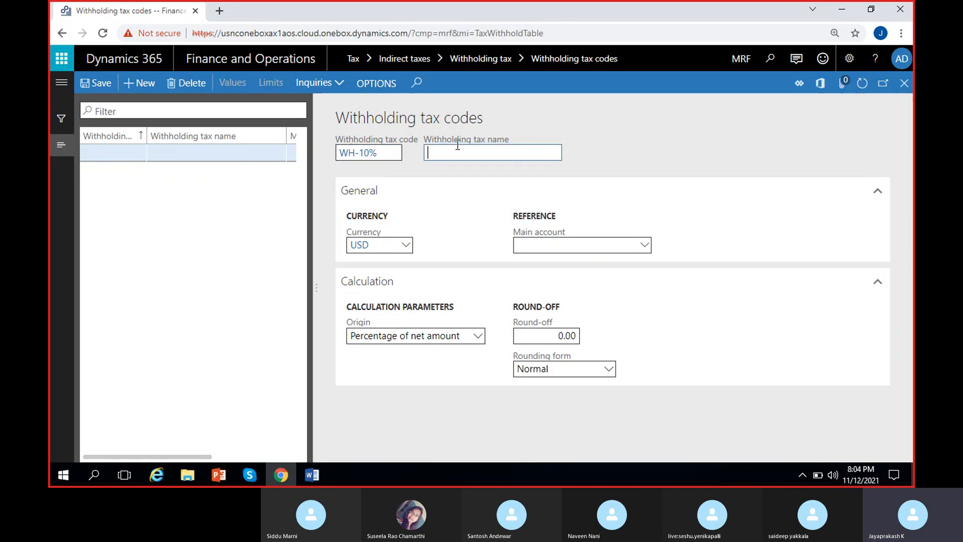
text(WH-10%)
click(603, 145)
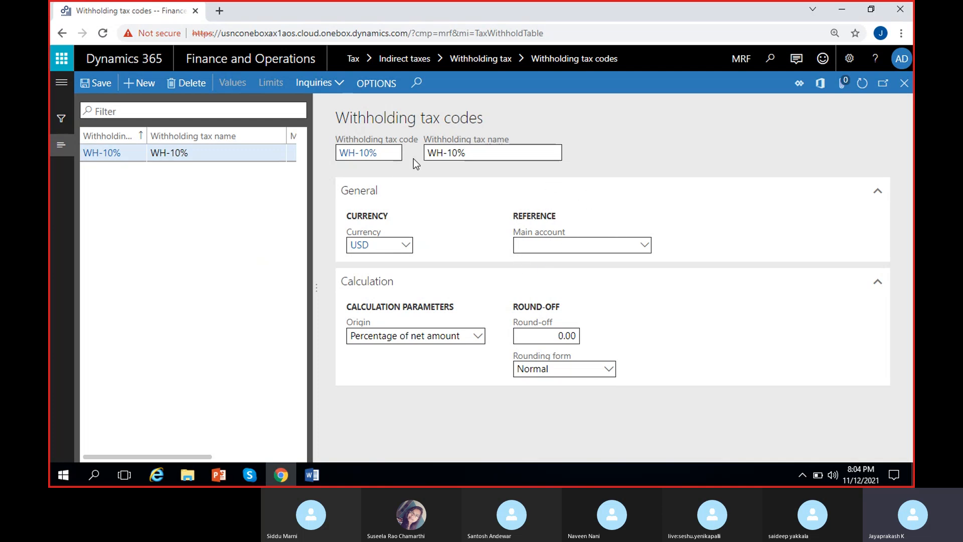
Step: Create a new main account from the code's main account reference, numbered 260000 and named Withholding tax payable
right_click(645, 246)
click(670, 309)
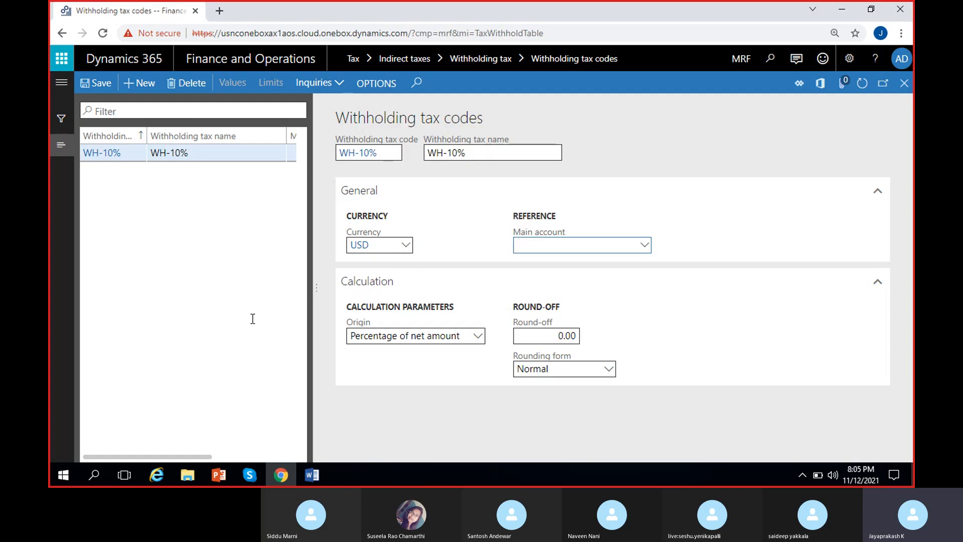
click(141, 85)
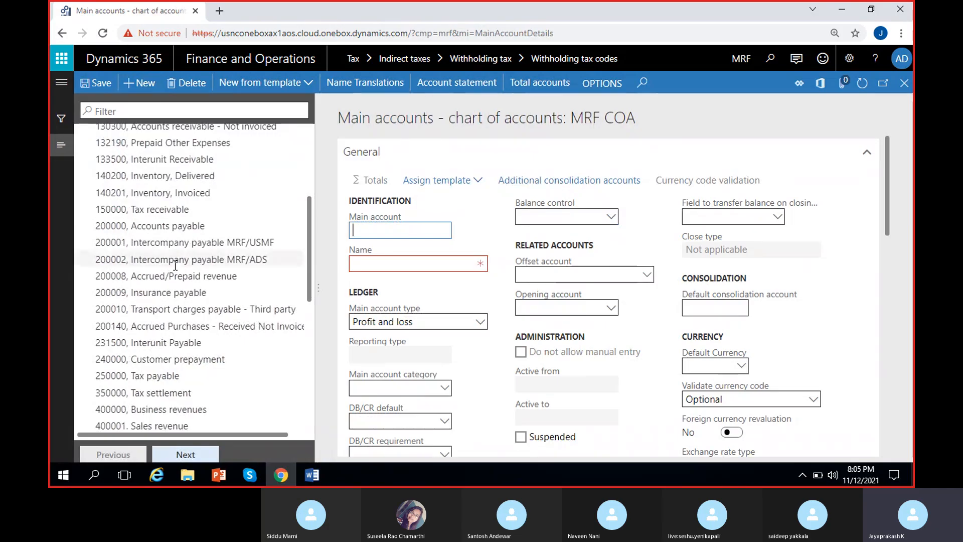
text(20)
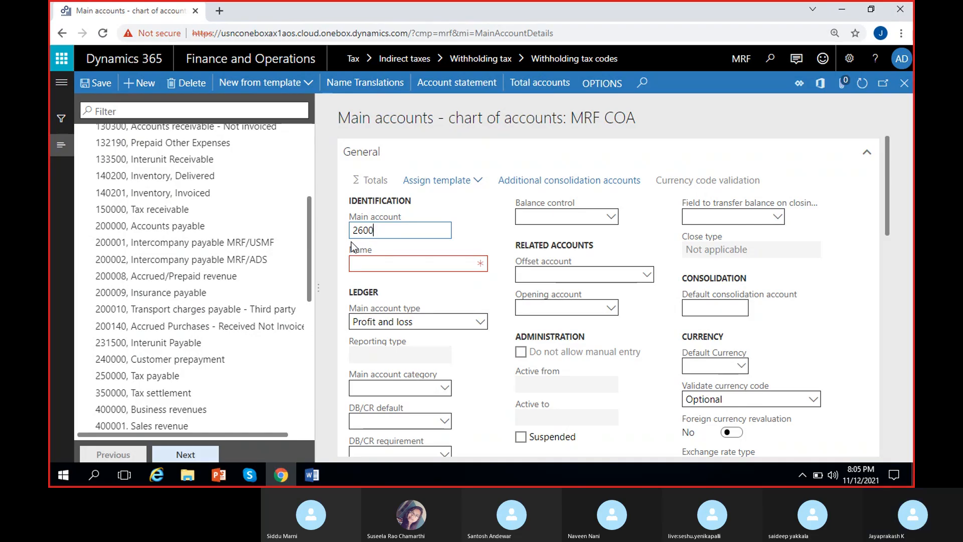
text(00)
click(375, 263)
text(Withhol)
text(d)
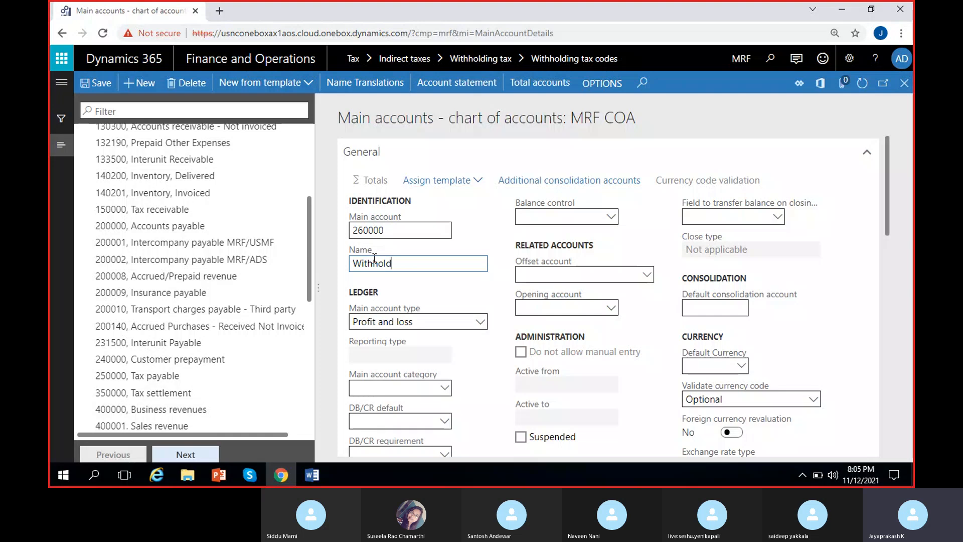
text(ing tax payable)
Step: Set account 260000 to type Liability, DB/CR default Credit and posting type Withholding tax, save it and return to the withholding tax codes
click(480, 322)
click(398, 248)
scroll(463, 364, down, 10)
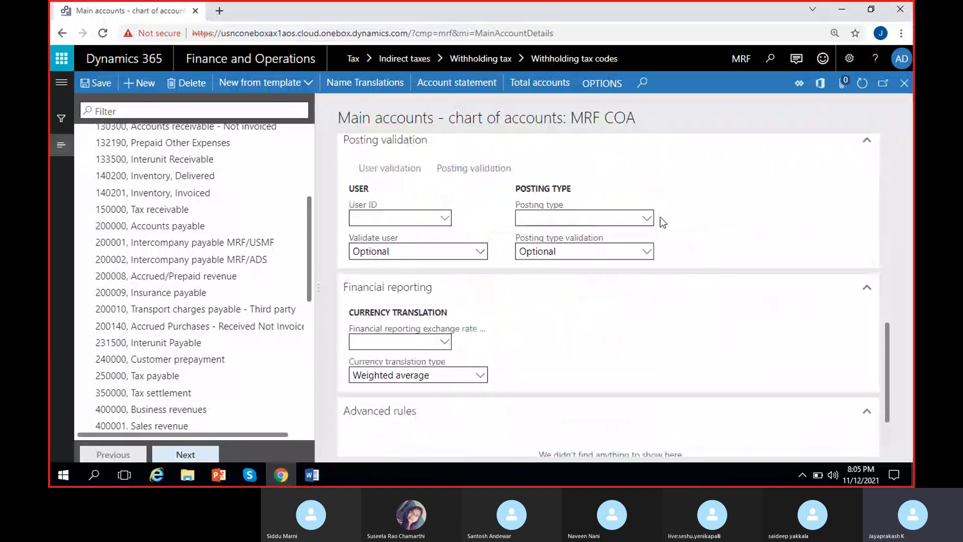
click(647, 219)
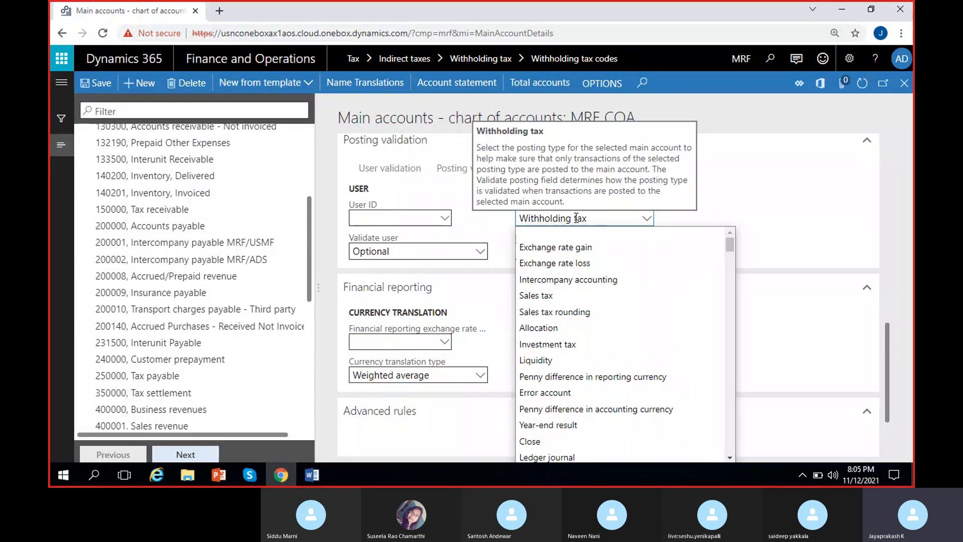
scroll(577, 422, down, 4)
click(572, 416)
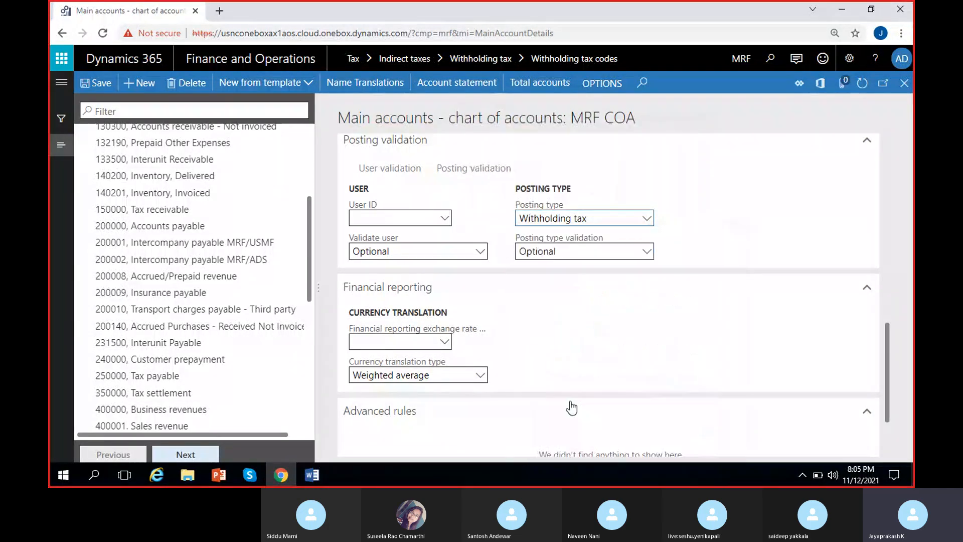
click(94, 82)
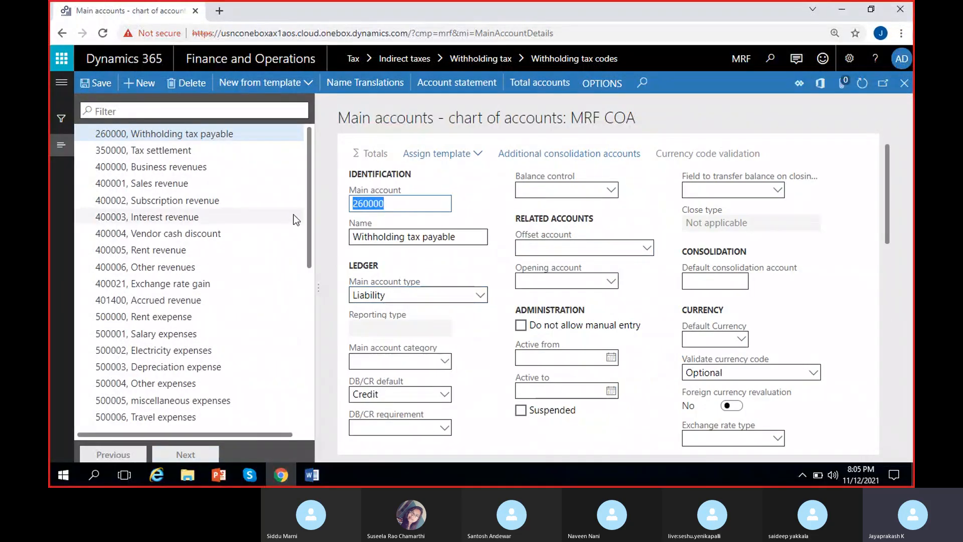
click(905, 84)
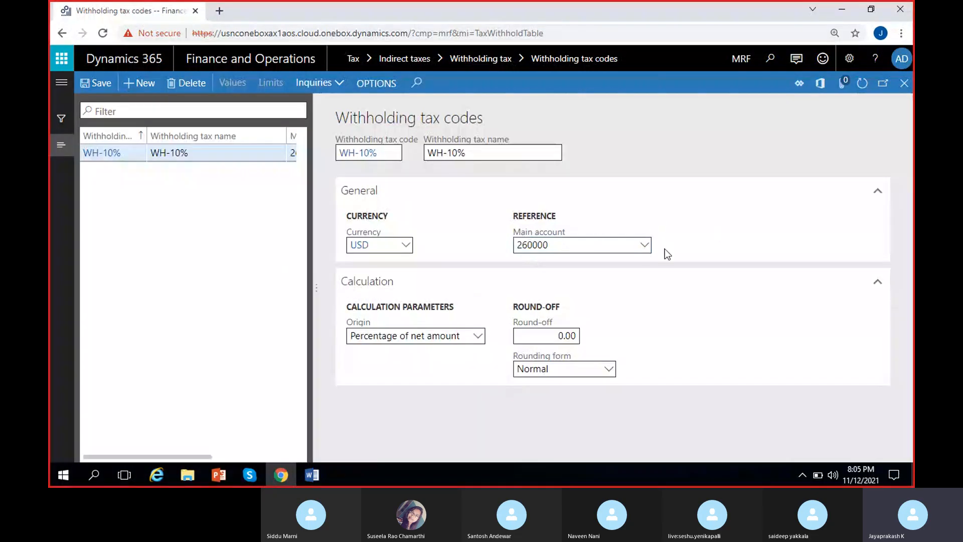
Step: Complete code WH-10% with main account 260000, origin Percentage of net amount, round-off 0.01 and rounding form Normal, and save it
click(478, 338)
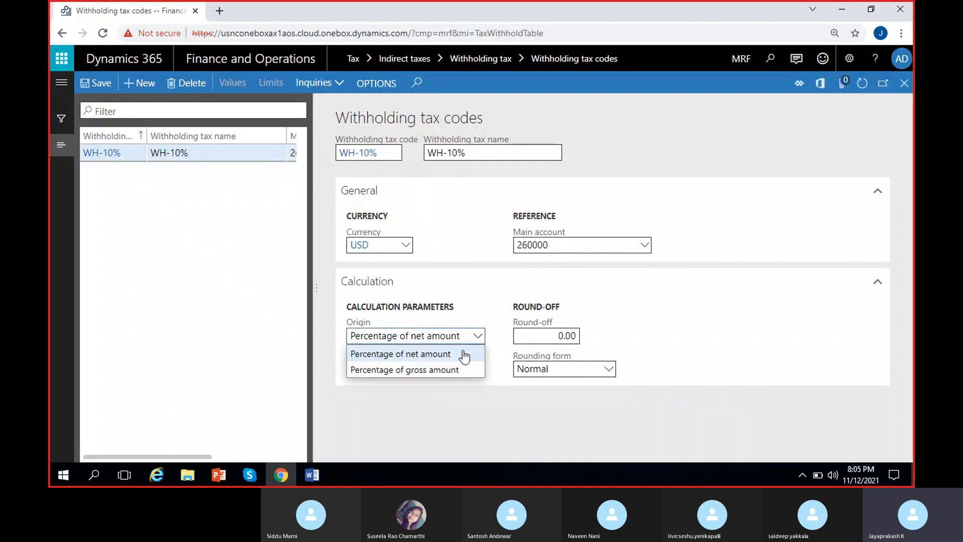
click(462, 355)
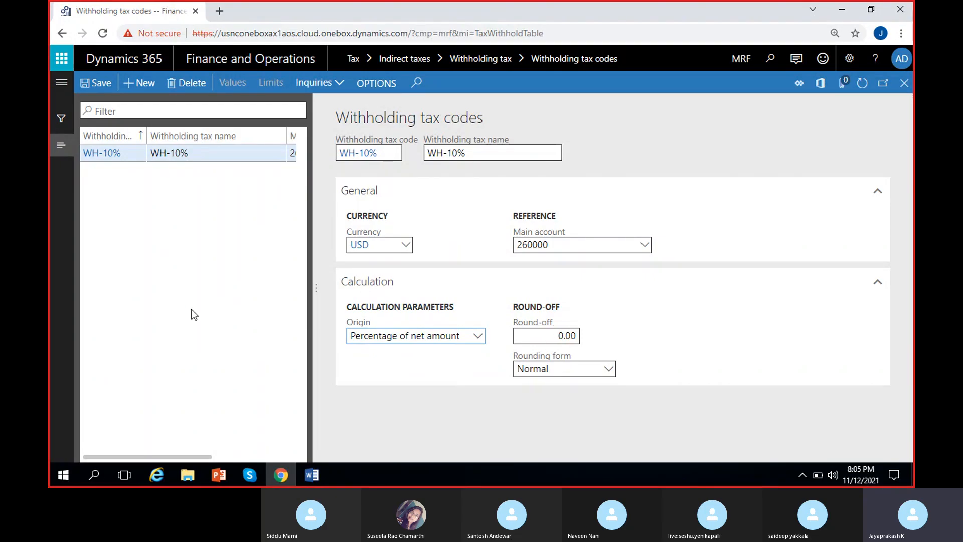
click(577, 335)
key(BackSpace)
text(1)
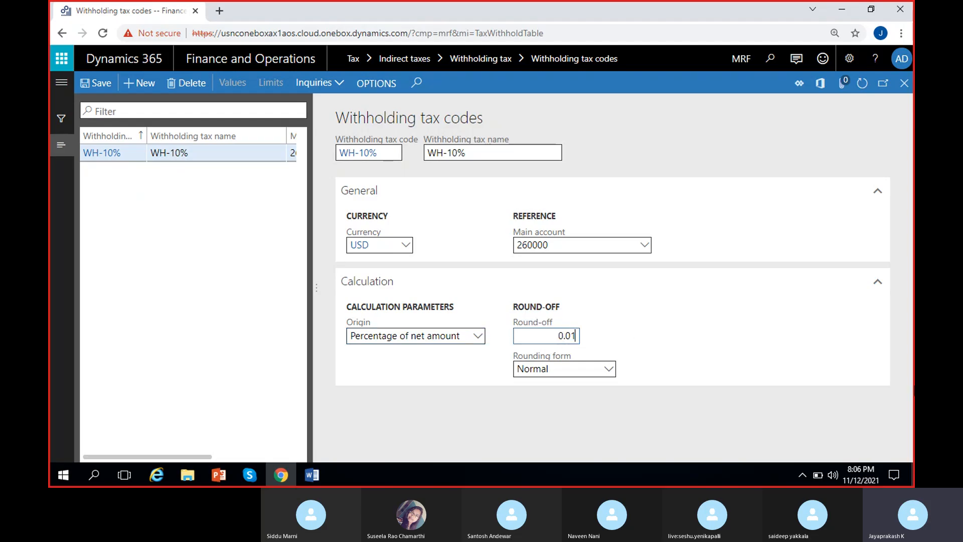
click(609, 369)
click(557, 390)
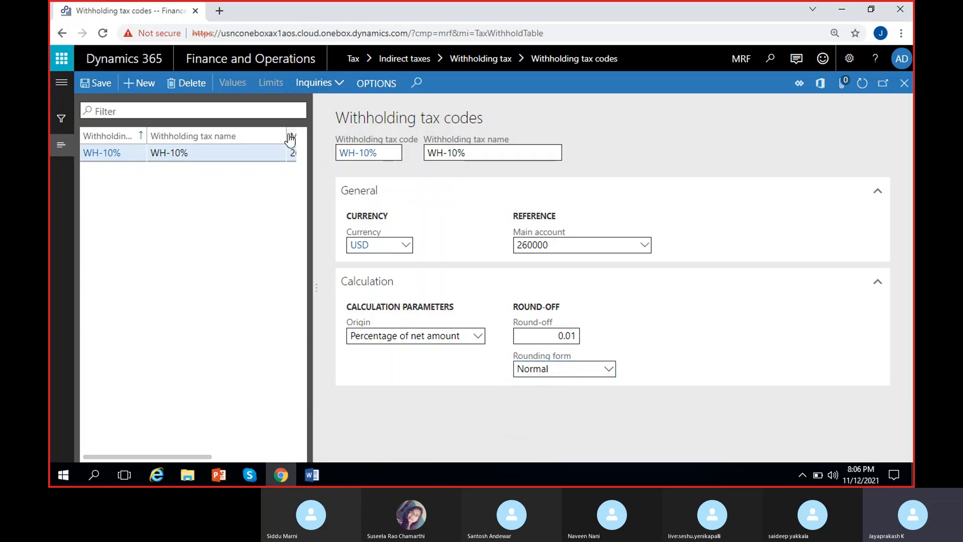
drag(281, 135, 233, 134)
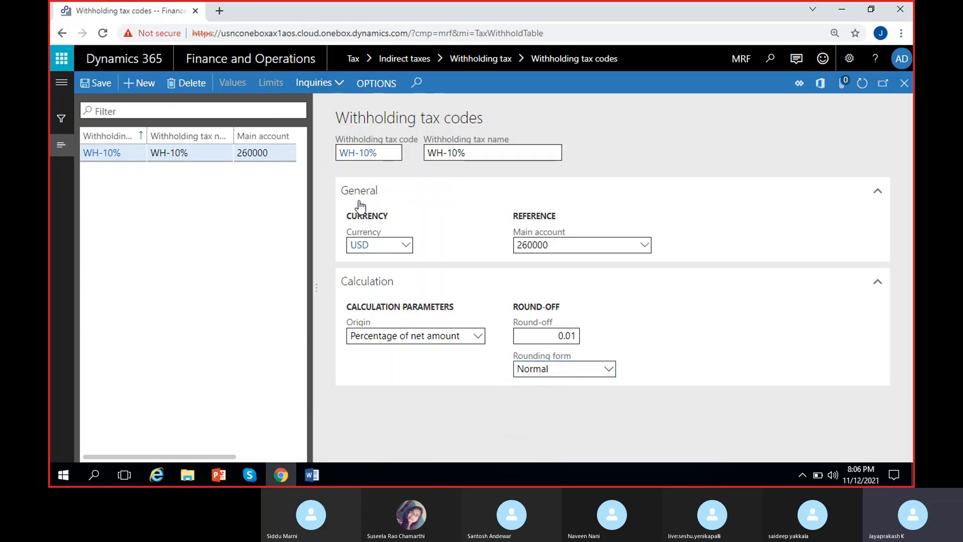
click(94, 88)
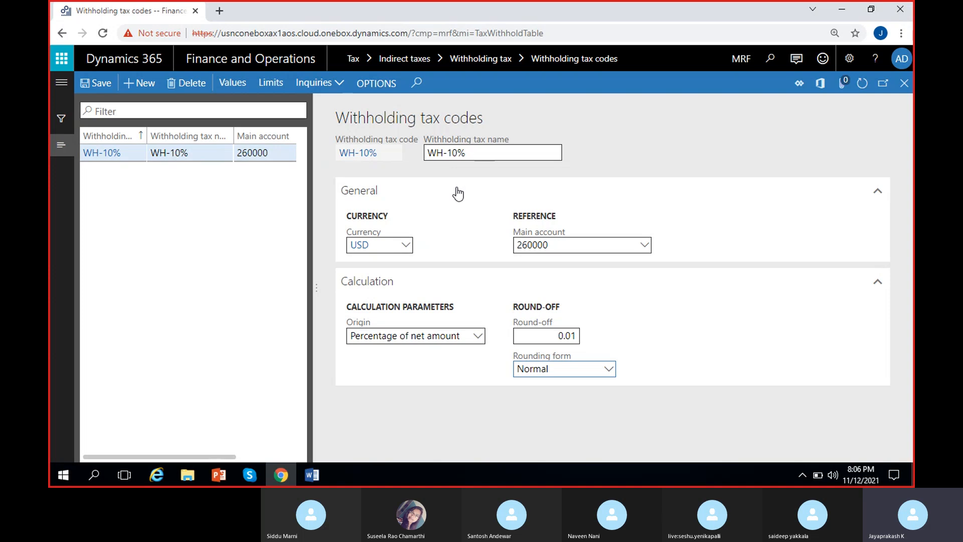
Step: Define a value of 10.00 for withholding tax code WH-10%, save it and return to the code
click(236, 90)
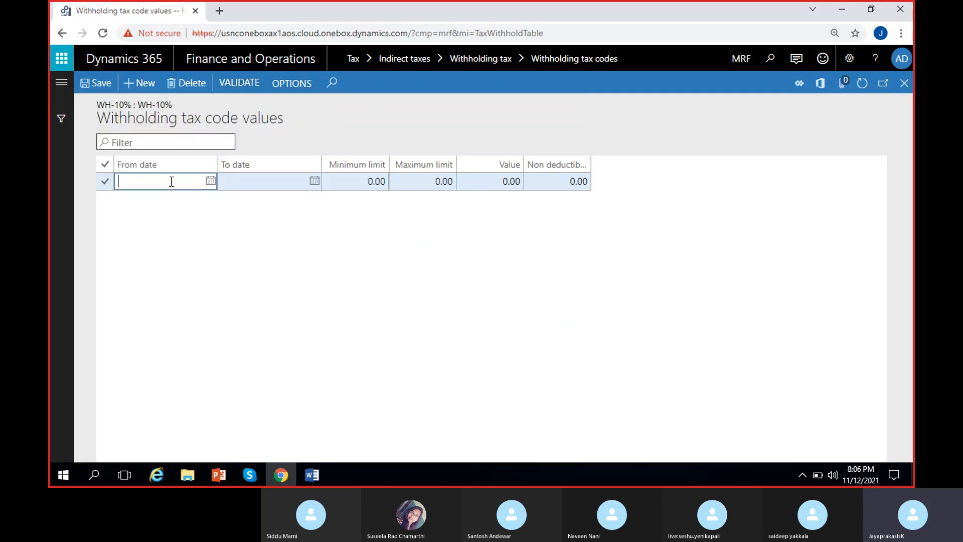
click(352, 181)
click(428, 181)
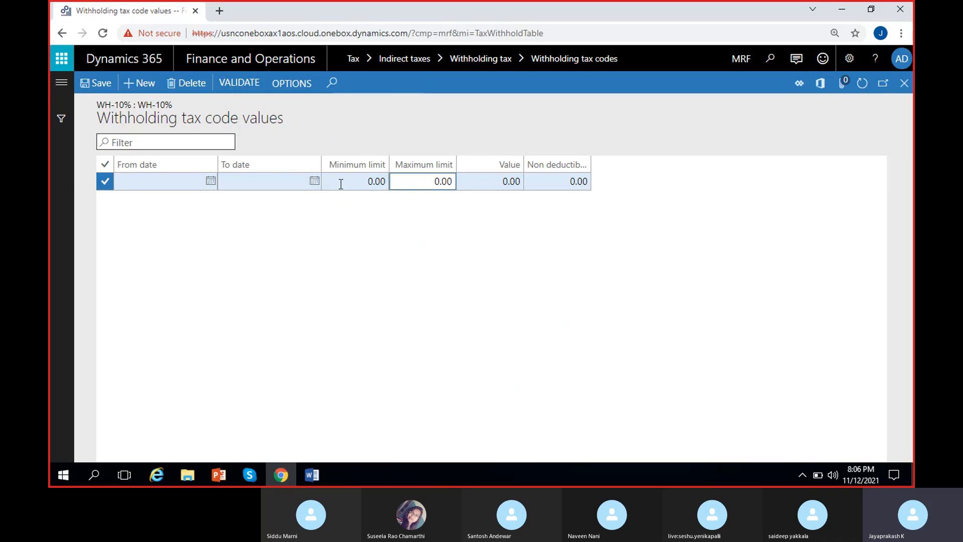
click(489, 181)
text(1)
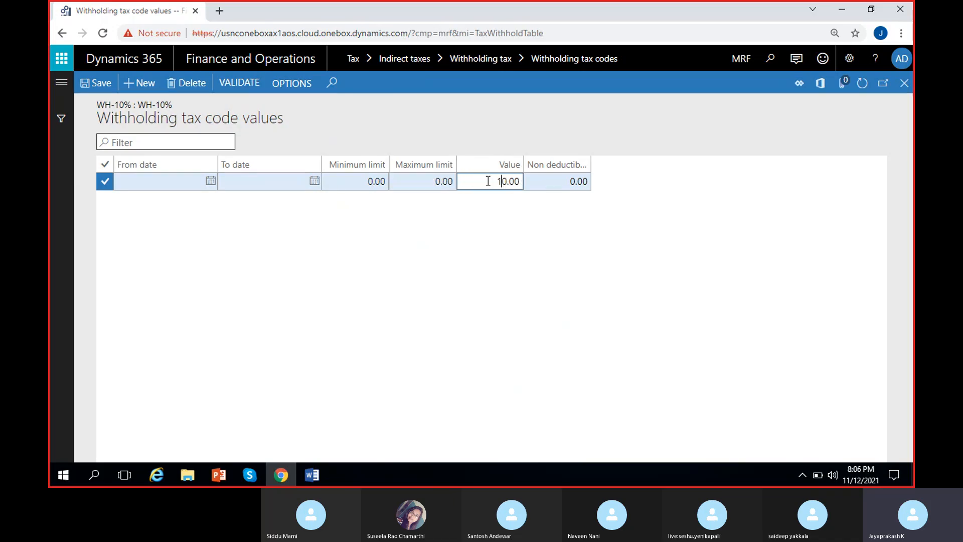
click(88, 89)
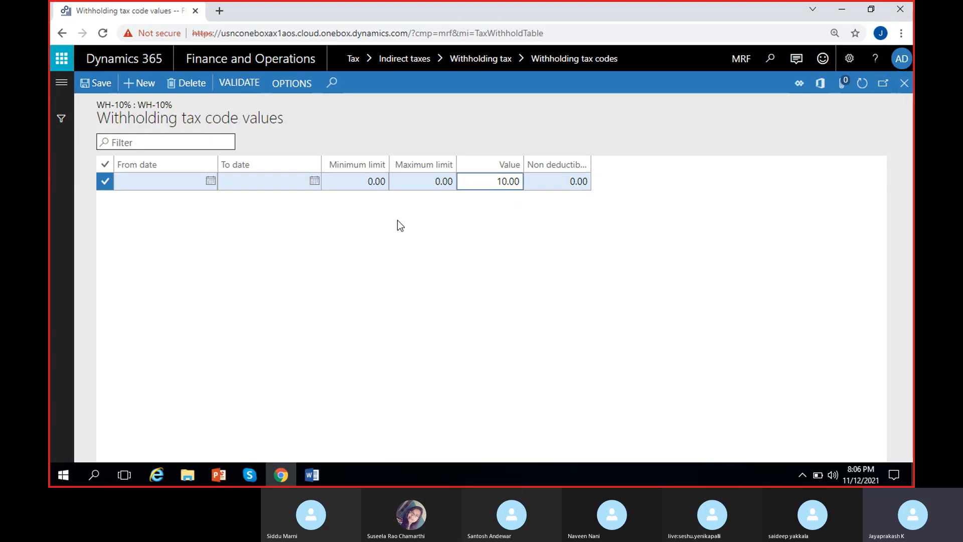
click(904, 89)
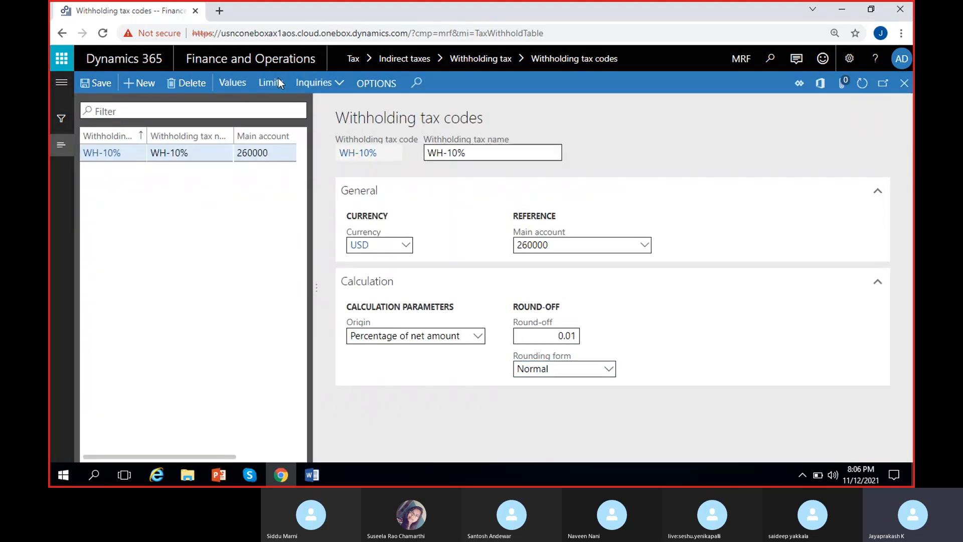
Step: Review the limits of withholding tax code WH-10%, widening the minimum and maximum withholding tax columns, and return to the code
click(279, 82)
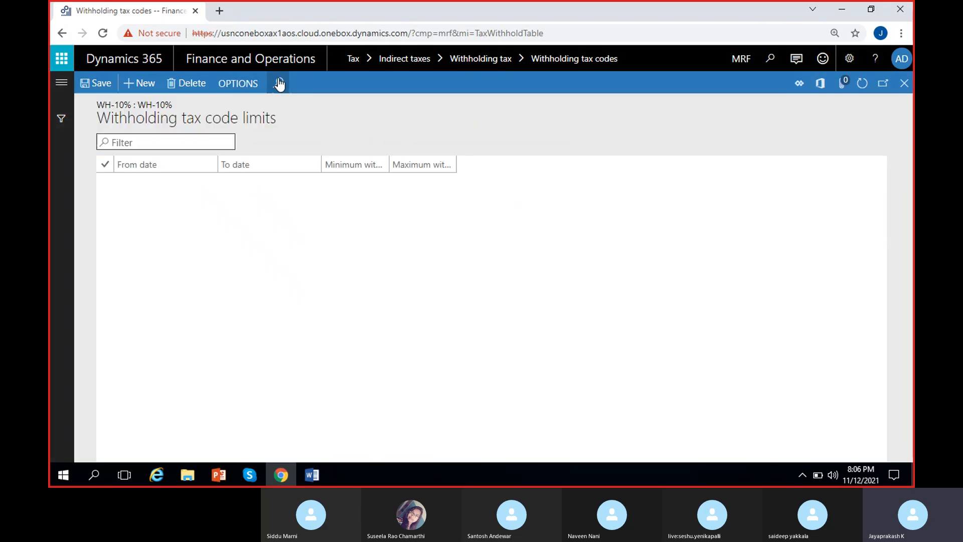
drag(390, 164, 428, 163)
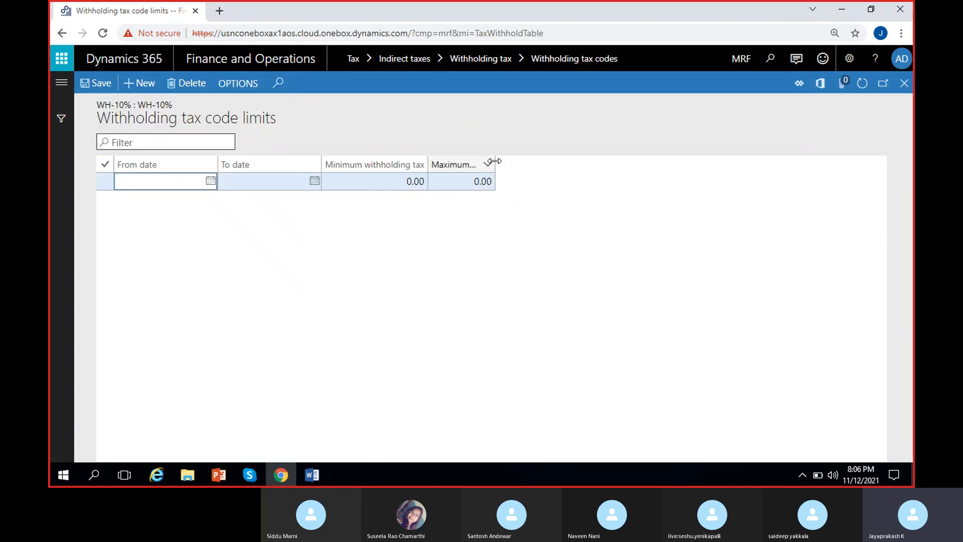
drag(495, 163, 618, 163)
drag(428, 164, 485, 165)
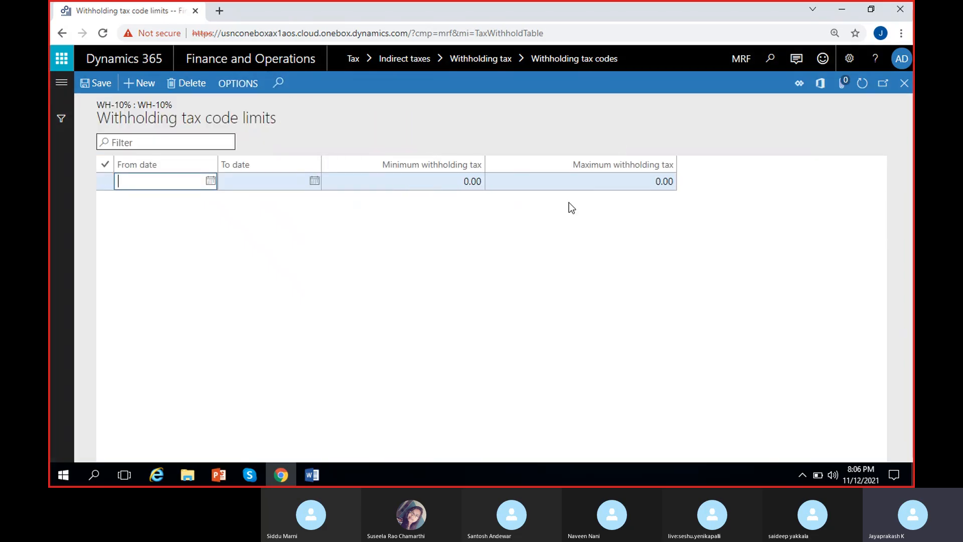
click(425, 213)
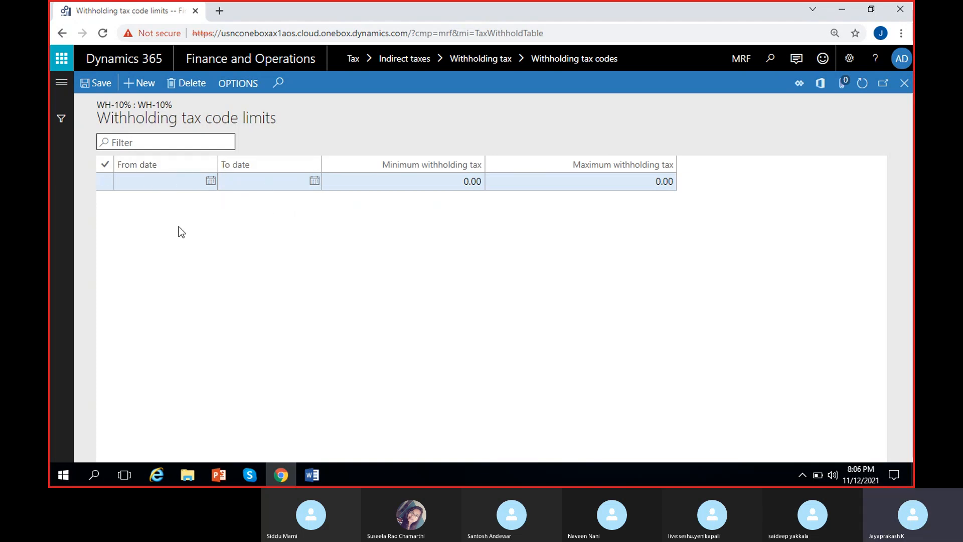
click(903, 84)
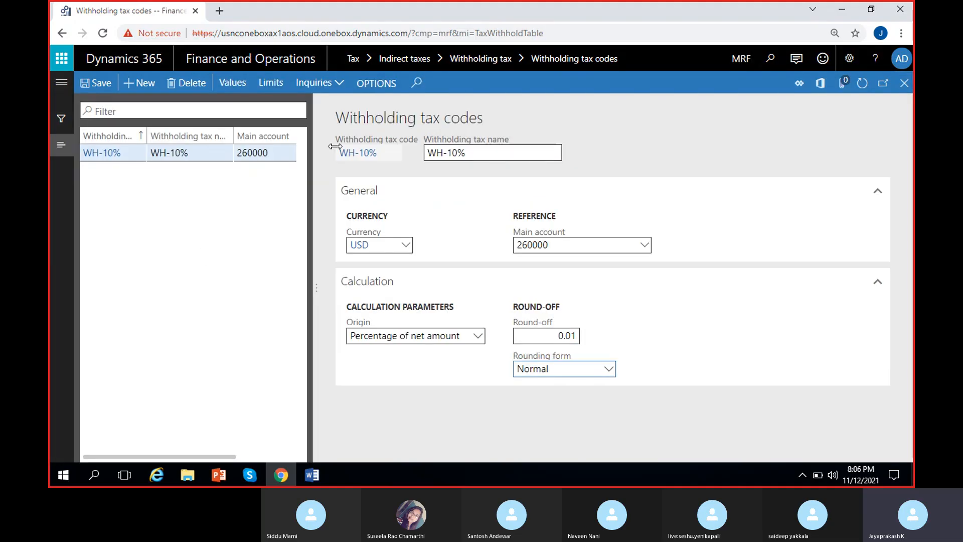
Step: Check which inquiries are available for withholding tax code WH-10% and save the code
click(339, 82)
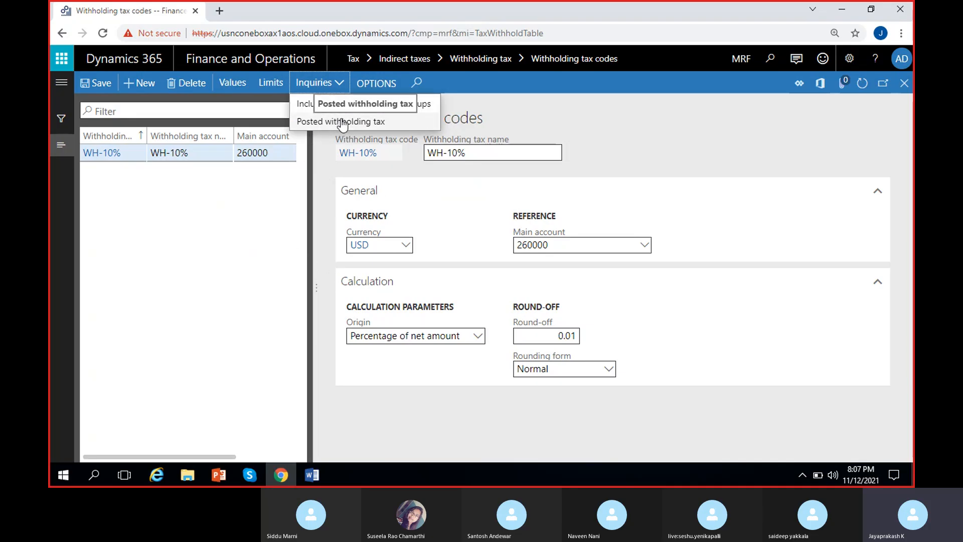
click(261, 294)
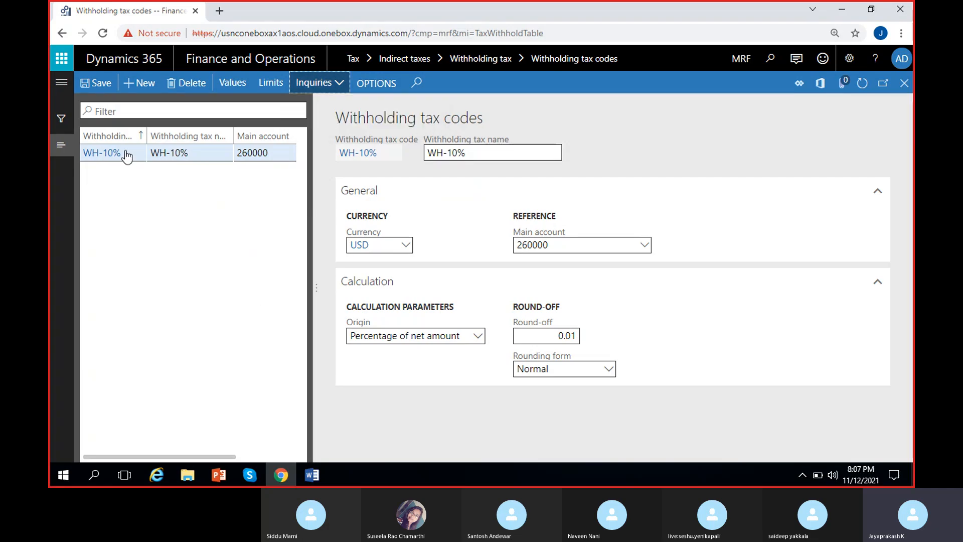
click(95, 86)
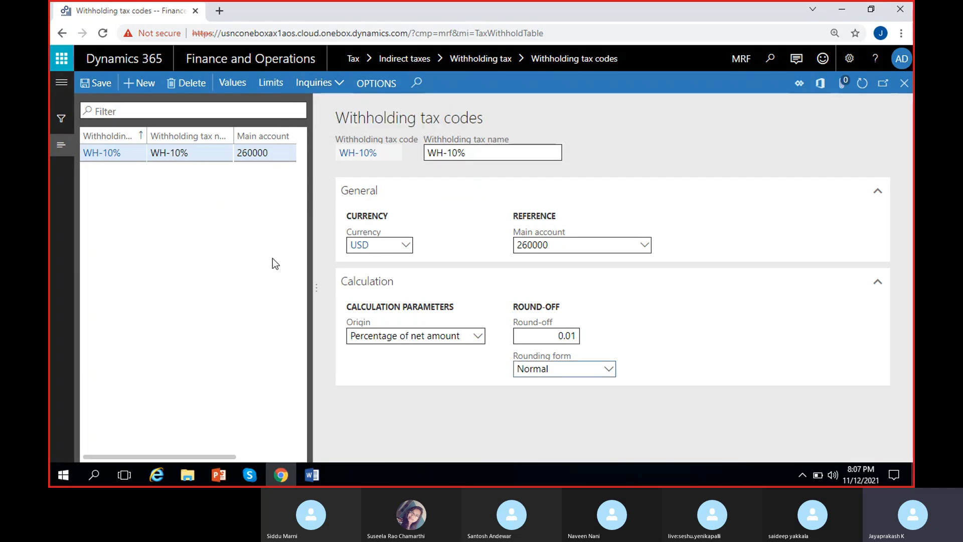
Step: Create a new withholding tax group WH10% with the description WH10%
click(61, 83)
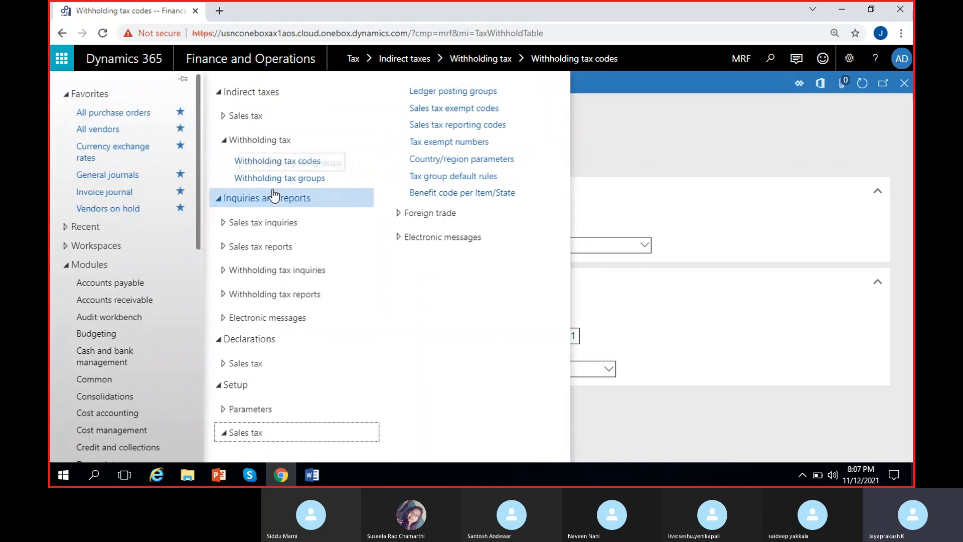
click(275, 178)
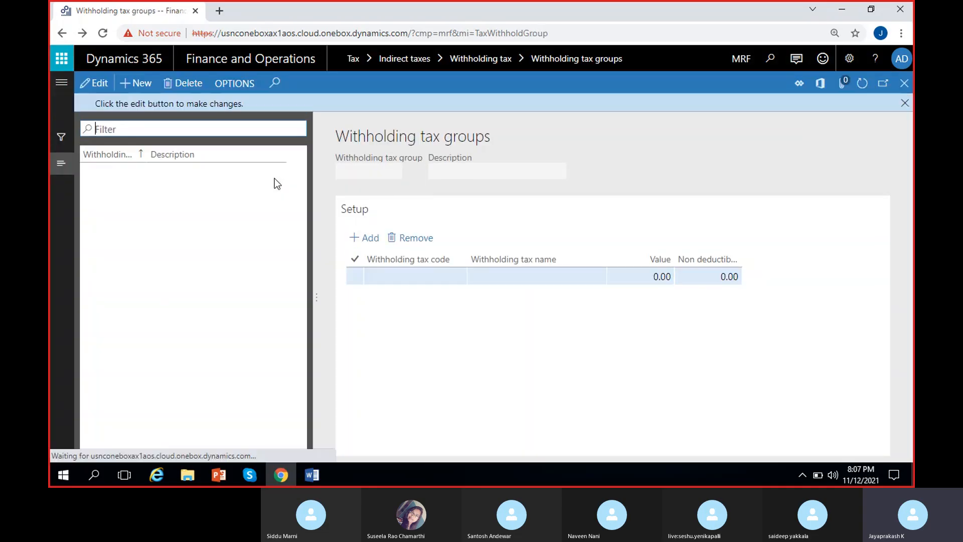
click(136, 86)
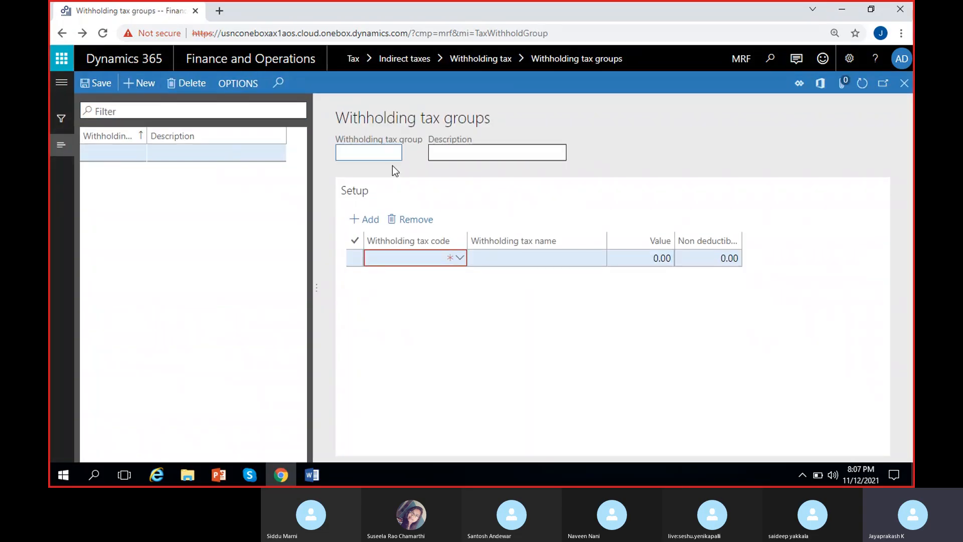
text(WH10%)
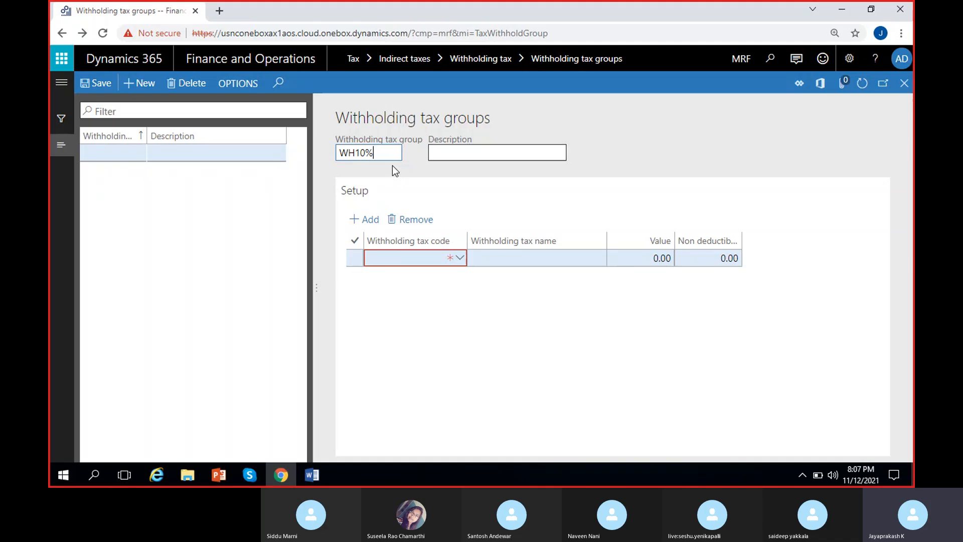
key(ctrl+a)
key(ctrl+c)
click(486, 150)
key(ctrl+v)
Step: Assign withholding tax code WH-10% to the group's setup line and save the group
click(458, 261)
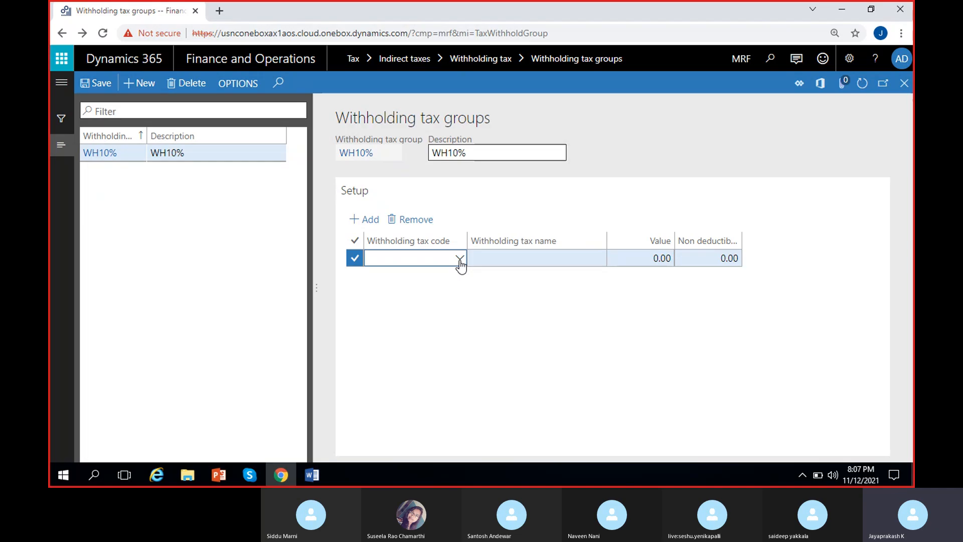
click(460, 260)
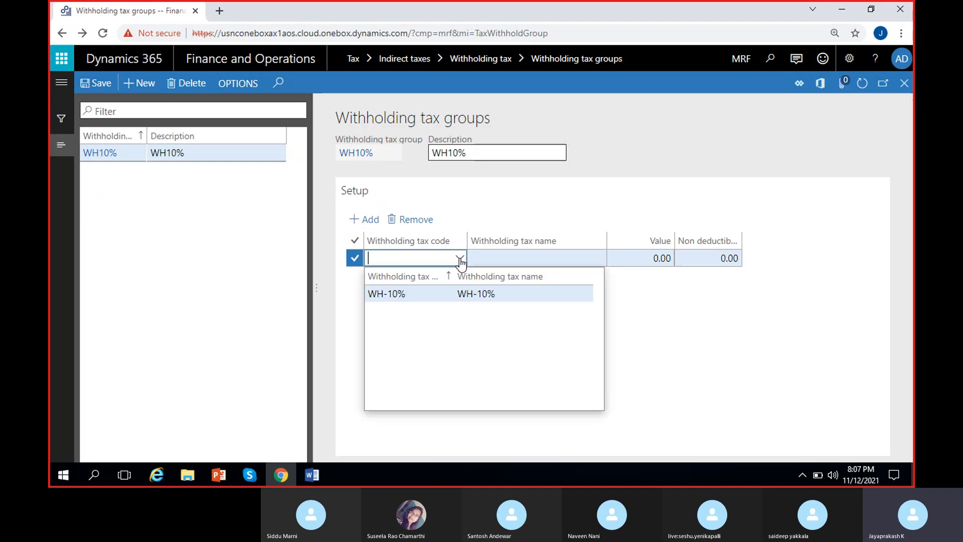
click(428, 300)
click(83, 88)
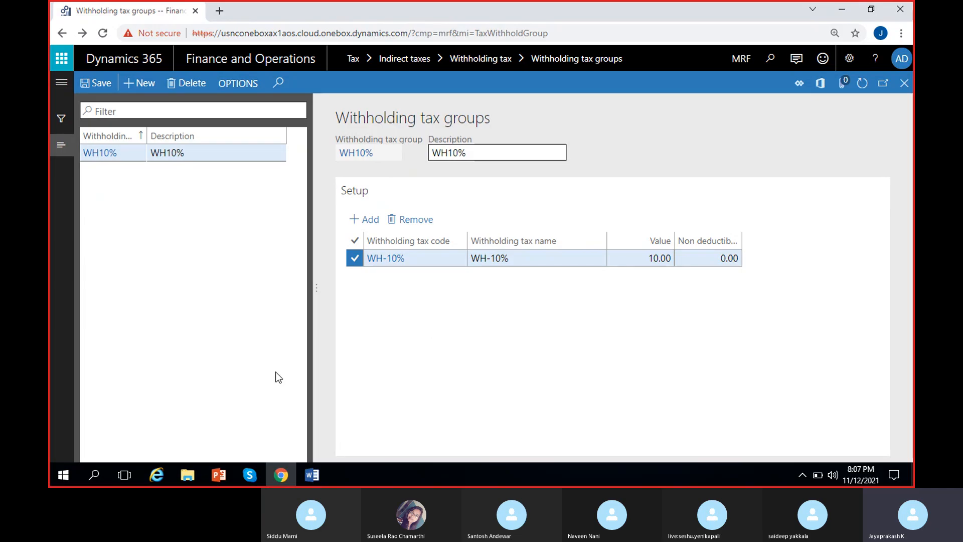
Step: Switch to the MS Dynamics 8 PM notes in Word and review the tax notes near the document's end
click(303, 476)
scroll(301, 266, up, 5)
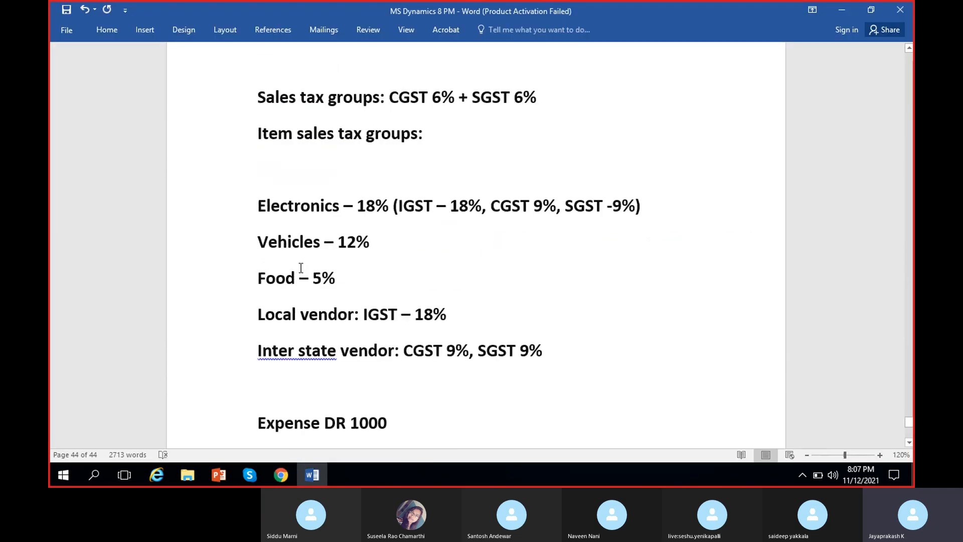
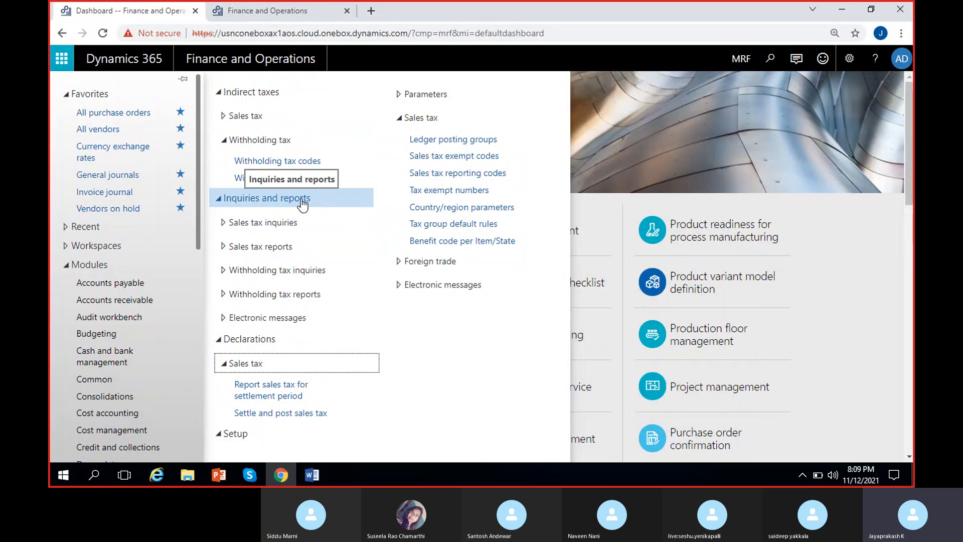
Step: Open the list of all vendors from Accounts payable in the second Finance and Operations browser window view
click(267, 16)
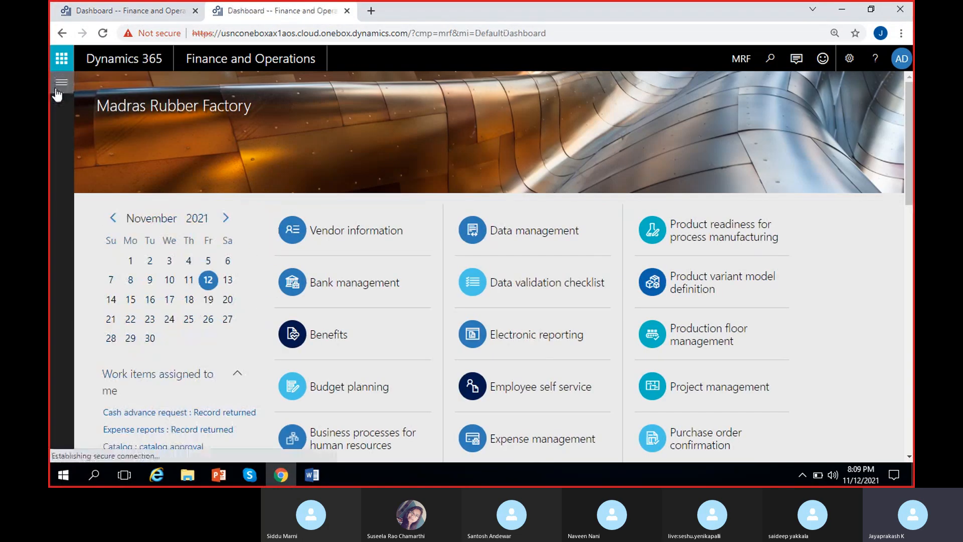
click(59, 88)
click(133, 284)
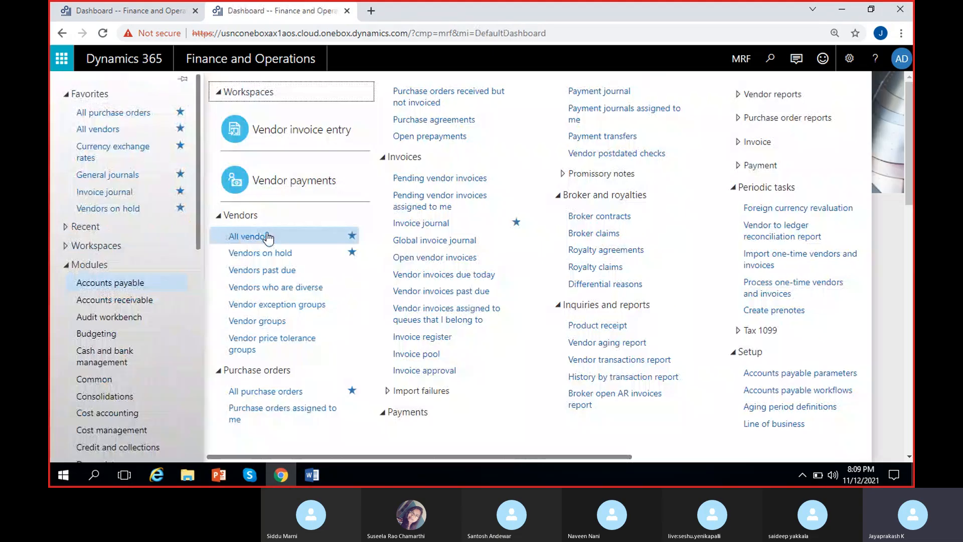
click(268, 235)
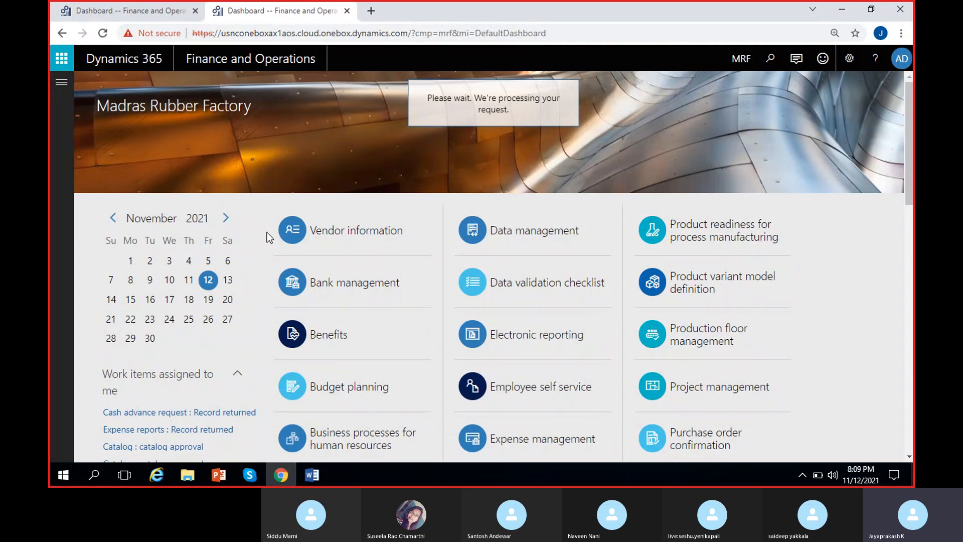
Step: Switch to the MS Dynamics 8 PM notes in Word and review the base amount examples for tax-inclusive and tax-exclusive amounts
click(312, 475)
scroll(278, 273, up, 5)
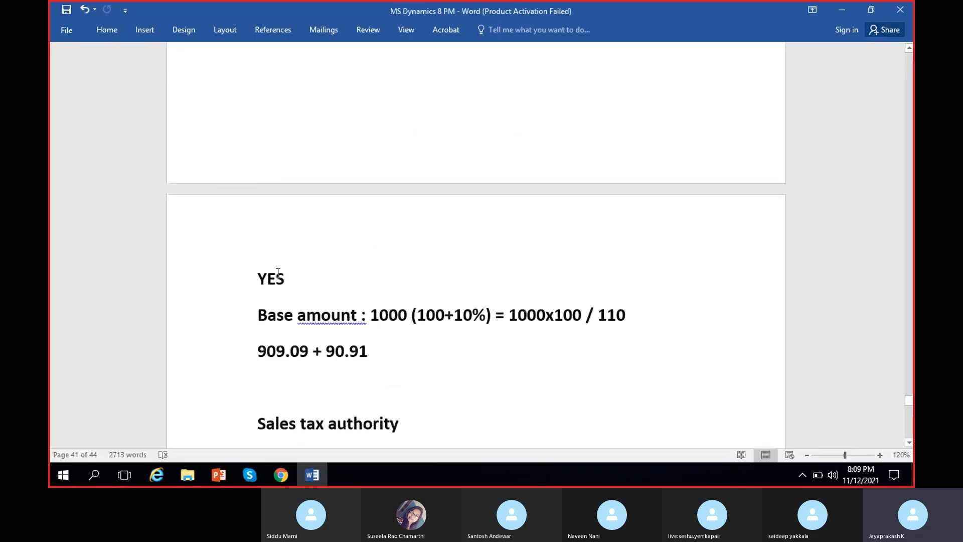
scroll(278, 273, up, 3)
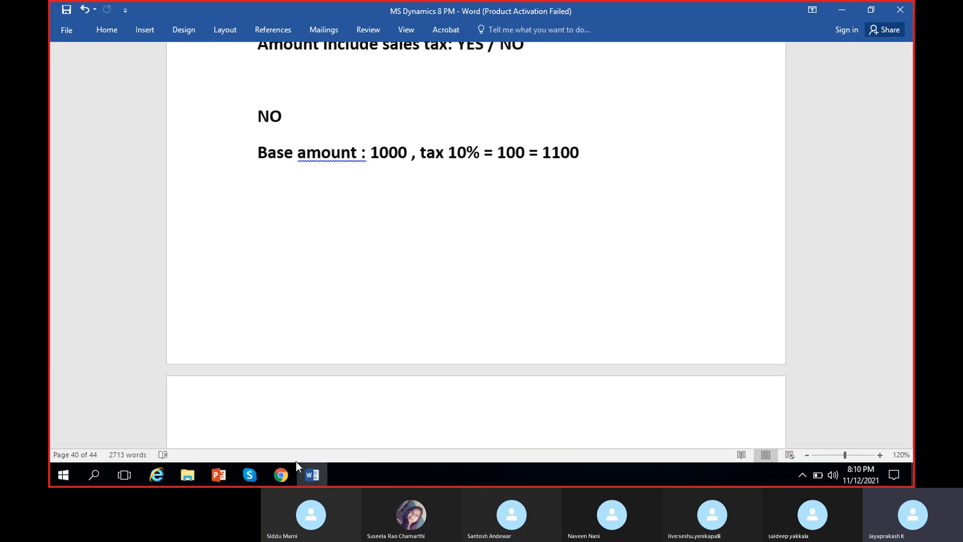
Step: Switch back to Dynamics 365, enable withholding tax calculation for vendor Tata motors with withholding tax group WH10%, and save the vendor
click(282, 475)
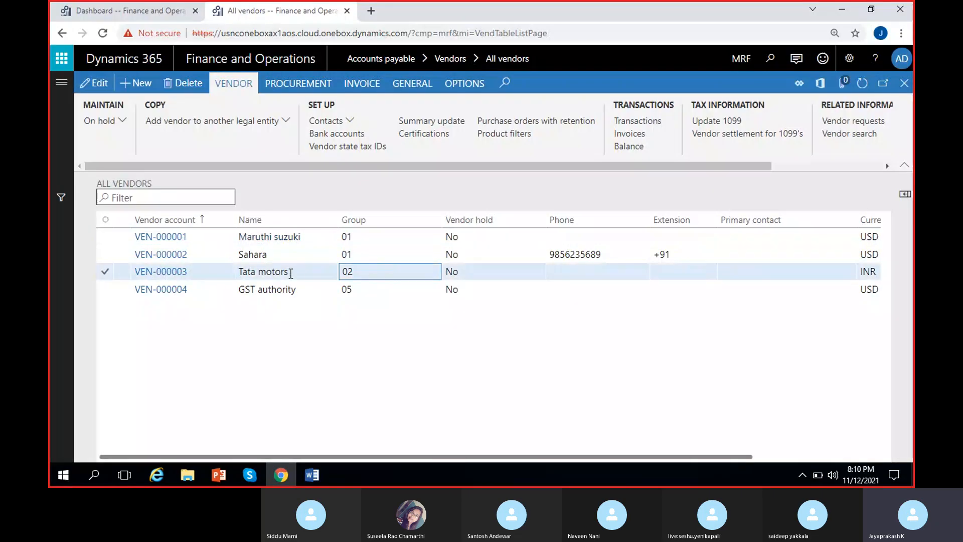
click(169, 272)
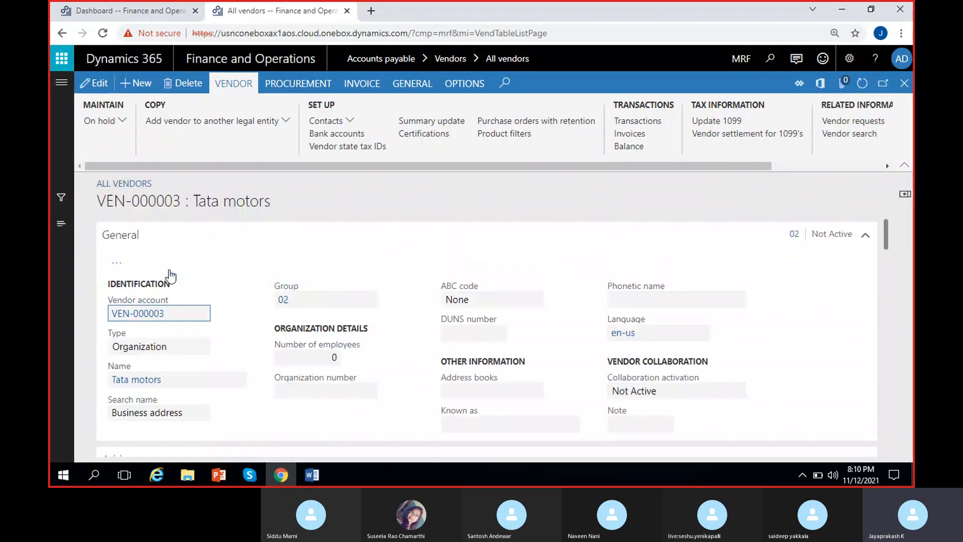
scroll(320, 261, down, 10)
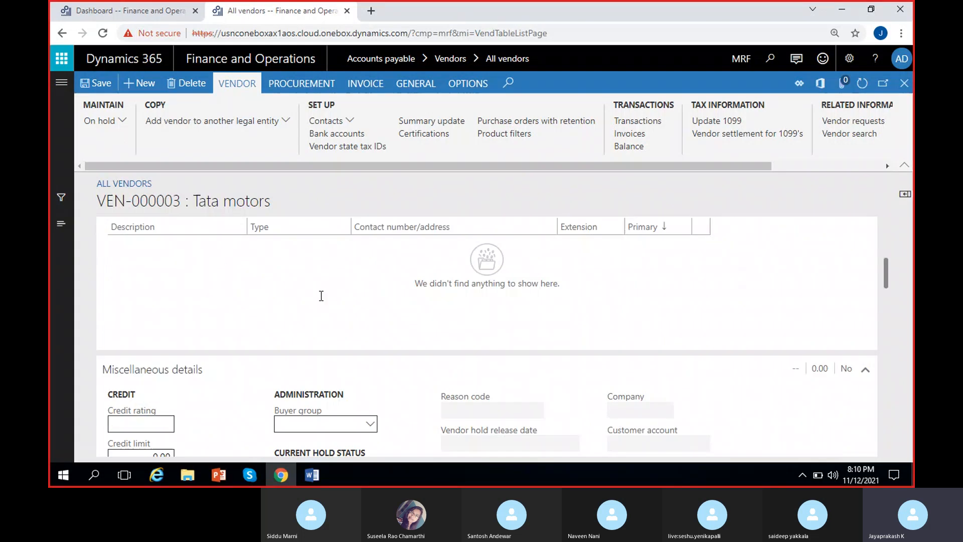
scroll(311, 301, down, 4)
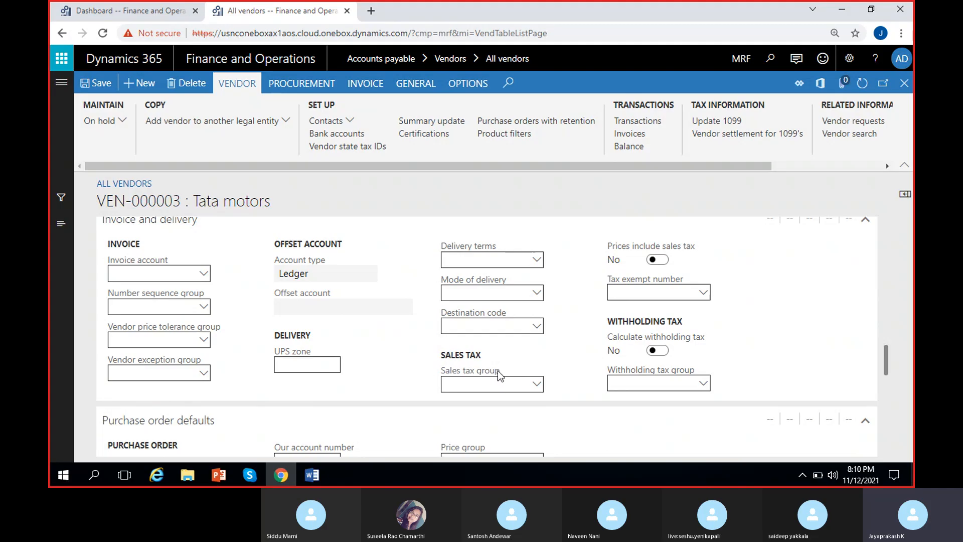
click(658, 352)
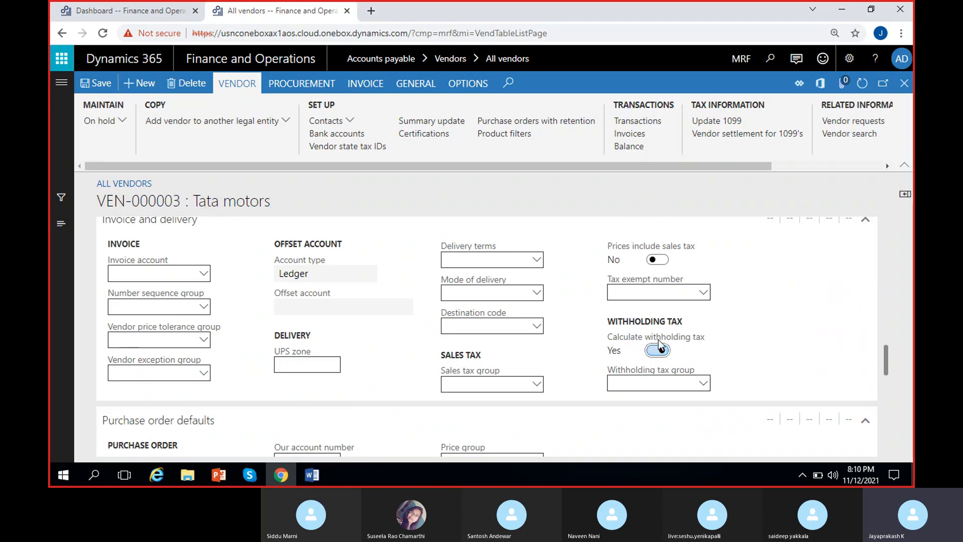
click(703, 385)
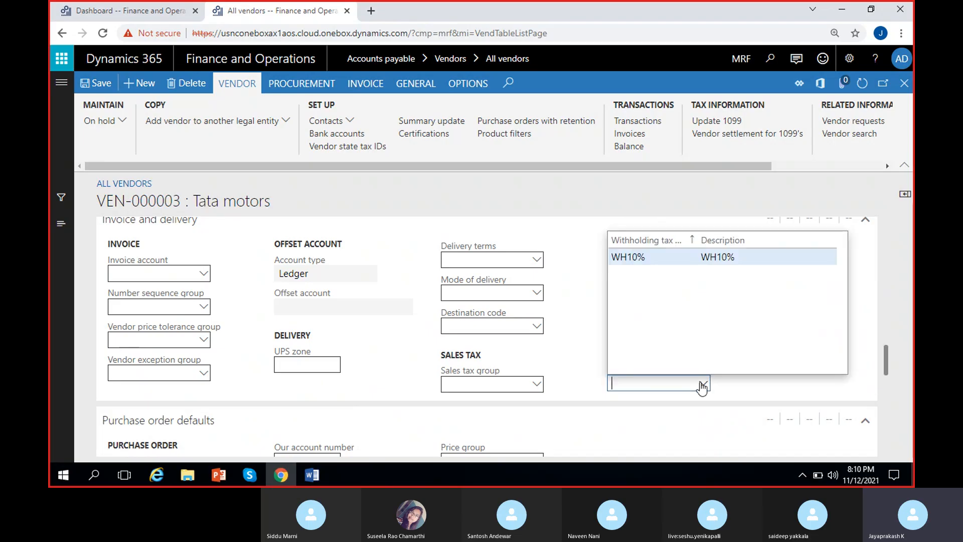
click(685, 257)
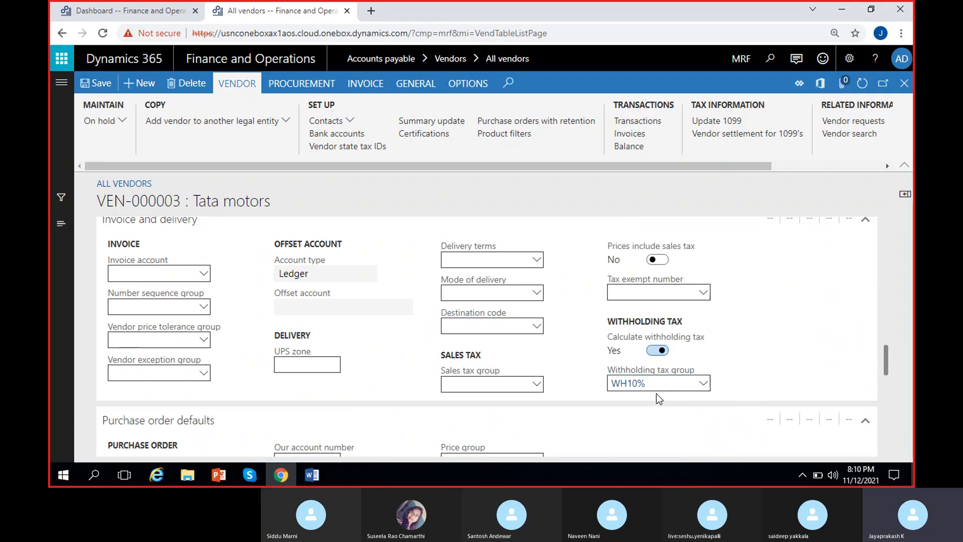
click(97, 85)
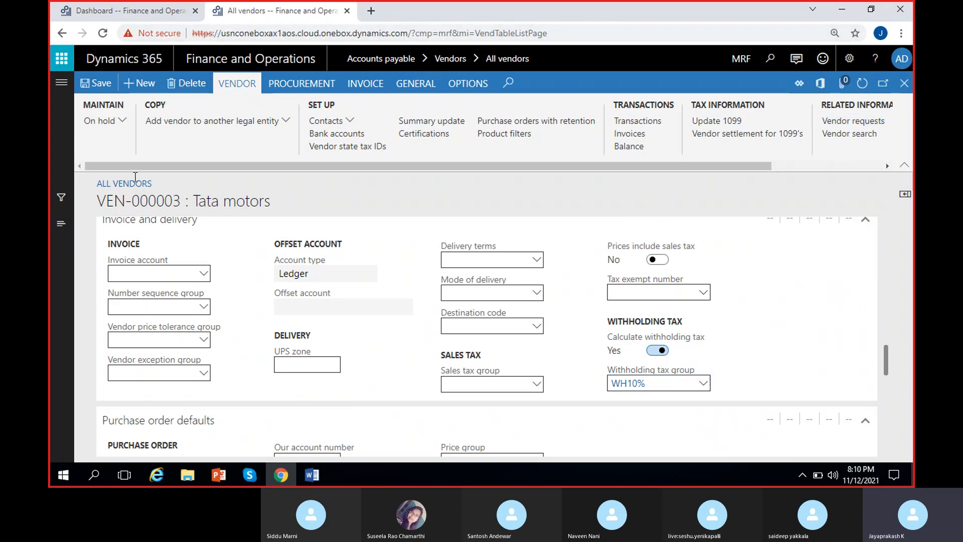
Step: Create a new invoice journal from the Tata motors vendor record using the journal name VendInvJou
click(355, 90)
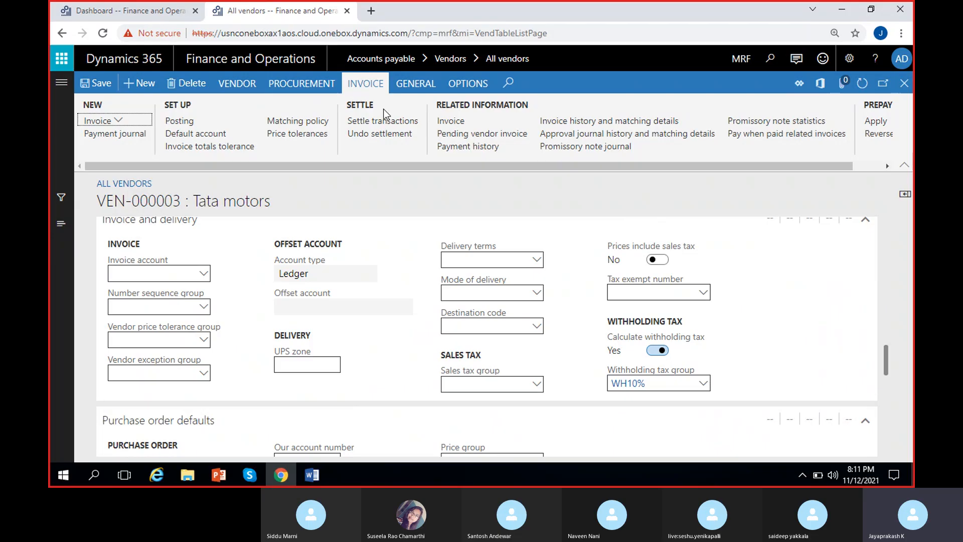
click(123, 124)
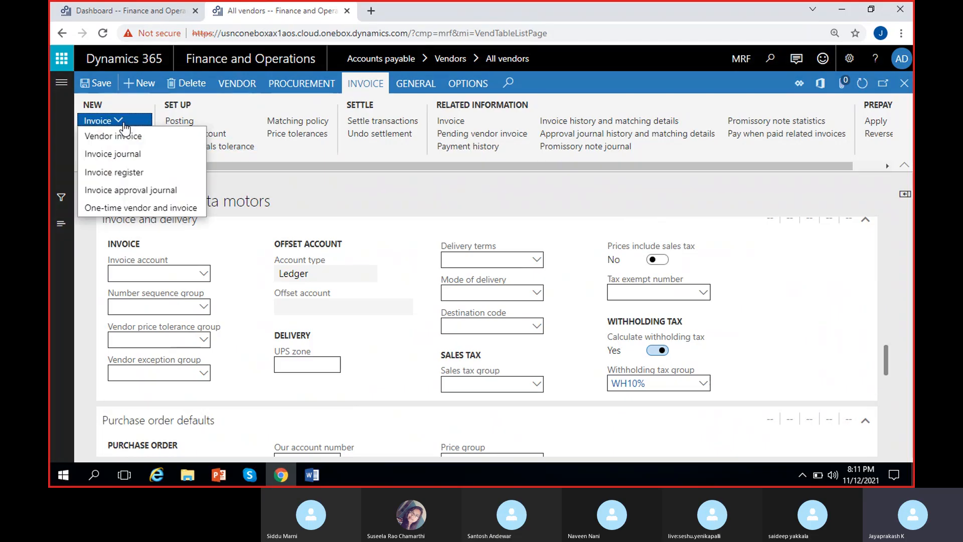
click(124, 157)
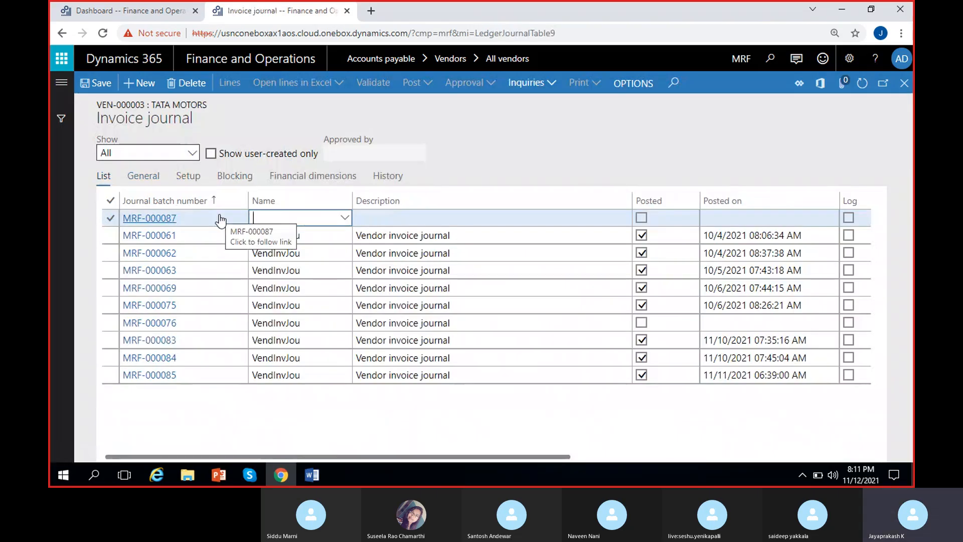
click(345, 223)
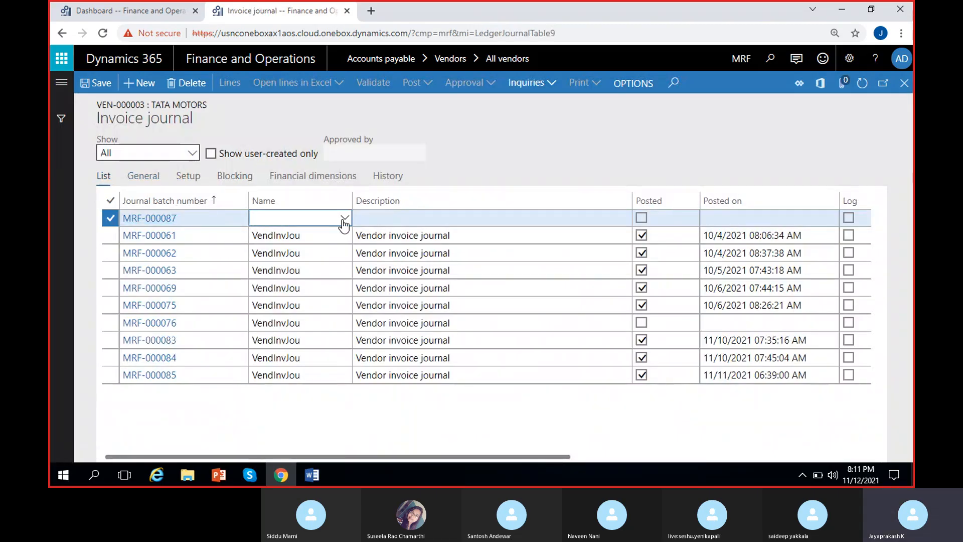
click(344, 219)
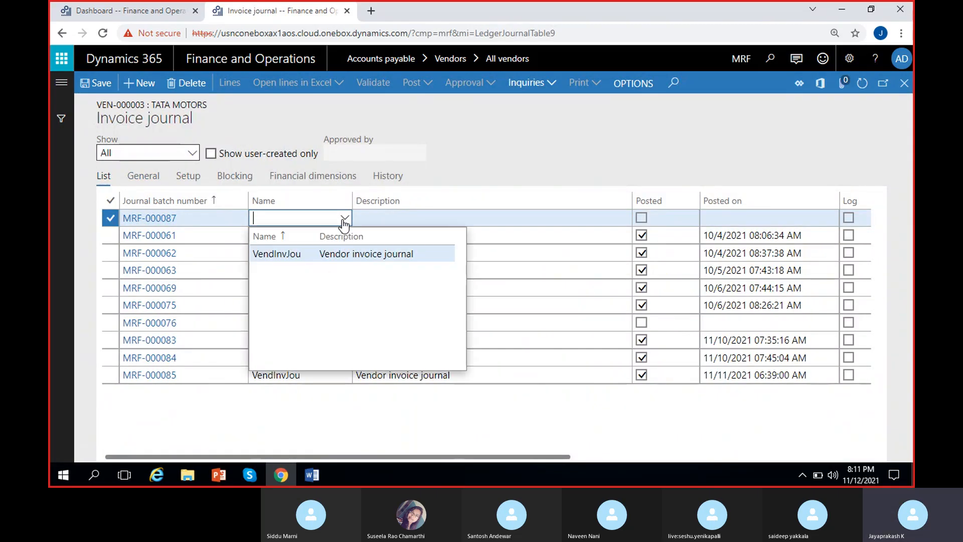
click(321, 254)
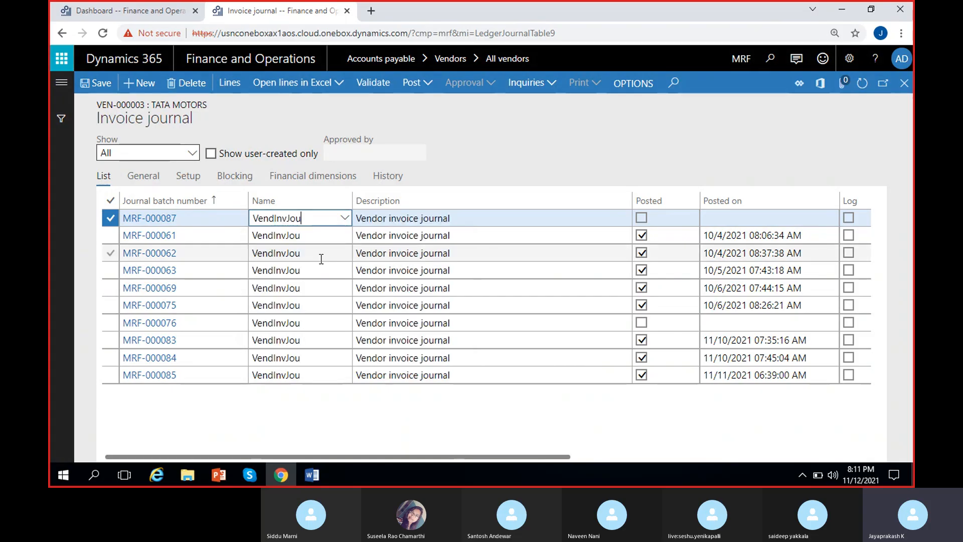
Step: Open the new journal's lines and select Tata motors as the vendor account on the first line
click(231, 83)
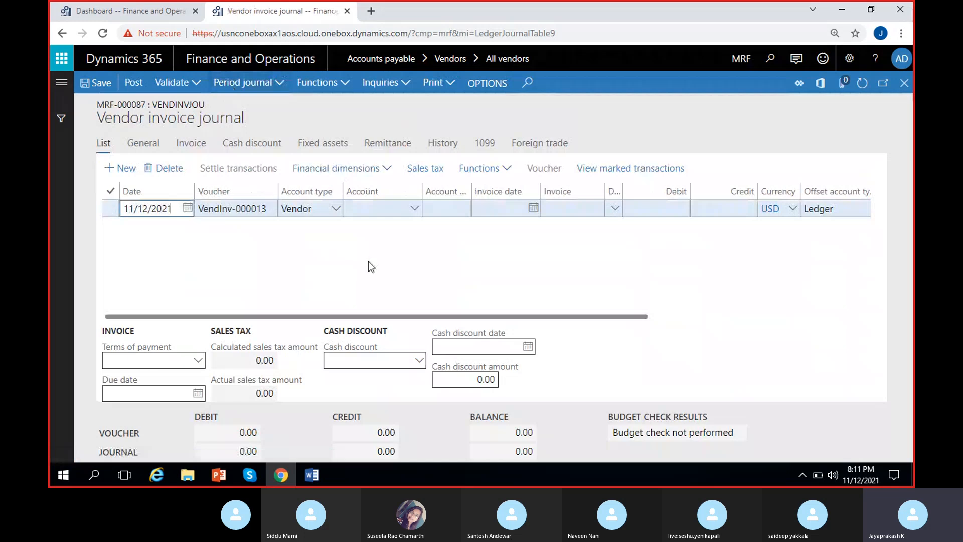
click(414, 211)
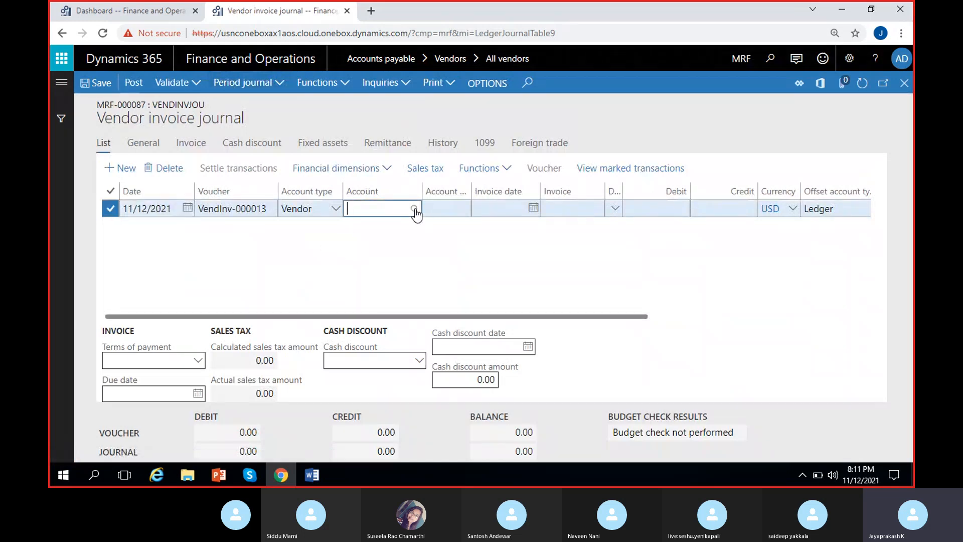
click(415, 212)
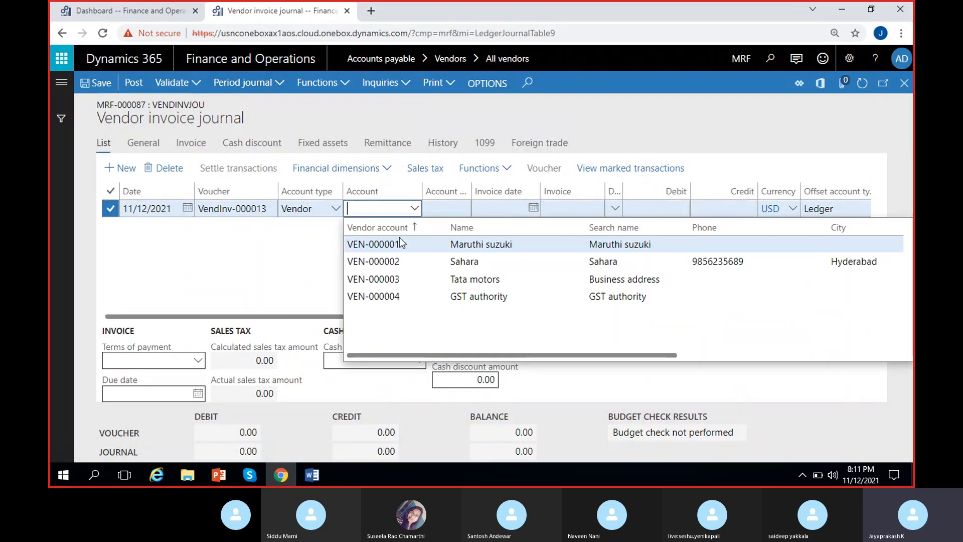
click(478, 281)
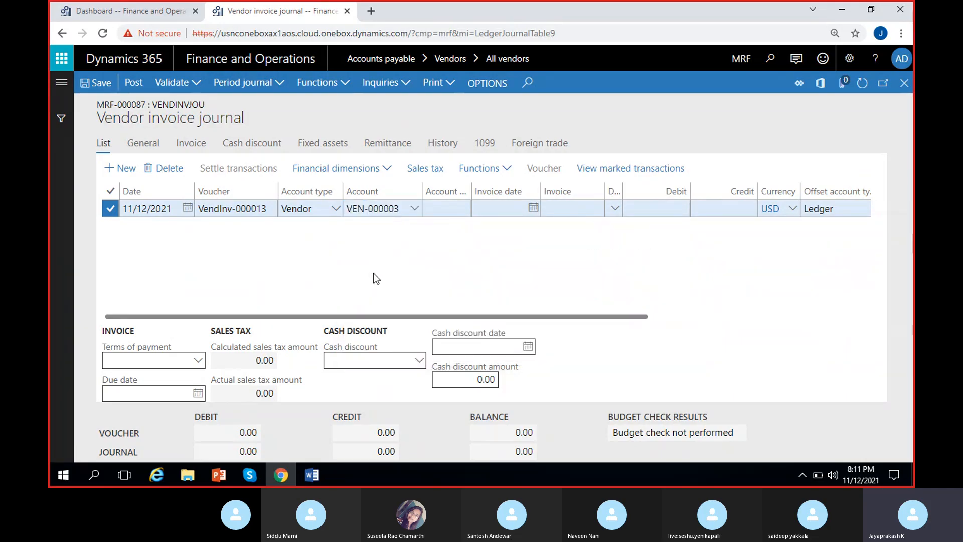
Step: Set the line's invoice date to 11/12/2021 and its invoice number to TATA-INV-24
click(534, 207)
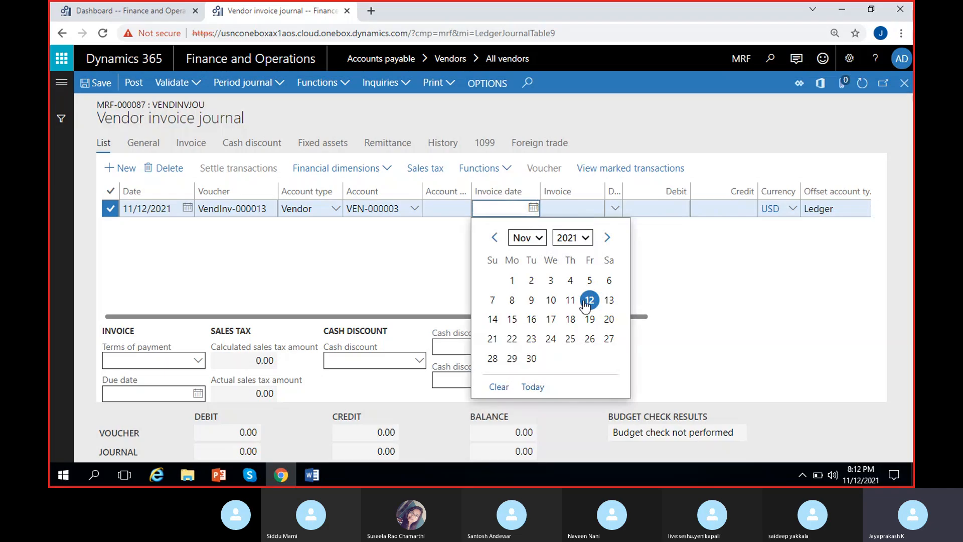
click(588, 303)
key(Tab)
text(TA)
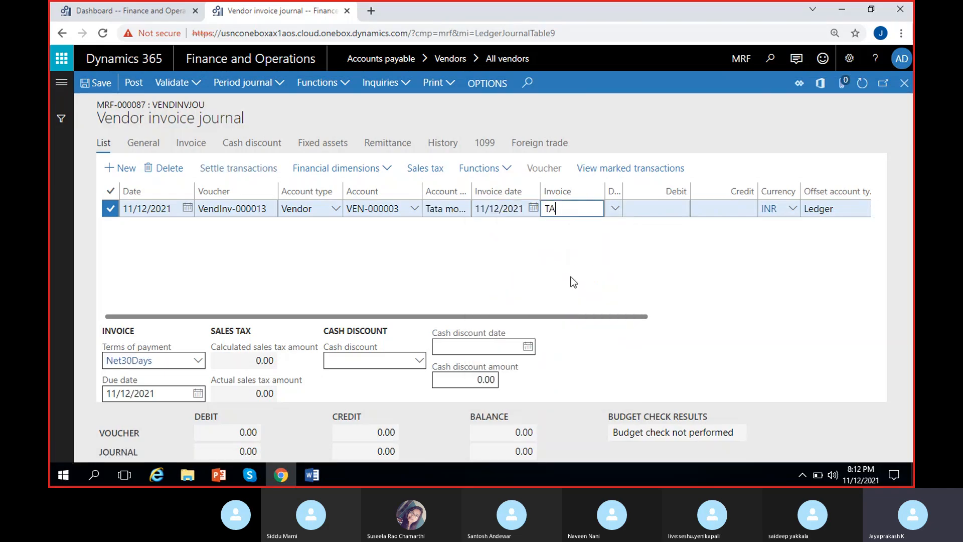
text(TA-INV-24)
Step: Enter a credit amount of 10,000 on the Tata motors invoice line
click(714, 209)
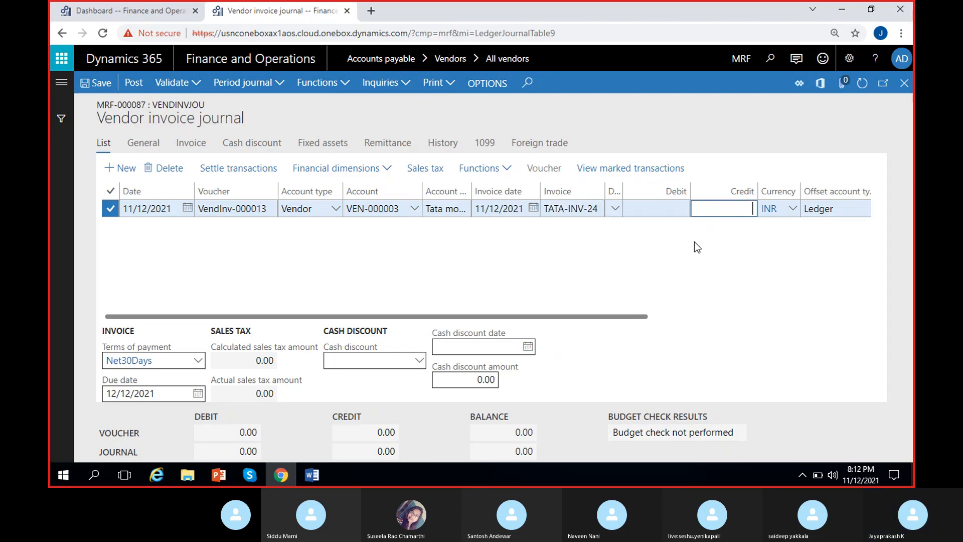
text(1000)
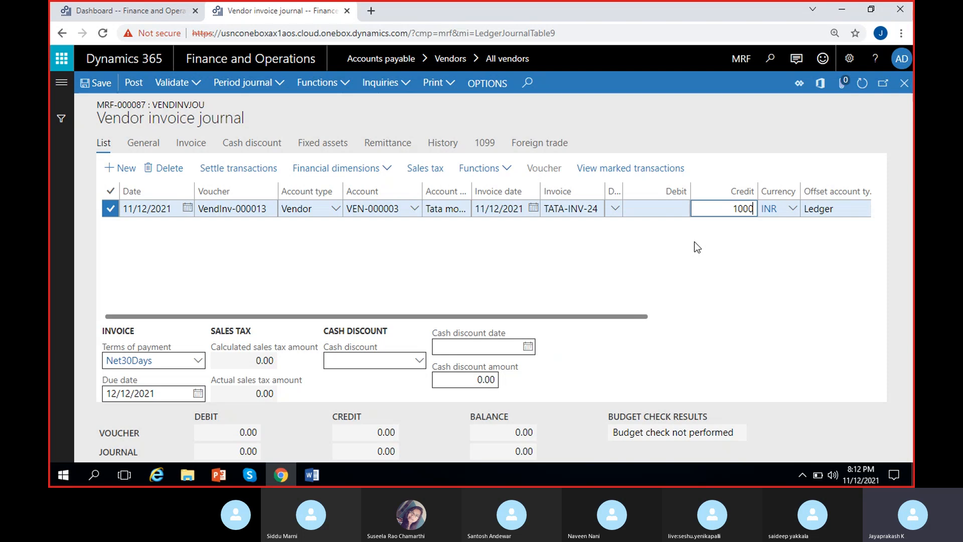
text(0)
Step: Set the invoice line's ledger offset account to the Insurance expenses main account, leaving location and department blank
scroll(727, 265, right, 3)
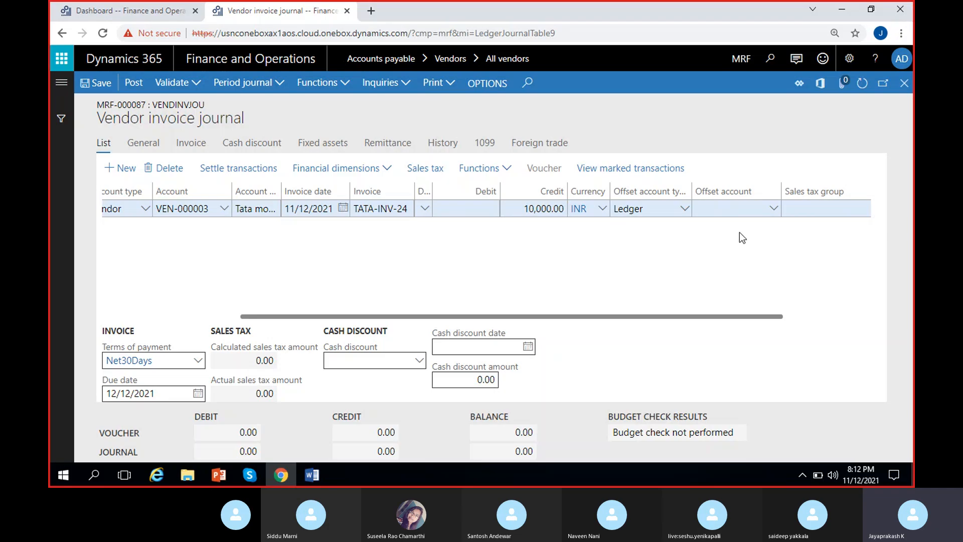
click(774, 210)
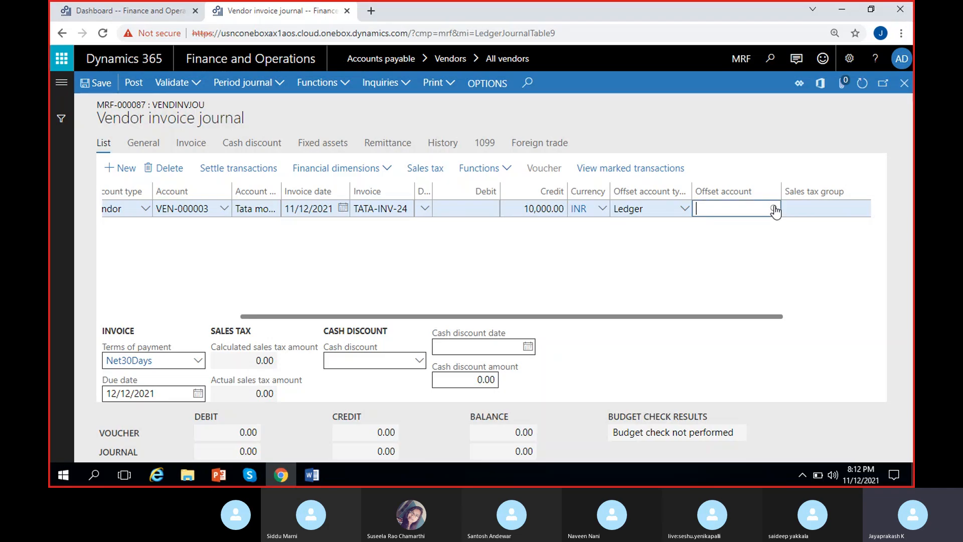
click(776, 210)
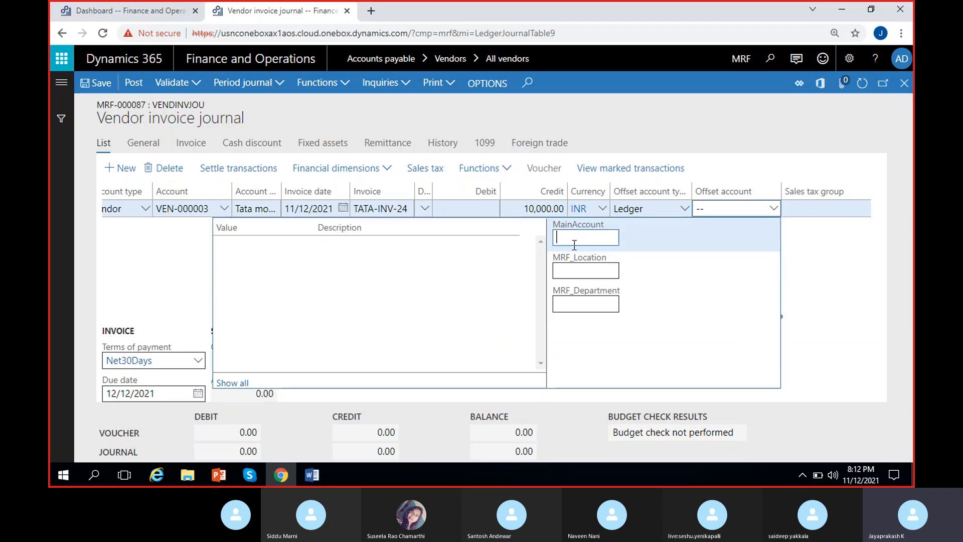
text(5)
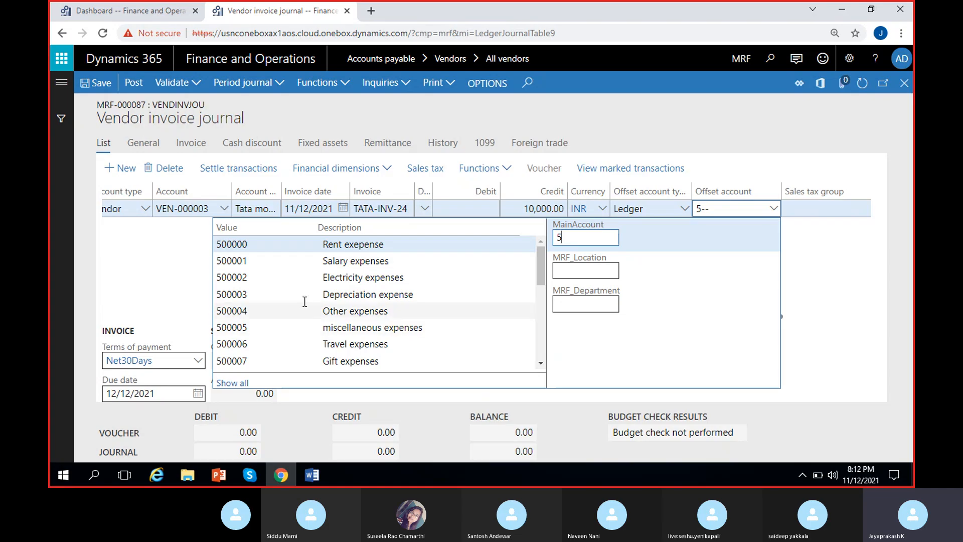
scroll(305, 301, down, 1)
click(346, 332)
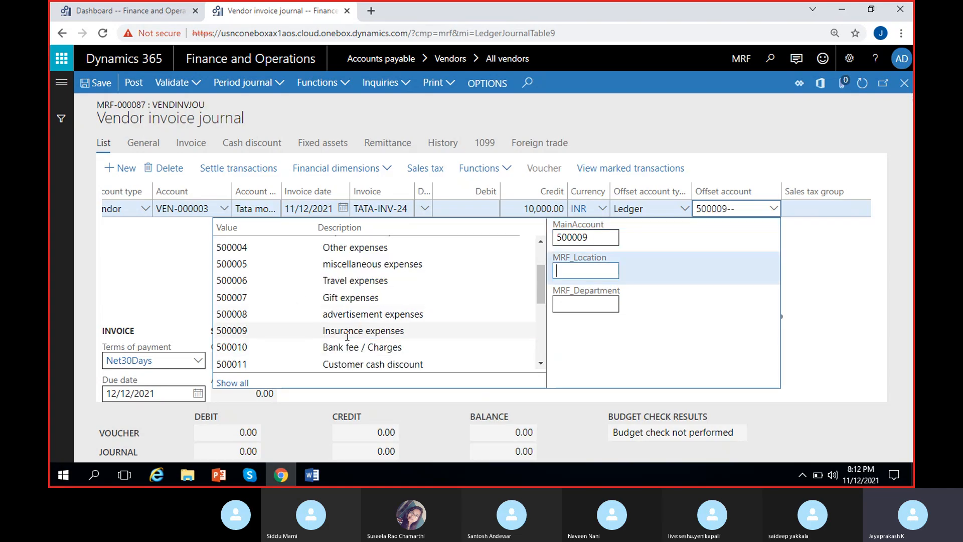
click(154, 279)
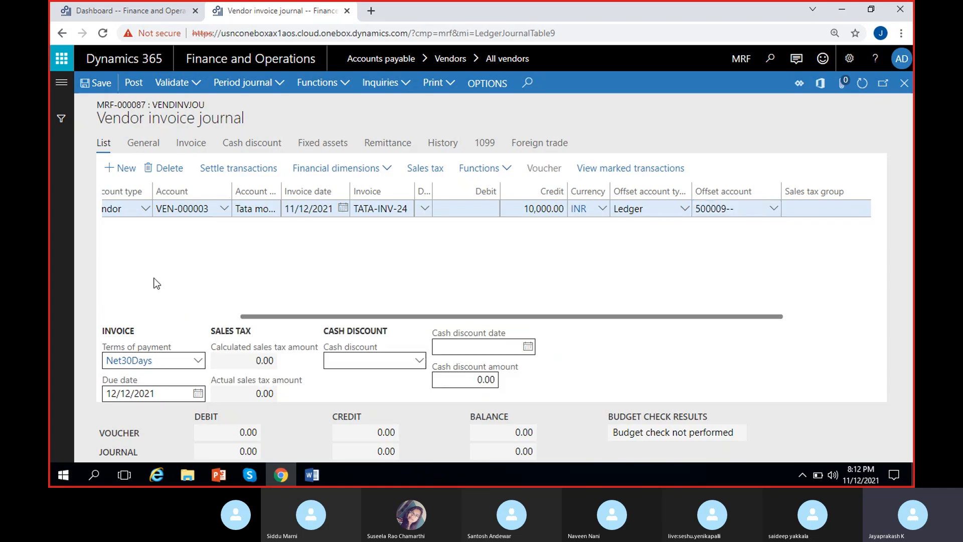
click(344, 273)
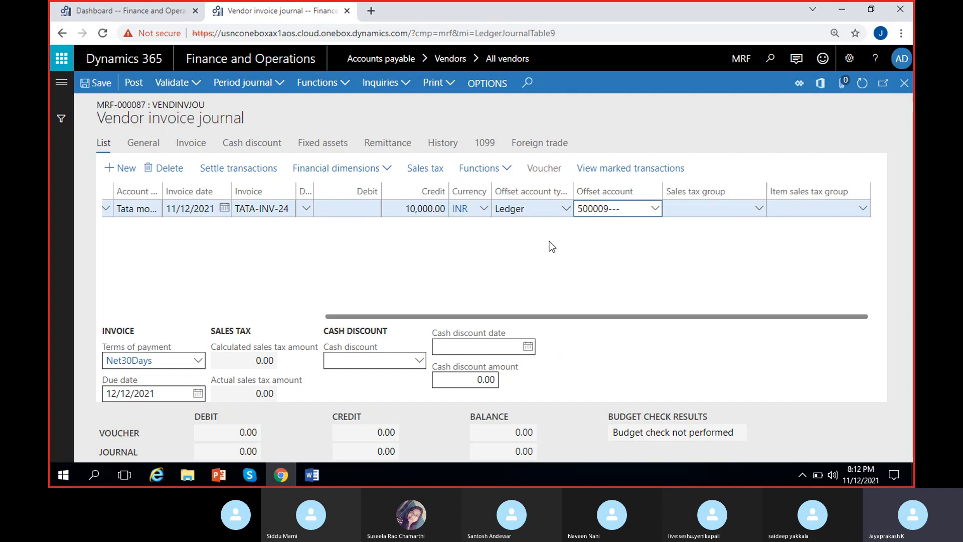
click(502, 257)
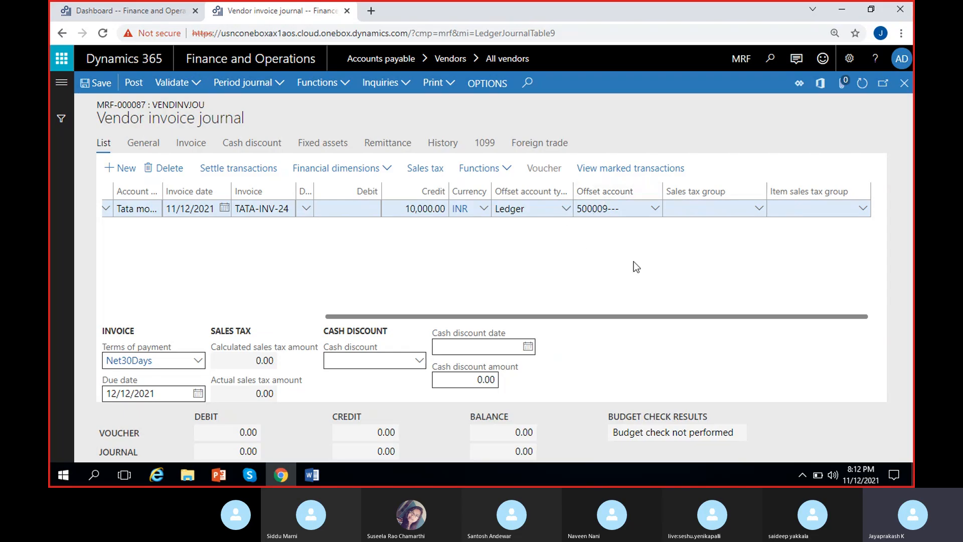
Step: Check the invoice line's offset account segments without changing them, and save the journal line
click(654, 210)
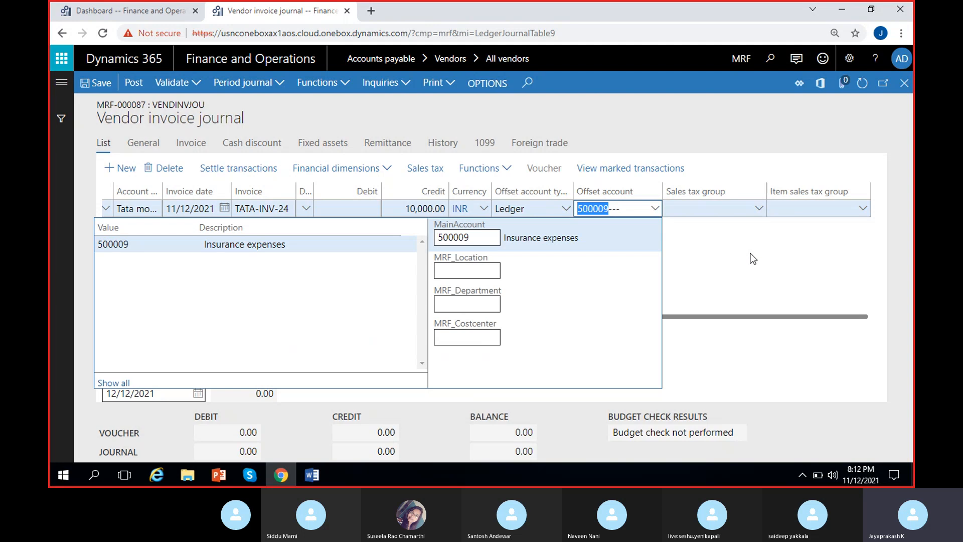
click(736, 259)
click(92, 85)
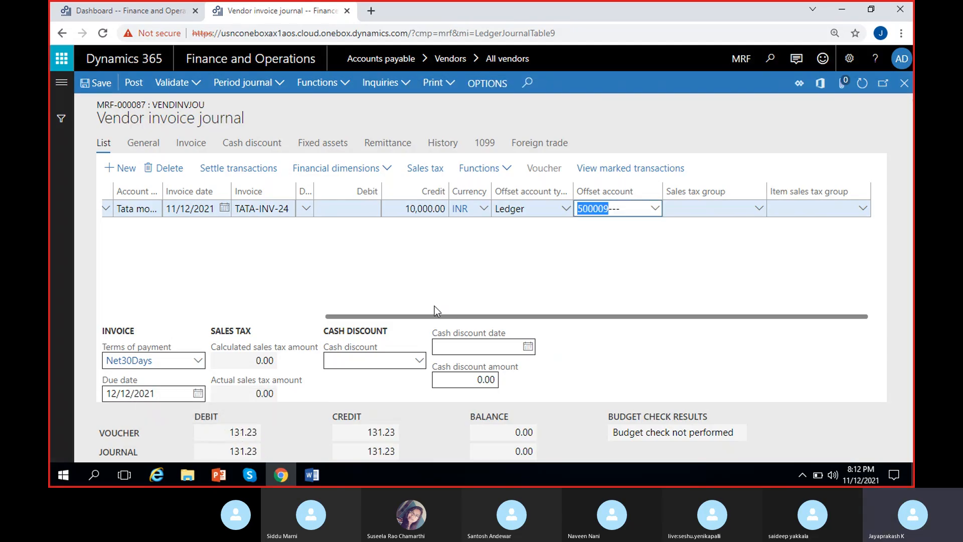
Step: Set the Tata motors invoice line's currency to USD and save the journal
drag(430, 316, 508, 326)
click(486, 210)
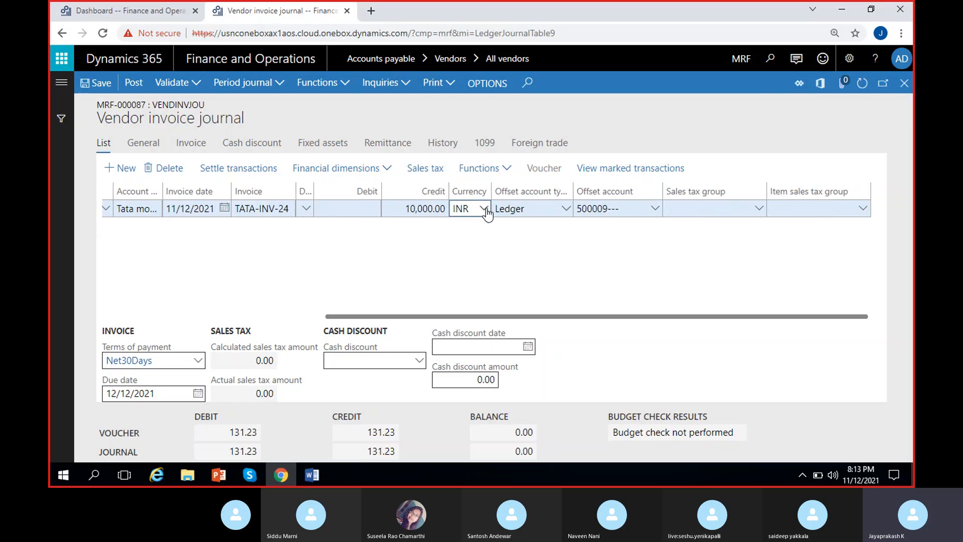
click(485, 209)
key(BackSpace)
key(BackSpace)
key(BackSpace)
text(USD)
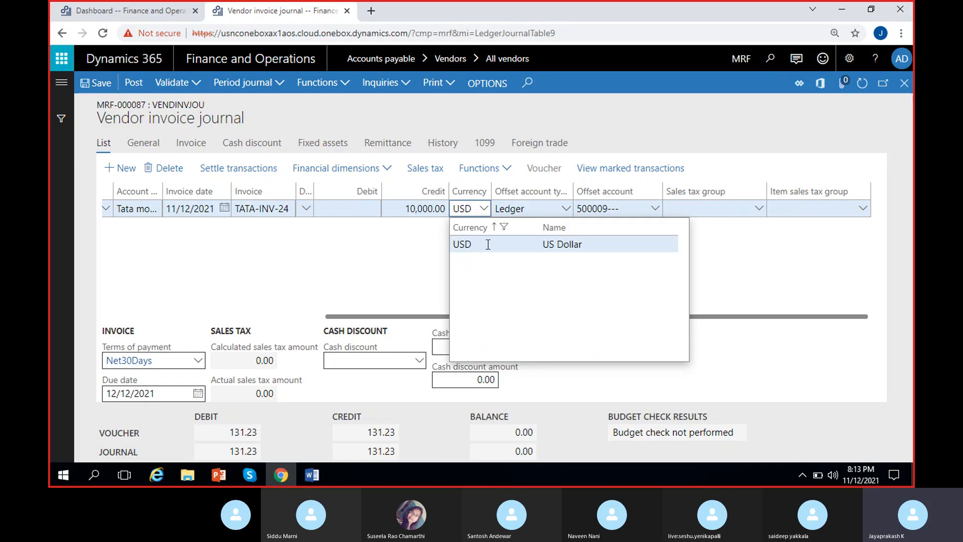
click(487, 245)
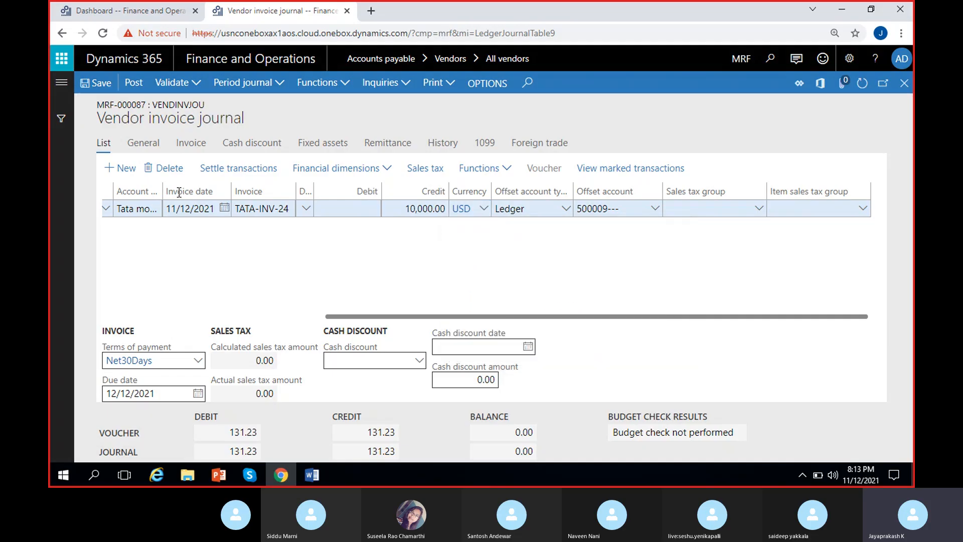
click(98, 88)
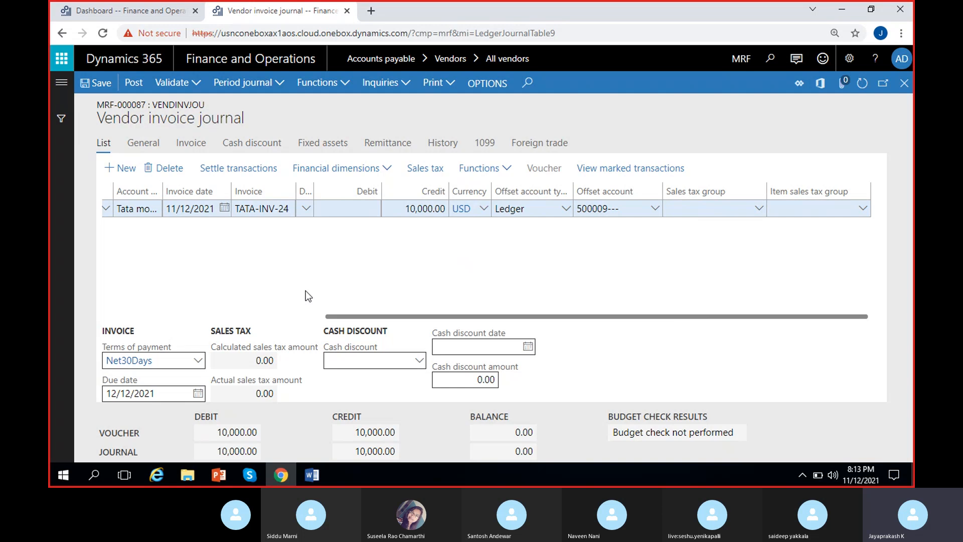
Step: View the sales tax transactions for the Tata motors invoice line and close them
click(420, 170)
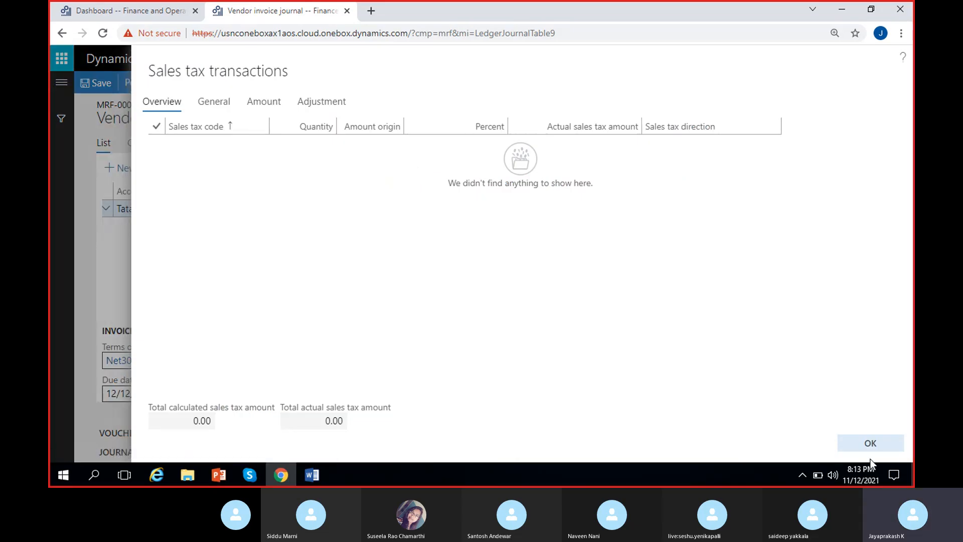
click(871, 442)
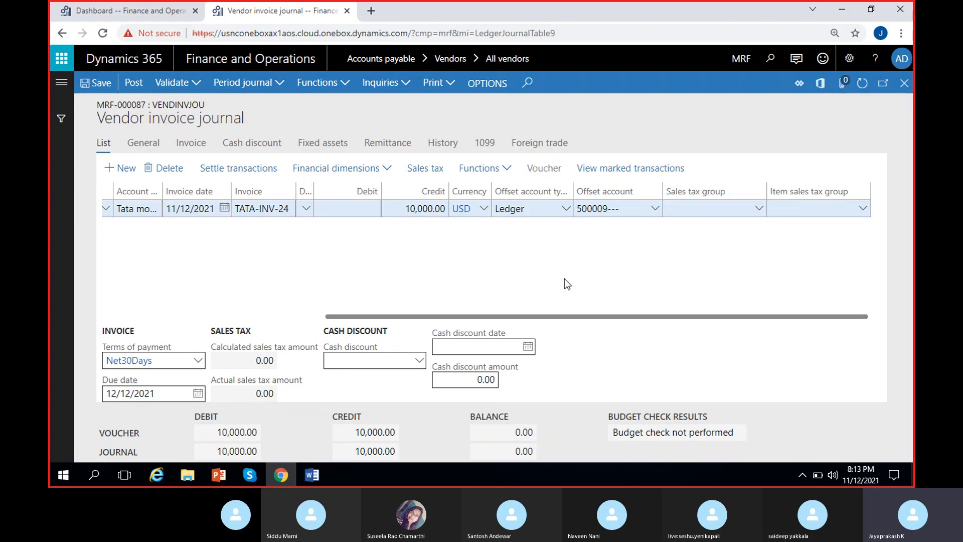
Step: Personalize the line's General details by inserting the Withholding tax group field, filtering the available fields by "with"
click(143, 147)
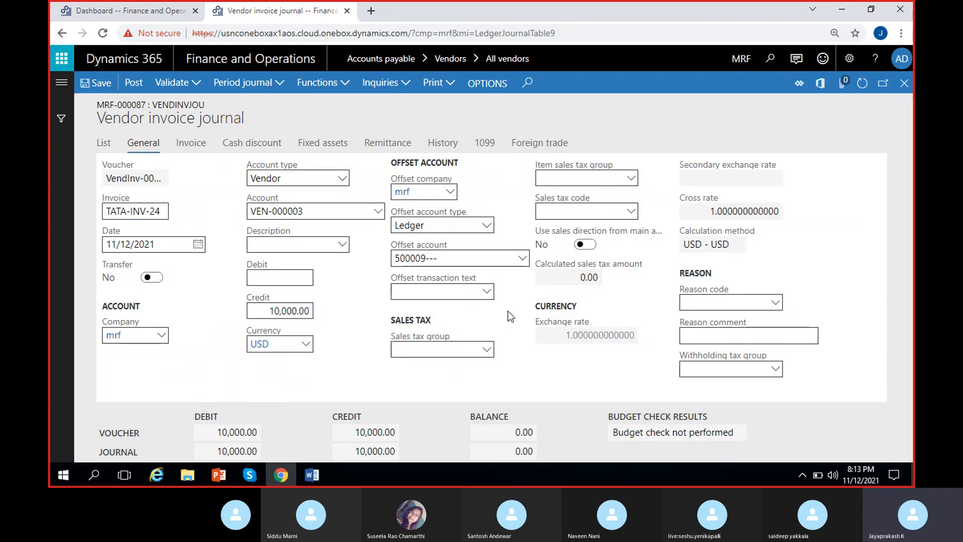
click(102, 143)
click(143, 143)
right_click(818, 238)
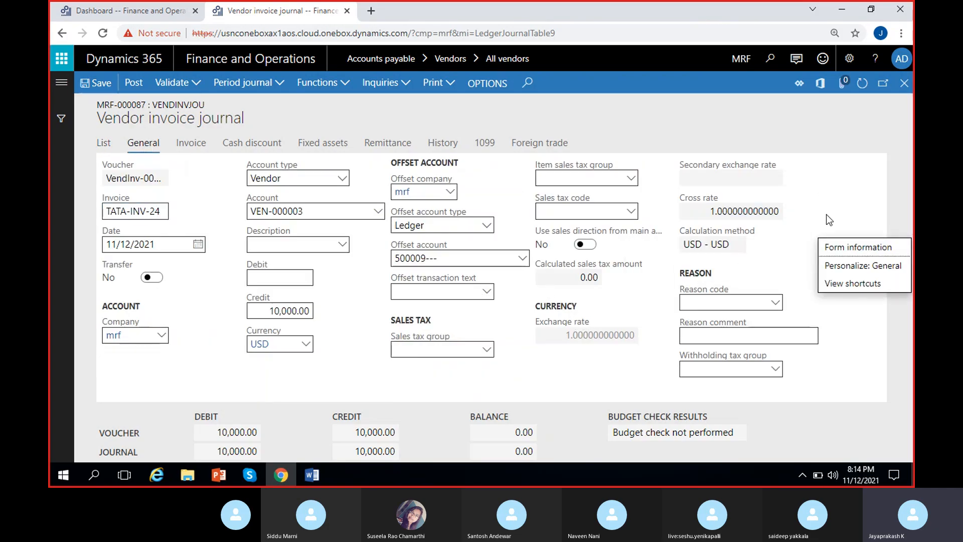
right_click(829, 182)
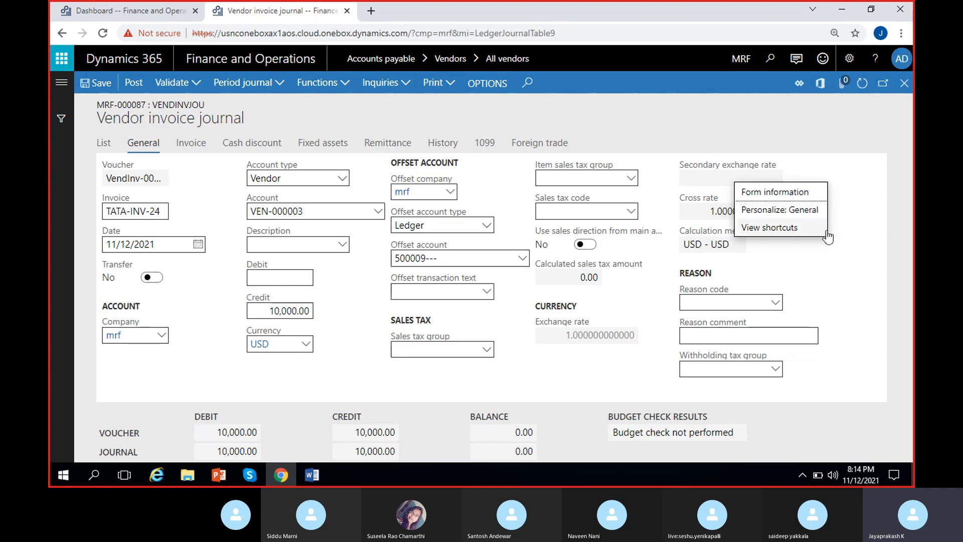
click(795, 210)
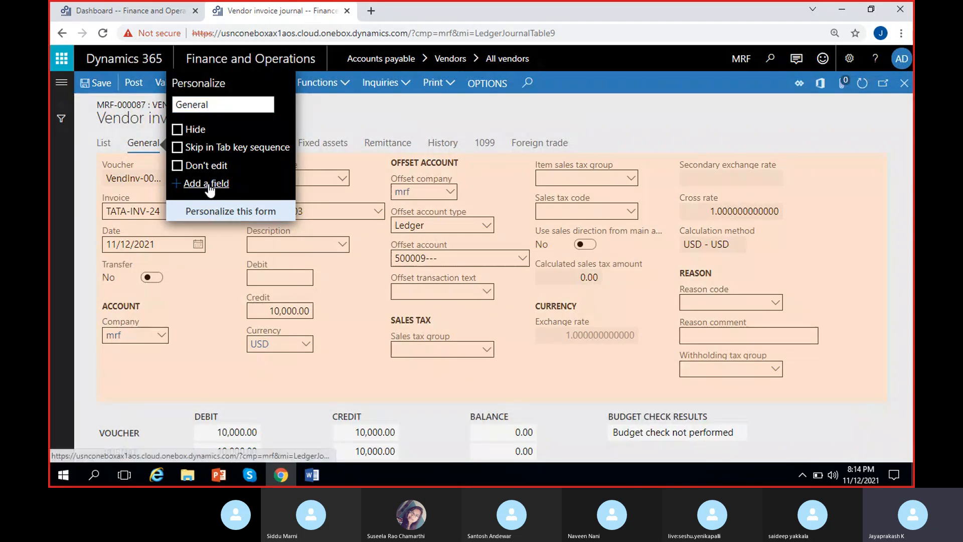
click(210, 185)
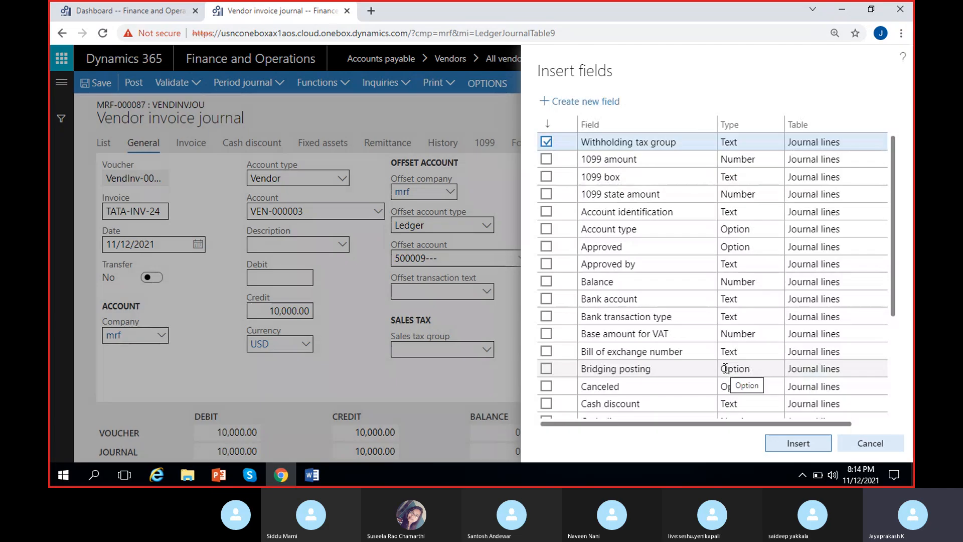
click(632, 129)
text(with)
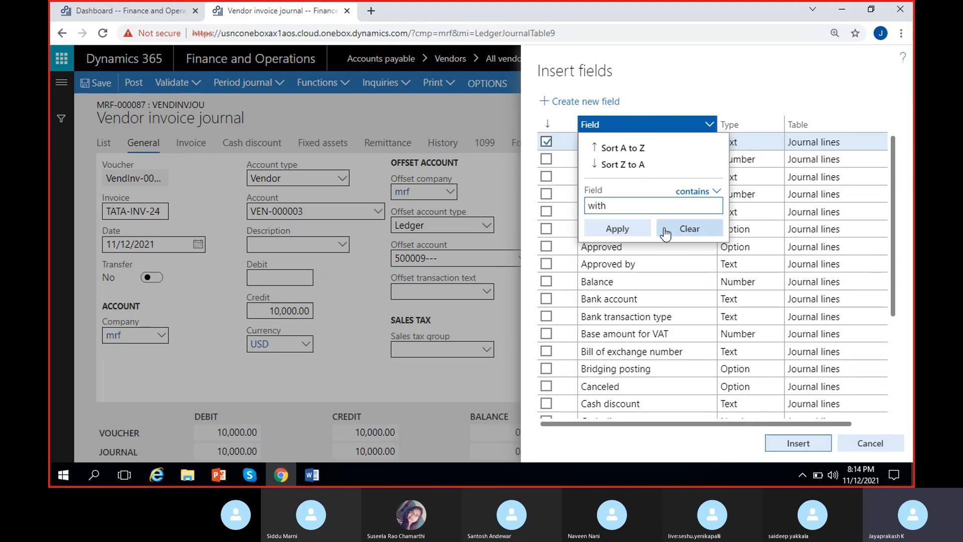
click(618, 227)
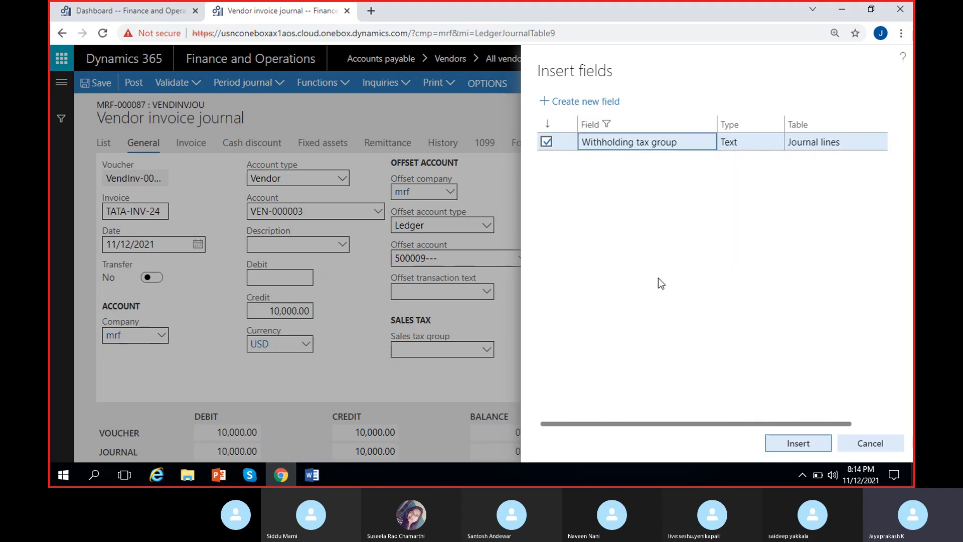
click(818, 443)
Step: Assign withholding tax group WH10% to the Tata motors invoice line
click(775, 371)
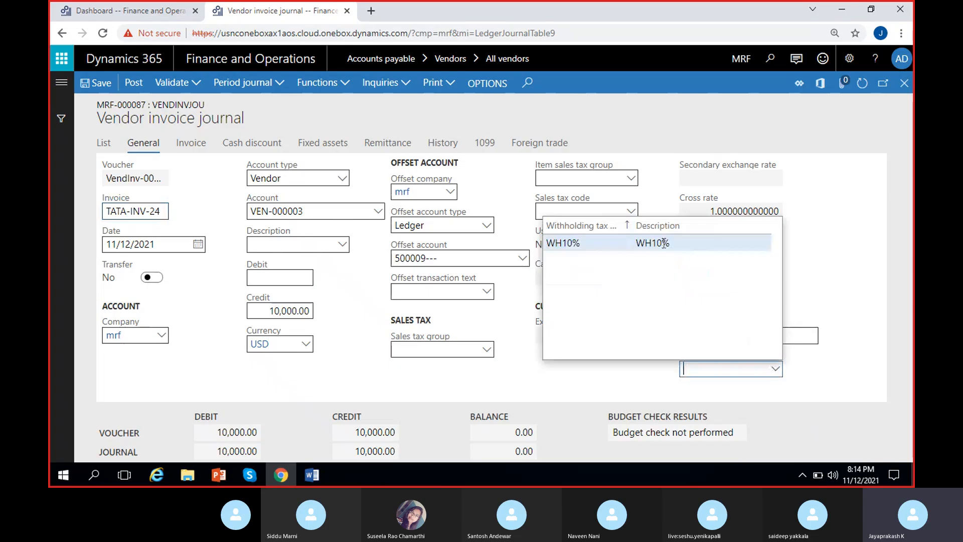
click(716, 306)
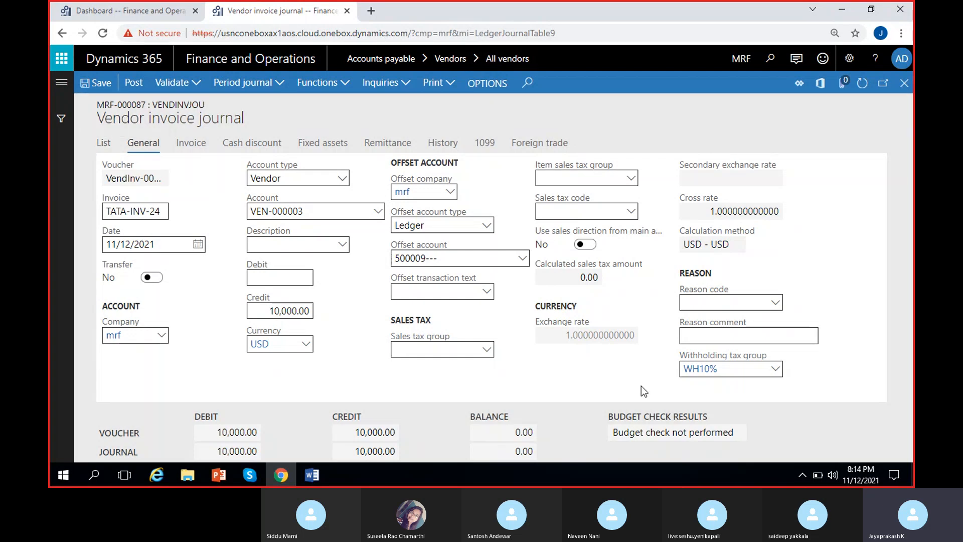
Step: Return to the journal line list, then save and post the vendor invoice journal
click(106, 144)
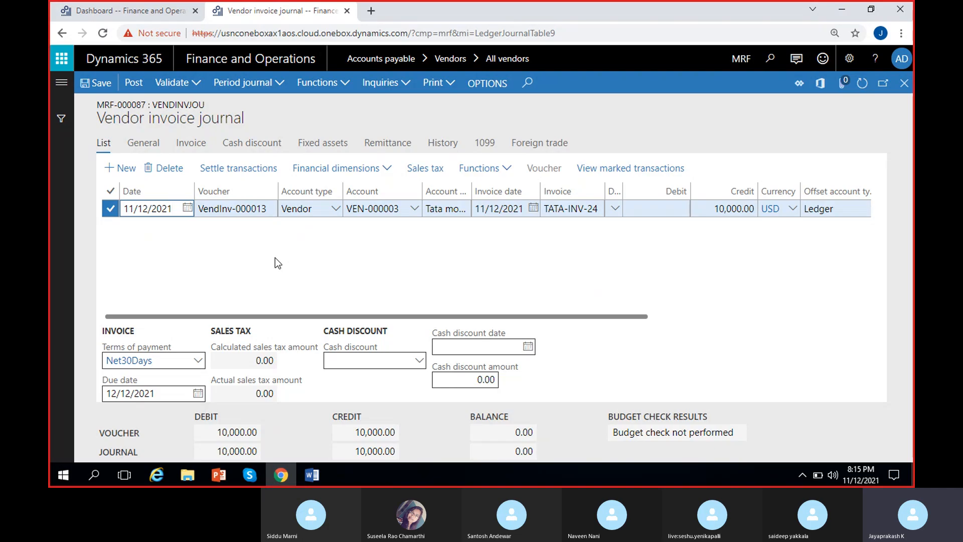
click(96, 85)
click(132, 85)
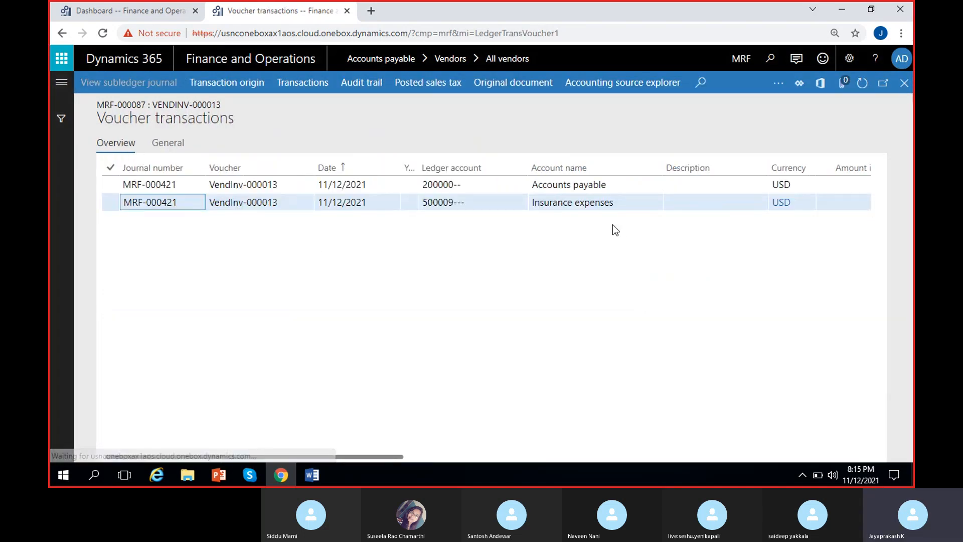
Step: Review the transaction amounts for Accounts payable and Insurance expenses in the posted invoice voucher
click(616, 185)
scroll(552, 206, right, 3)
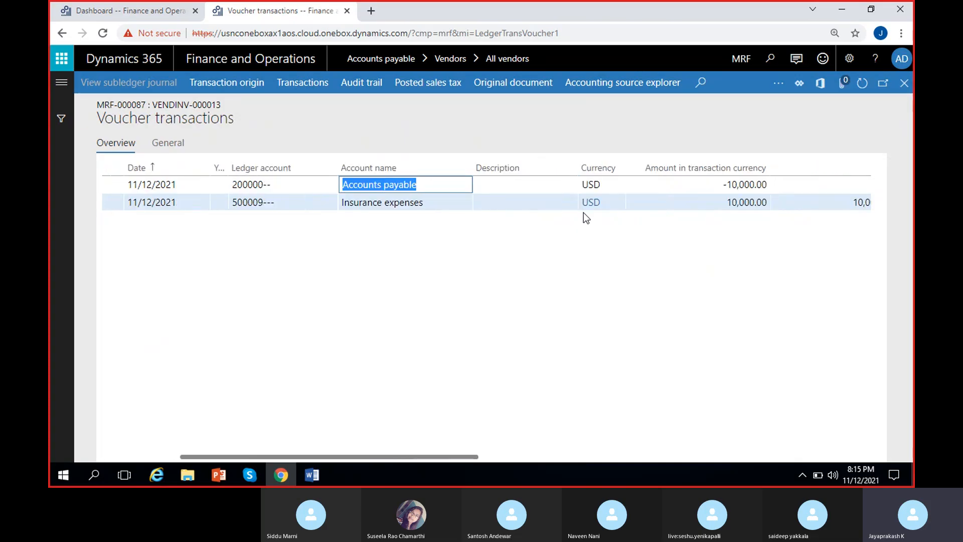
click(696, 186)
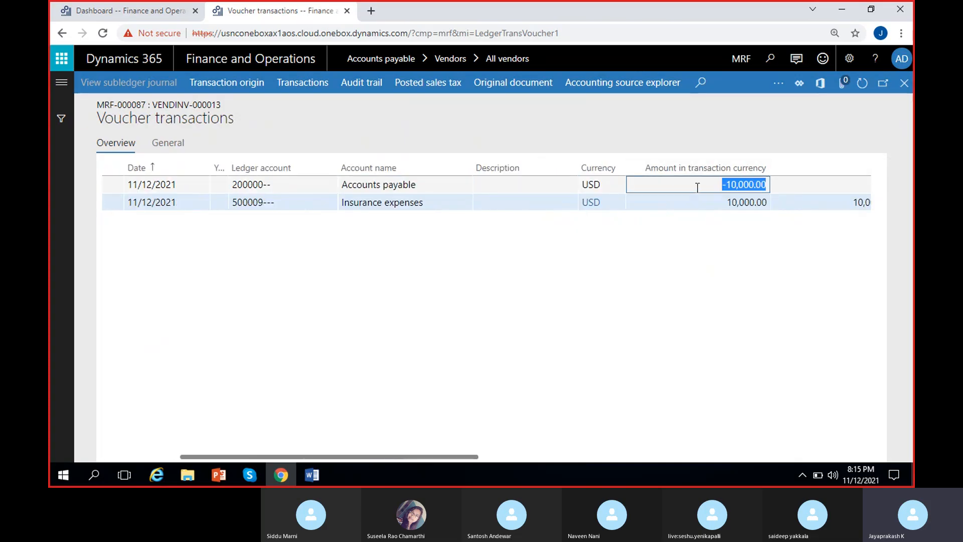
click(438, 200)
click(717, 200)
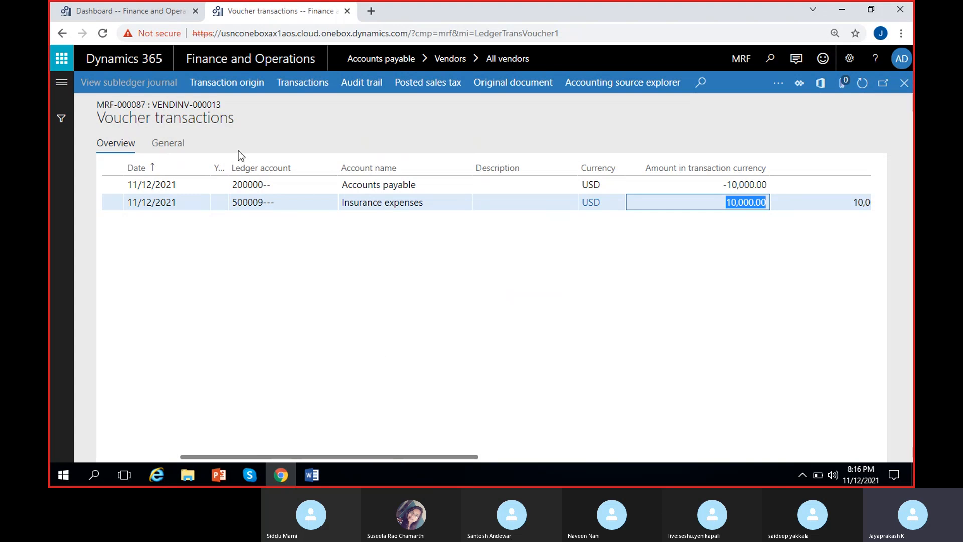
scroll(373, 272, left, 2)
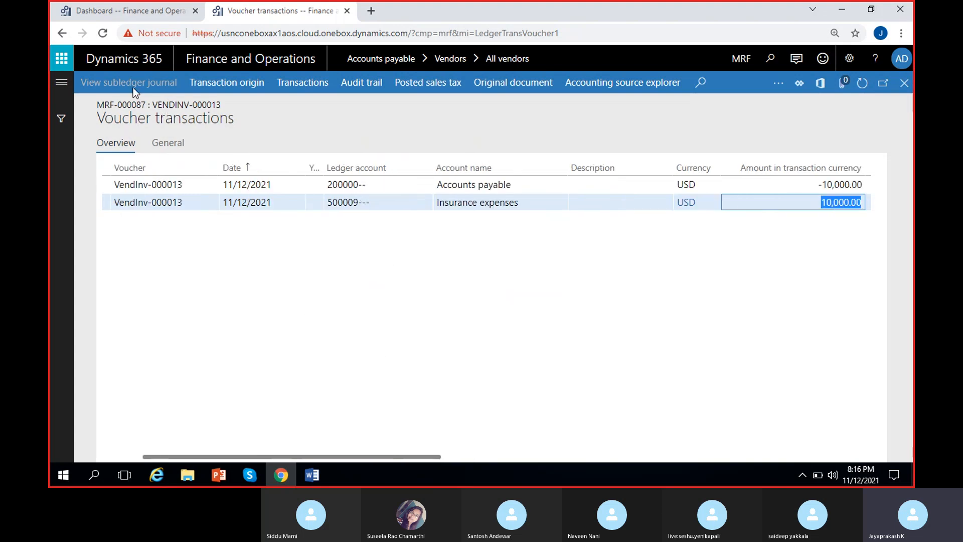
Step: Create a new Accounts payable payment journal named VendPayJou and open its lines
click(112, 13)
click(112, 284)
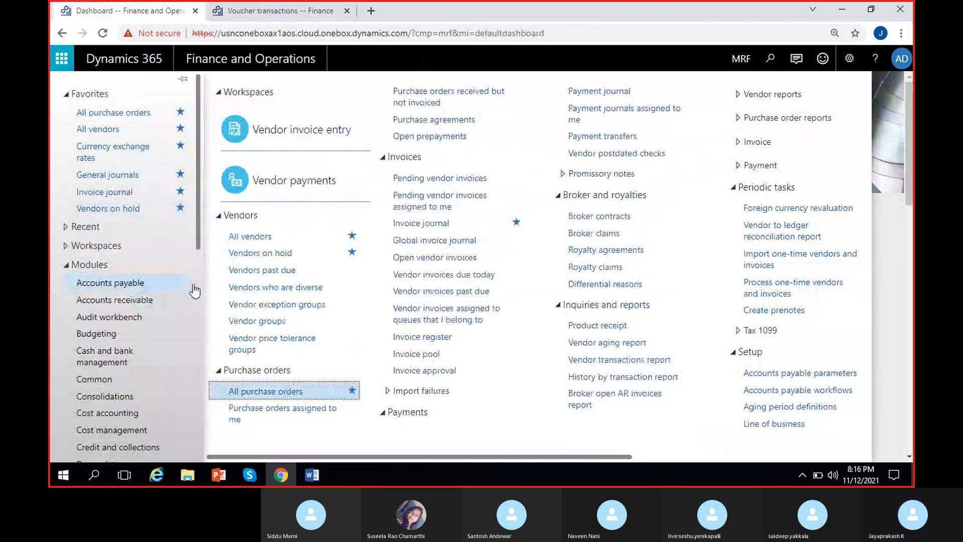
click(598, 93)
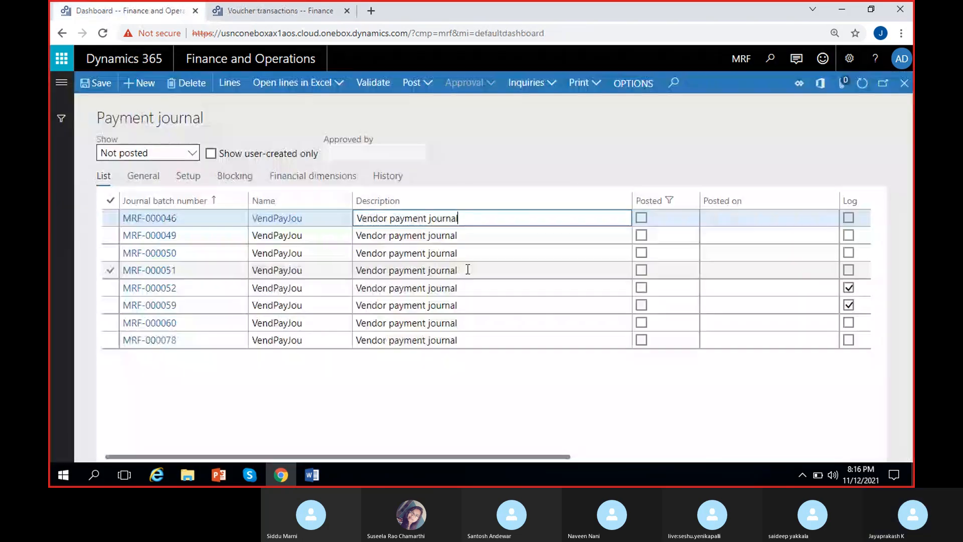
click(151, 82)
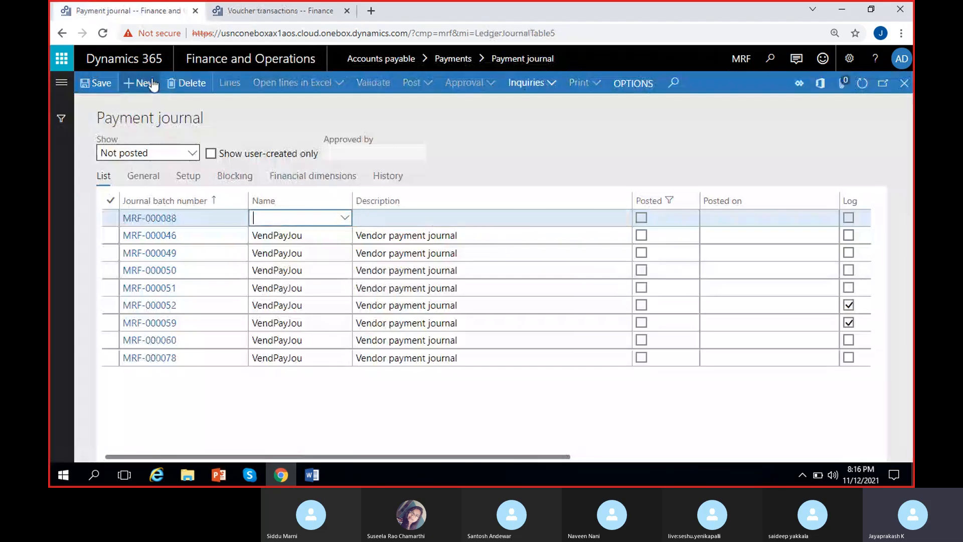
click(343, 220)
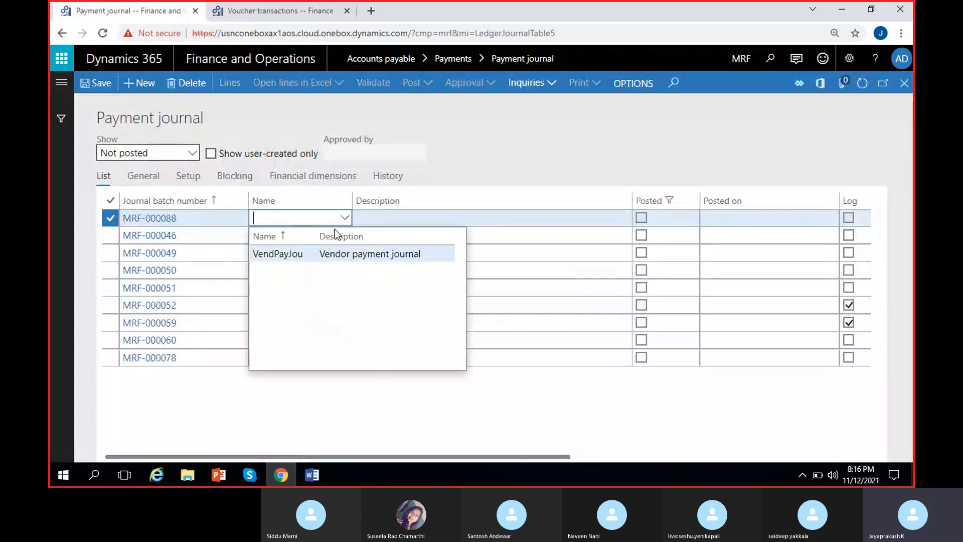
click(320, 250)
click(238, 83)
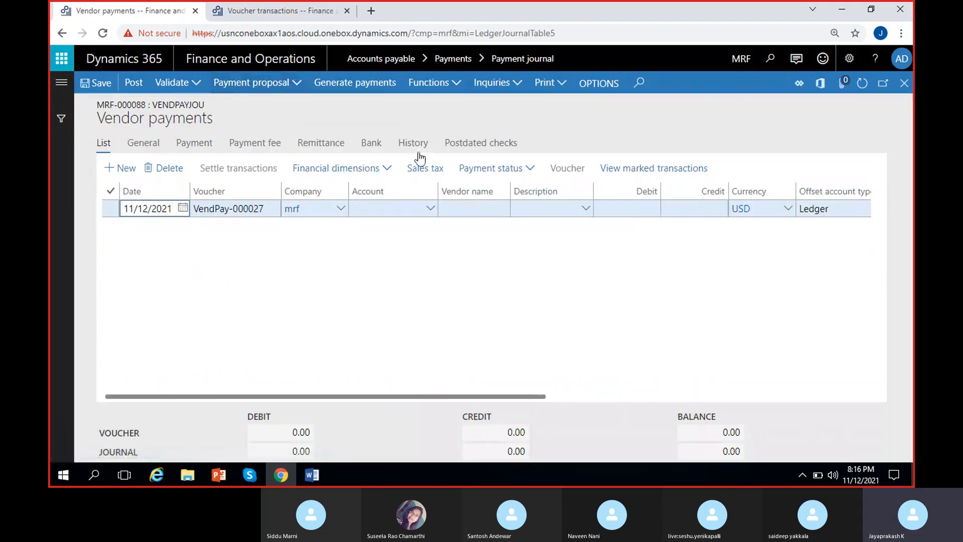
Step: Select Tata motors as the vendor account on the payment line and set its currency to USD
click(430, 210)
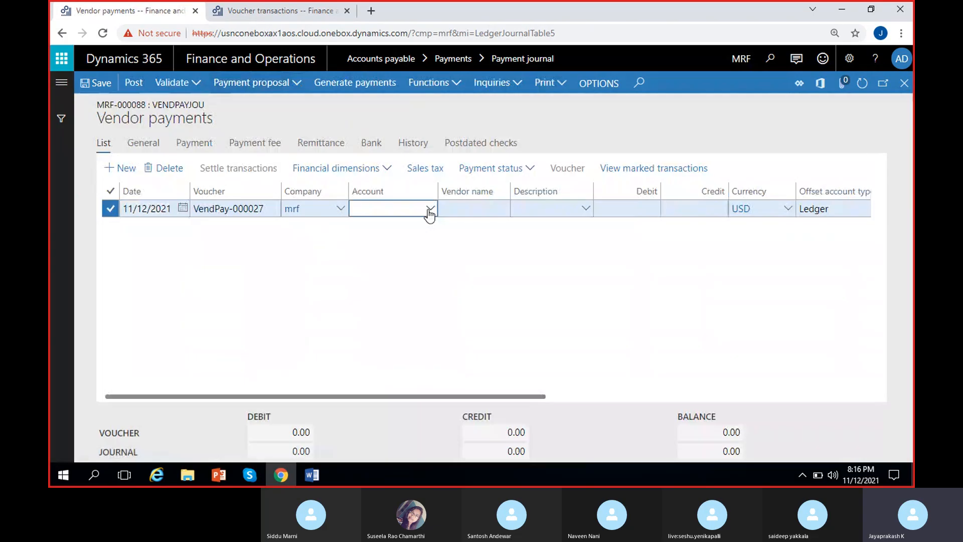
click(479, 280)
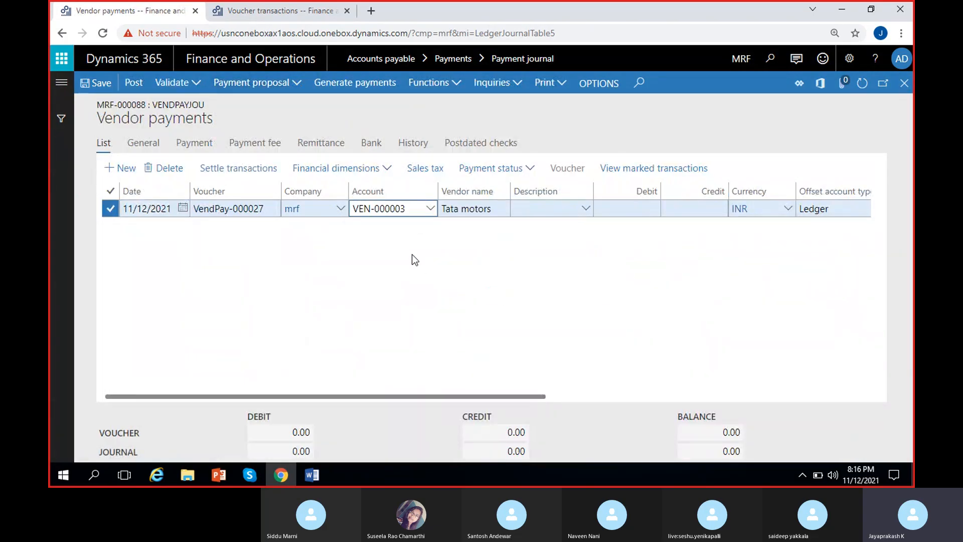
click(763, 209)
text(USD)
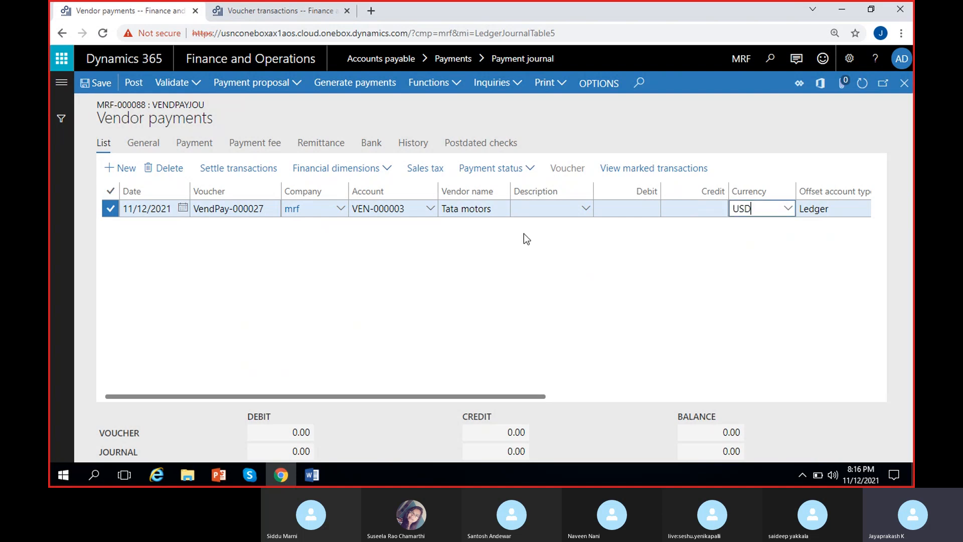
click(418, 283)
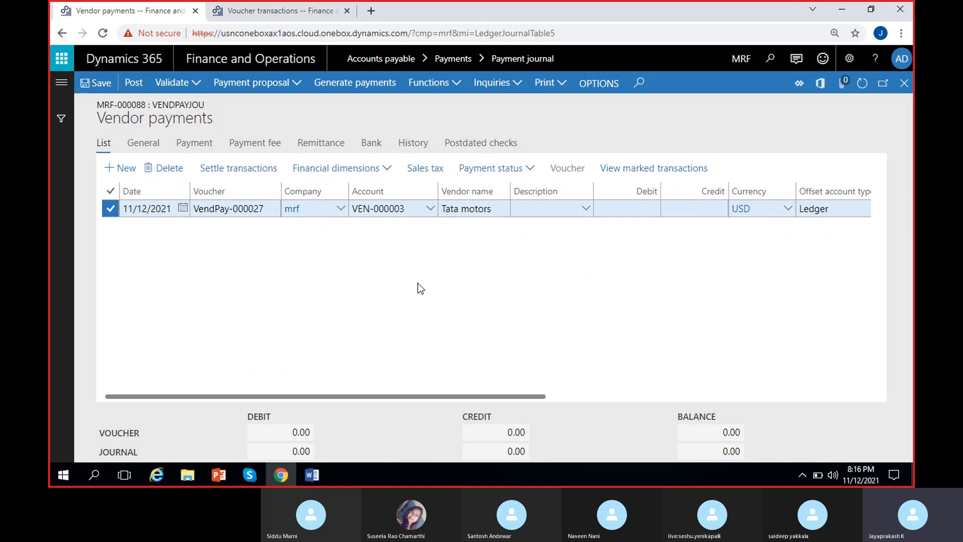
Step: Open transaction settlement for the Tata motors payment line and mark invoice TATA-INV-24
click(243, 171)
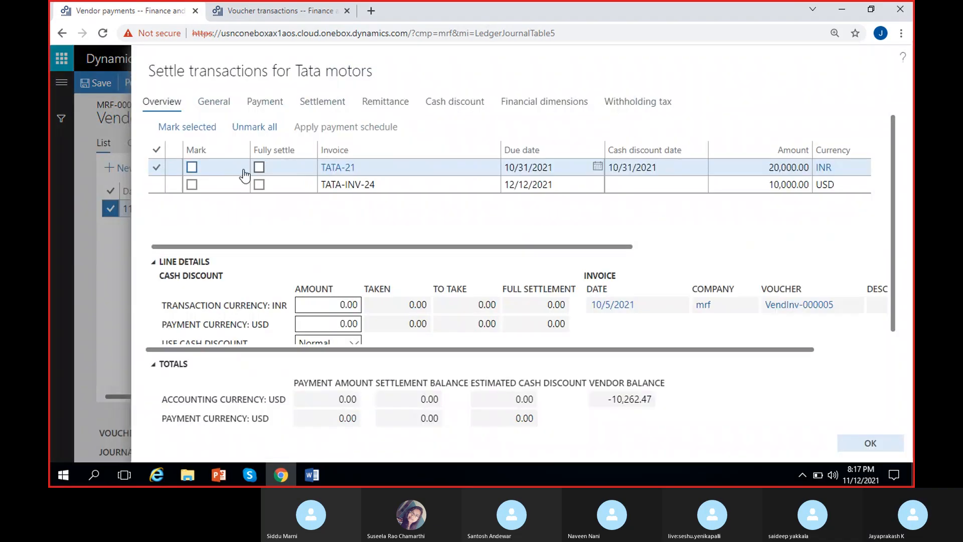
click(422, 185)
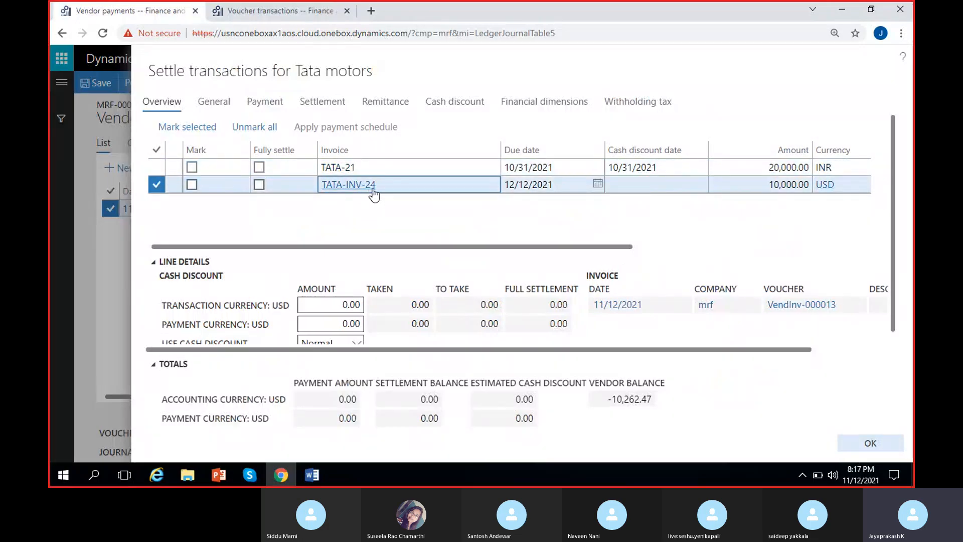
click(193, 185)
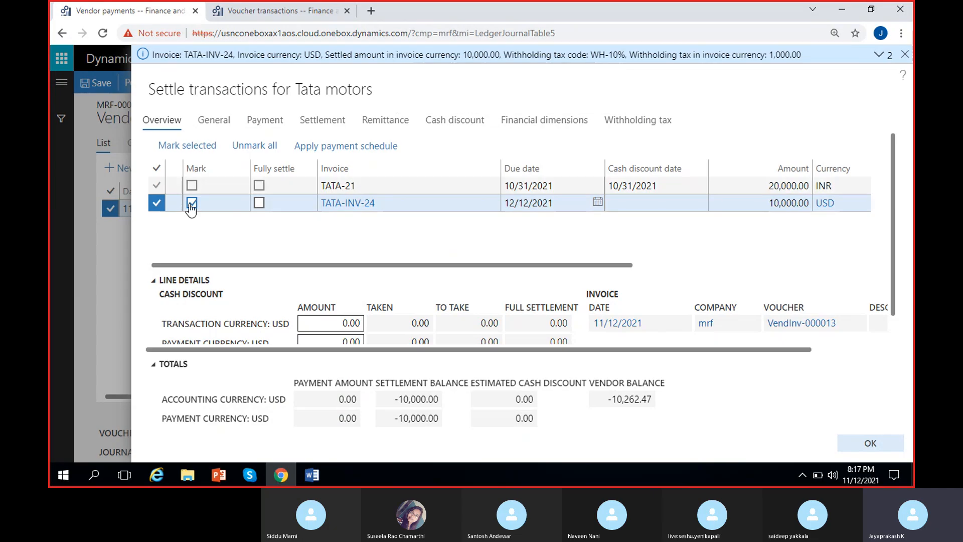
Step: Examine the calculated withholding tax message and the withholding tax line for TATA-INV-24, including its invoice voucher and tax code choices
click(879, 56)
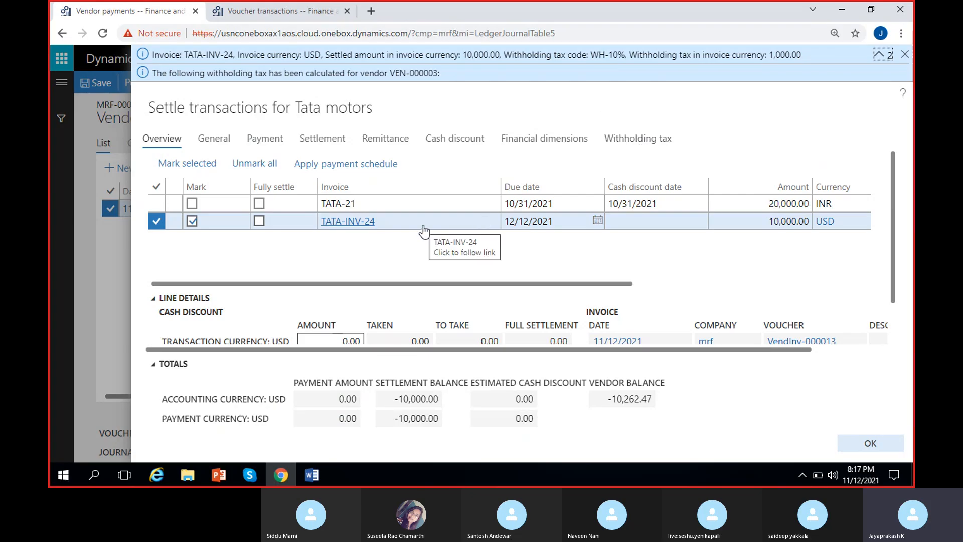
click(643, 145)
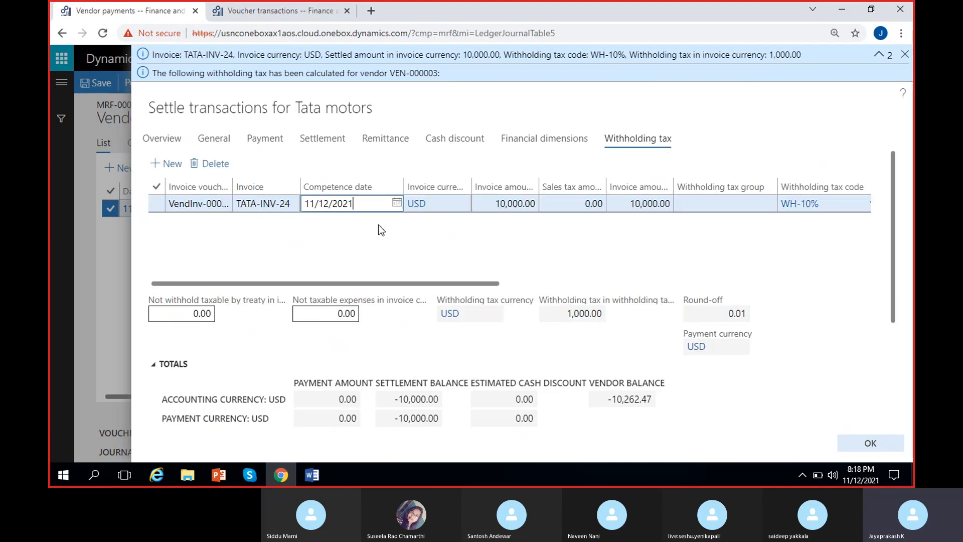
click(369, 240)
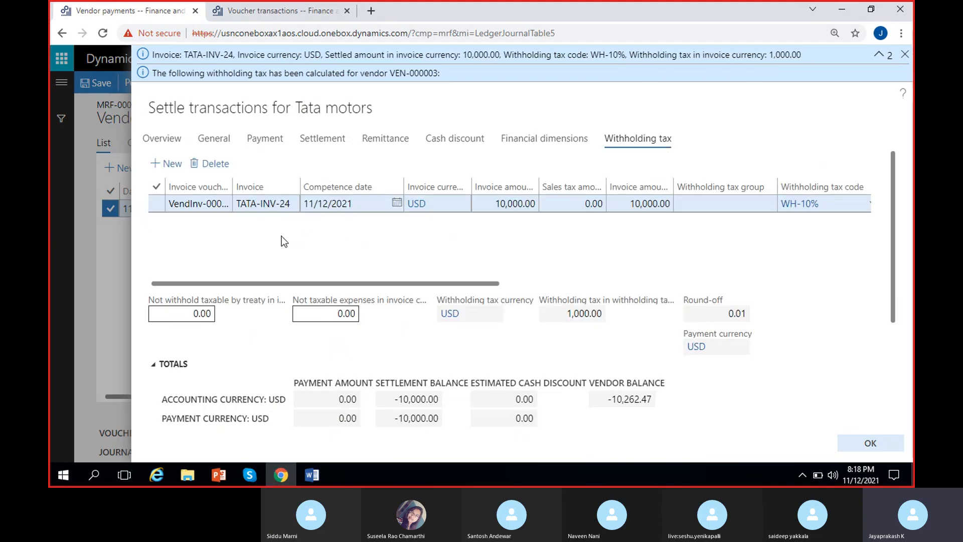
drag(230, 186, 263, 186)
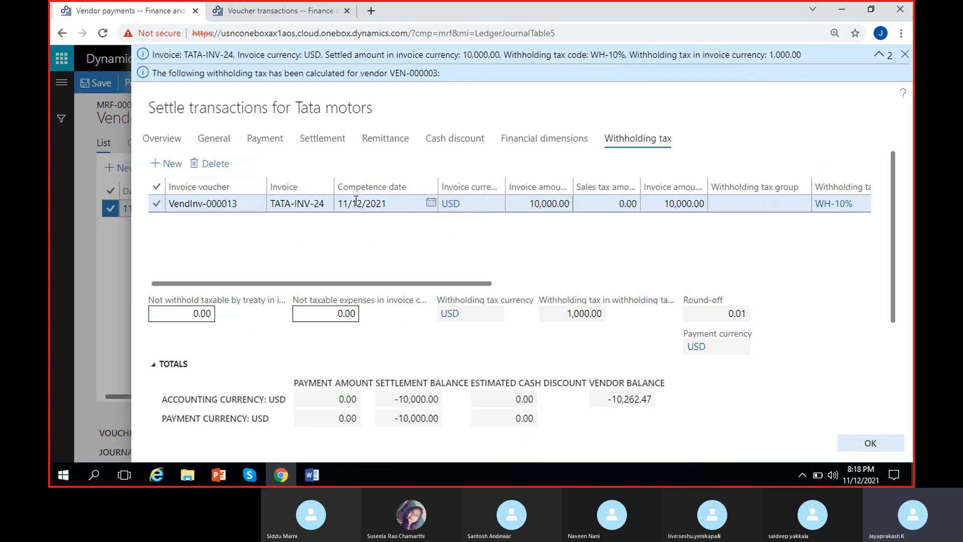
drag(438, 285, 577, 284)
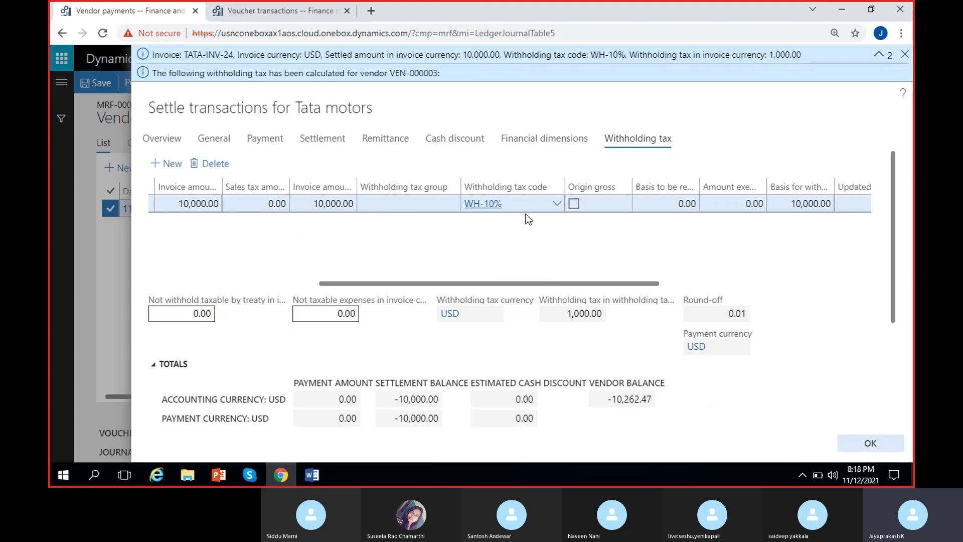
drag(508, 283, 556, 282)
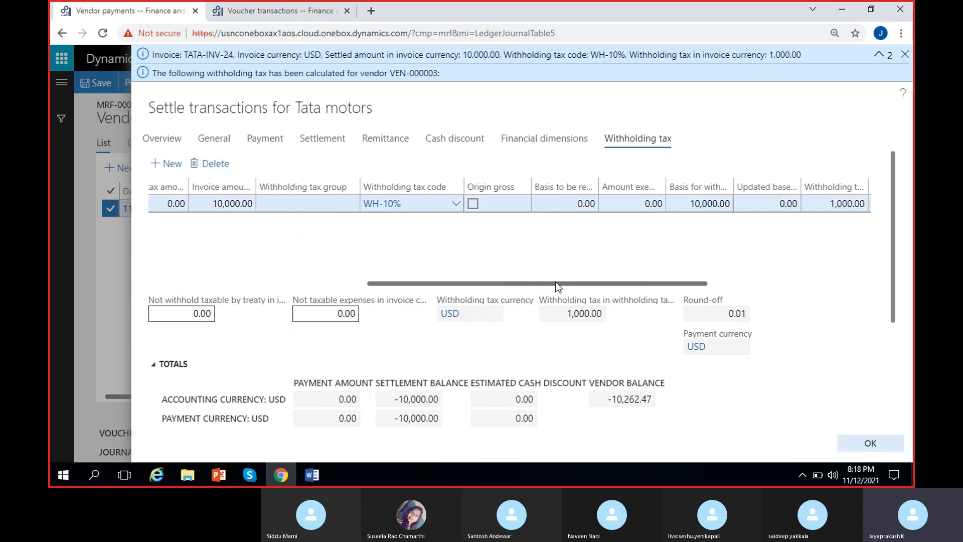
click(455, 203)
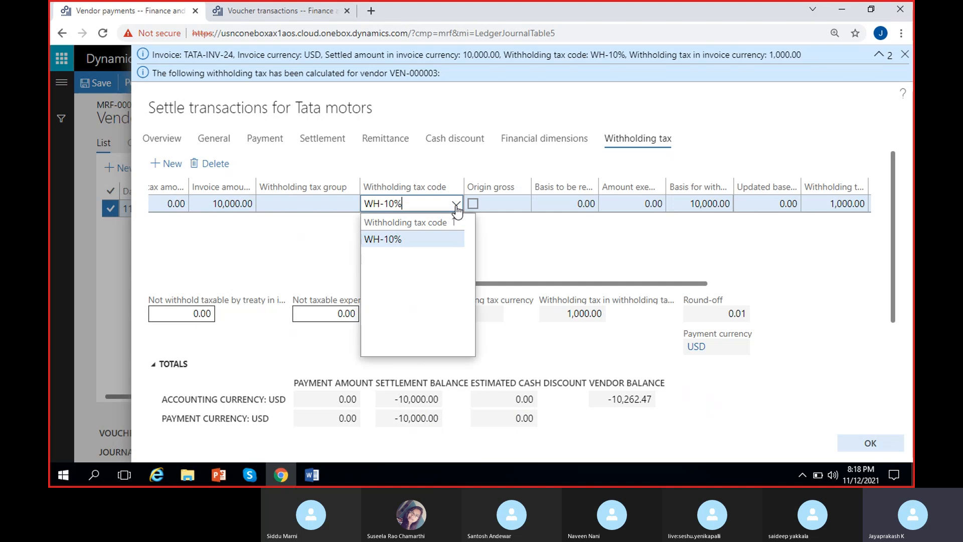
click(507, 248)
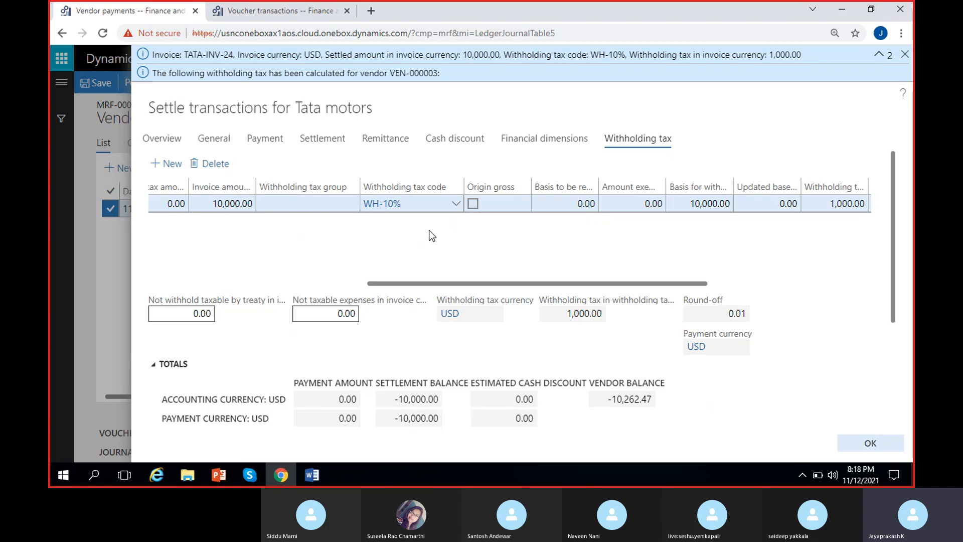
Step: Examine the withholding tax basis and the tax amounts in invoice and default currency on the TATA-INV-24 line, widening truncated columns
scroll(432, 236, right, 2)
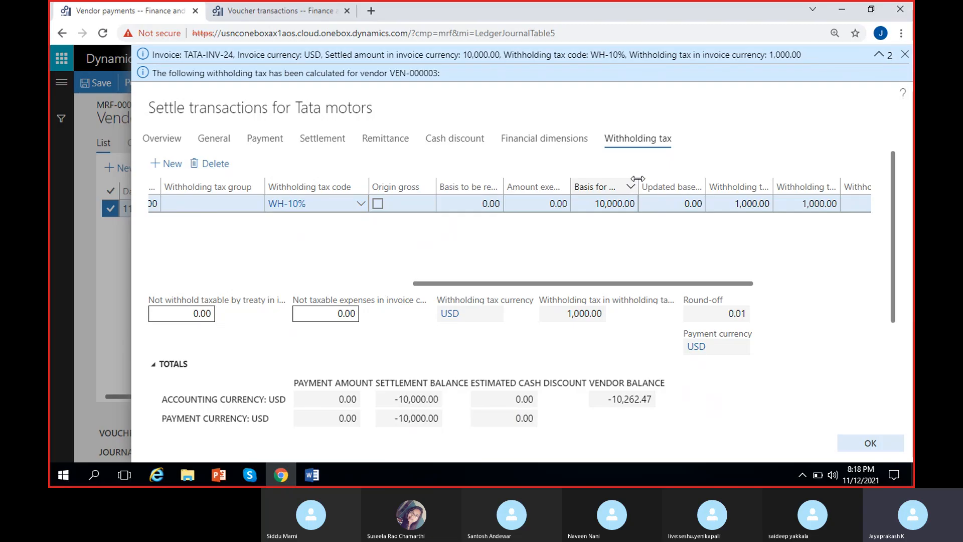
drag(638, 182, 677, 180)
drag(648, 284, 709, 285)
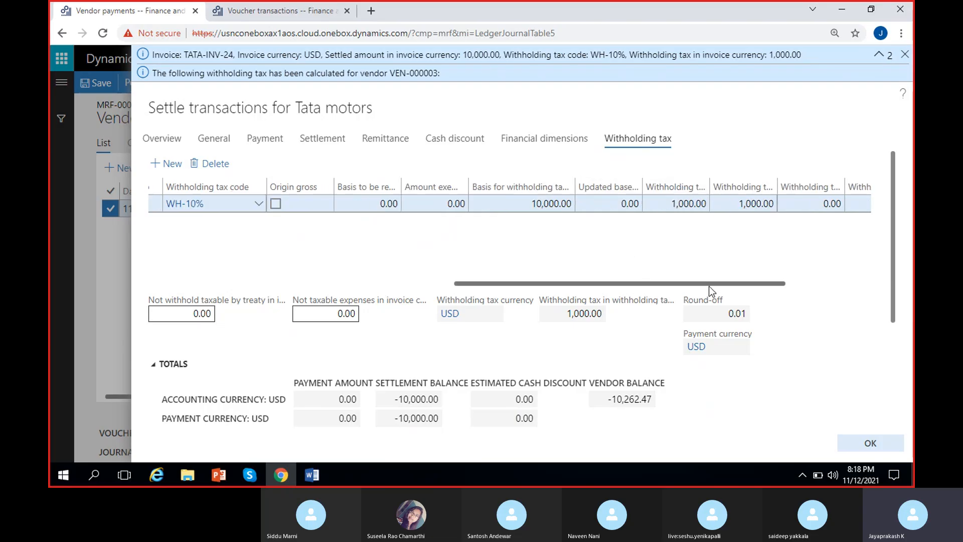
drag(643, 187, 704, 187)
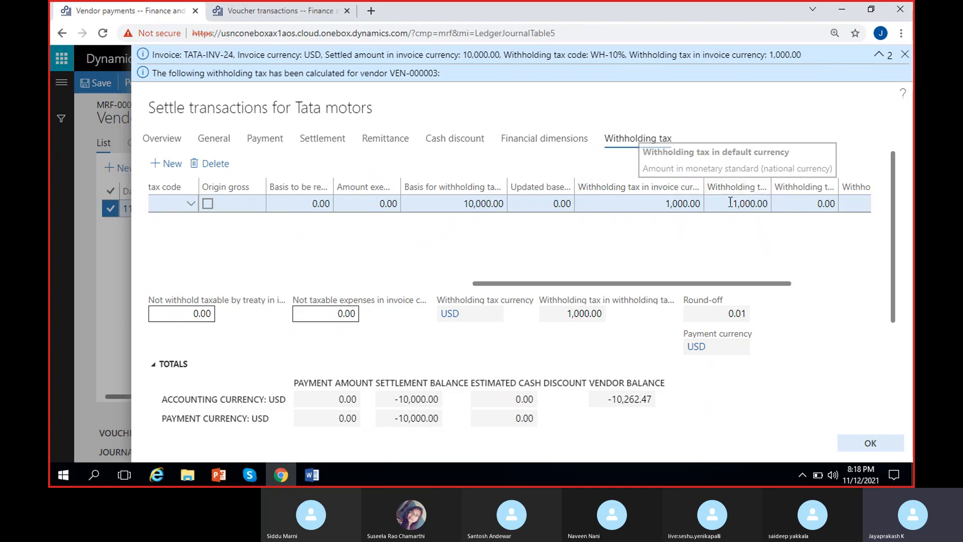
scroll(722, 274, right, 3)
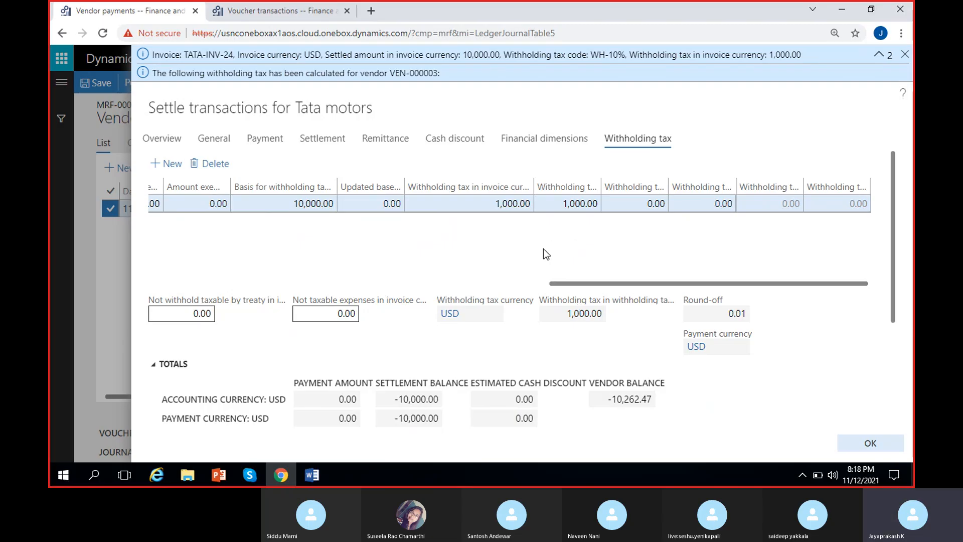
scroll(543, 249, left, 10)
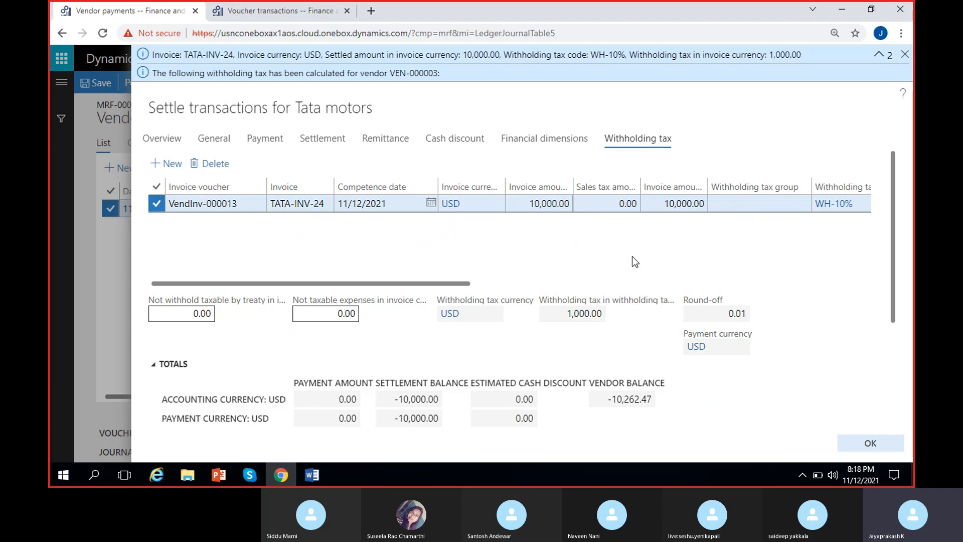
scroll(633, 257, right, 10)
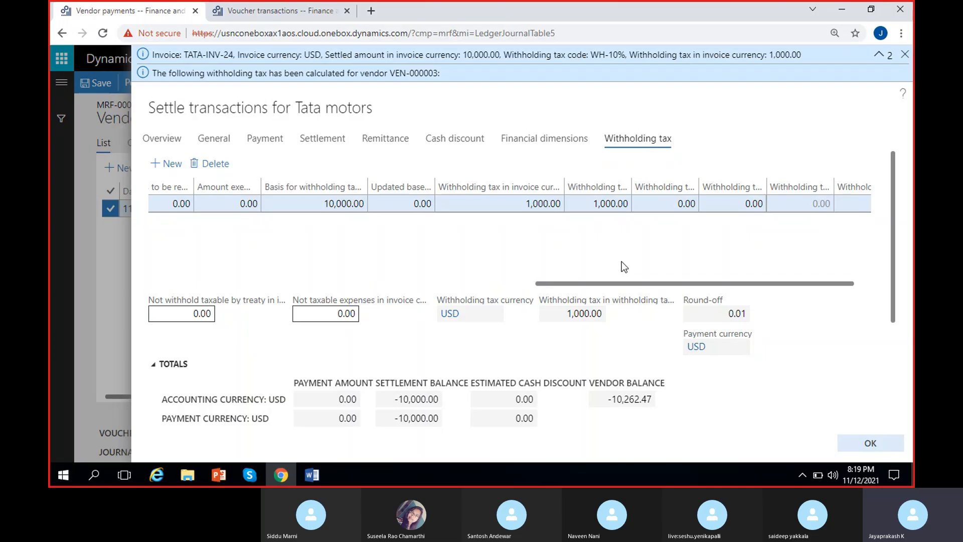
scroll(443, 256, left, 5)
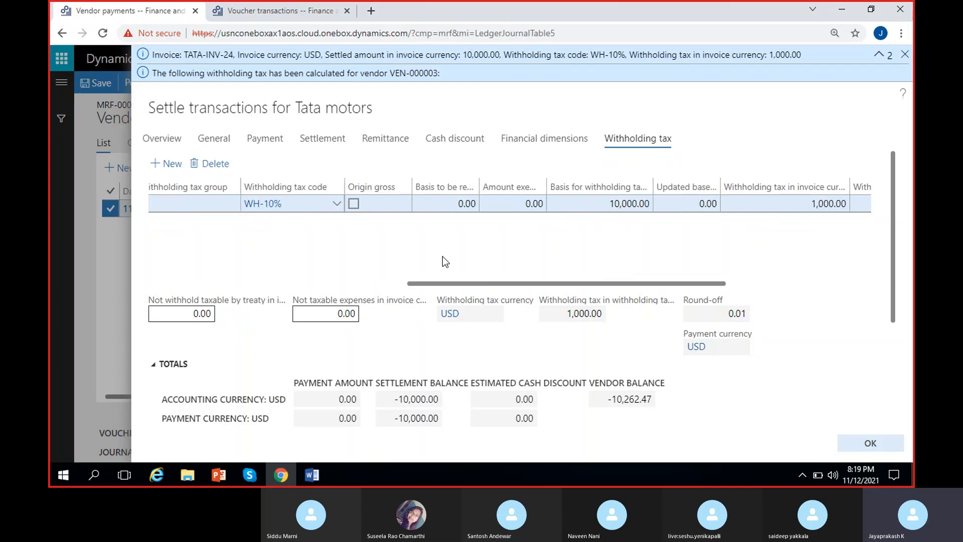
scroll(442, 257, left, 5)
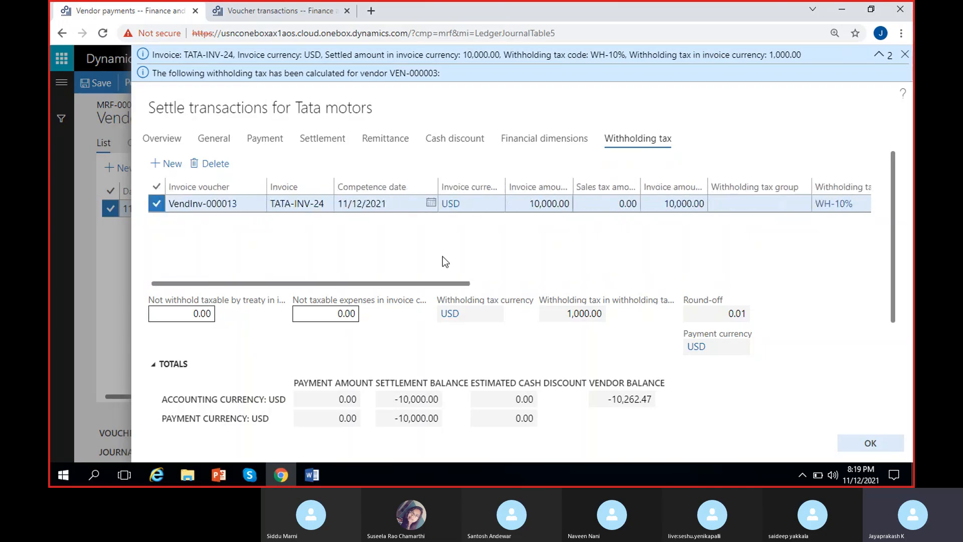
Step: Switch to the MS Dynamics 8 PM document in Word and add the heading "Invoice:" at its end
click(312, 475)
scroll(284, 333, down, 4)
scroll(301, 365, down, 6)
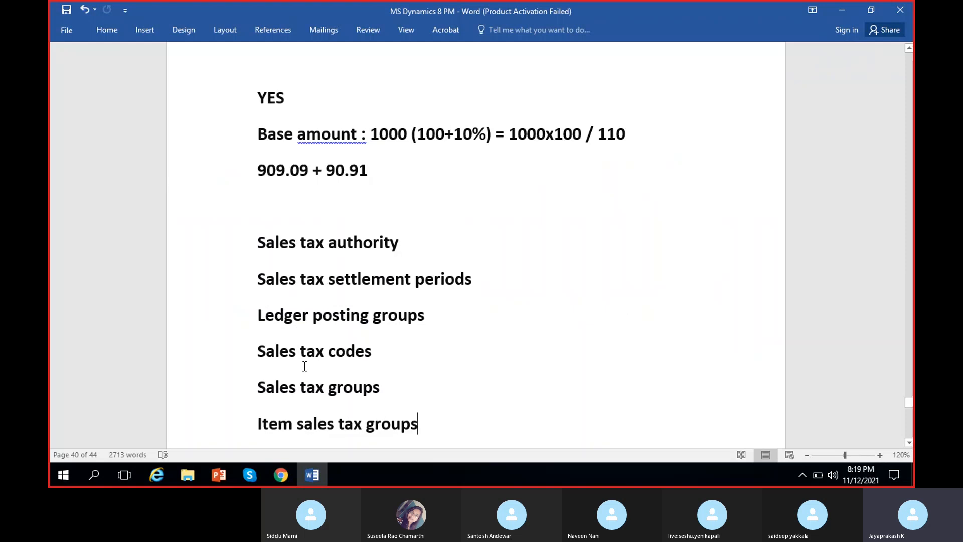
scroll(454, 374, down, 10)
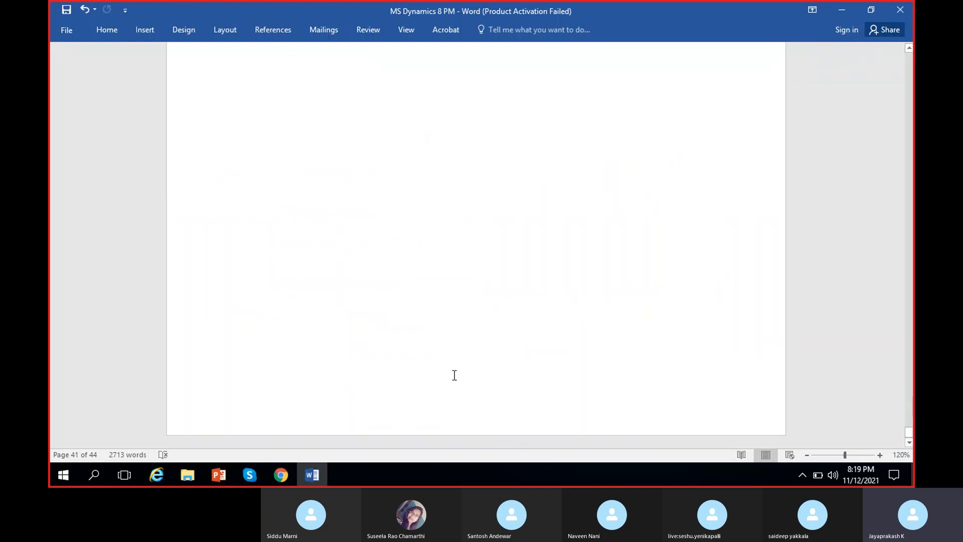
scroll(310, 194, down, 5)
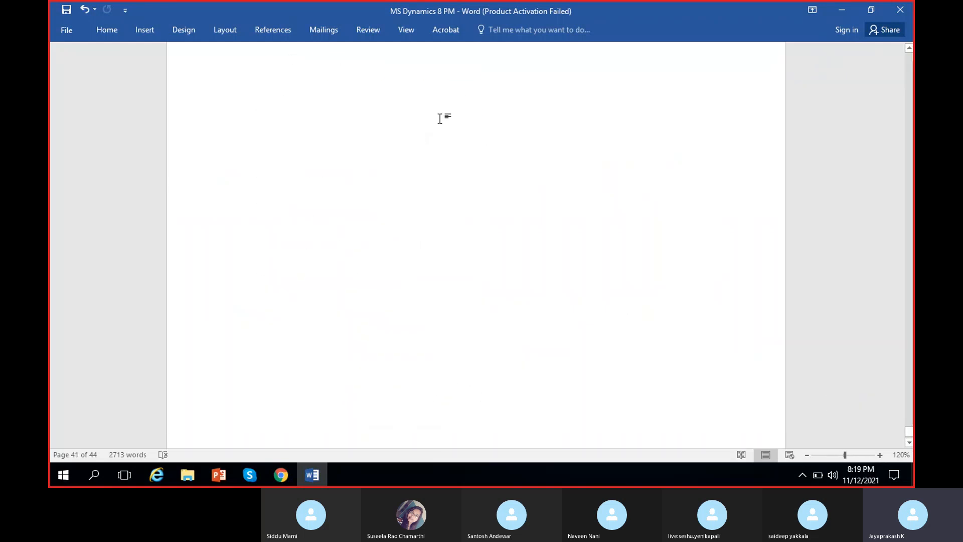
click(458, 129)
key(Return)
key(Return)
scroll(458, 129, down, 1)
text(Invoice:)
key(Return)
Step: Add the lines "Accounts payable CR 10000" and "Expenses DR 10000" under the Invoice heading
text(Accounts pay)
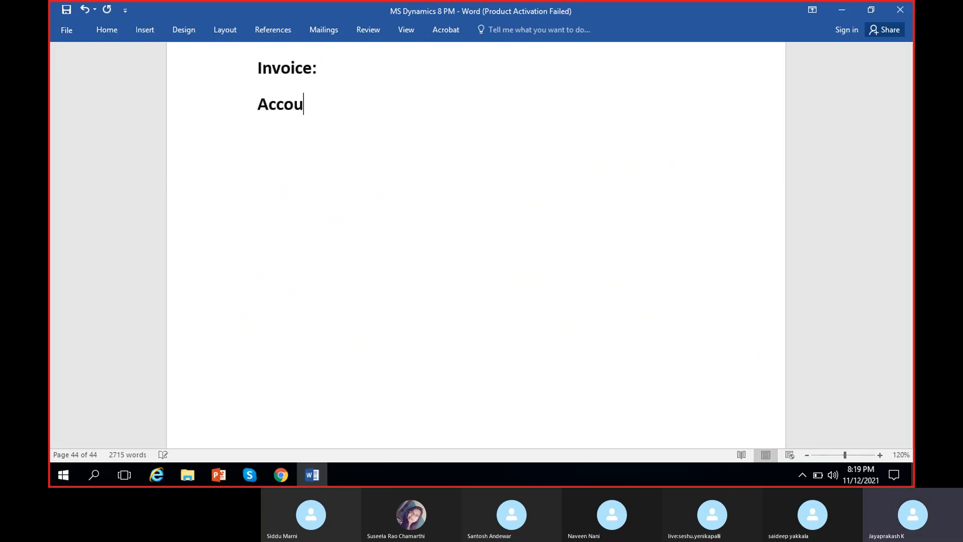
text(e )
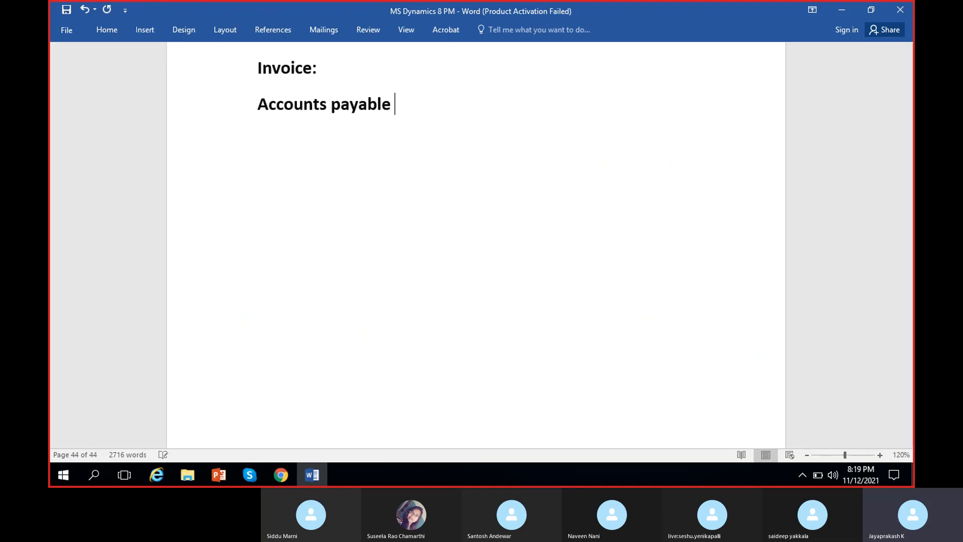
text(CR 10000)
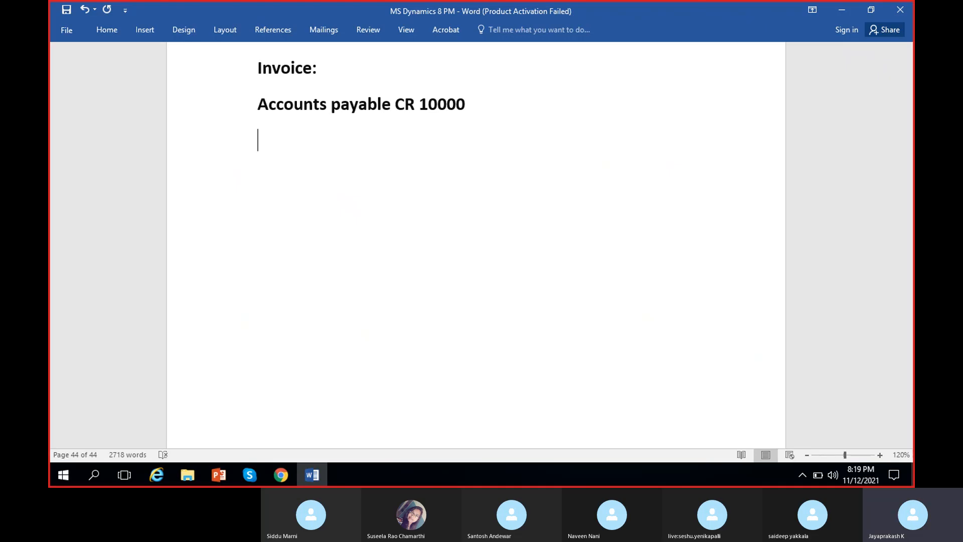
text(Expenses DR)
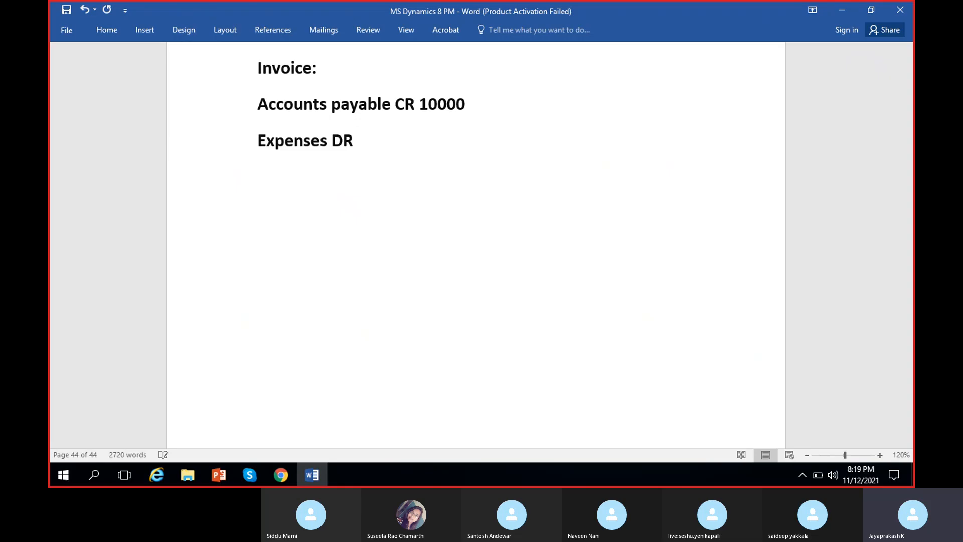
text( 10000)
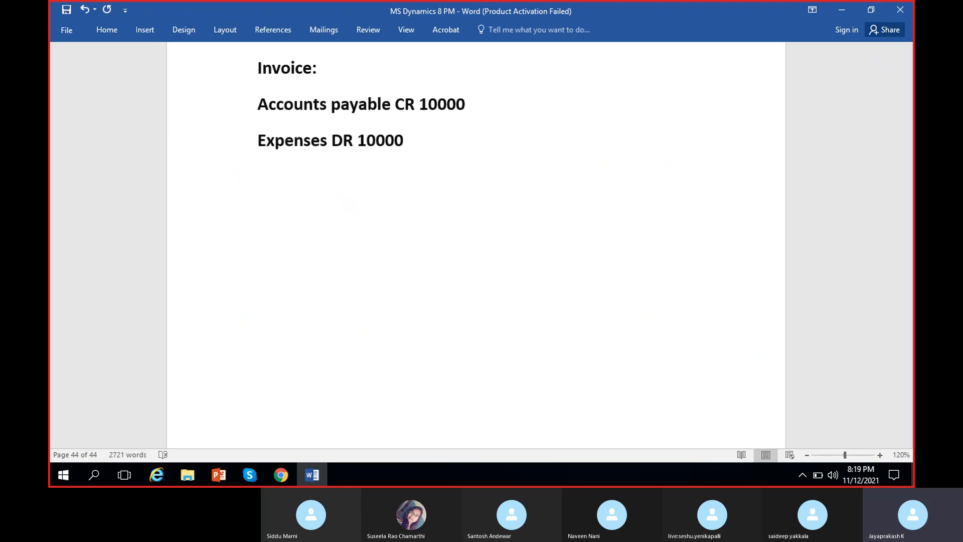
Step: Insert thousands separators so both amounts read 10,000, and add blank lines below the Expenses entry
click(437, 104)
text(,)
click(380, 143)
text(,)
click(445, 146)
key(Return)
key(Return)
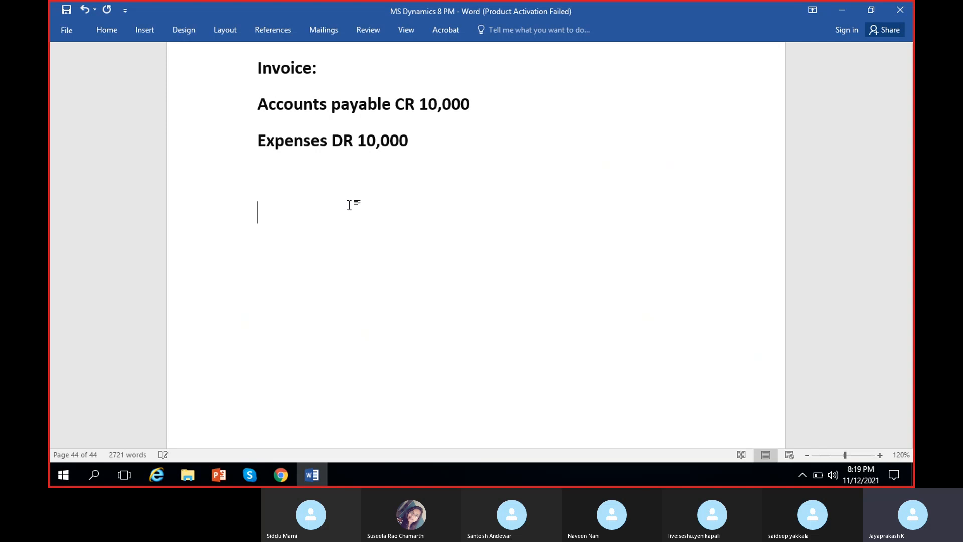
Step: Switch back to Dynamics 365 in Chrome and confirm the settlement of the marked invoice TATA-INV-24 for Tata motors
click(282, 475)
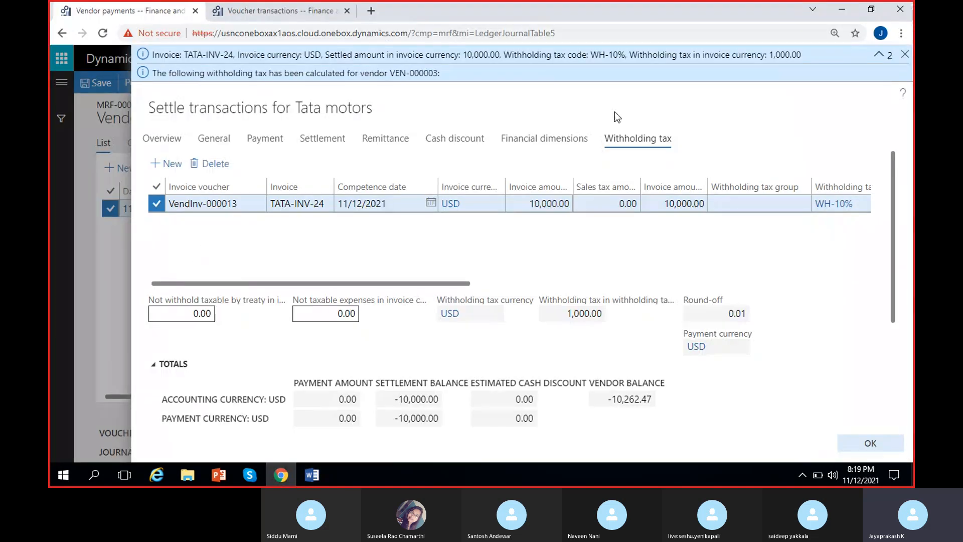
click(159, 138)
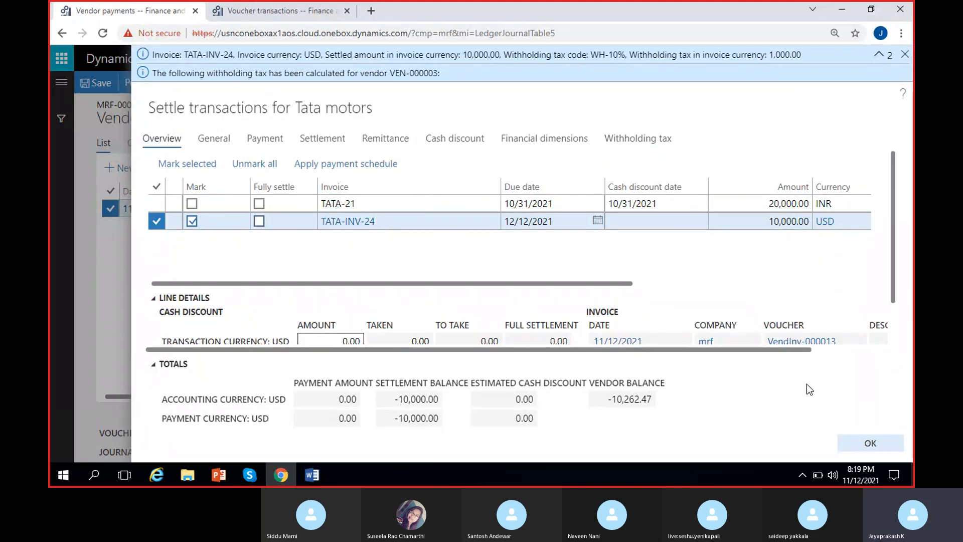
click(871, 444)
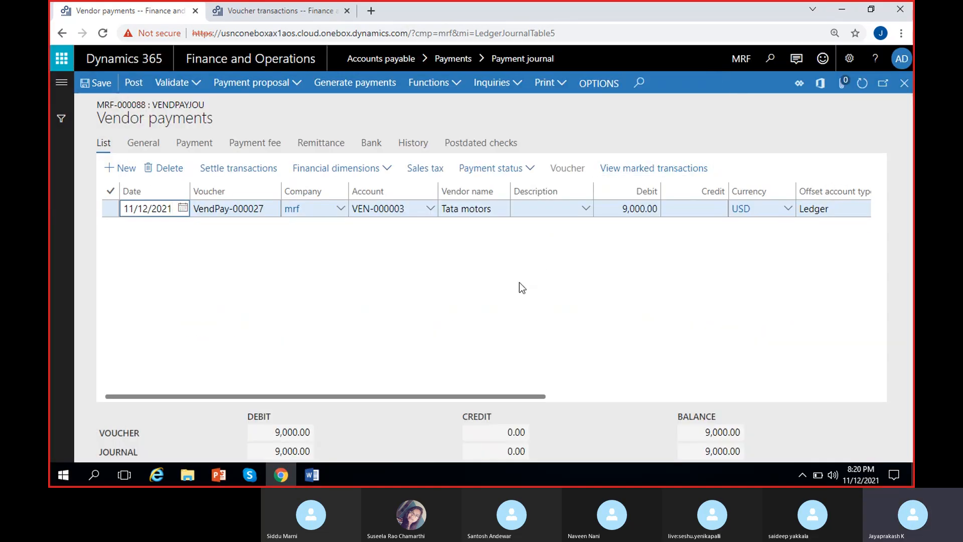
Step: Set the offset account of the Tata motors payment line to ledger account 100000
click(419, 283)
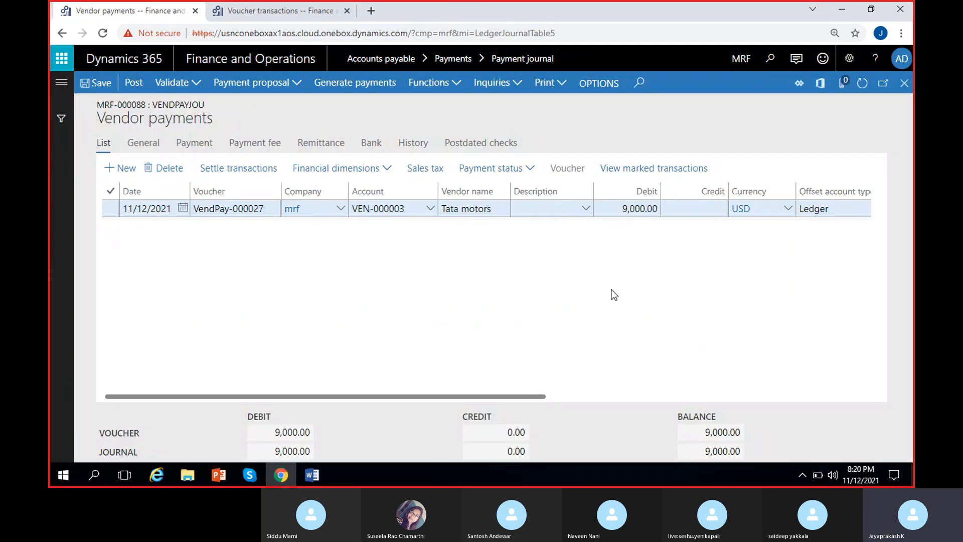
scroll(562, 264, right, 5)
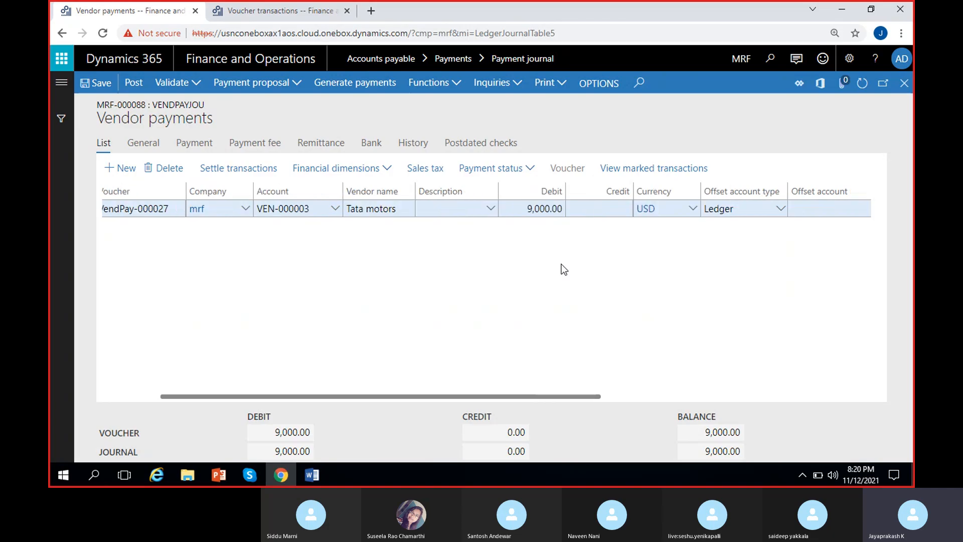
click(718, 213)
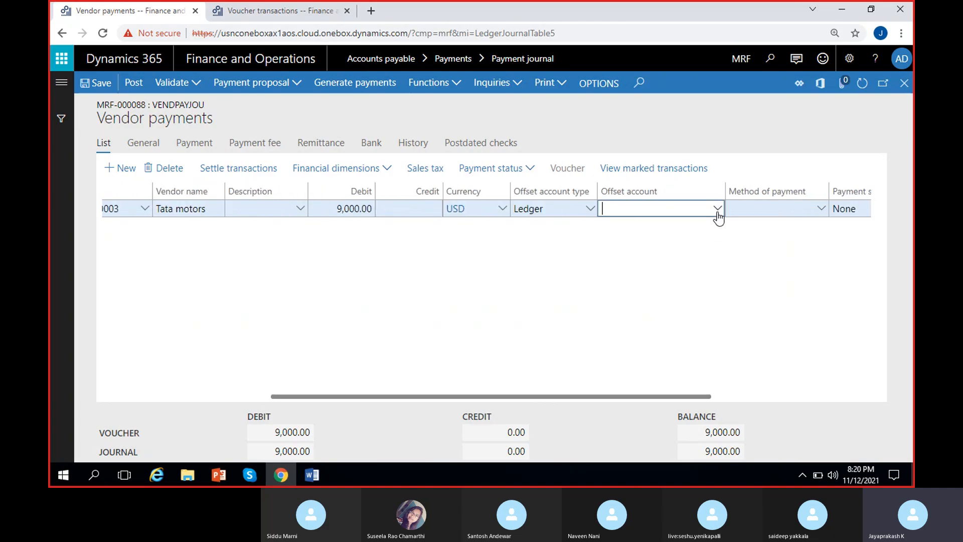
click(348, 244)
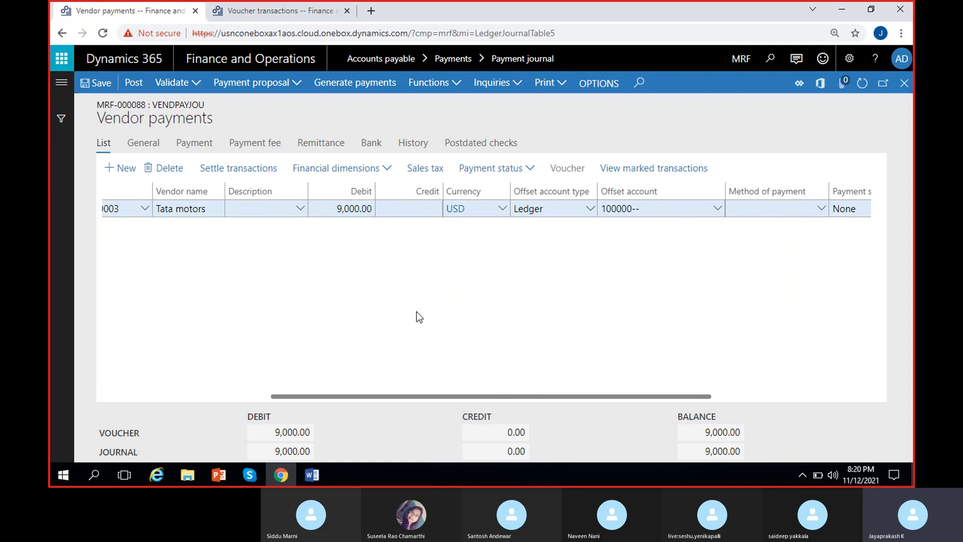
Step: Validate the vendor payment journal and post it
scroll(417, 312, left, 5)
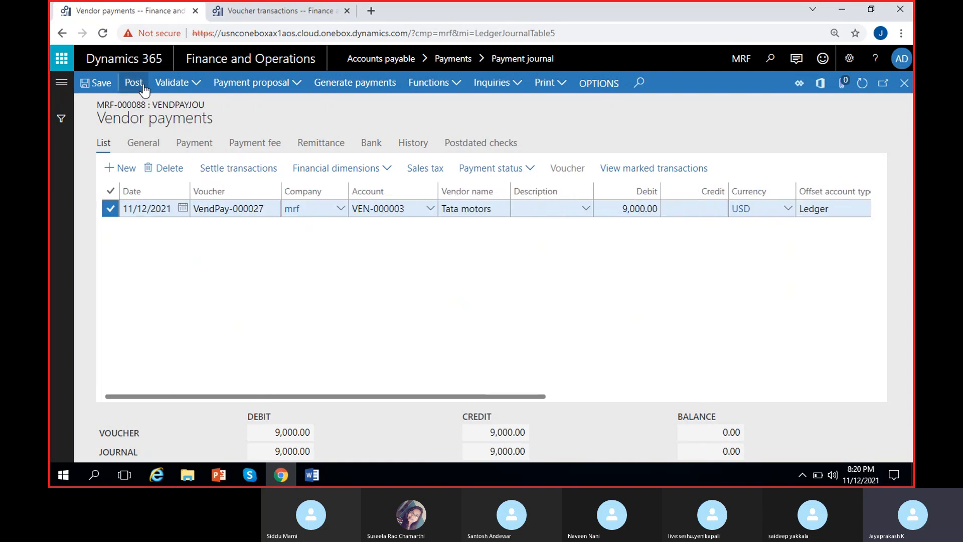
click(178, 84)
click(172, 103)
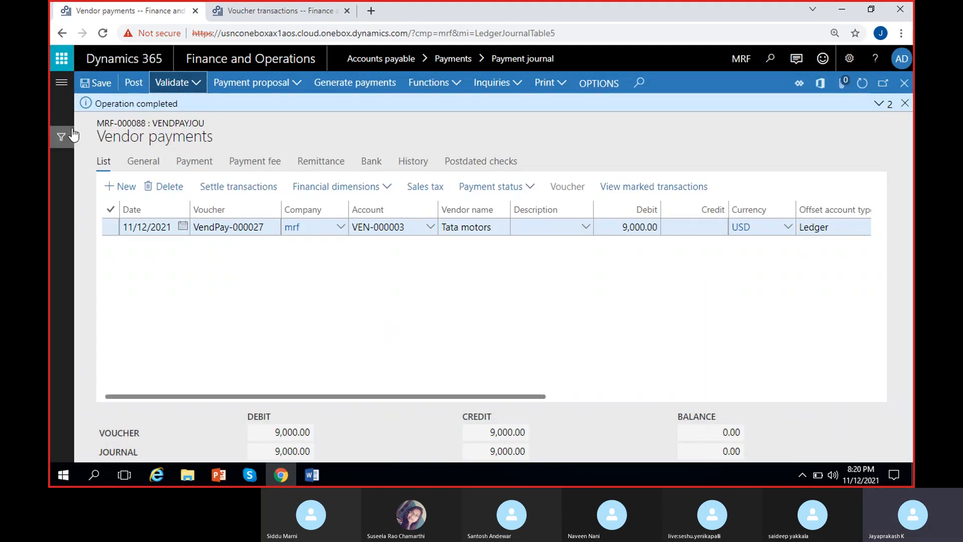
click(133, 82)
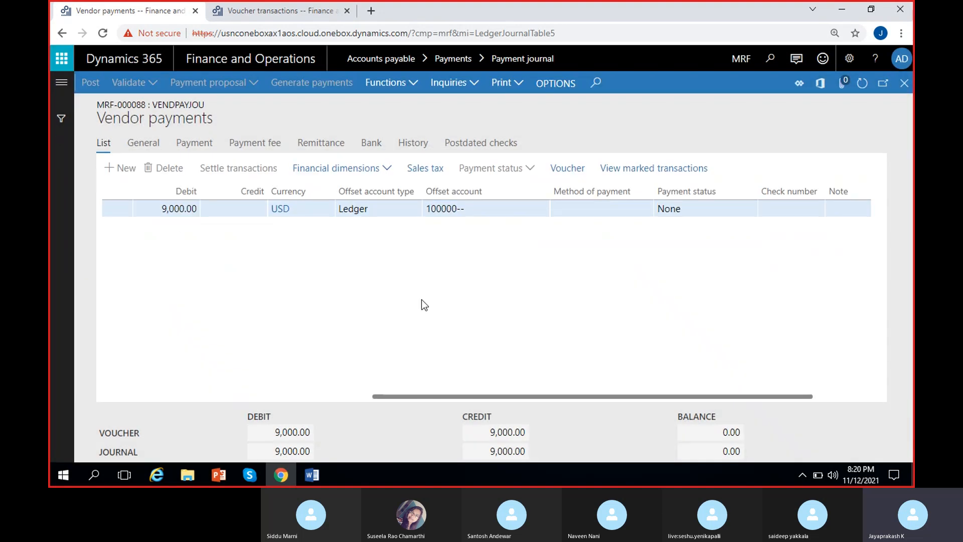
Step: Open the voucher transactions of the posted Tata motors payment and check the Accounts payable amount
click(566, 169)
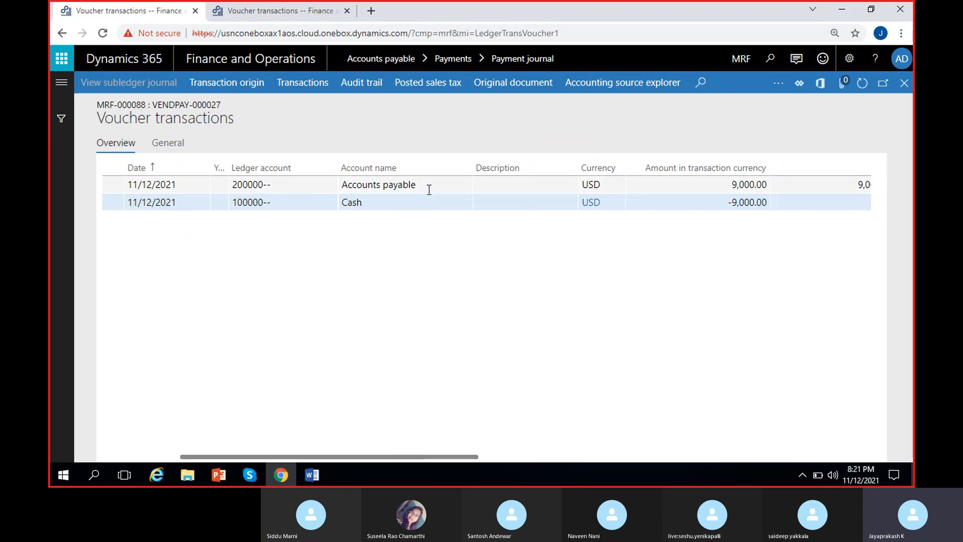
click(723, 188)
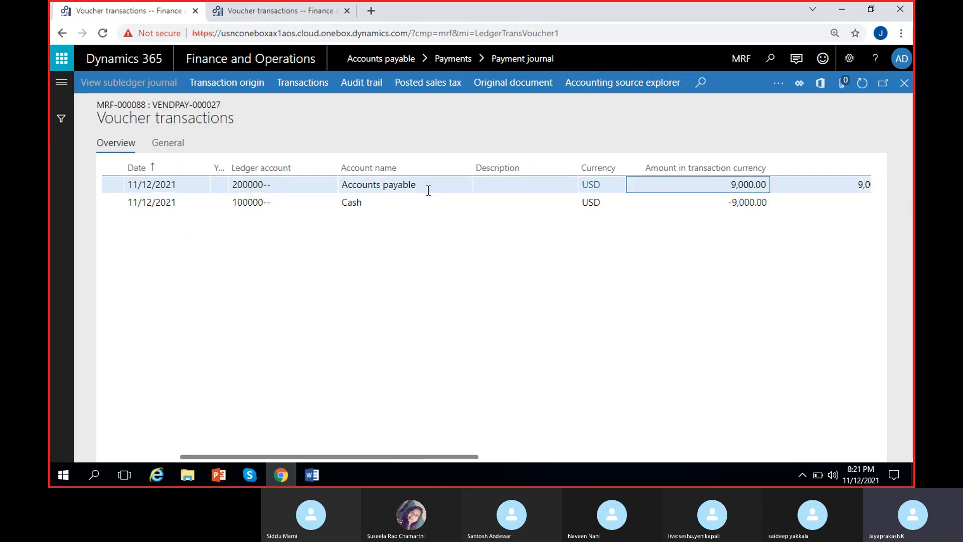
Step: Switch to the Word document and add the heading "Payment voucher;" below the invoice entries
click(311, 474)
text(Paym)
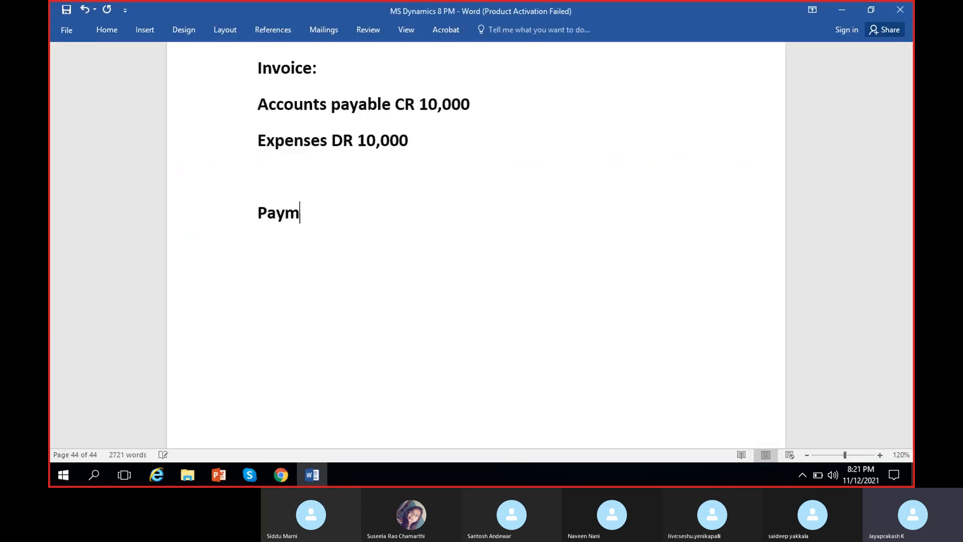
text(ent voucher;)
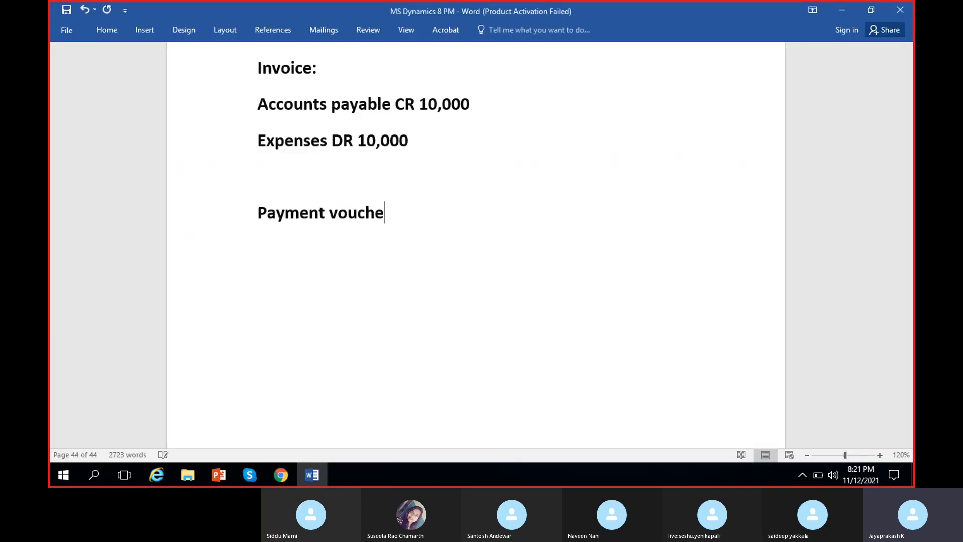
key(BackSpace)
text(;)
key(Return)
Step: Enter the lines "Accounts payable DR 9000" and "Cash CR 9000" under the payment voucher heading
text(Accou)
text(nt pat)
key(BackSpace)
key(BackSpace)
key(BackSpace)
key(BackSpace)
text(s payable)
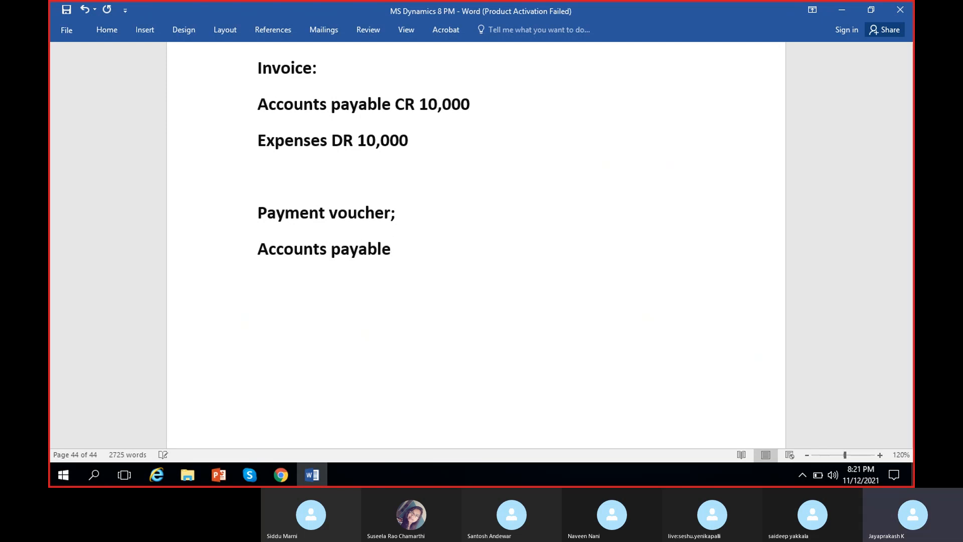
text( DR 90000)
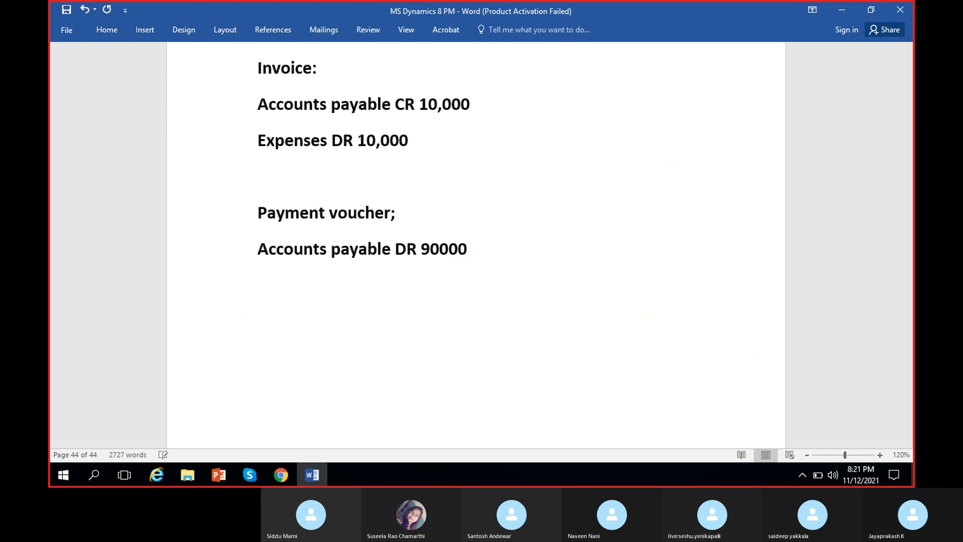
key(BackSpace)
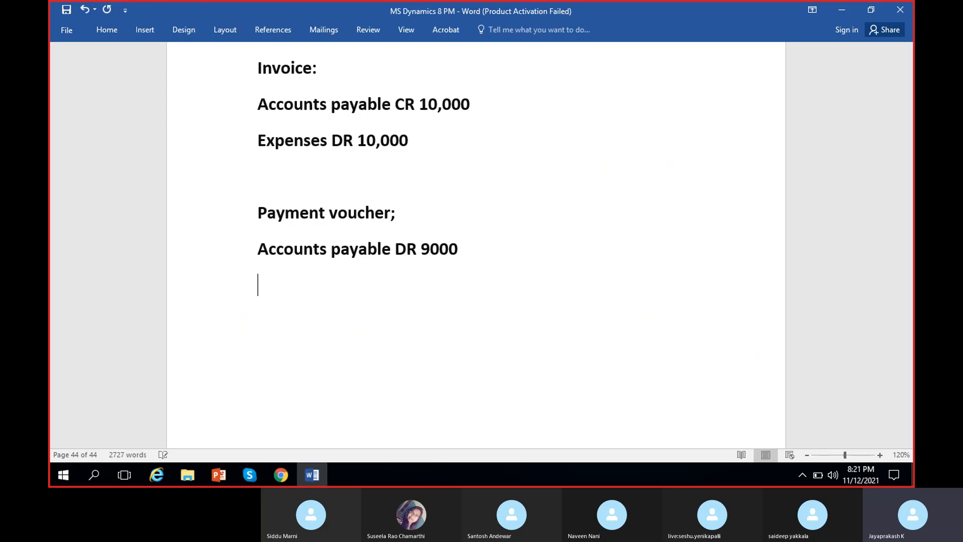
text(Cash CR)
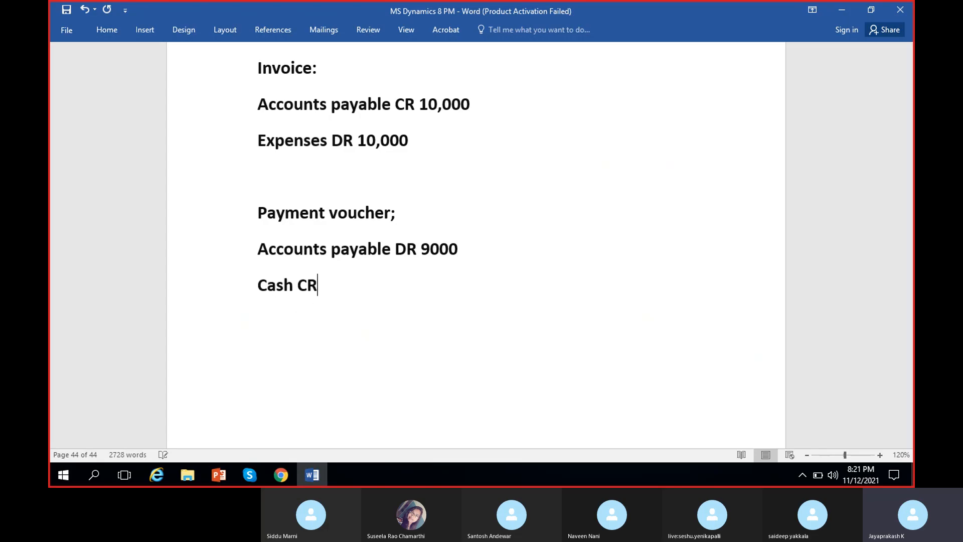
text( 90000)
Step: Switch back to Dynamics 365 in Chrome and display all related vouchers for the payment
click(281, 474)
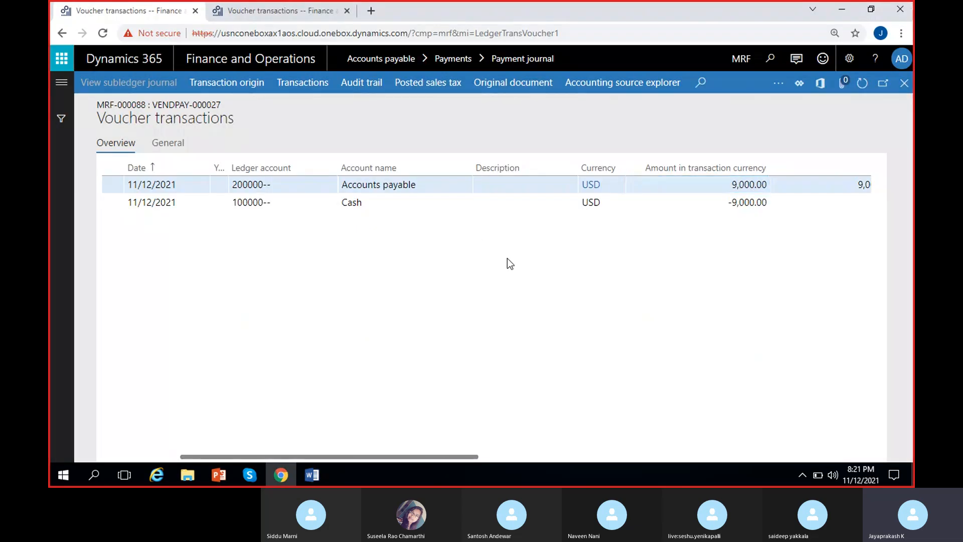
click(777, 86)
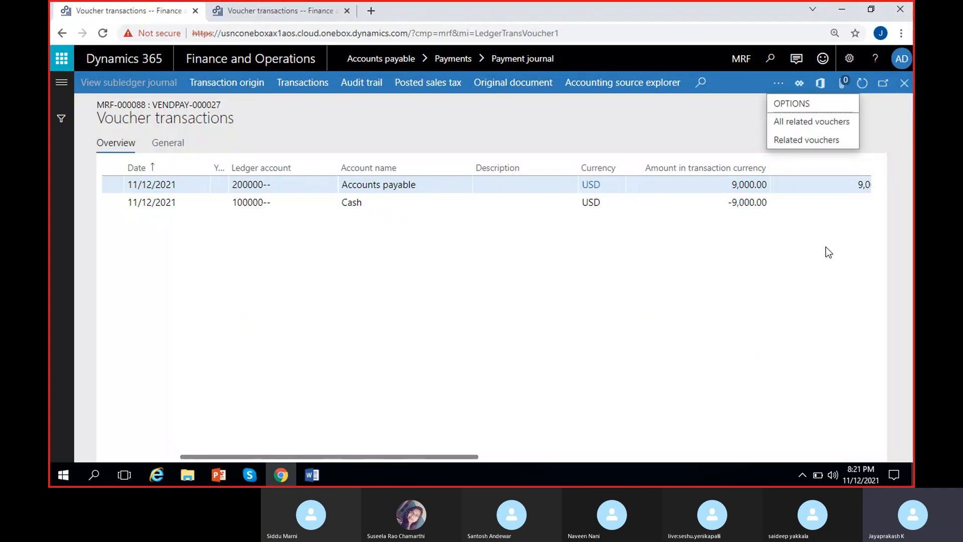
click(814, 125)
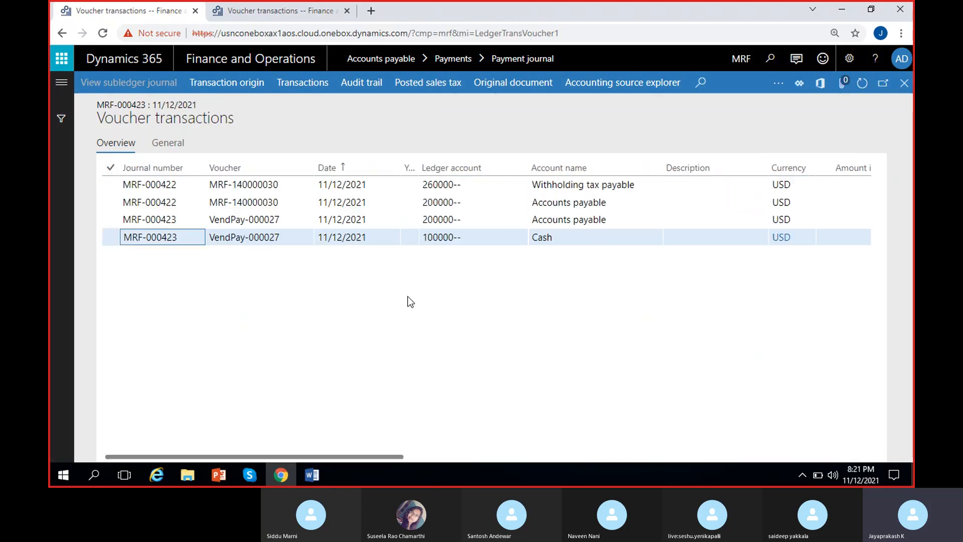
Step: Examine the accounts and transaction amounts of the related vouchers, comparing the Withholding tax payable line with its Accounts payable counterpart
scroll(543, 296, right, 2)
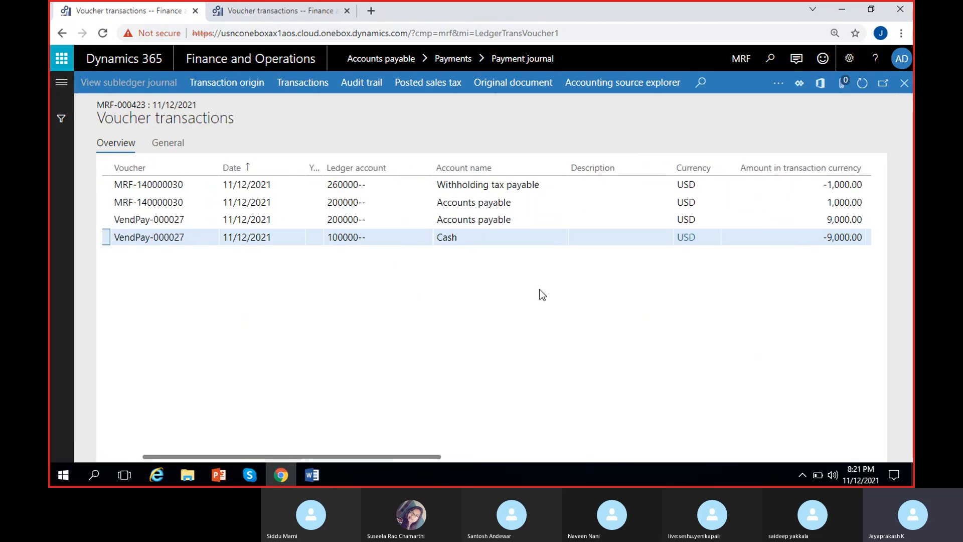
key(Up)
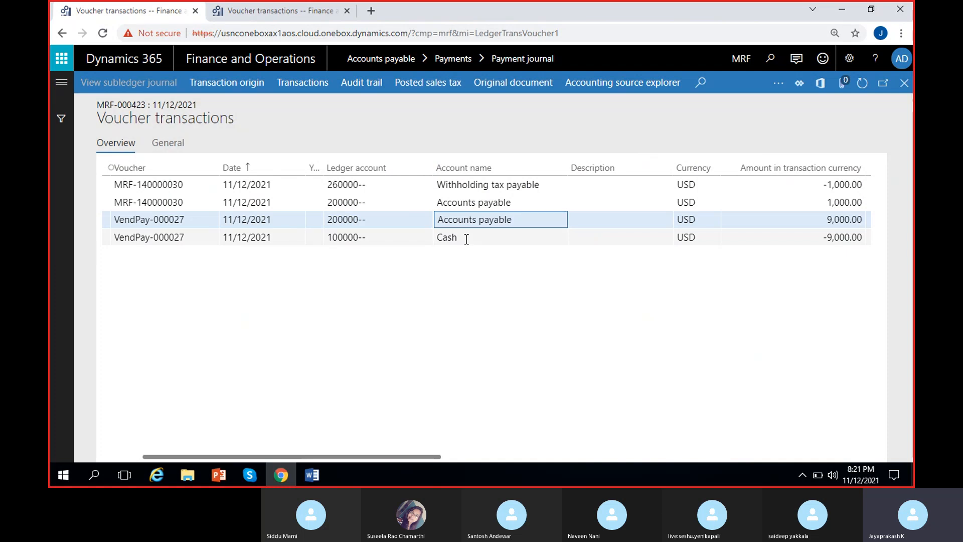
click(474, 184)
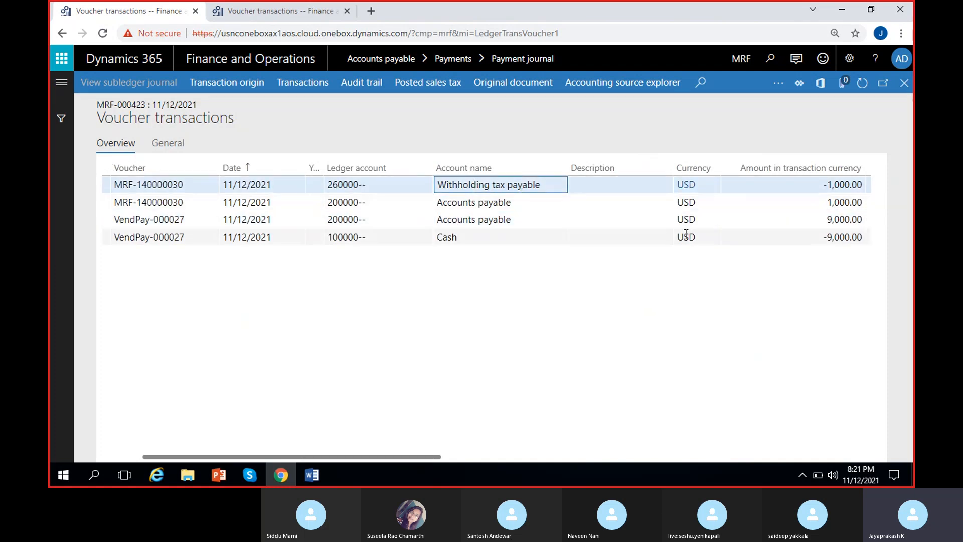
scroll(725, 190, right, 2)
click(725, 189)
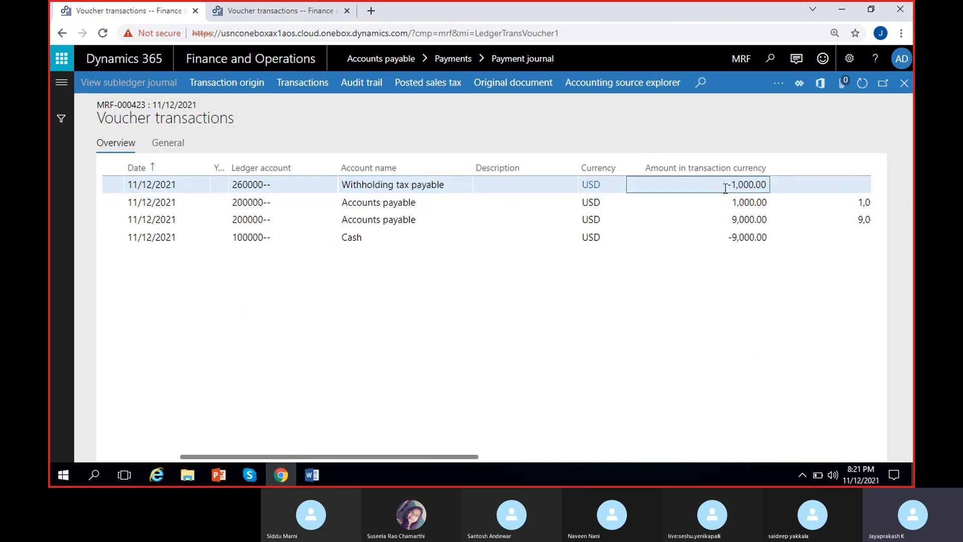
click(436, 201)
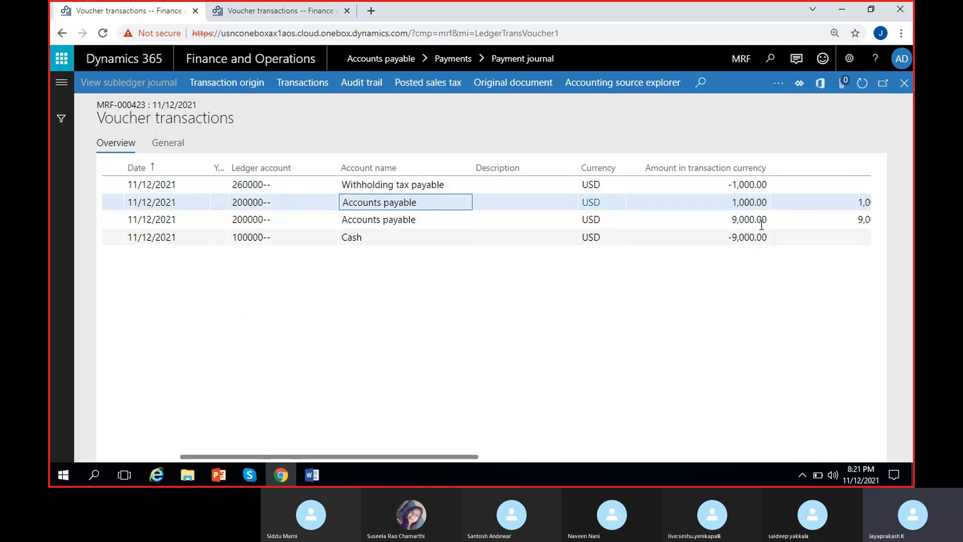
click(736, 203)
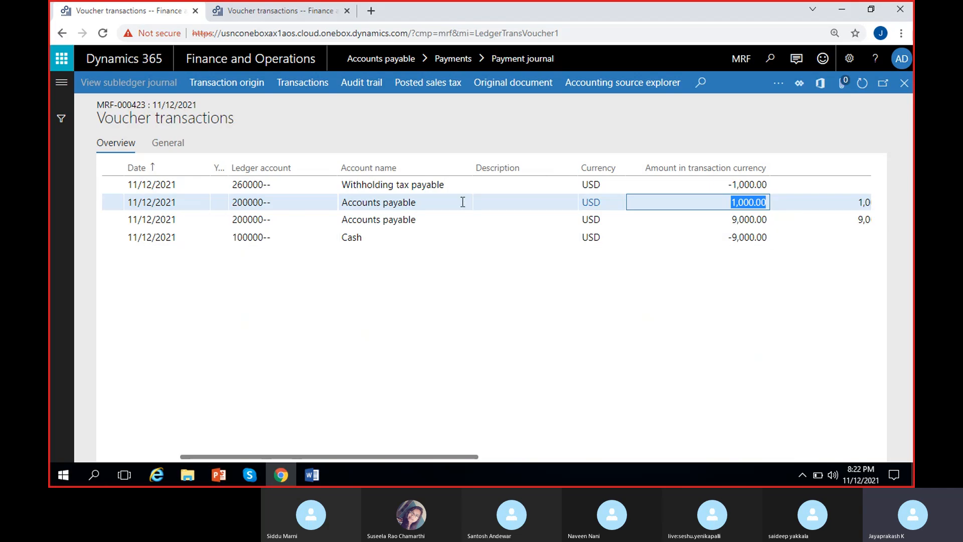
click(426, 201)
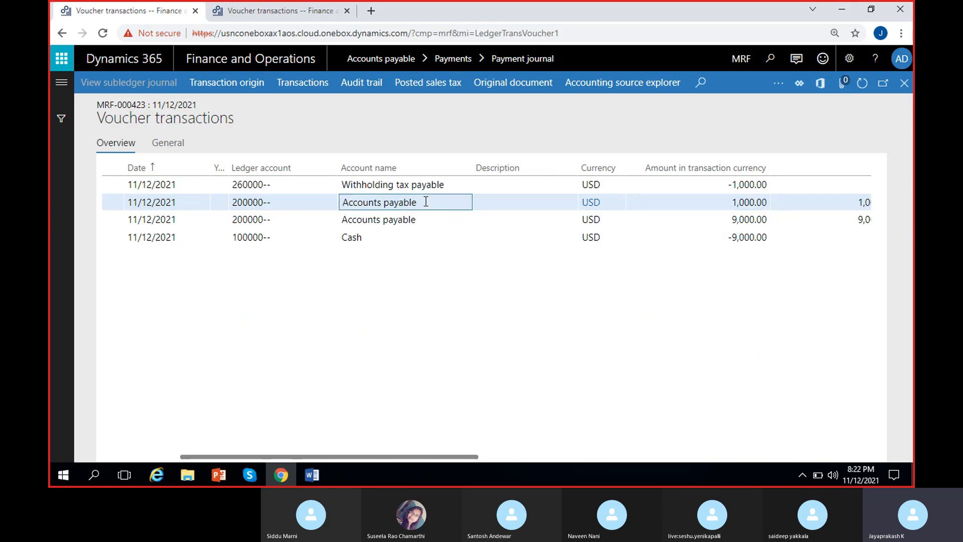
click(437, 177)
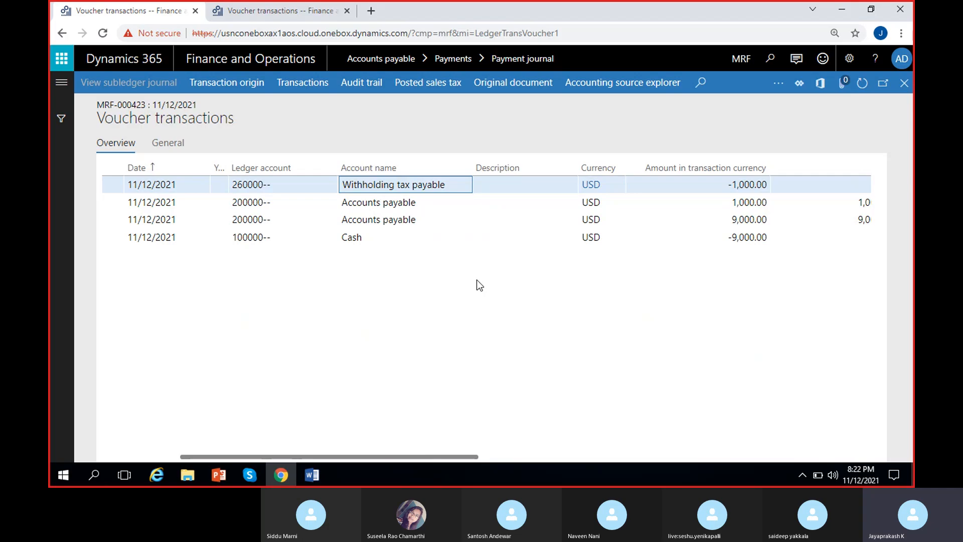
click(421, 201)
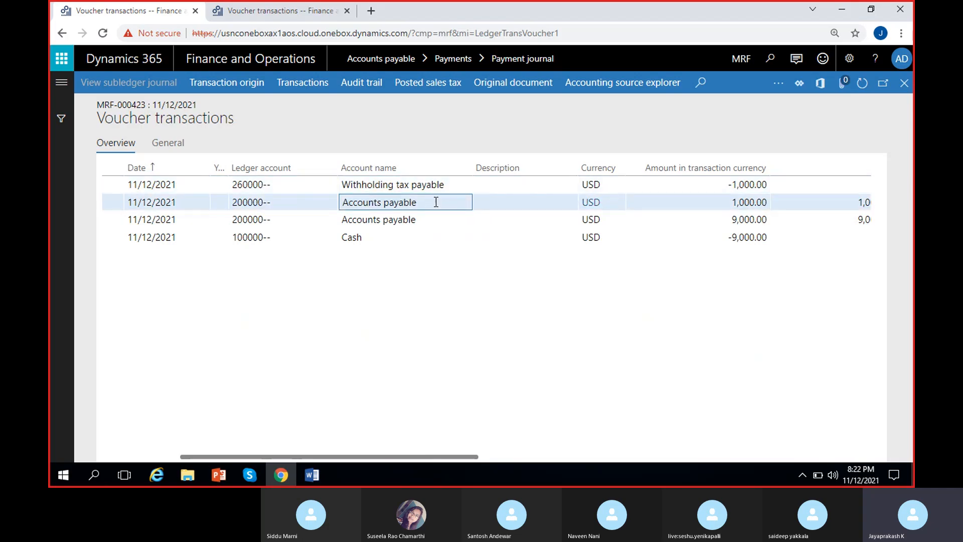
click(439, 185)
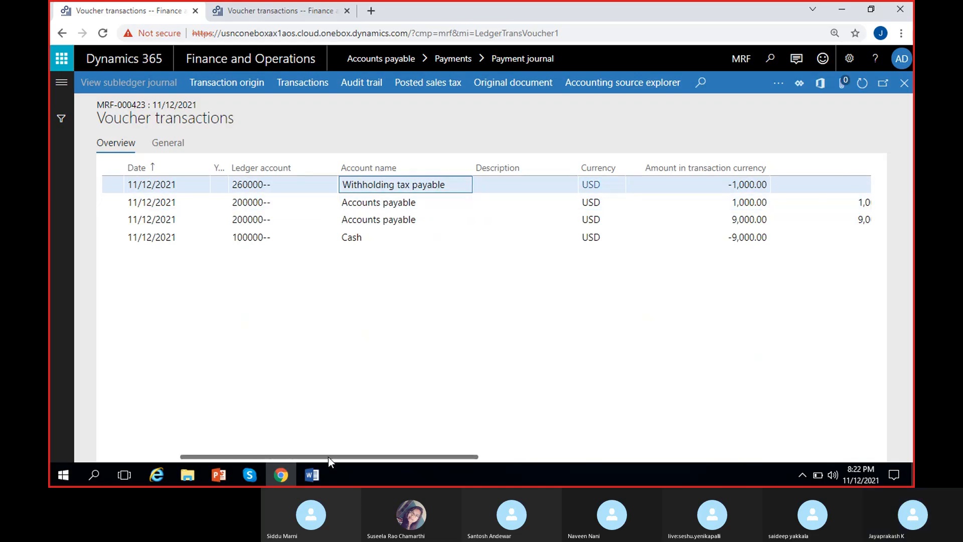
Step: Switch to the Word document and add the heading "Withholding tax voucher" below the Cash entry
click(316, 471)
click(285, 346)
key(Return)
text(With)
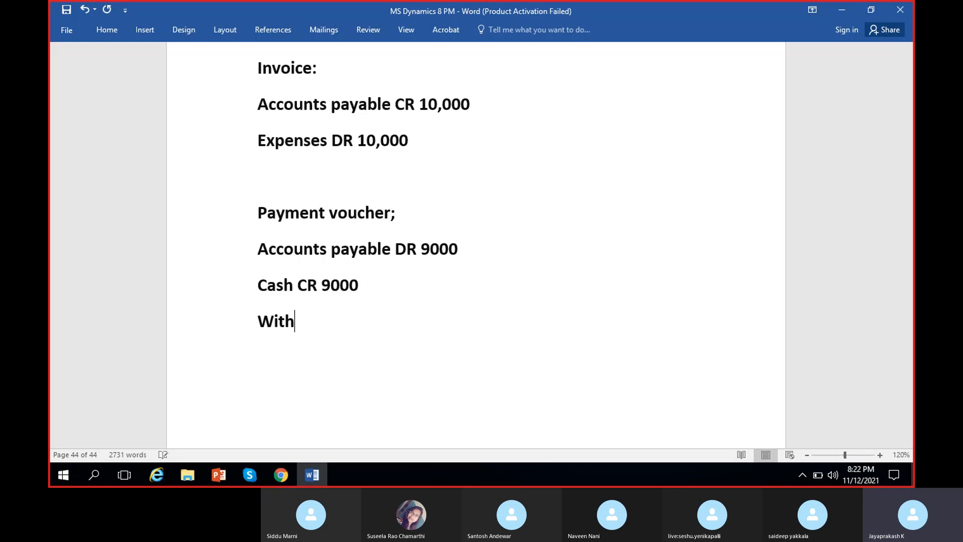
text(holding )
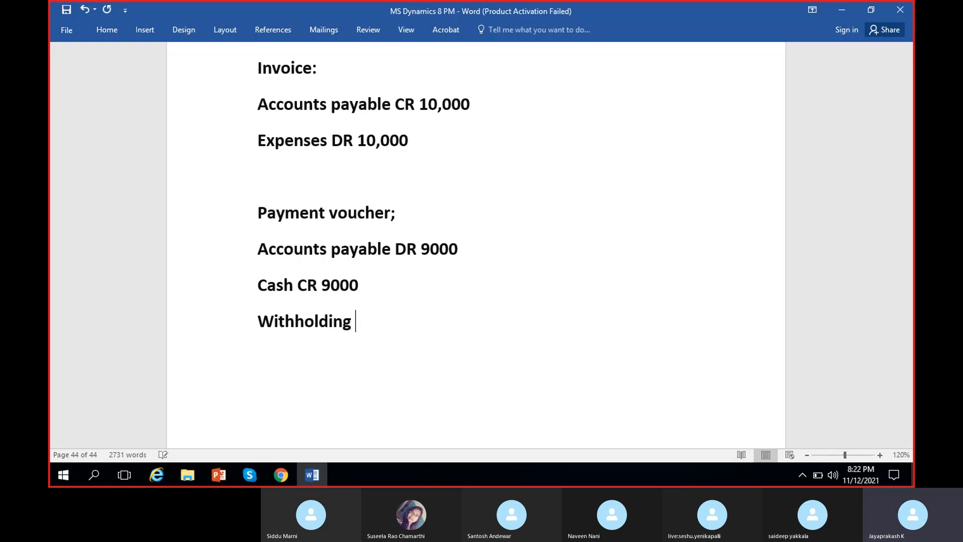
text(tax vou)
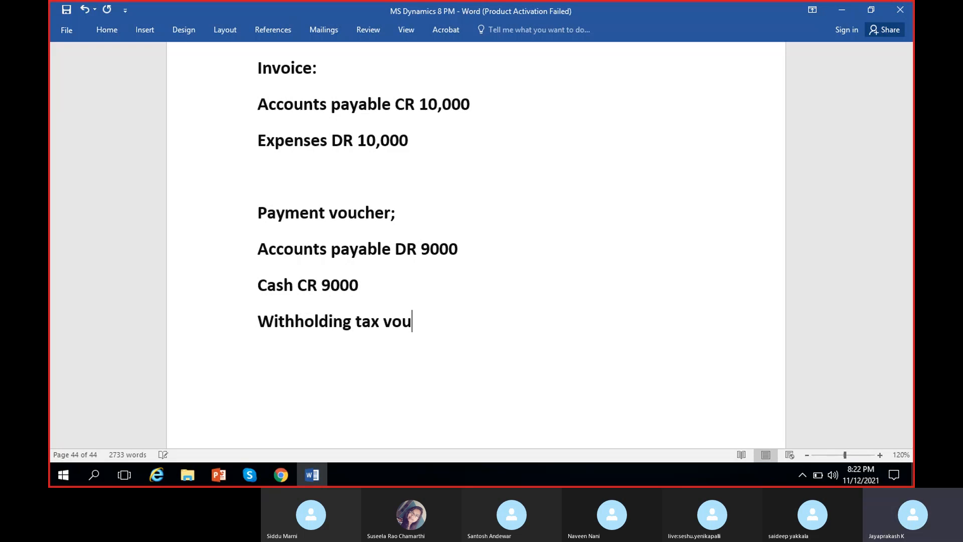
text(cher)
Step: Start a "Withholding tax payable" entry on a new line under the withholding tax voucher heading
key(Return)
text(Withhold)
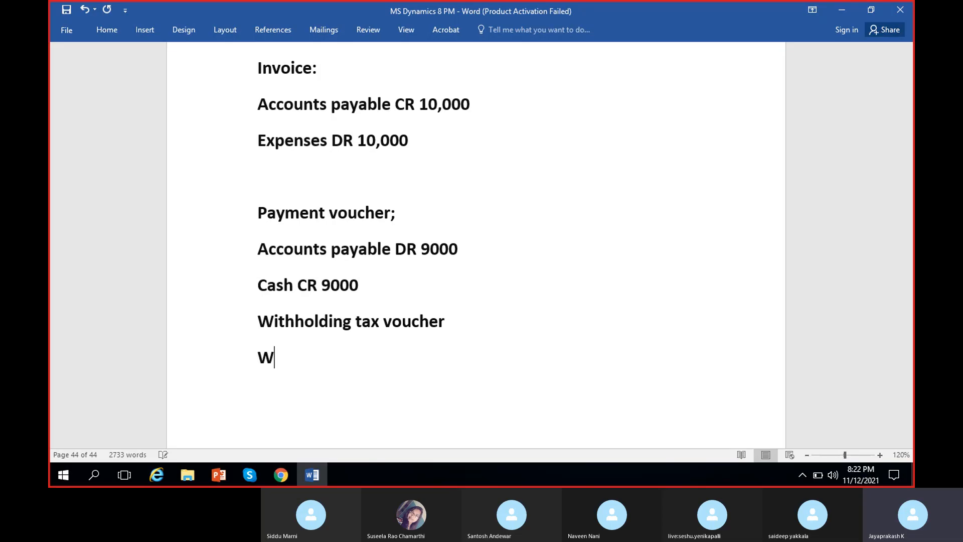
text(ing)
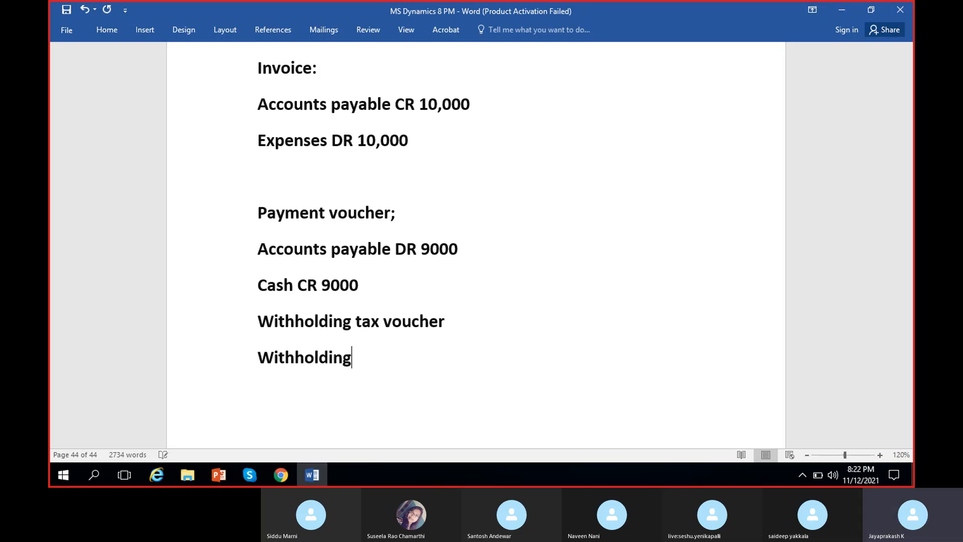
text( tax payable)
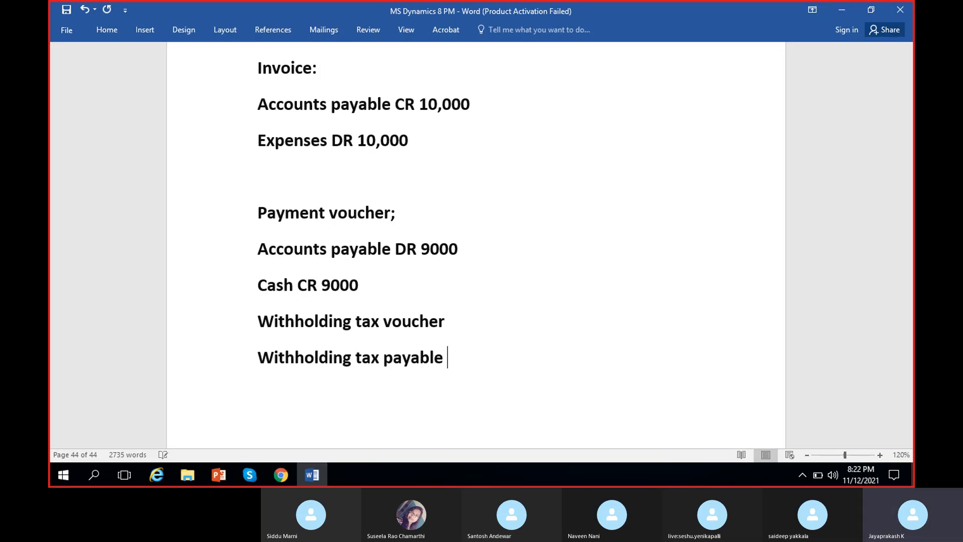
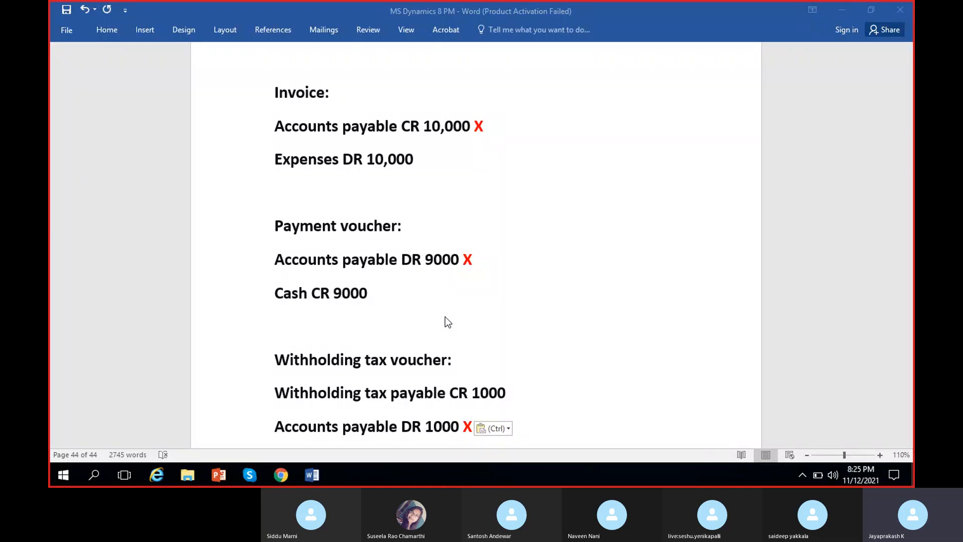
Step: Switch back to Dynamics 365 in Chrome and close the open voucher and line pages to return to Tata Motors' invoice journal list
click(282, 477)
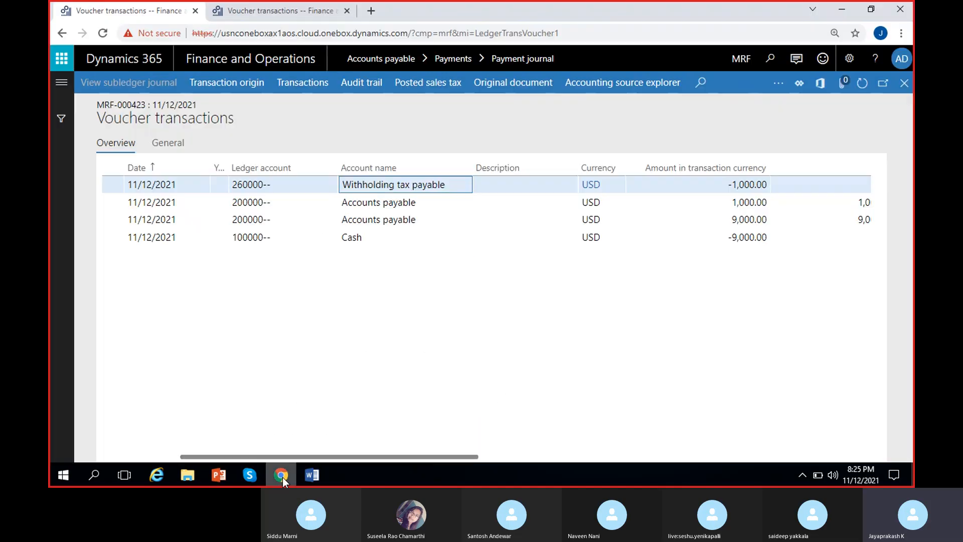
click(905, 84)
click(310, 7)
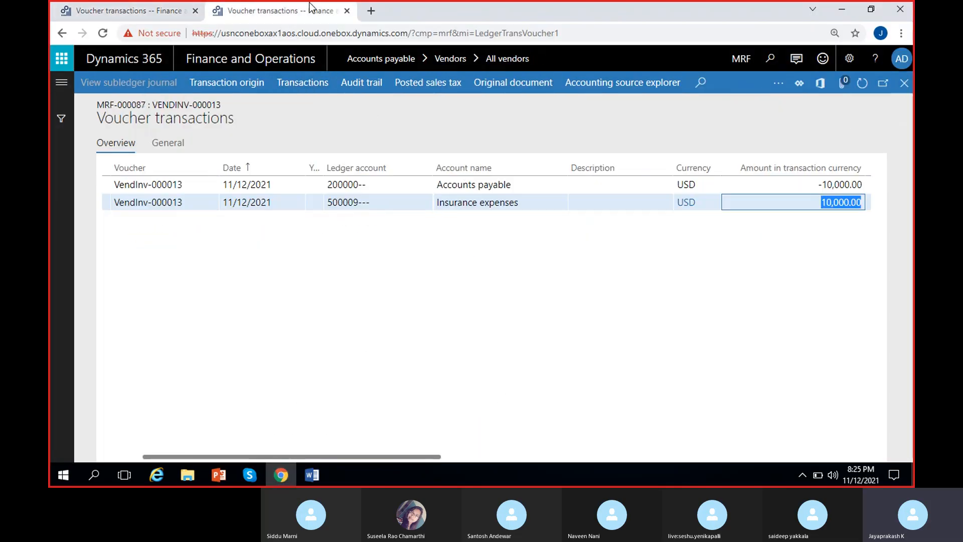
click(905, 84)
click(909, 86)
Step: Create a new invoice journal with the name VendInvJou and open its lines
click(141, 83)
click(344, 219)
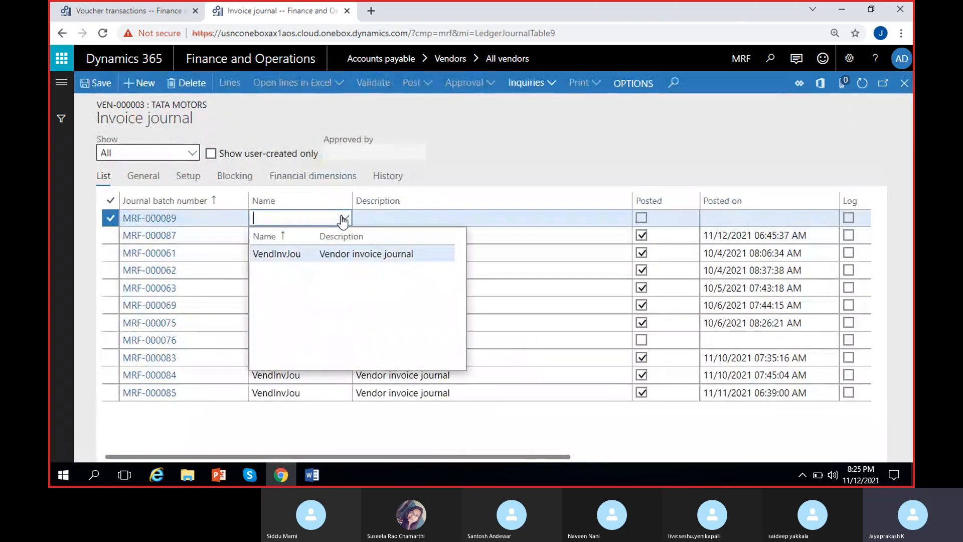
click(301, 252)
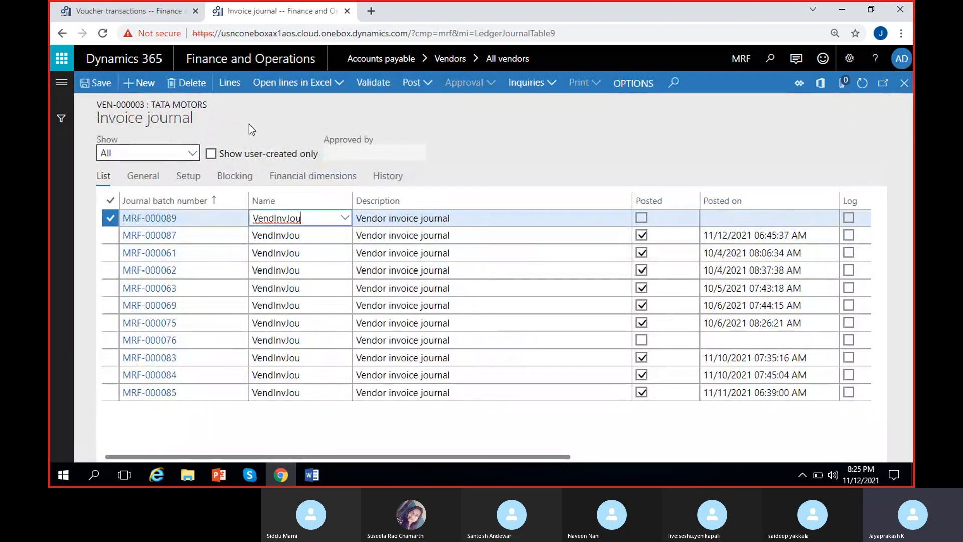
click(229, 83)
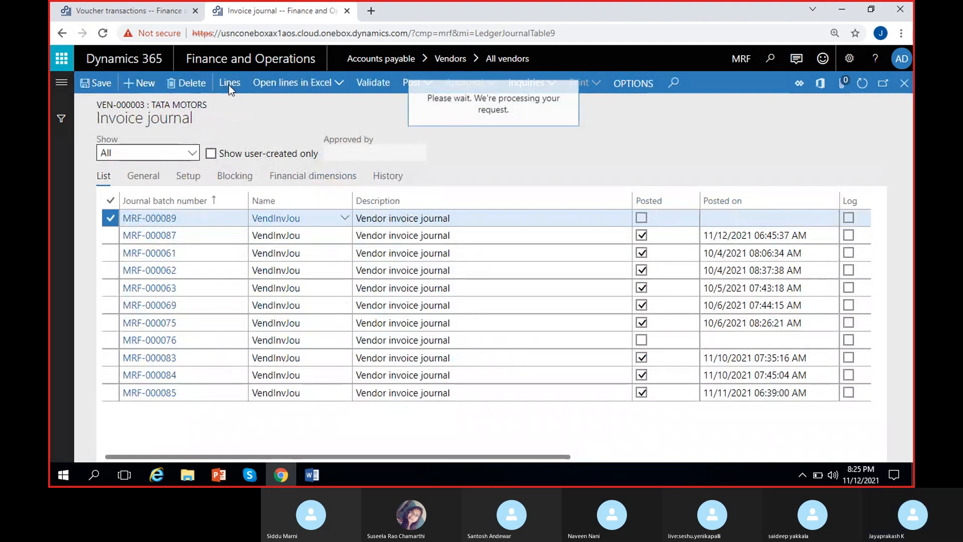
Step: Select Tata motors as the line's vendor account, with invoice date 11/12/2021 and invoice number TATA-INV-28
click(414, 208)
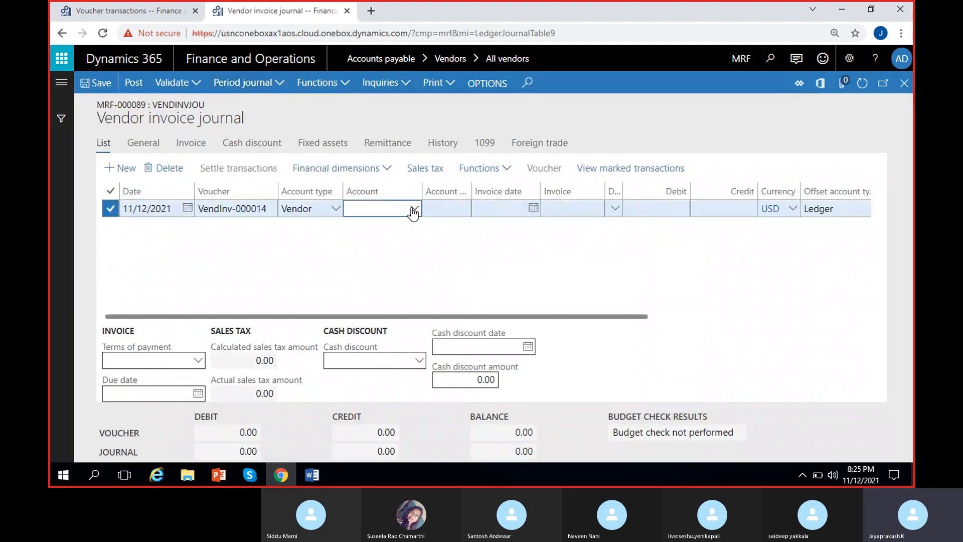
click(456, 279)
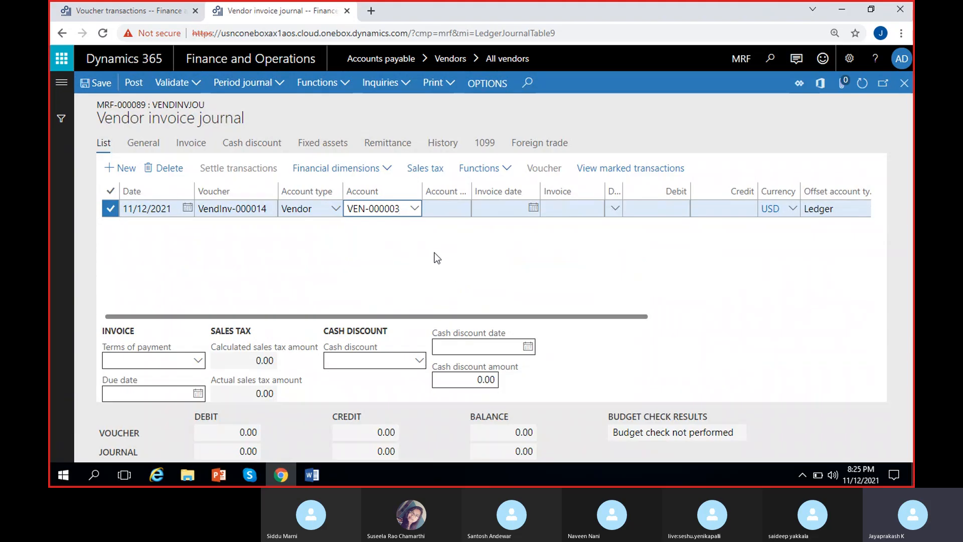
click(533, 207)
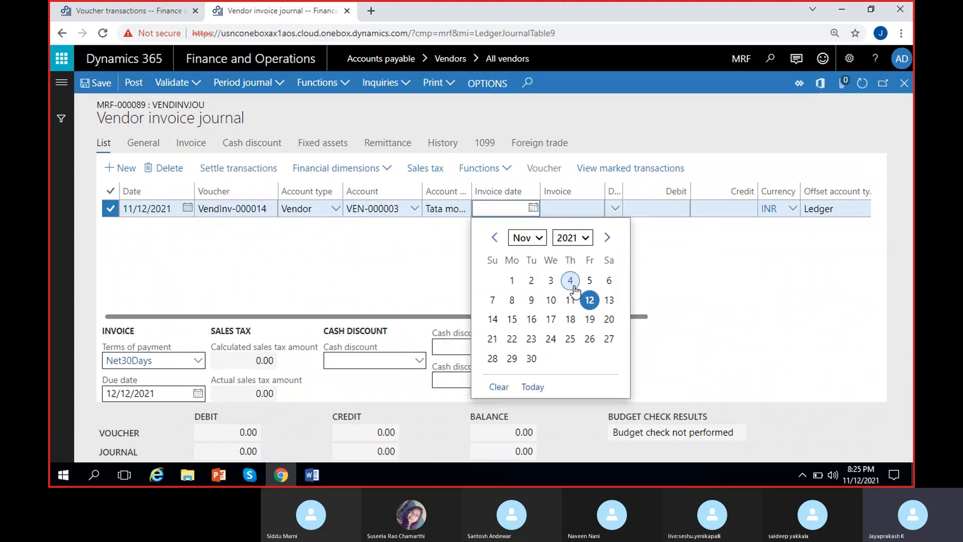
click(590, 299)
key(Tab)
text(TATA-INV-28)
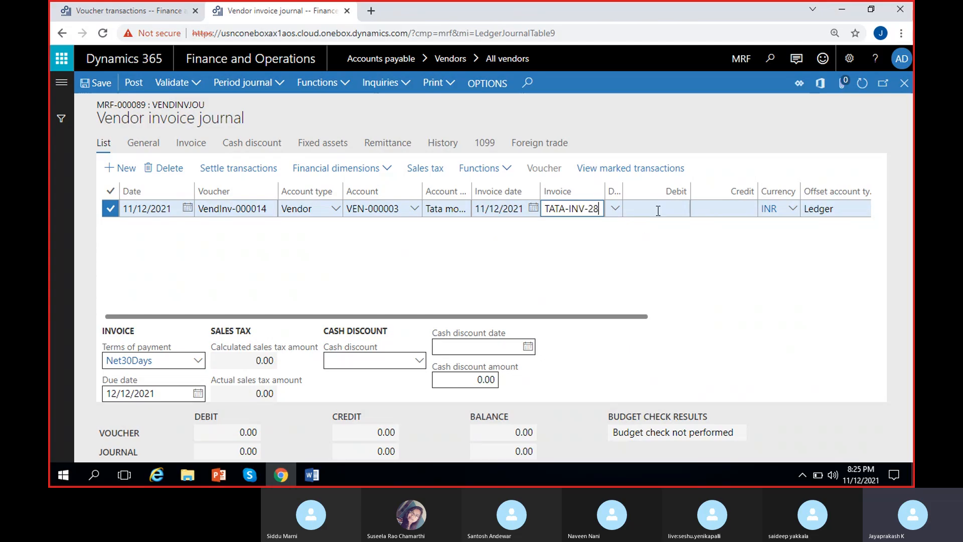
Step: Enter a credit amount of 100,000 on the invoice line and set its currency to USD
click(728, 209)
text(100,000.)
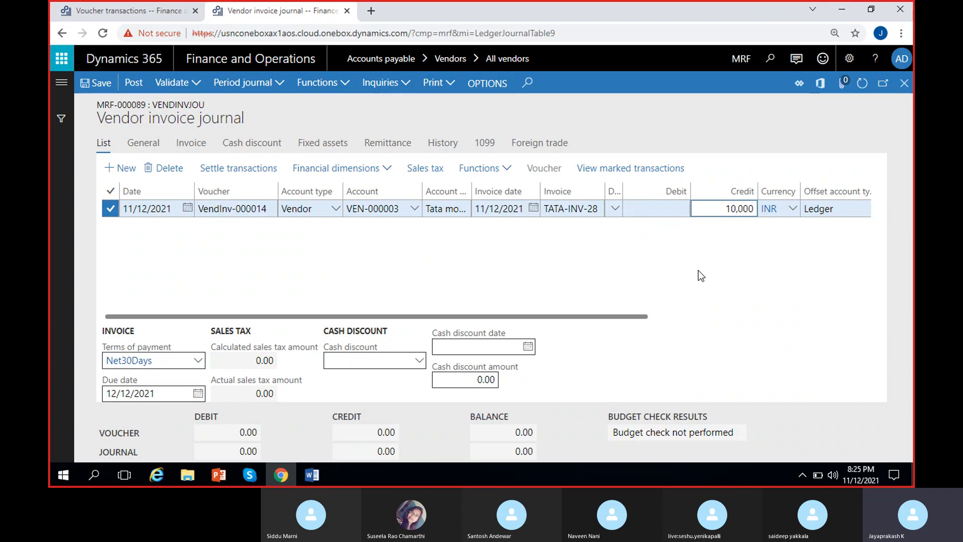
text(0)
click(738, 246)
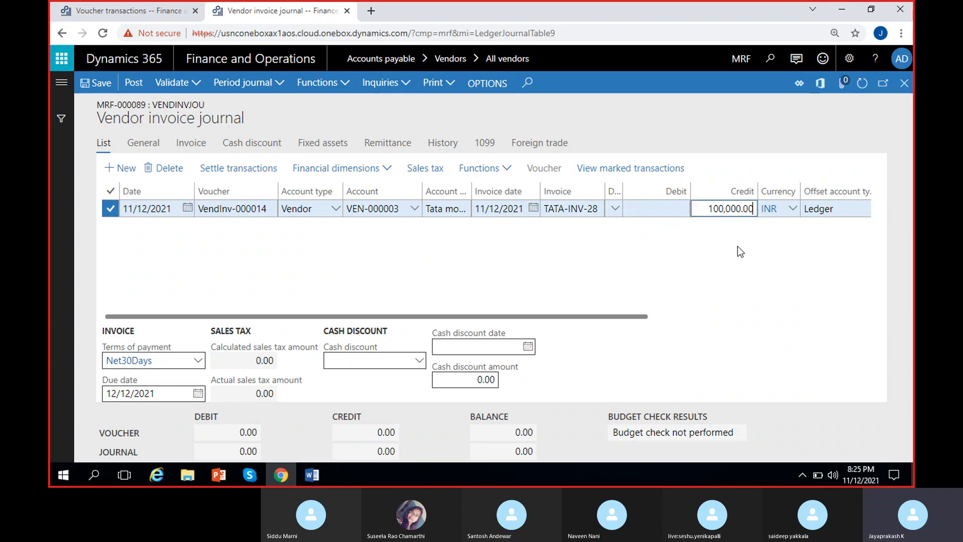
click(780, 215)
text(USD)
key(Tab)
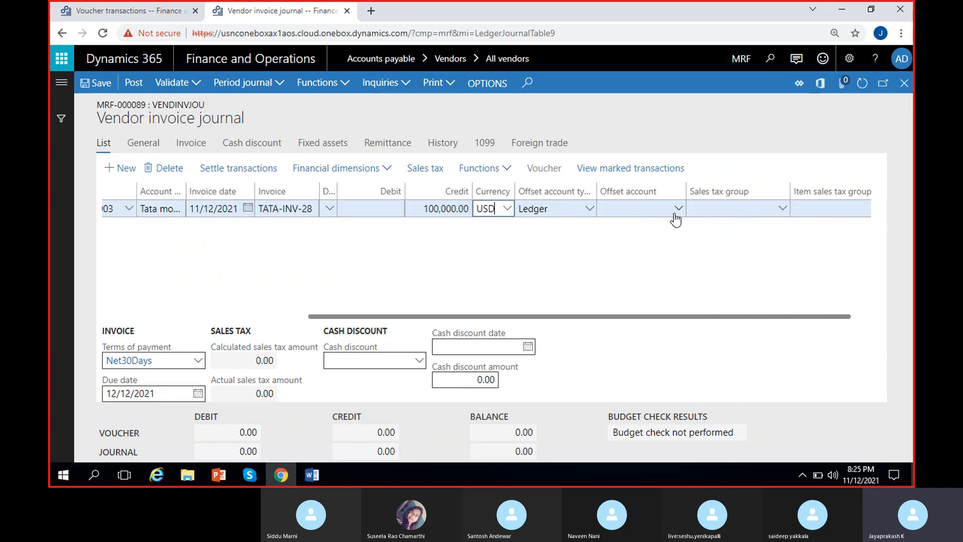
Step: Set the invoice line's offset account to the main account 500009, Insurance expenses
click(678, 214)
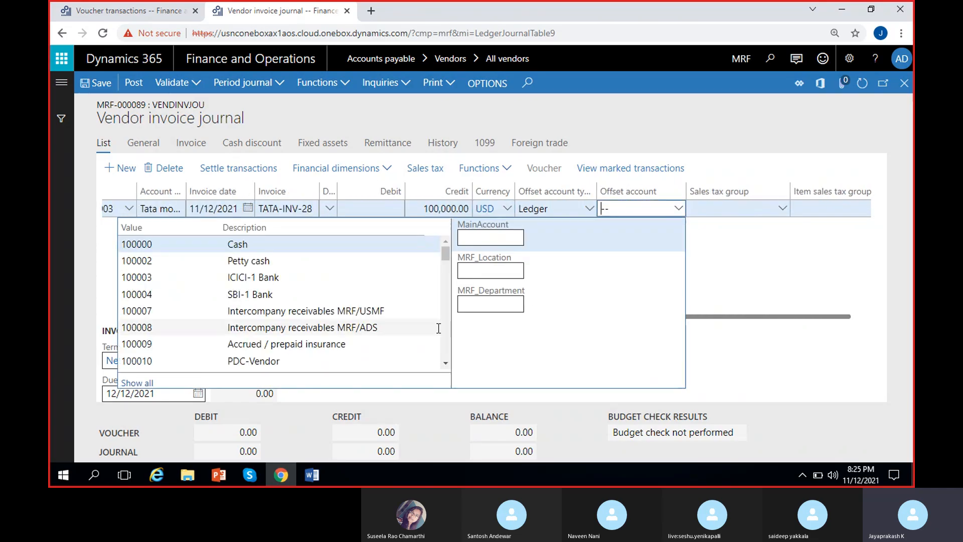
click(479, 235)
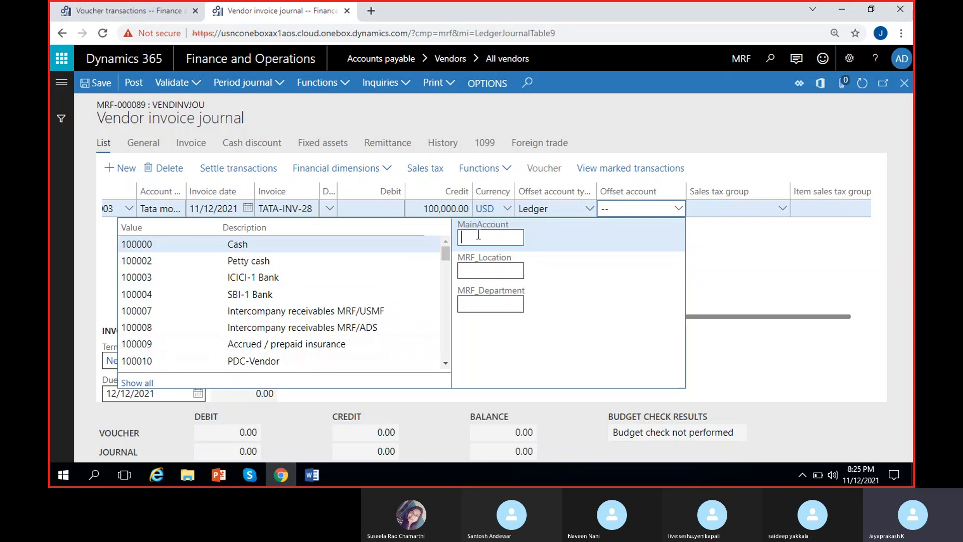
text(in)
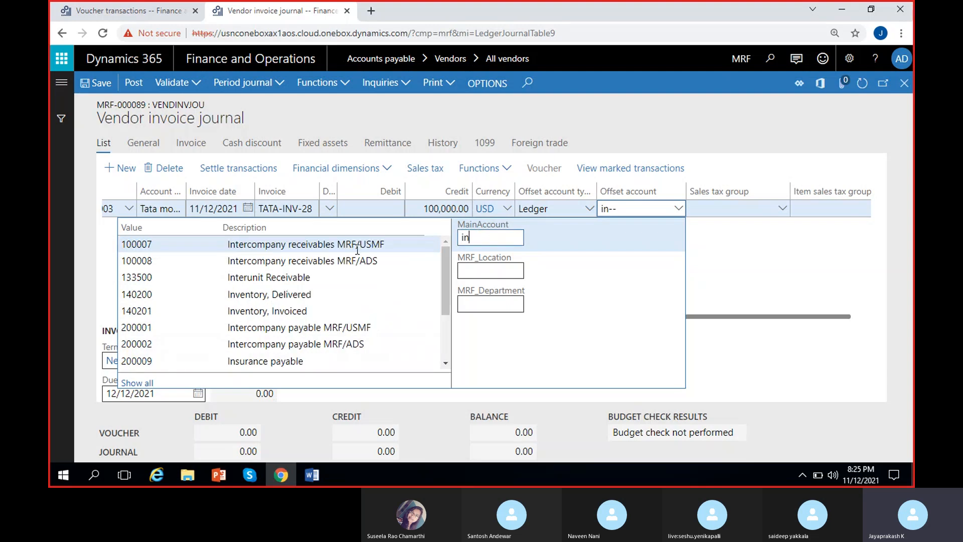
click(288, 363)
click(503, 240)
key(BackSpace)
key(BackSpace)
key(BackSpace)
key(BackSpace)
key(BackSpace)
key(BackSpace)
text(insy)
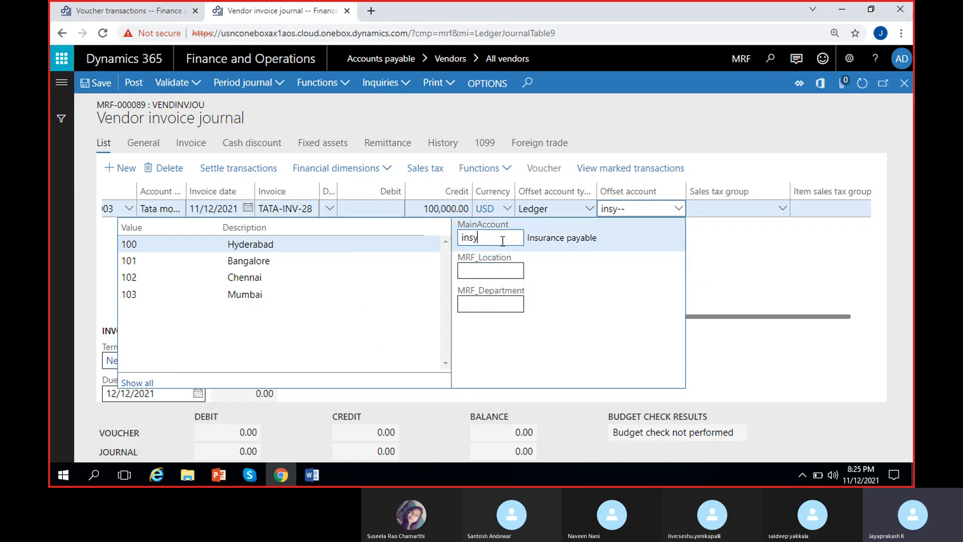
key(BackSpace)
text(u)
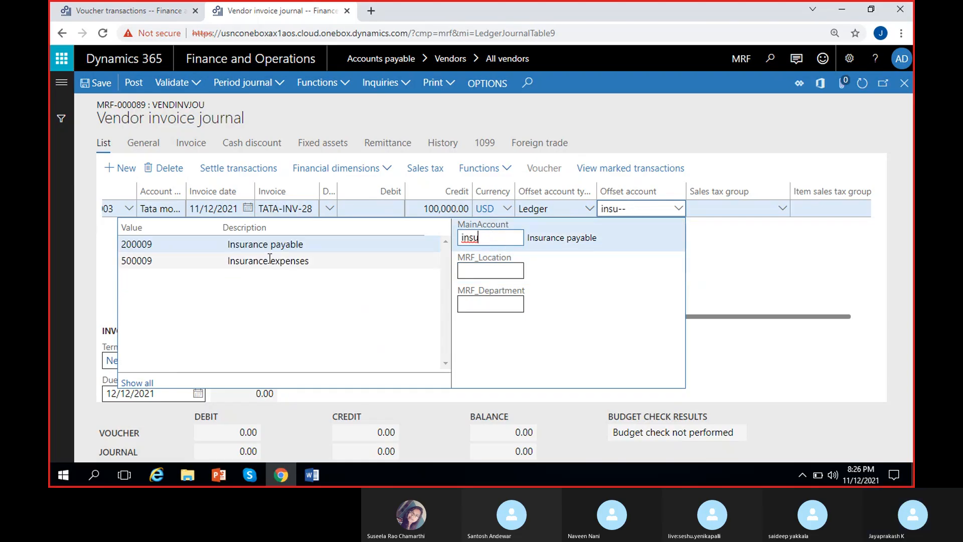
click(275, 260)
click(744, 259)
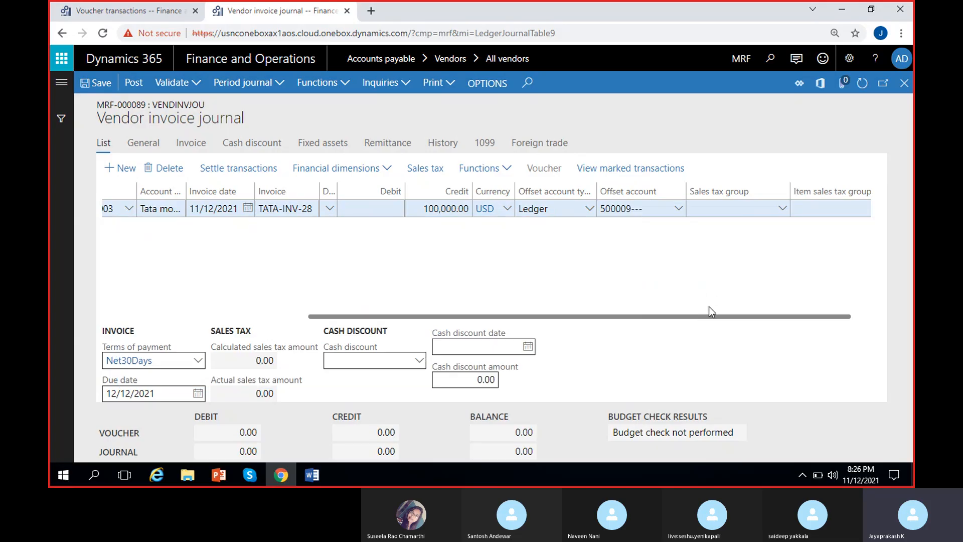
Step: Assign sales tax group IGST5% and item sales tax group ALL to the invoice line and save it
drag(710, 318, 784, 317)
click(711, 206)
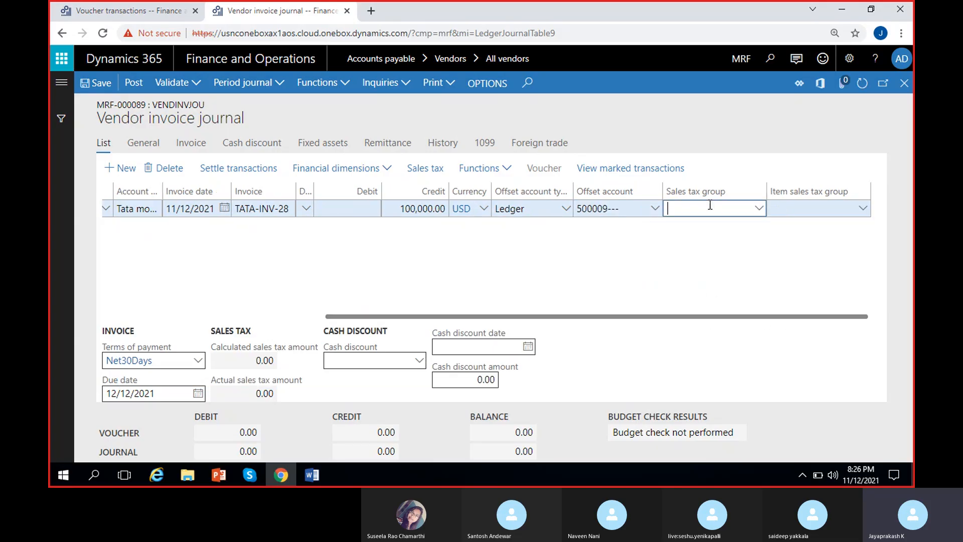
click(801, 210)
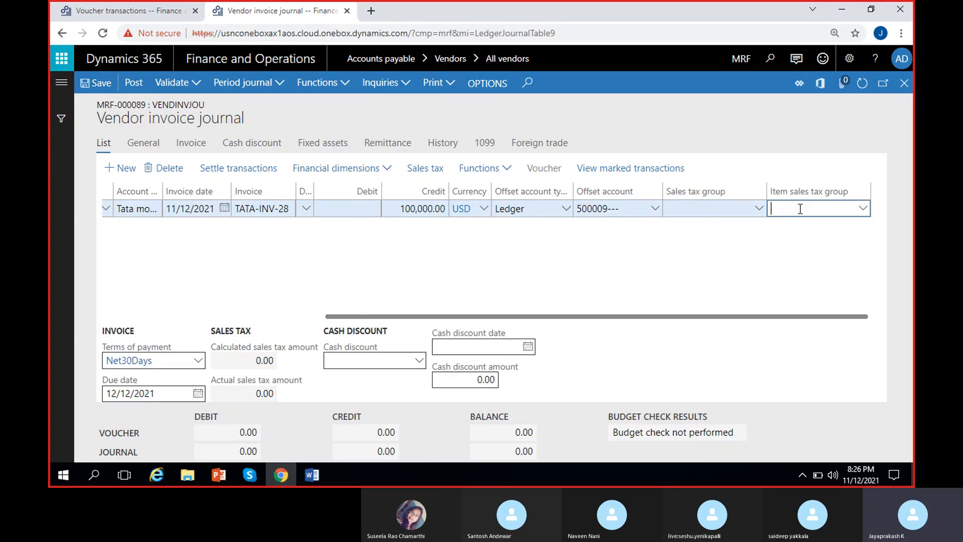
click(716, 208)
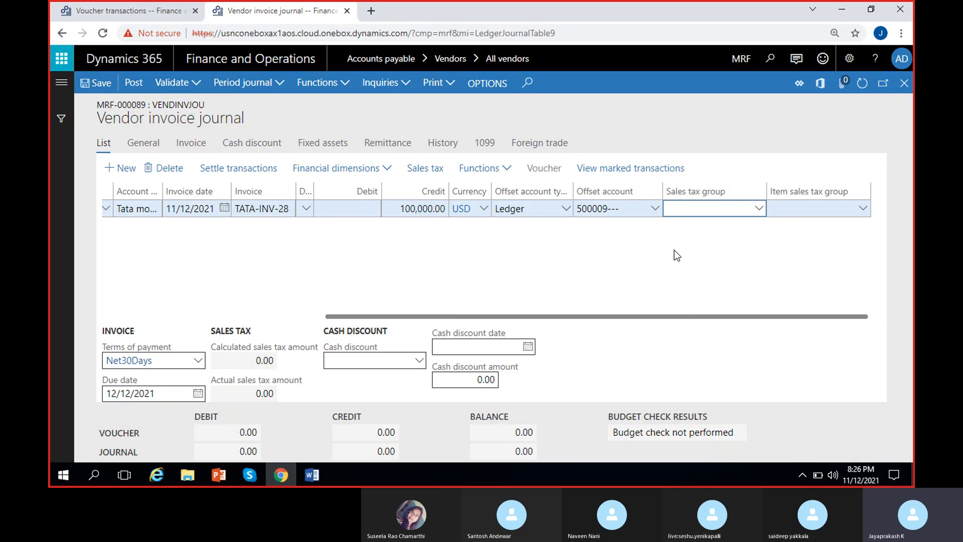
click(761, 211)
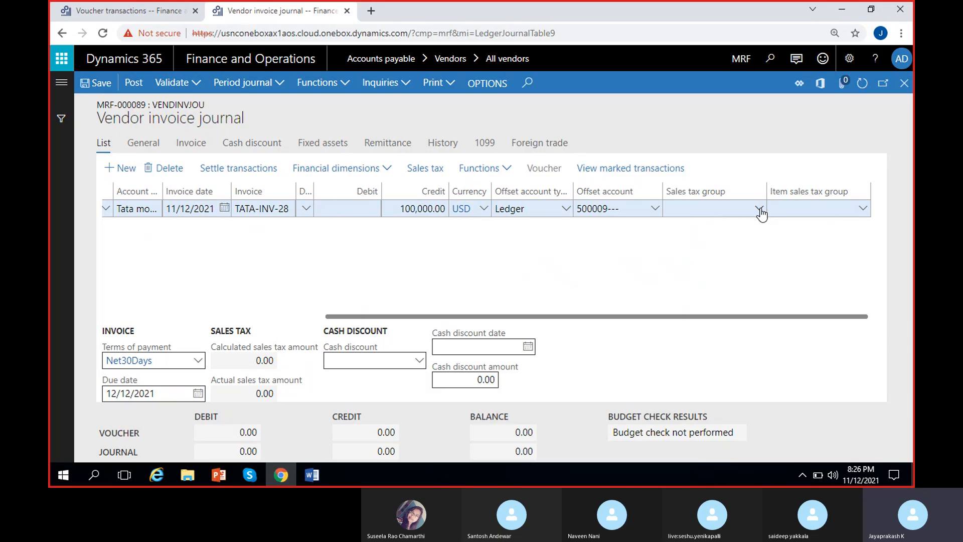
click(761, 212)
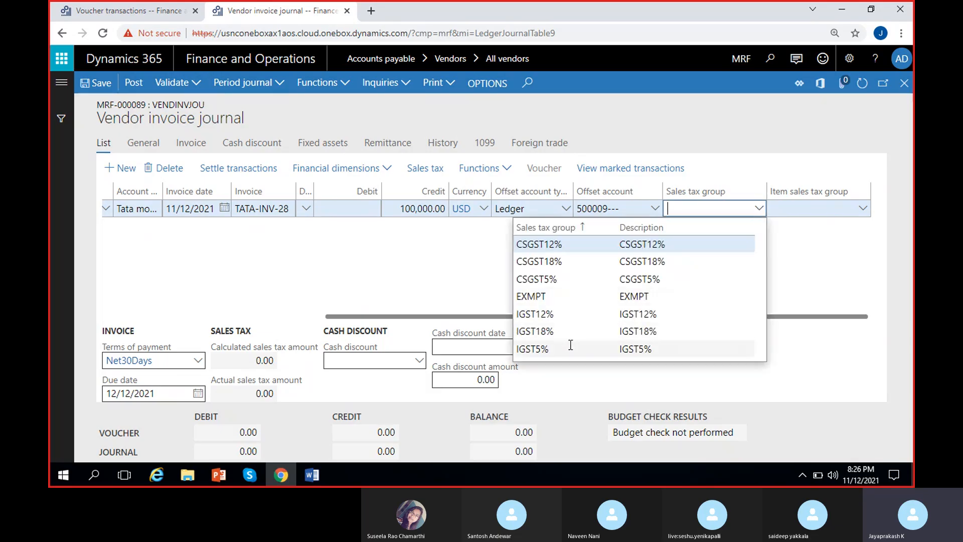
click(571, 348)
click(863, 211)
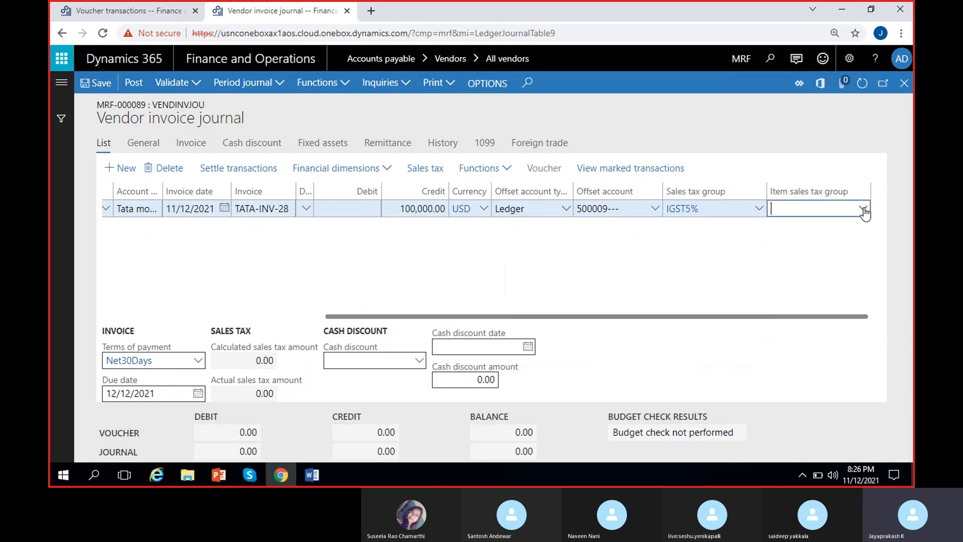
click(864, 210)
click(754, 246)
click(98, 83)
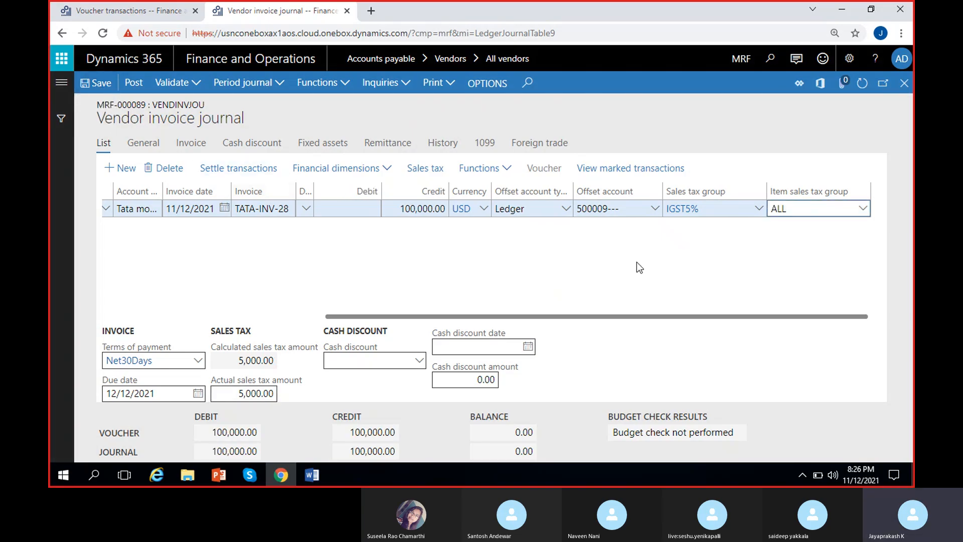
Step: Change the invoice line's credit amount to 10,000 and save the journal
drag(664, 316, 644, 318)
click(457, 207)
key(BackSpace)
key(Tab)
click(87, 86)
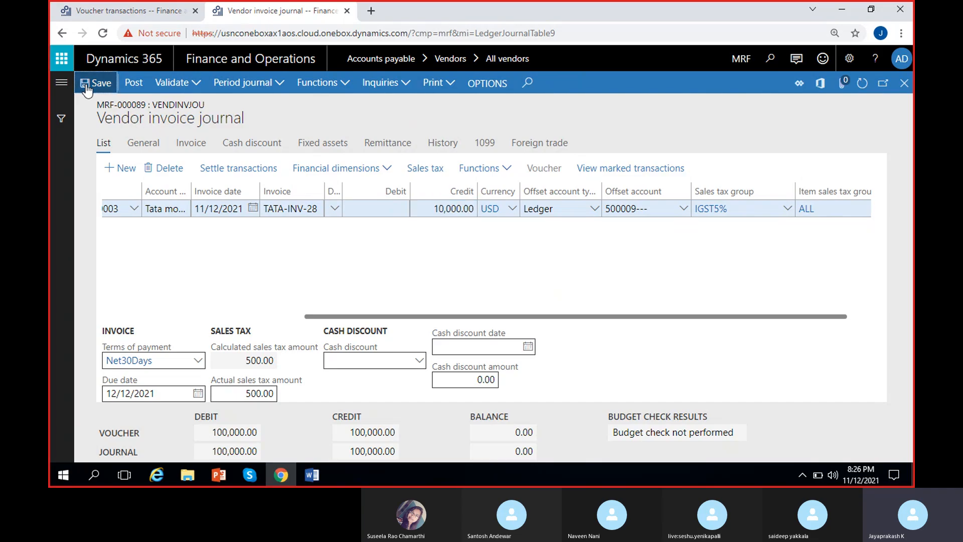
Step: Check the line's calculated sales tax, including the percent and actual amount in its sales tax transactions, and return to the journal
click(274, 362)
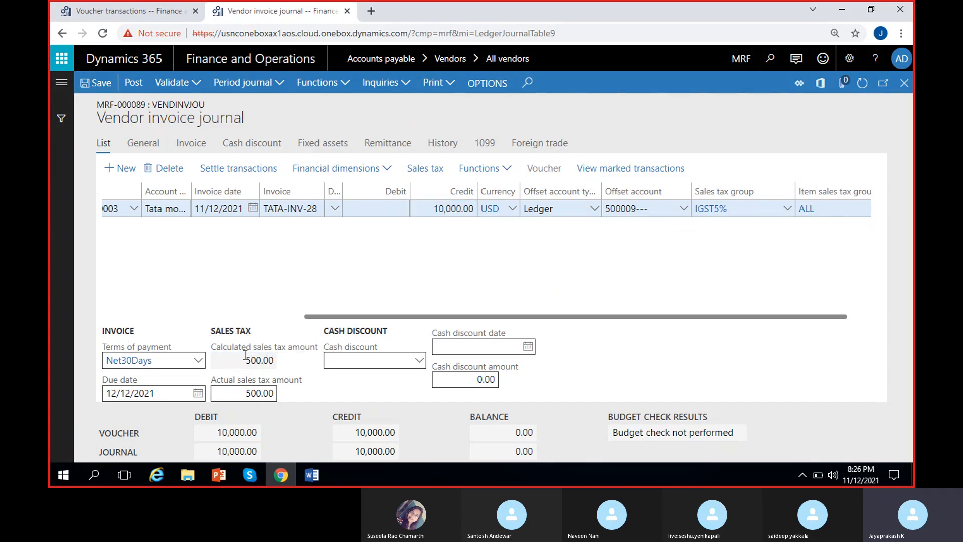
click(300, 269)
click(251, 358)
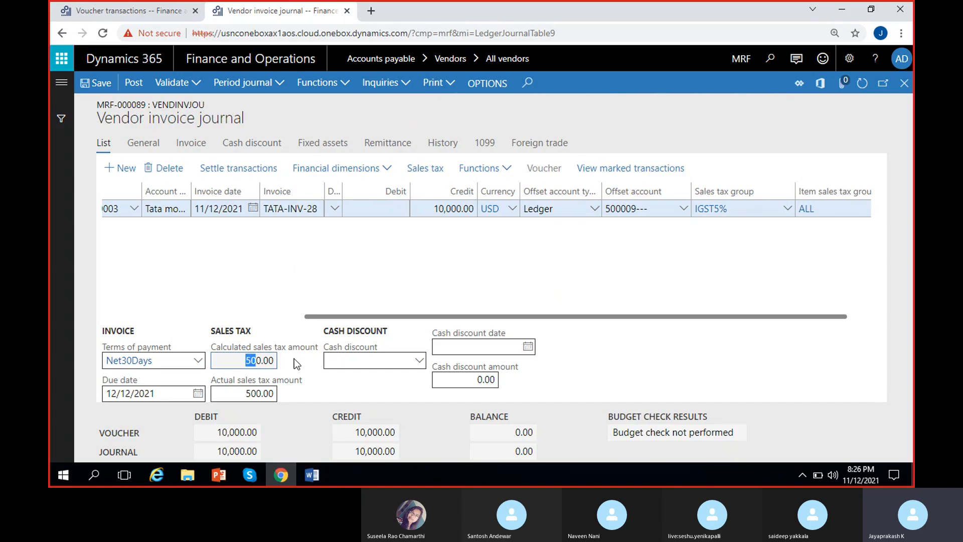
click(422, 270)
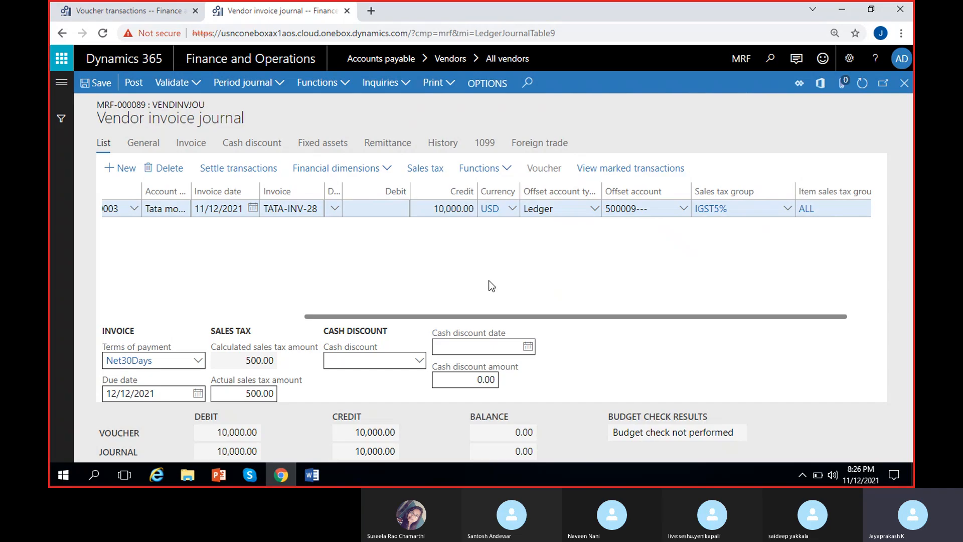
click(422, 169)
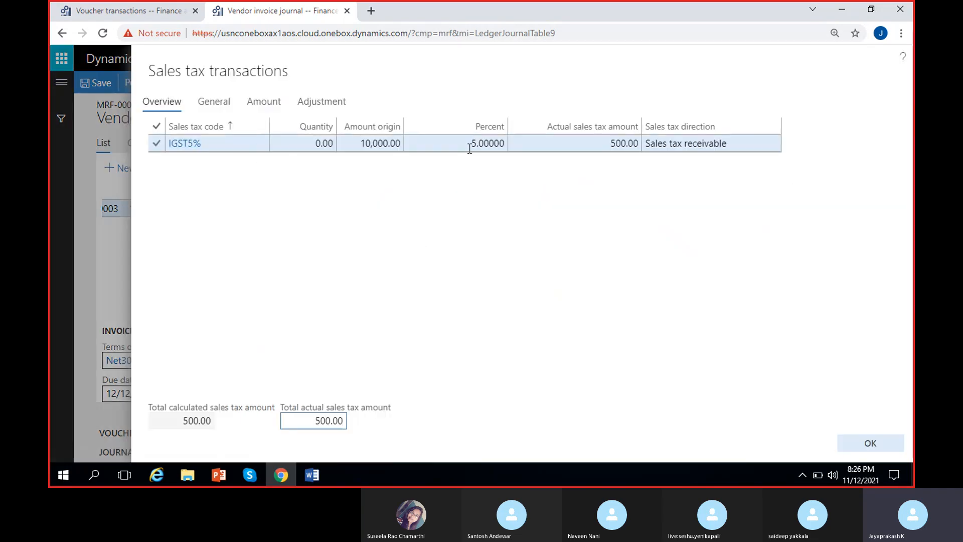
click(490, 148)
click(596, 146)
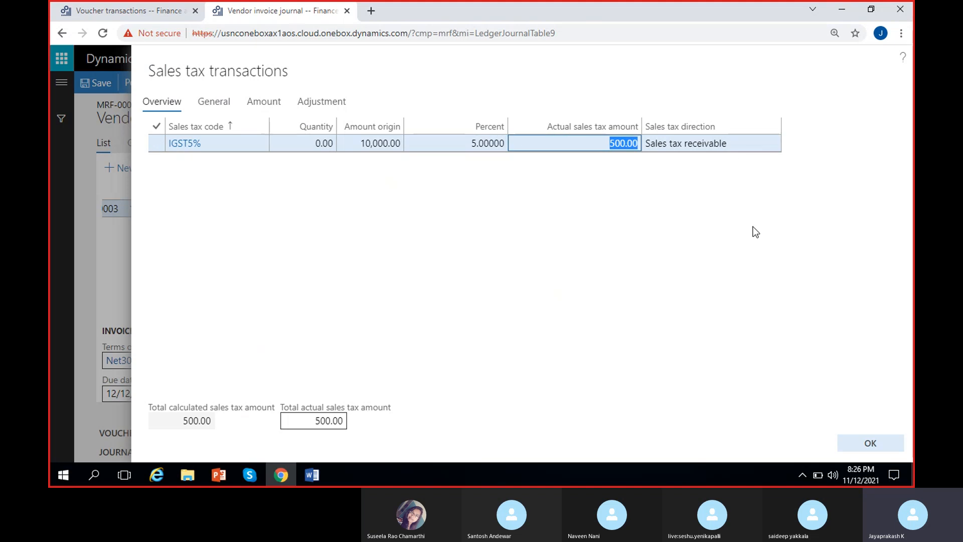
click(859, 432)
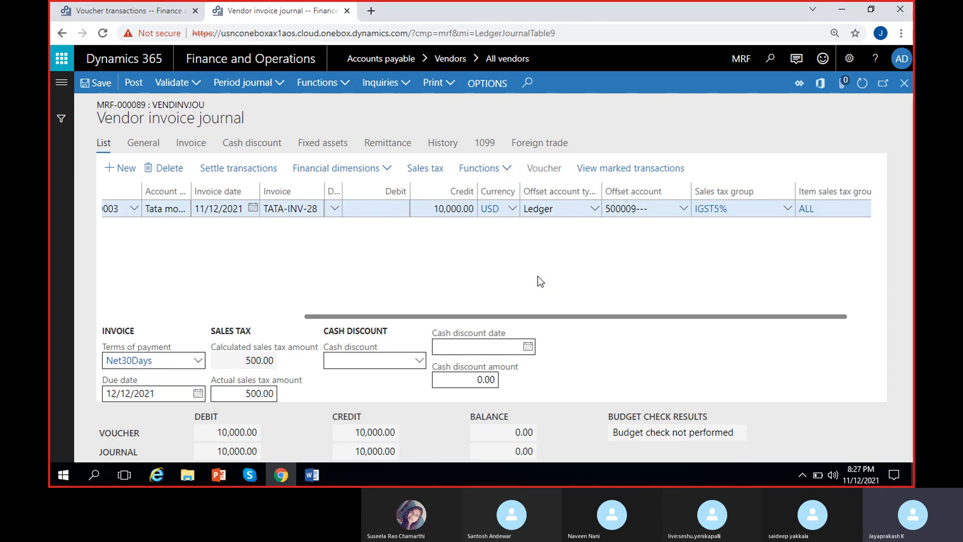
Step: Post the vendor invoice journal and display its voucher transactions, checking the Tax receivable line's transaction amount
click(133, 82)
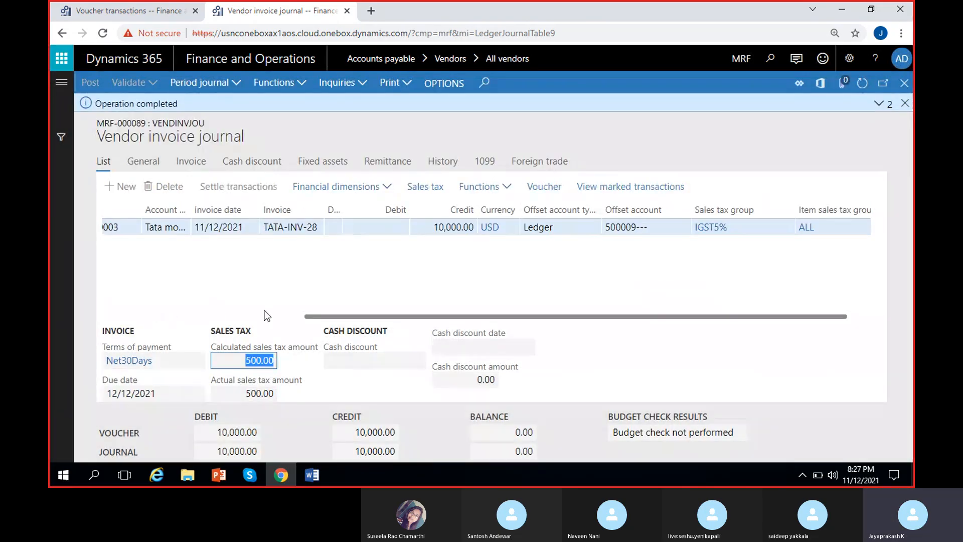
click(905, 103)
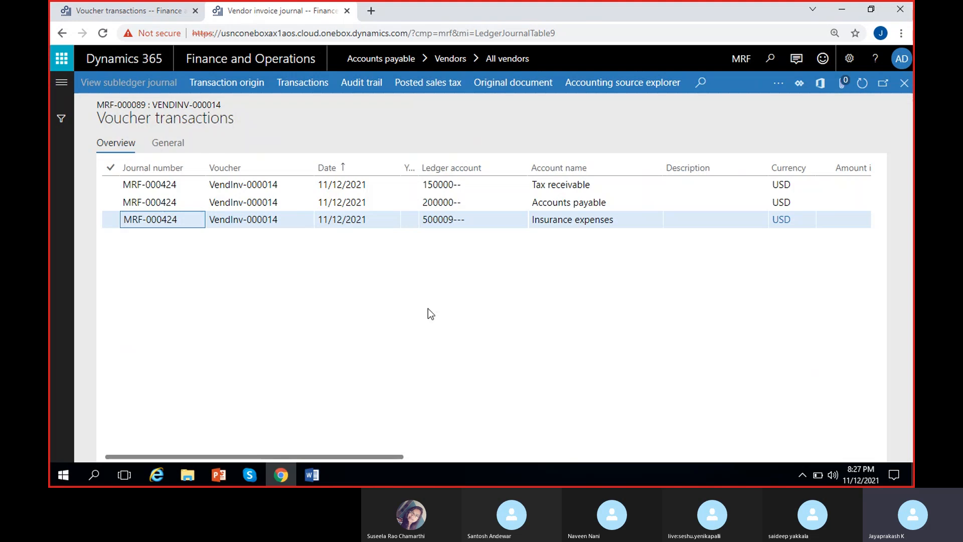
scroll(569, 247, right, 3)
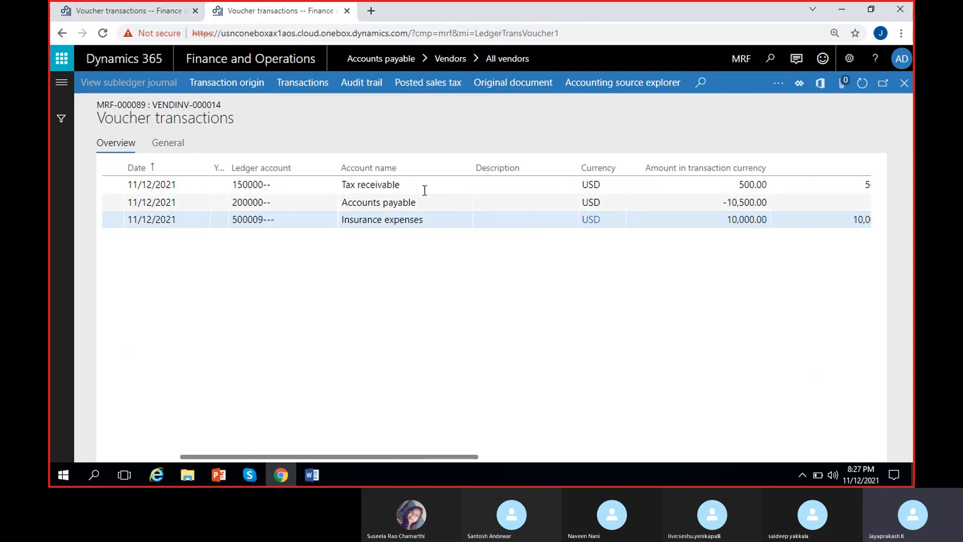
click(751, 186)
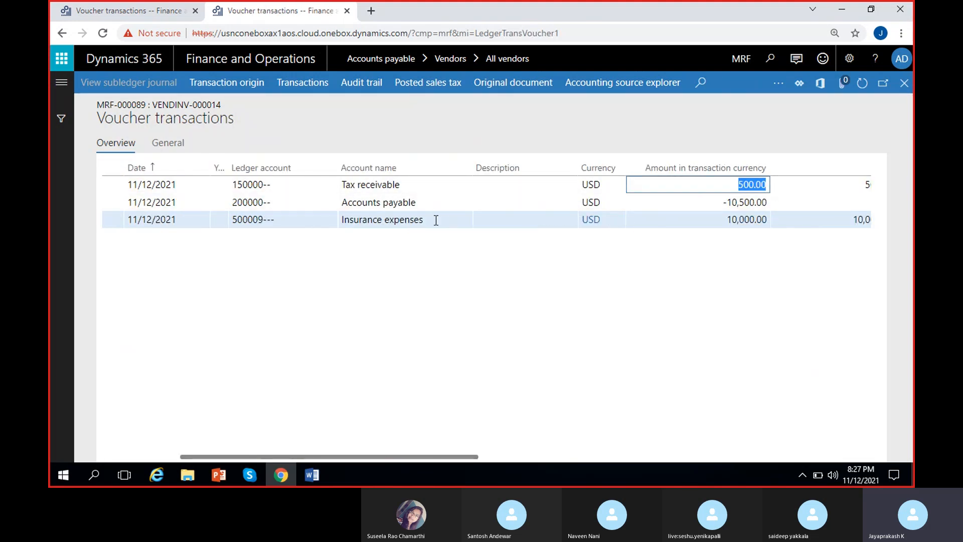
Step: Check the transaction-currency amounts of the Insurance expenses and Accounts payable lines in the invoice voucher
click(734, 221)
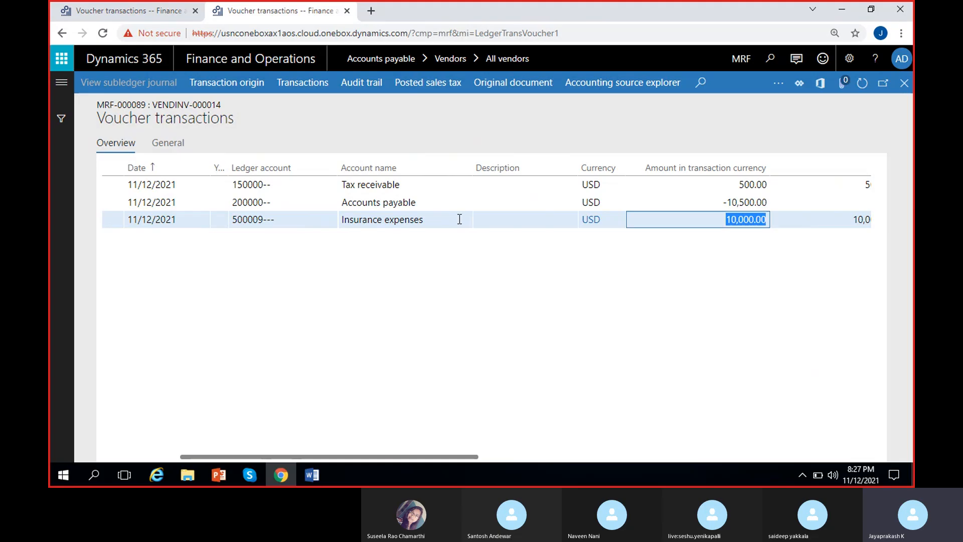
click(454, 205)
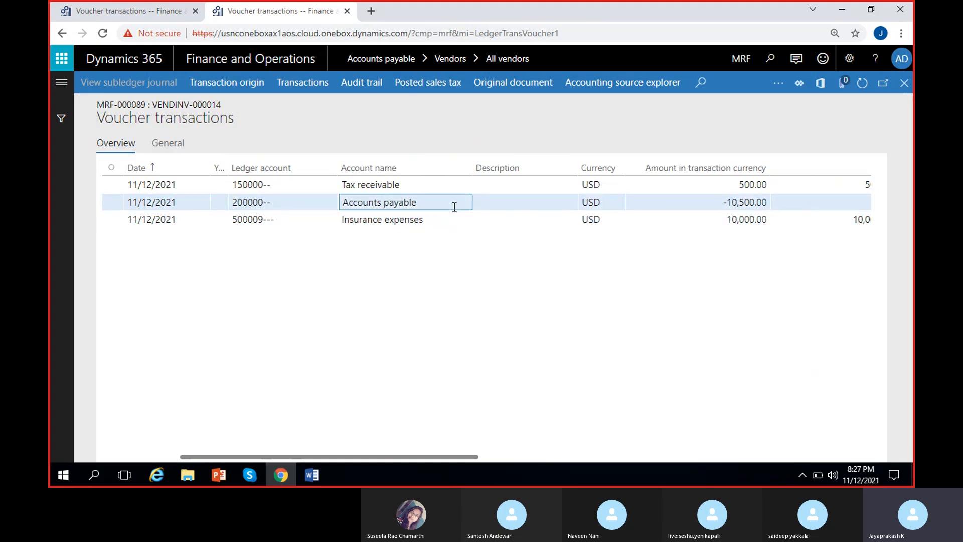
click(765, 205)
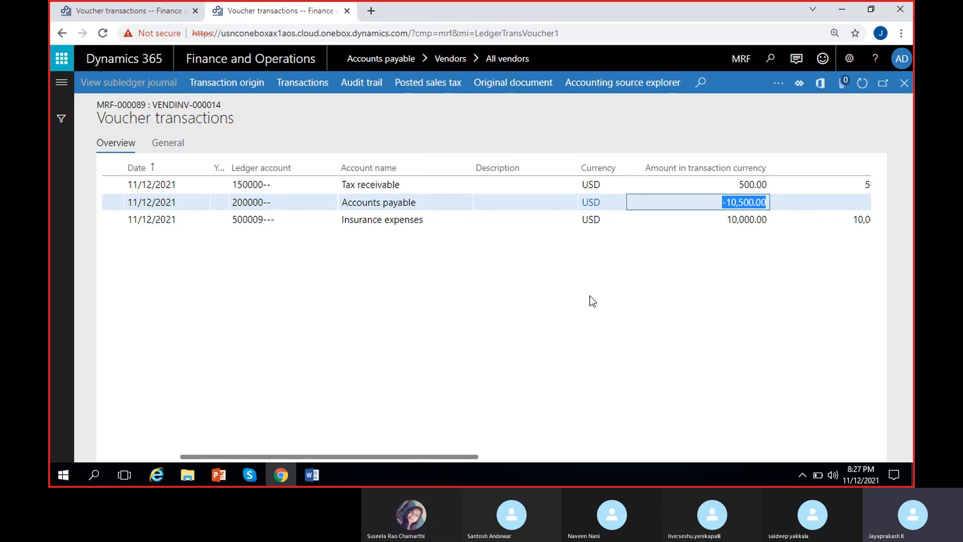
Step: Go back to the payment journal list, create a new journal named VendPayJou and open its lines
click(98, 8)
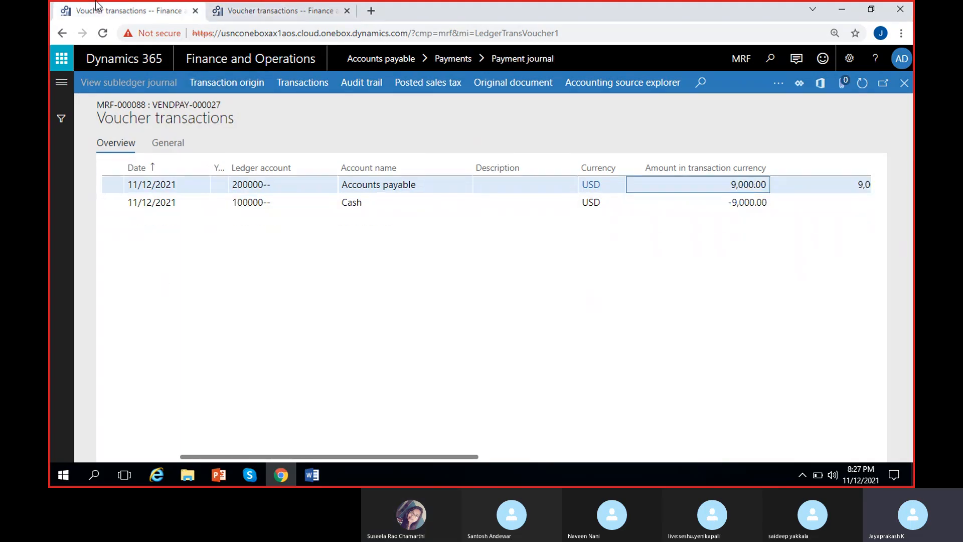
click(905, 83)
click(904, 83)
click(140, 83)
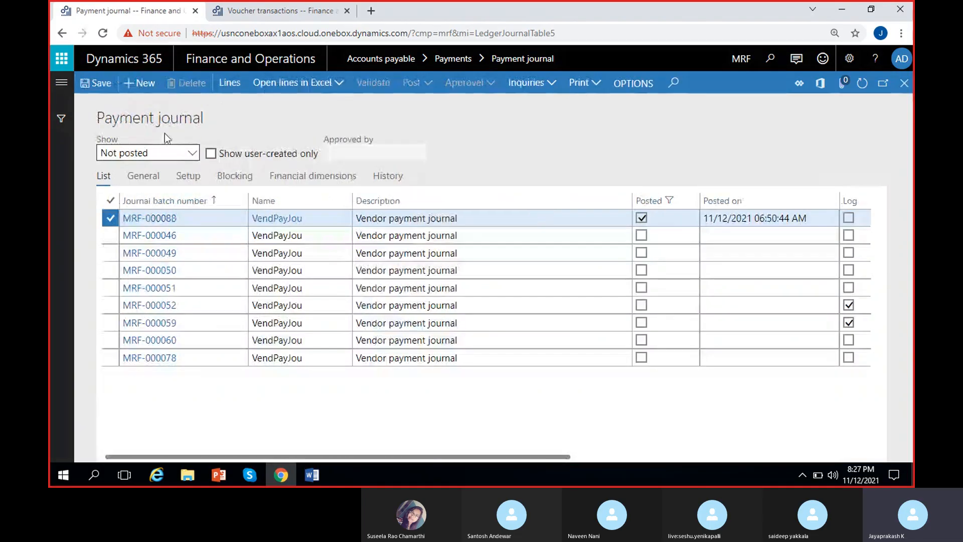
click(344, 218)
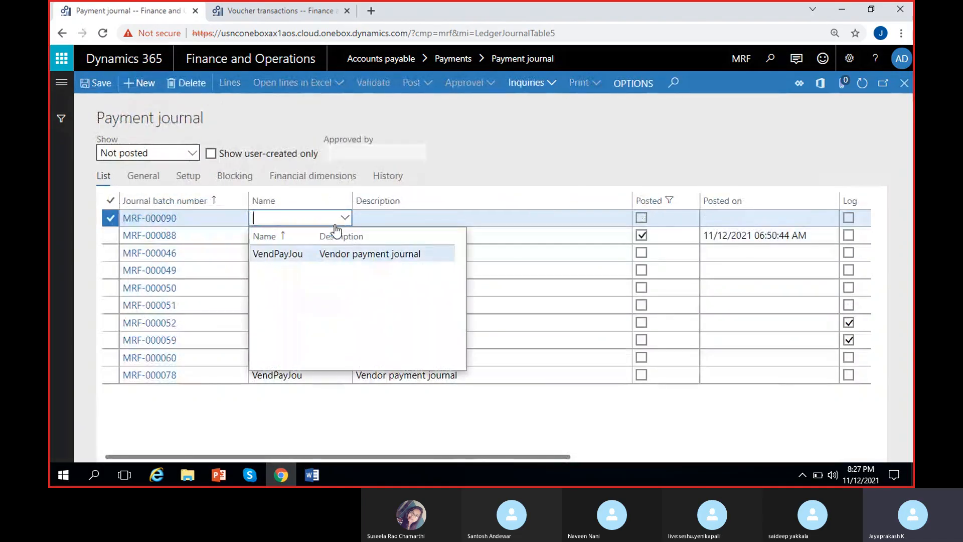
click(297, 253)
click(240, 95)
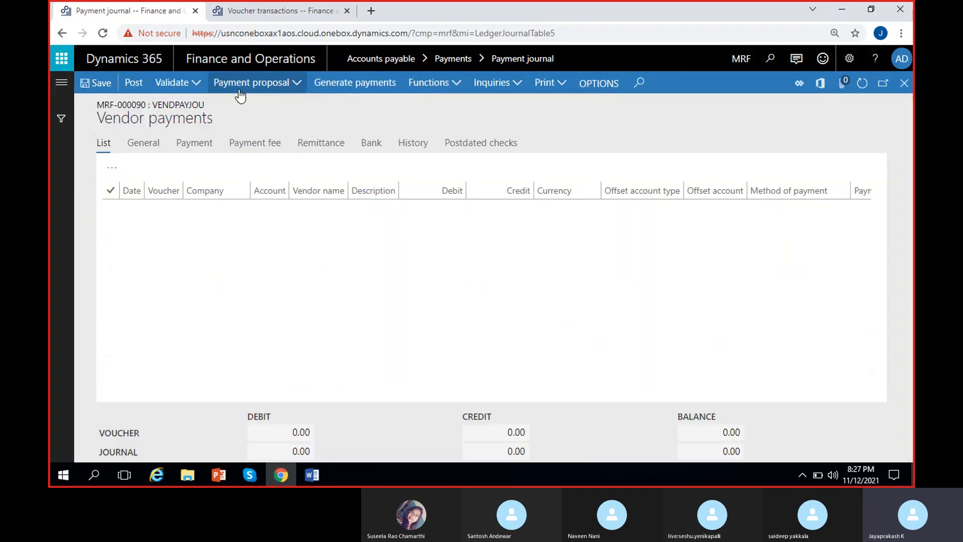
Step: Choose vendor Tata motors as the account on the payment line and set the line's currency to USD
click(428, 211)
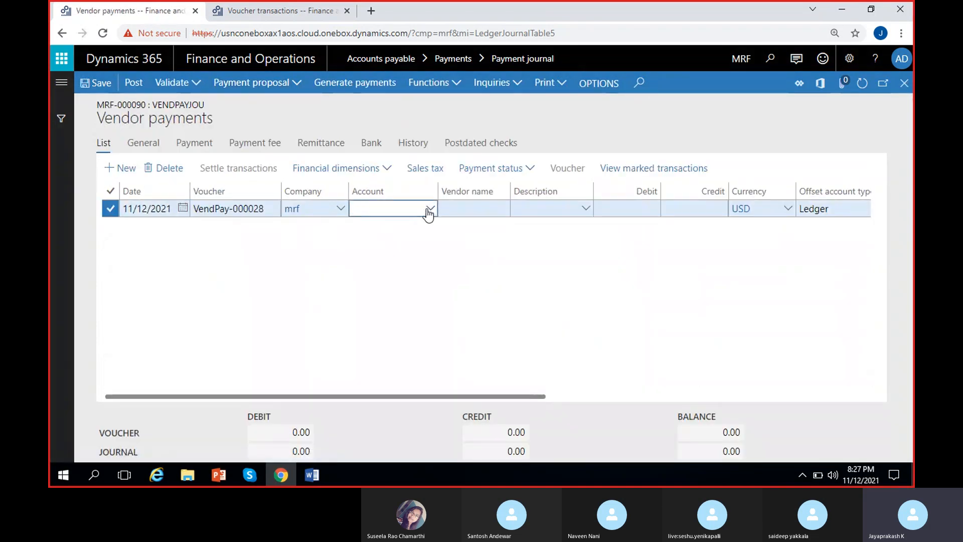
click(431, 208)
click(471, 279)
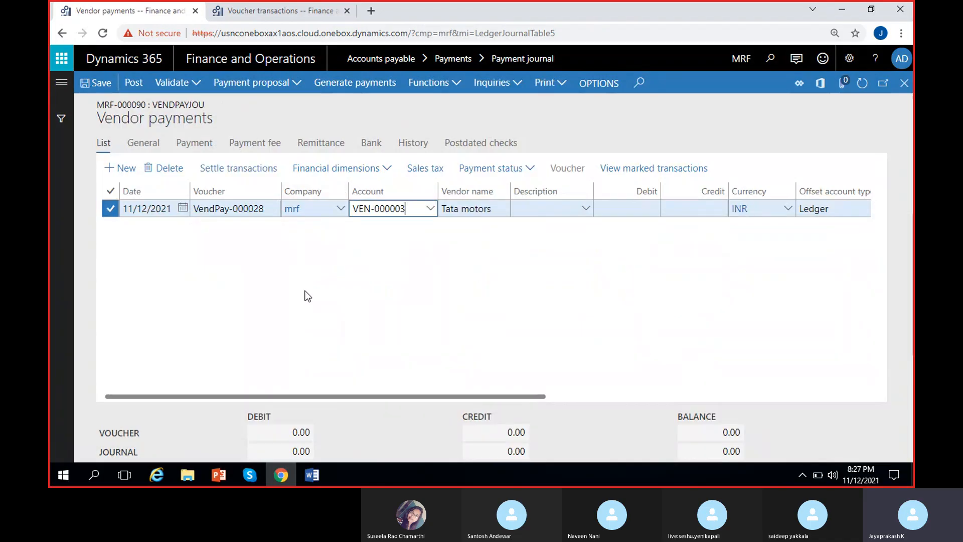
click(218, 170)
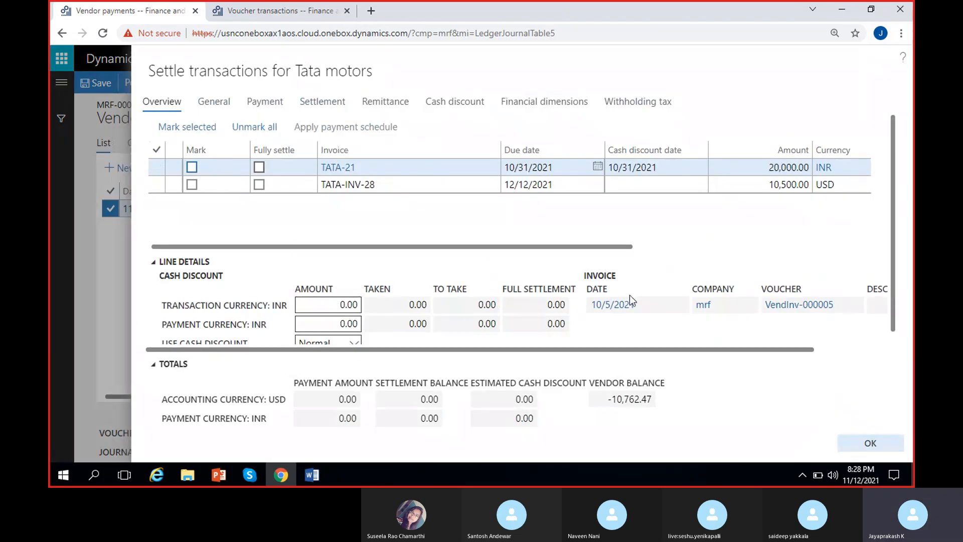
click(876, 447)
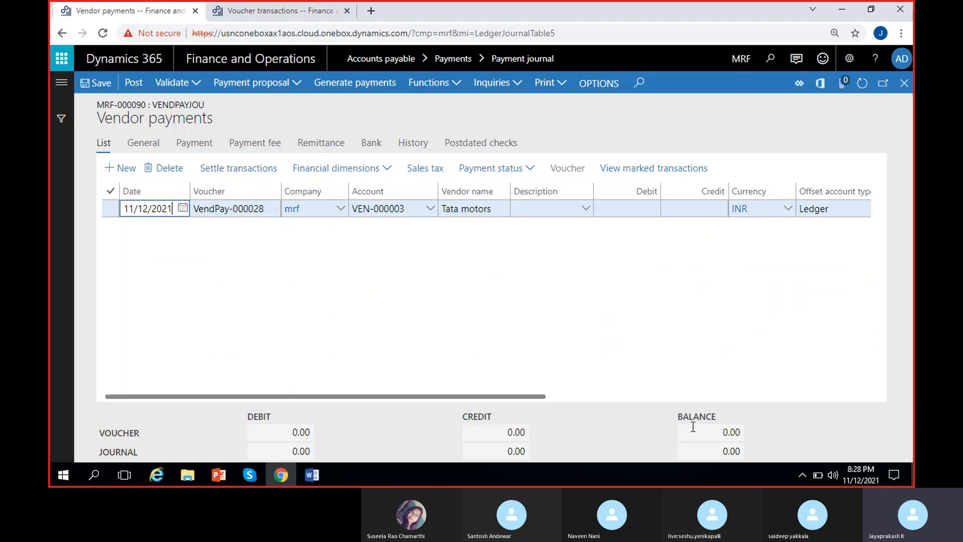
click(757, 208)
text(usd)
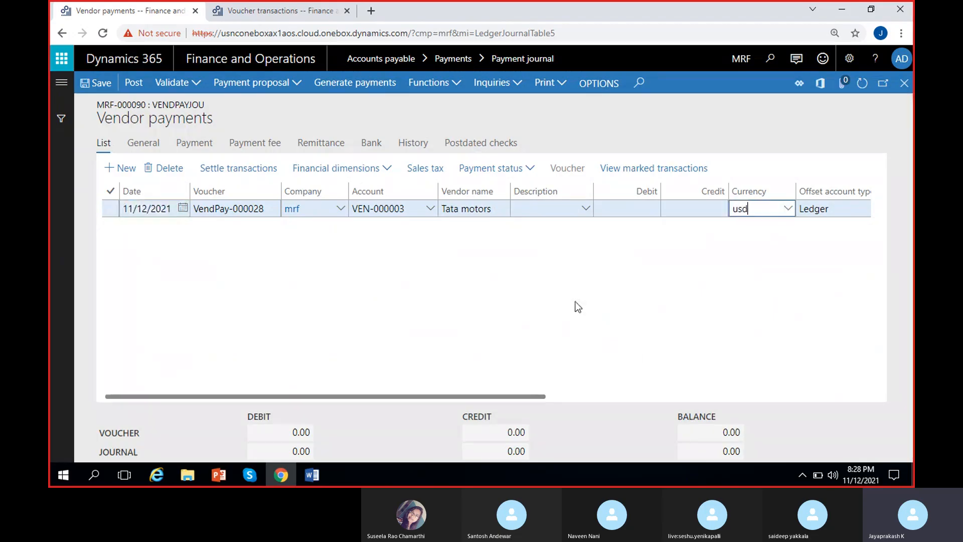
click(705, 245)
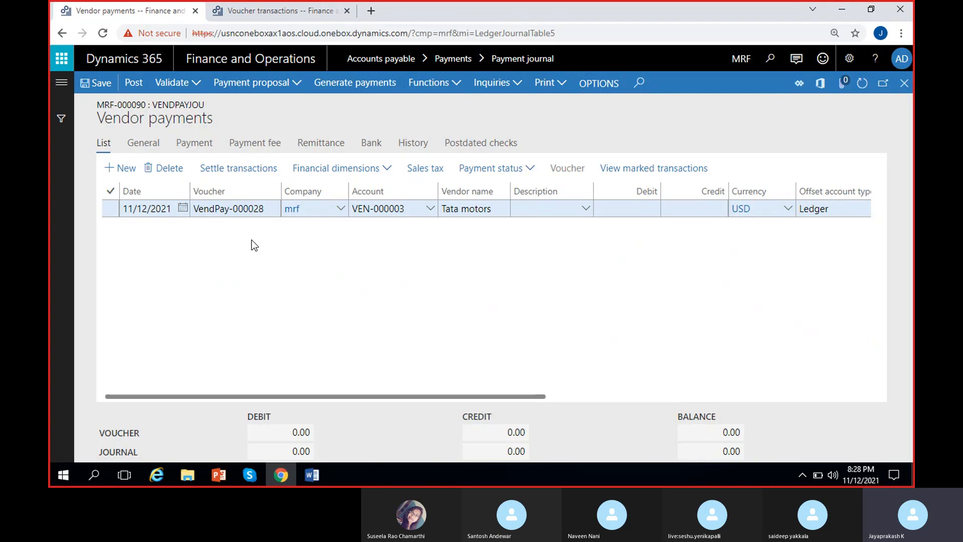
Step: Open transaction settlement for the payment line, check the amount of invoice TATA-INV-28 and mark that invoice for payment
click(227, 167)
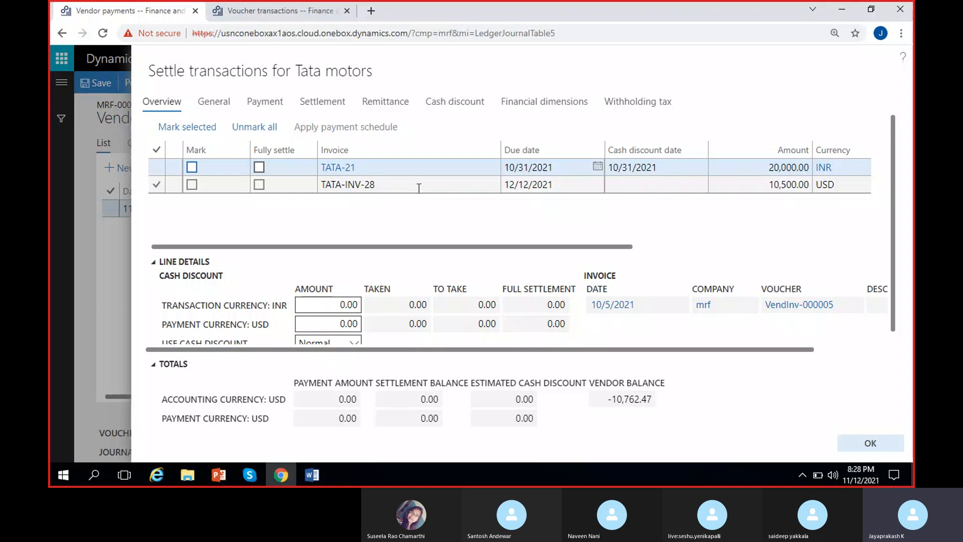
scroll(388, 179, right, 3)
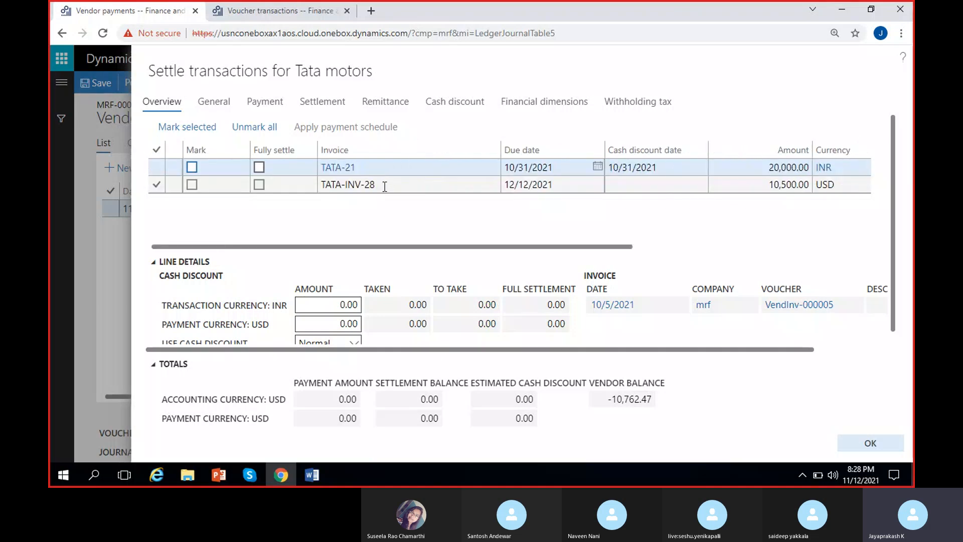
scroll(391, 185, right, 3)
click(674, 186)
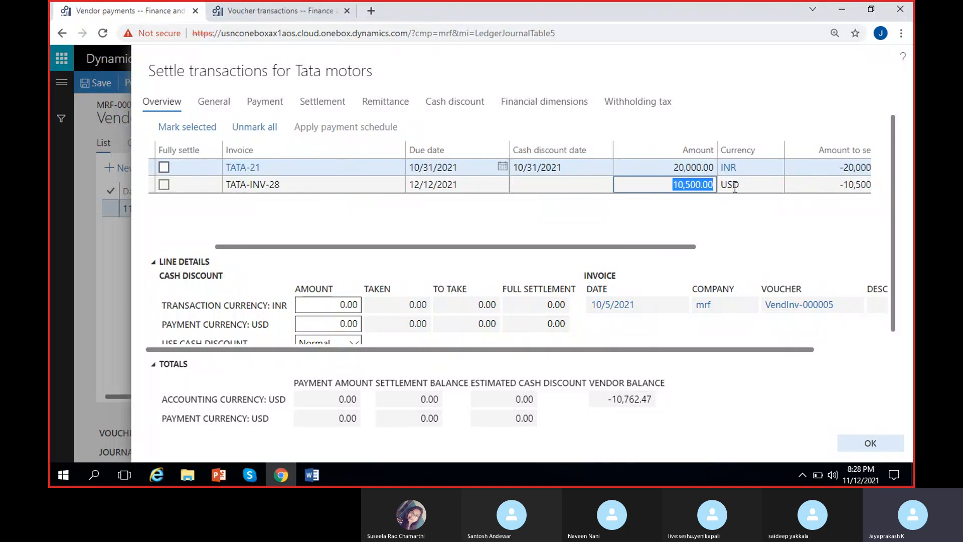
click(650, 206)
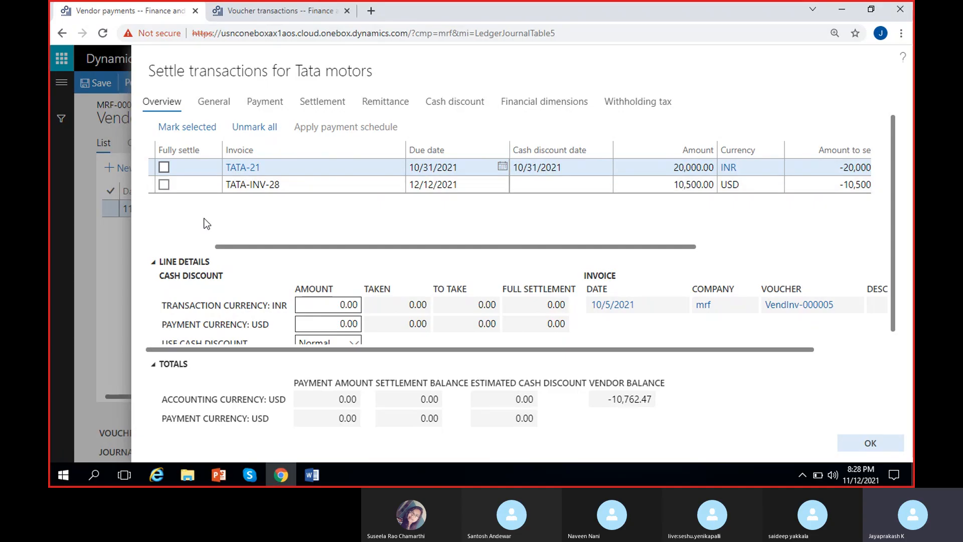
drag(241, 247, 177, 247)
click(185, 186)
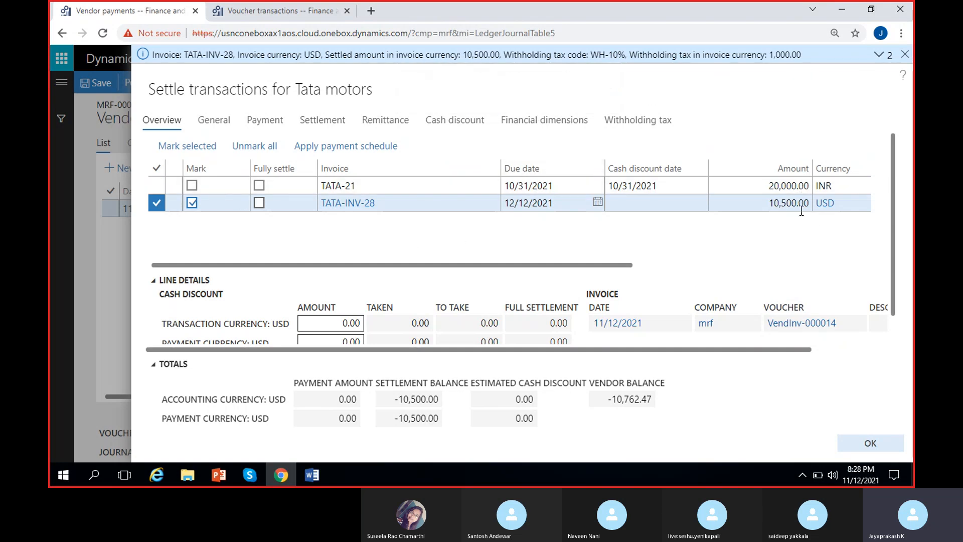
Step: Examine the withholding tax details for TATA-INV-28, including sales tax amount, amount excluding tax, WH-10% code, calculation basis and withheld tax
click(879, 54)
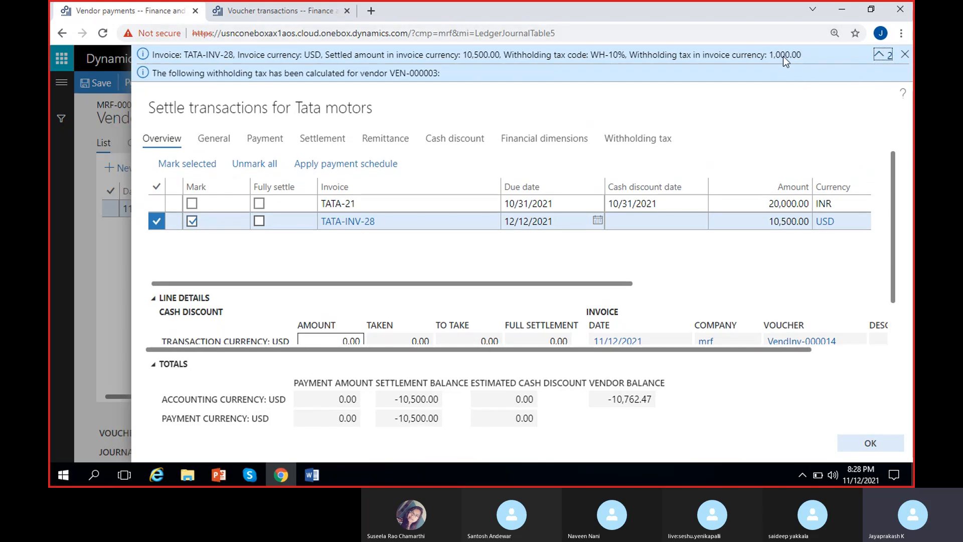
click(646, 142)
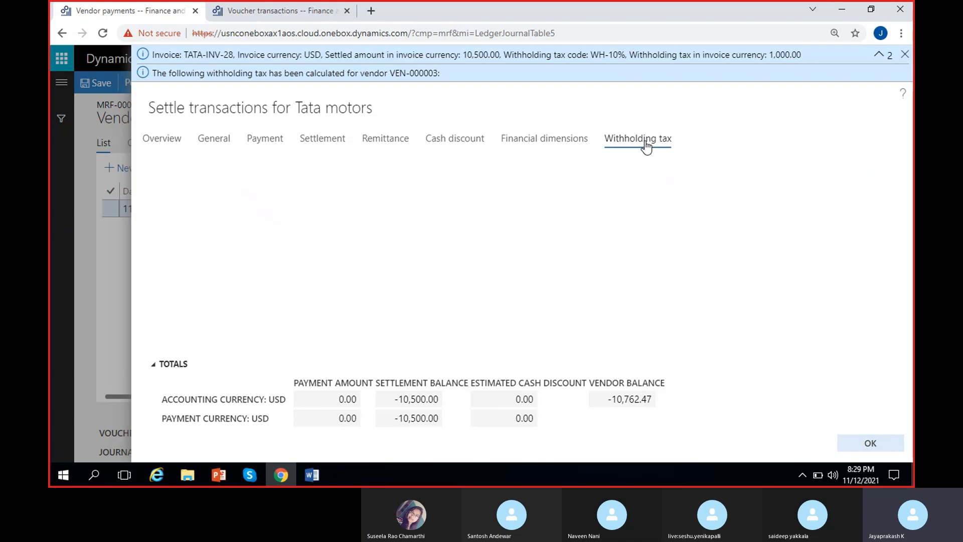
drag(533, 204, 745, 181)
scroll(574, 240, right, 3)
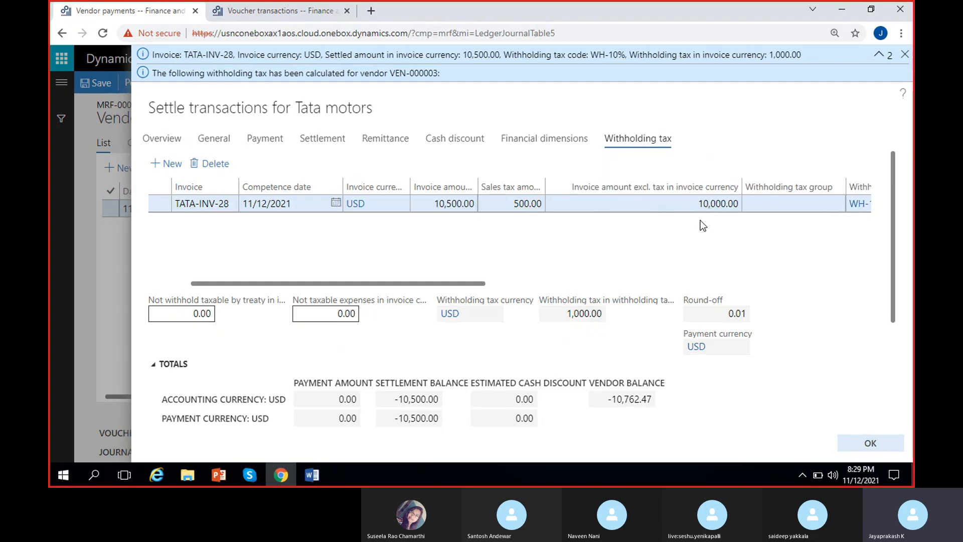
scroll(700, 221, right, 8)
scroll(443, 232, right, 3)
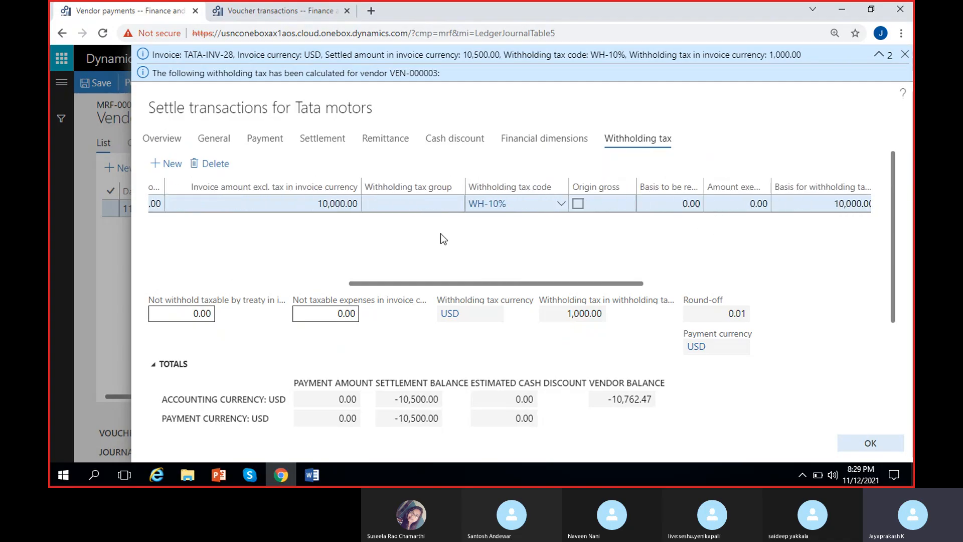
scroll(547, 243, right, 3)
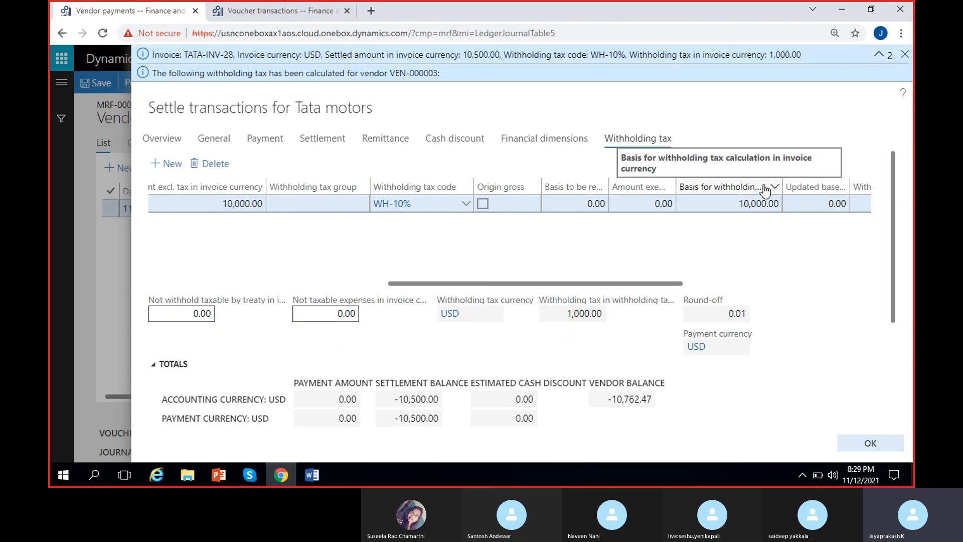
scroll(757, 225, right, 10)
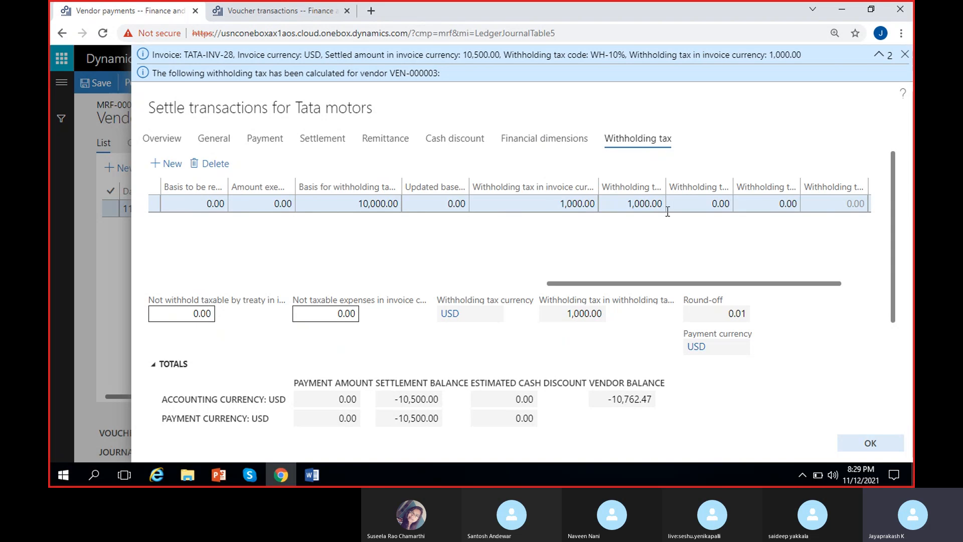
scroll(668, 211, right, 2)
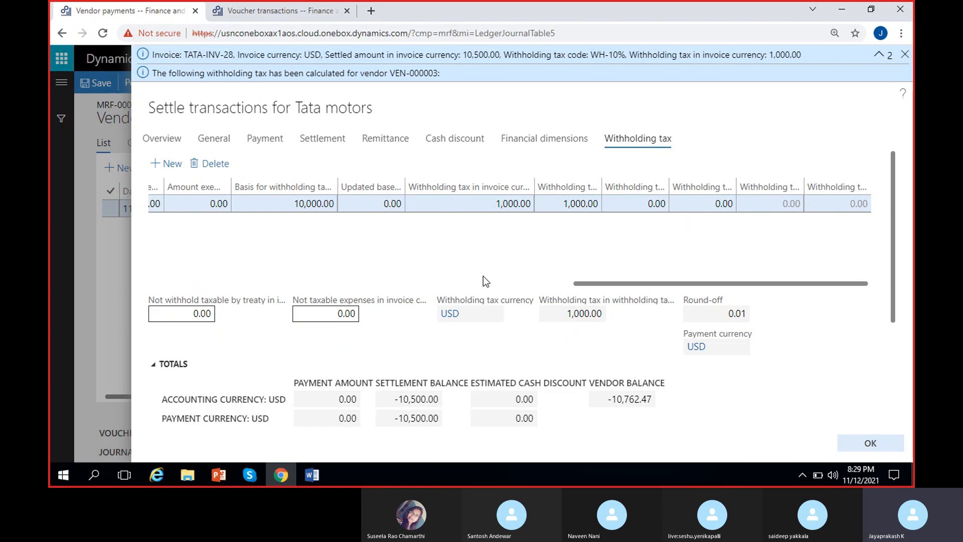
Step: Check the amount to settle for TATA-INV-28 in the settlement overview and accept the settlement
click(170, 143)
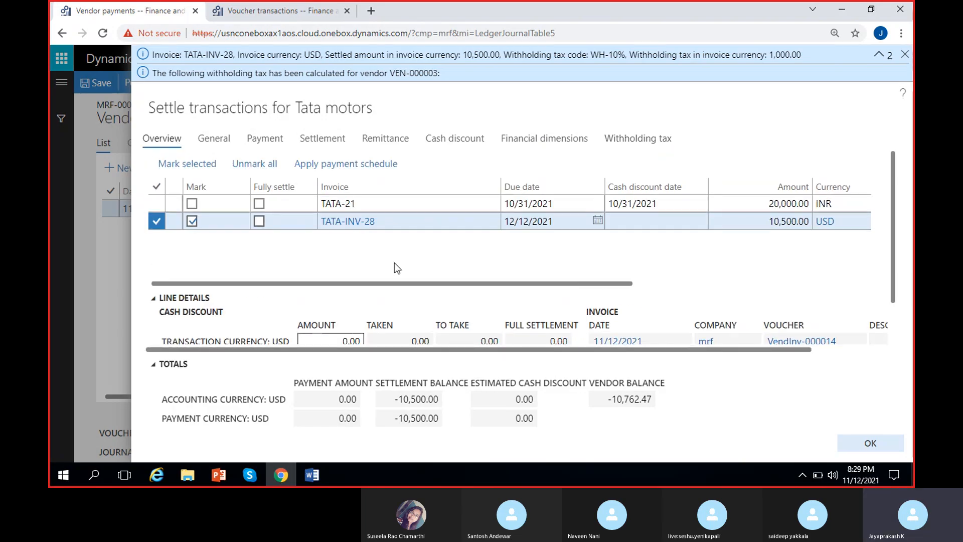
scroll(426, 258, right, 3)
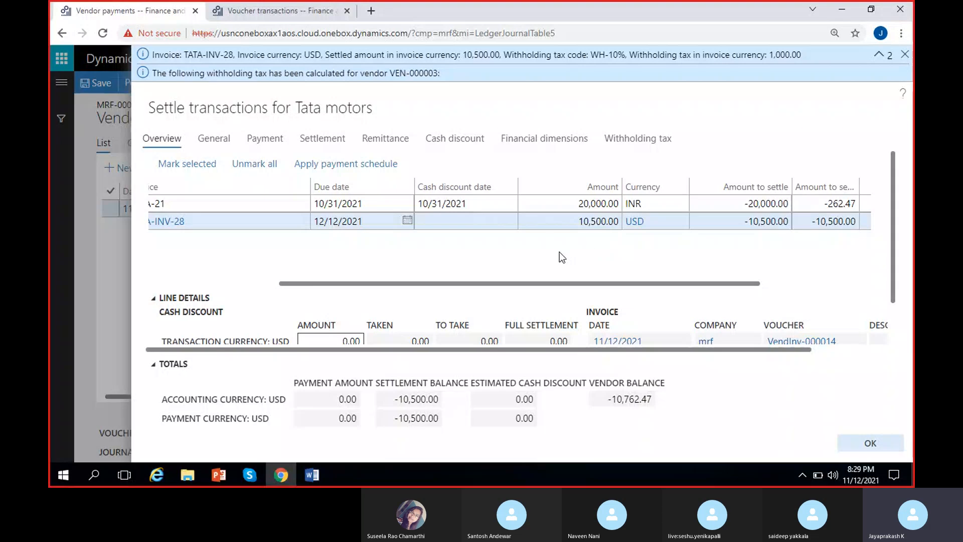
scroll(425, 196, left, 3)
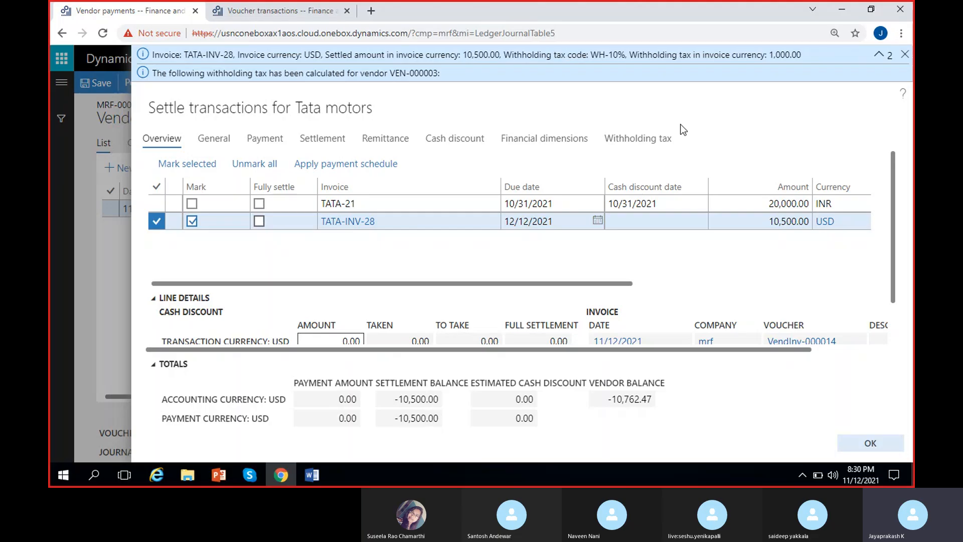
click(872, 443)
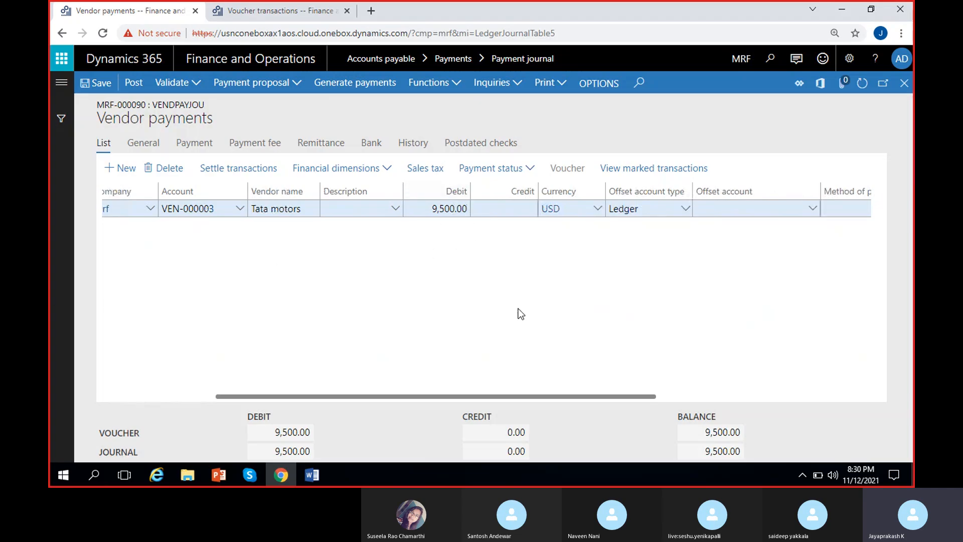
Step: Set the payment line's offset account to ledger account 100000 and post the vendor payment journal
scroll(518, 312, right, 3)
click(621, 214)
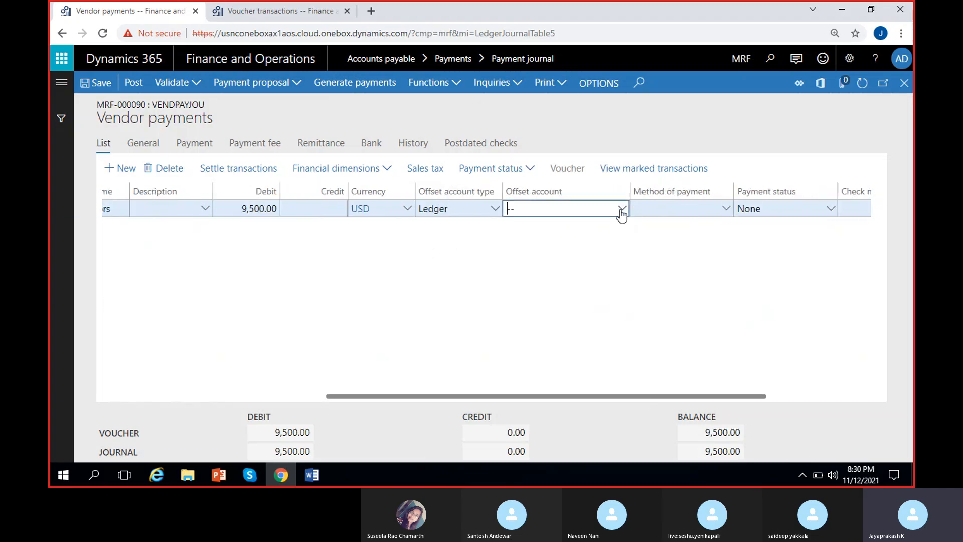
click(622, 210)
click(257, 240)
click(774, 262)
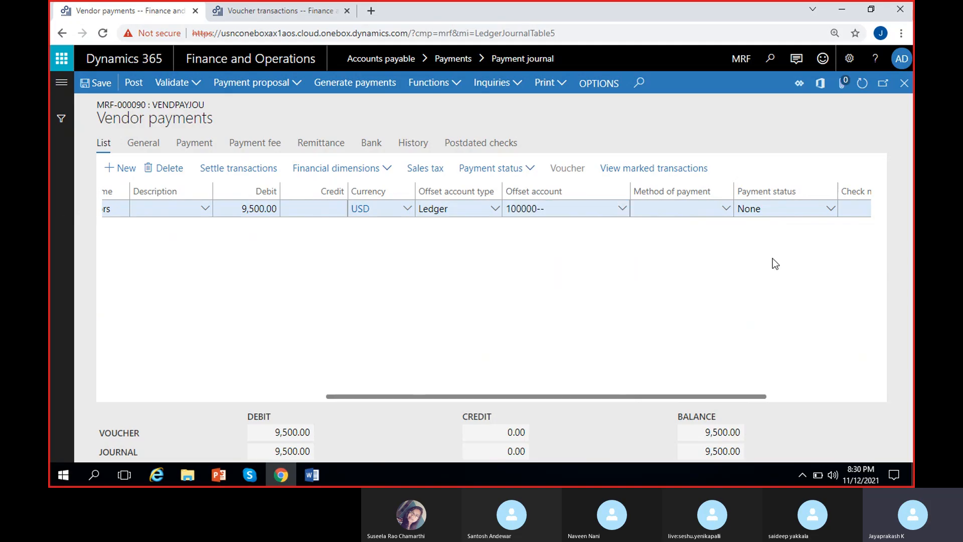
click(133, 86)
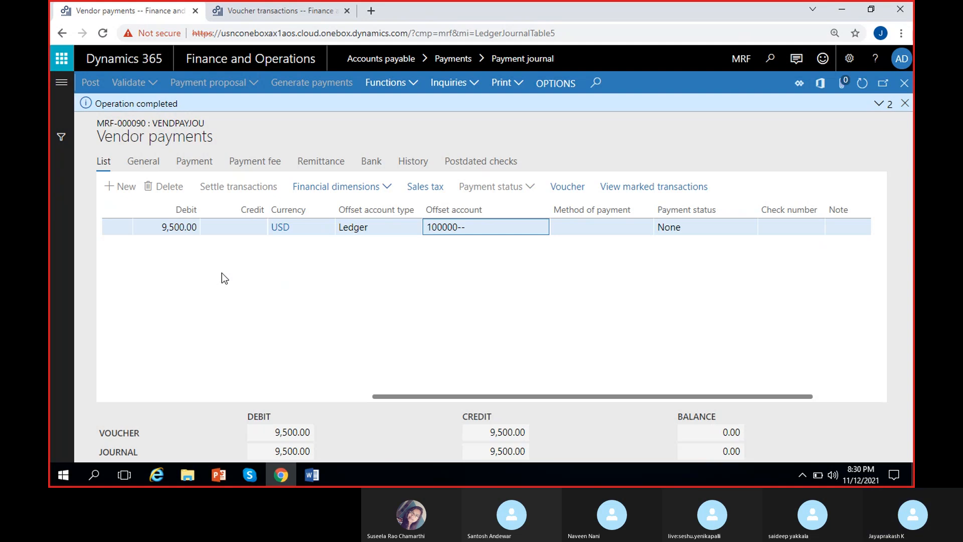
click(905, 103)
Step: Display the posted payment's voucher transactions and review the amounts on the Accounts payable and Cash lines
click(576, 168)
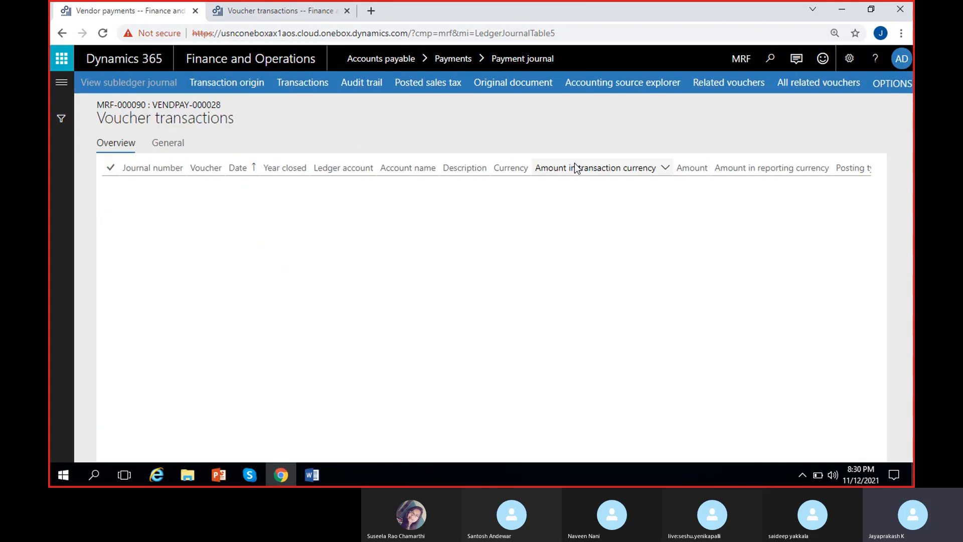
scroll(530, 258, right, 2)
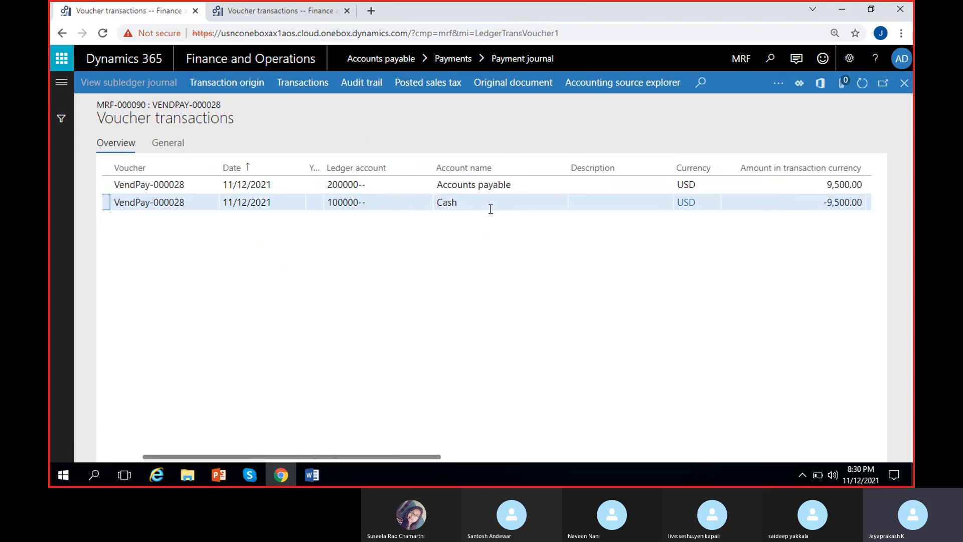
click(807, 206)
scroll(602, 281, right, 2)
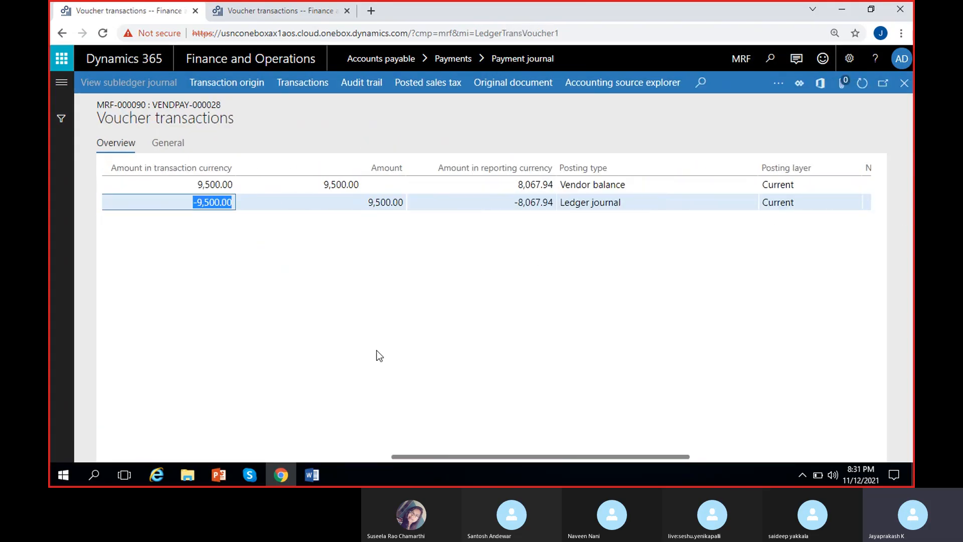
scroll(318, 347, left, 2)
scroll(248, 201, left, 2)
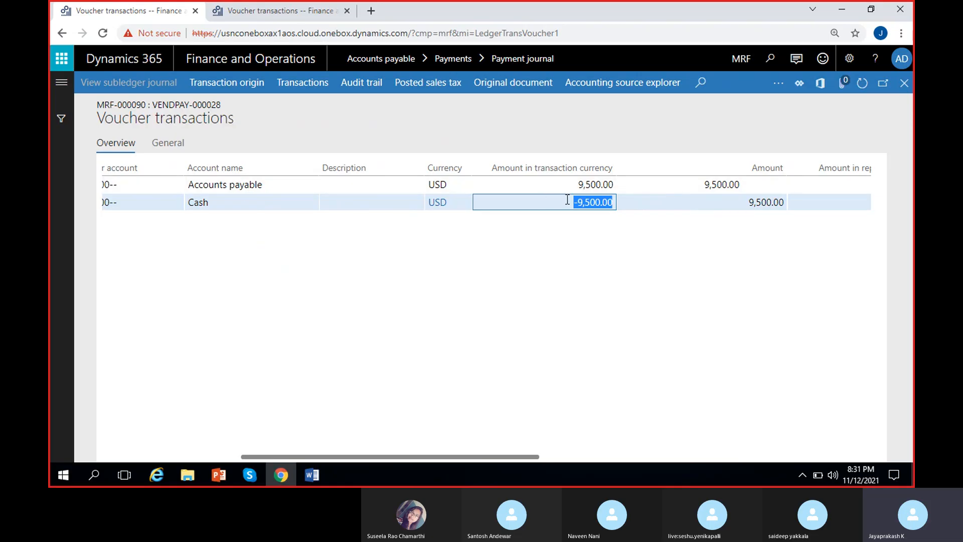
Step: Display the vouchers related to the posted payment and check the account name and transaction amount on the Withholding tax payable line
click(602, 185)
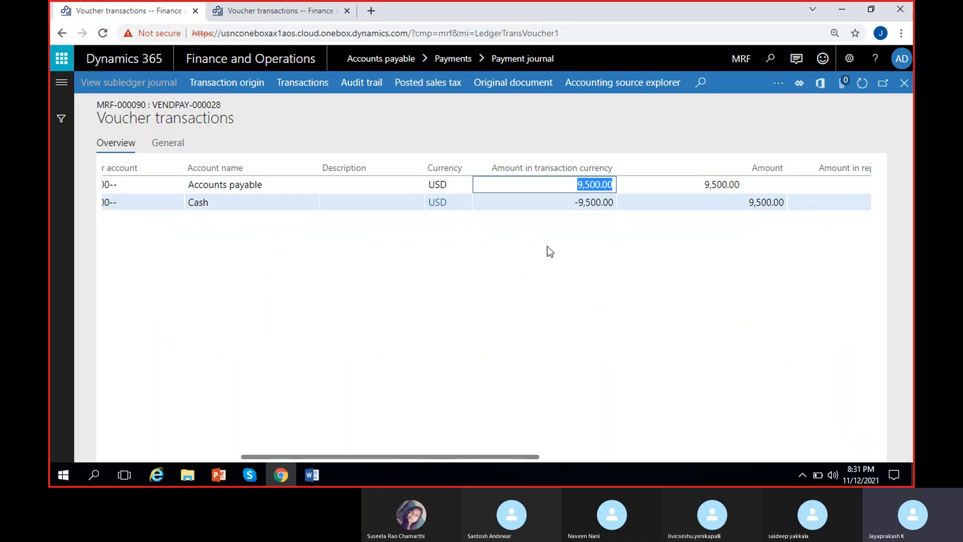
click(595, 245)
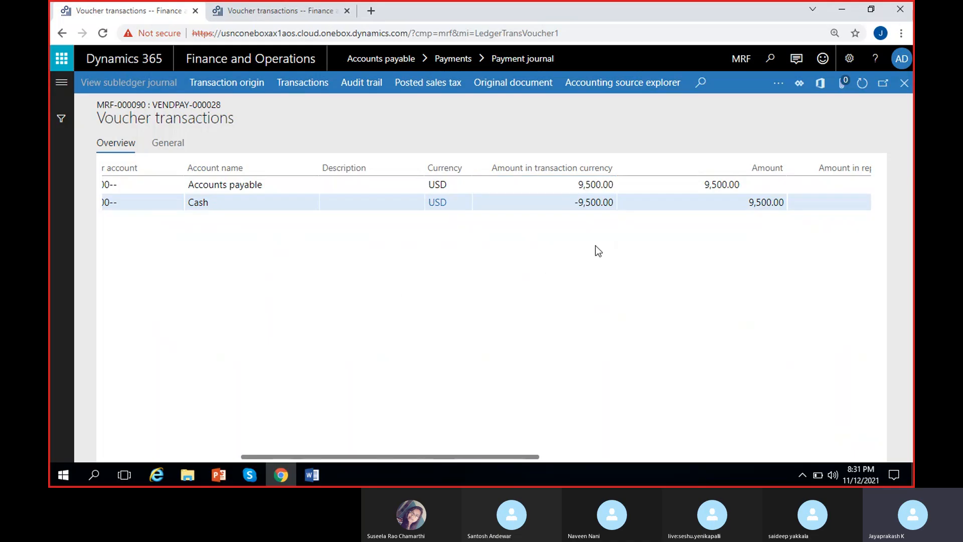
click(777, 86)
click(797, 126)
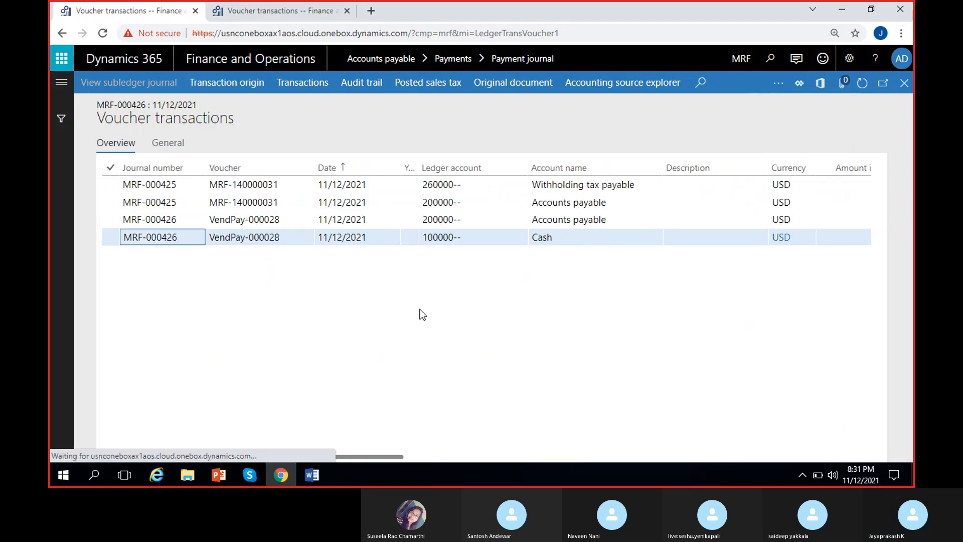
scroll(423, 314, right, 4)
click(401, 184)
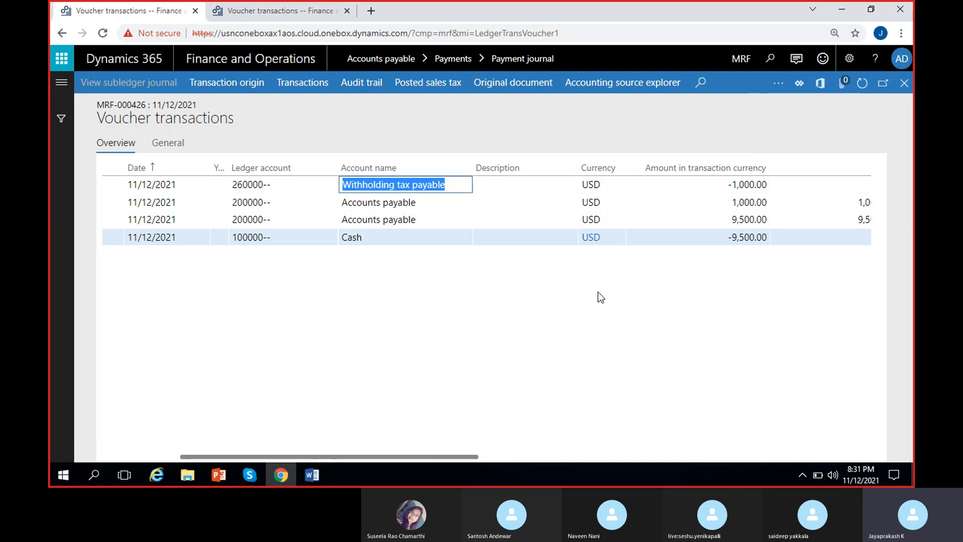
scroll(601, 297, right, 2)
click(627, 185)
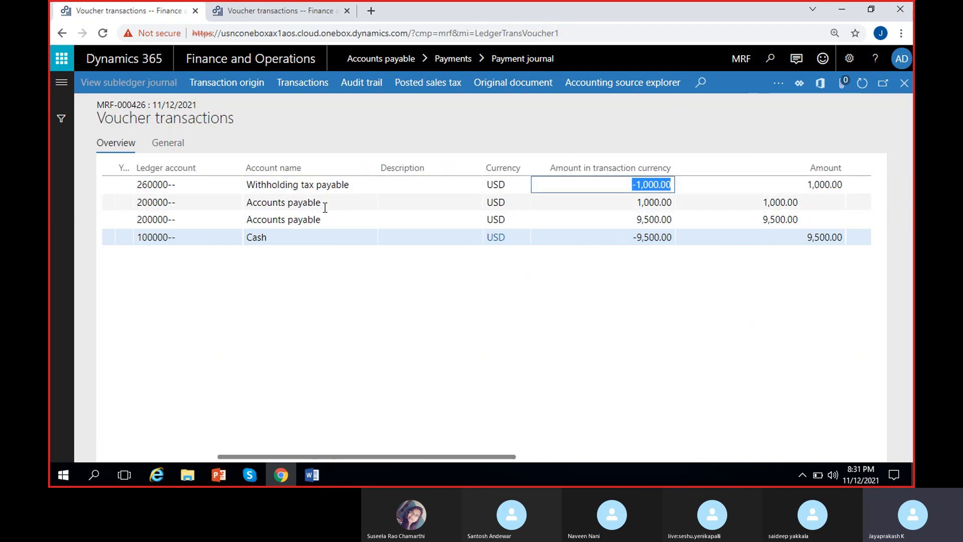
Step: Compare the withholding voucher's Accounts payable line with its Withholding tax payable line, including account names and the Accounts payable amount
click(326, 206)
click(647, 201)
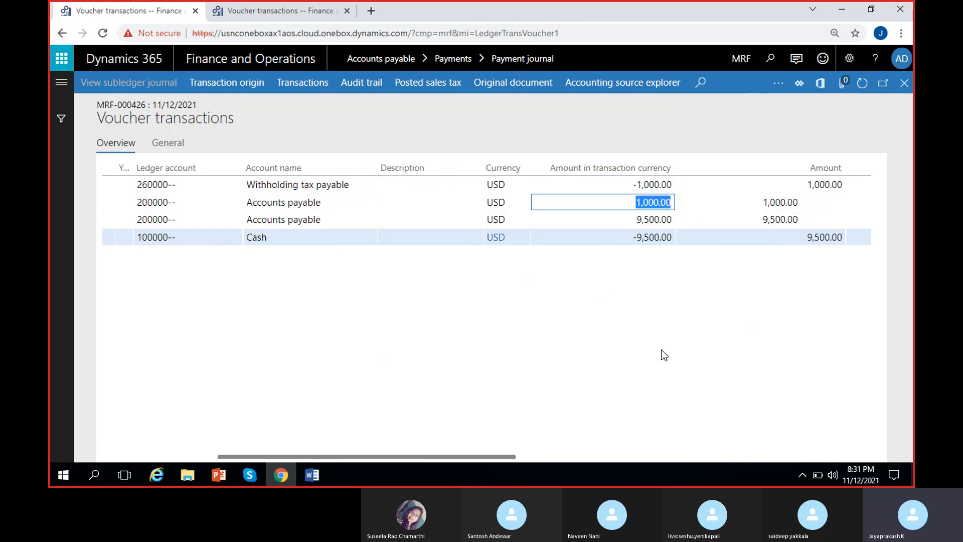
click(393, 202)
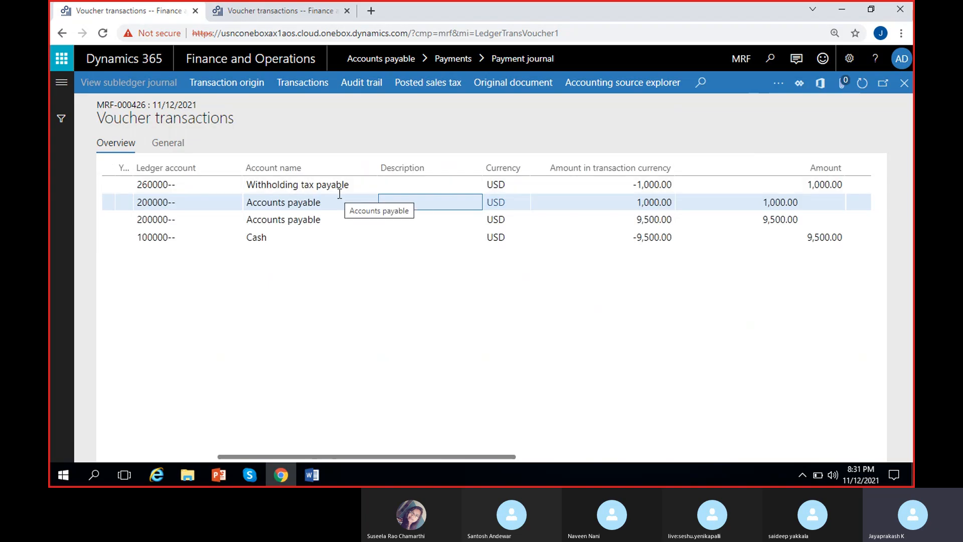
click(335, 204)
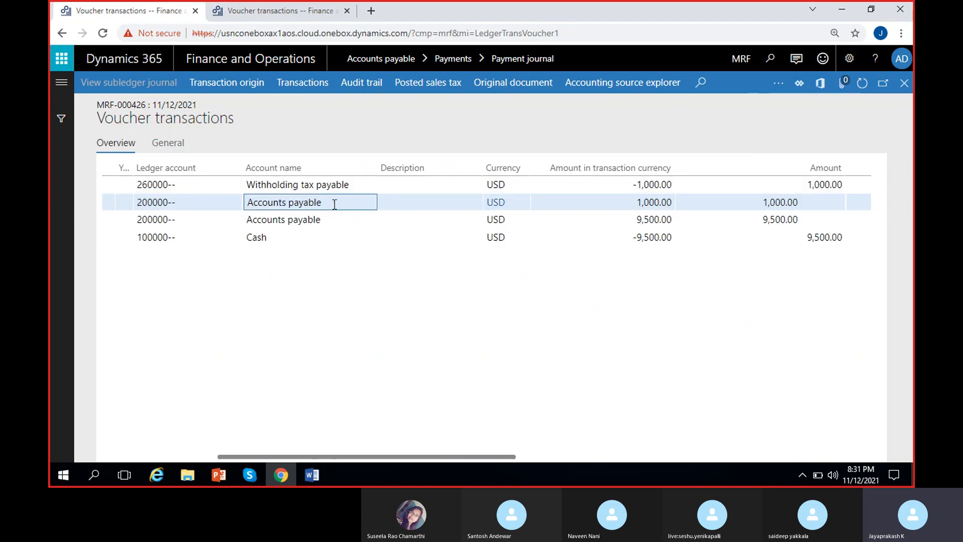
click(348, 184)
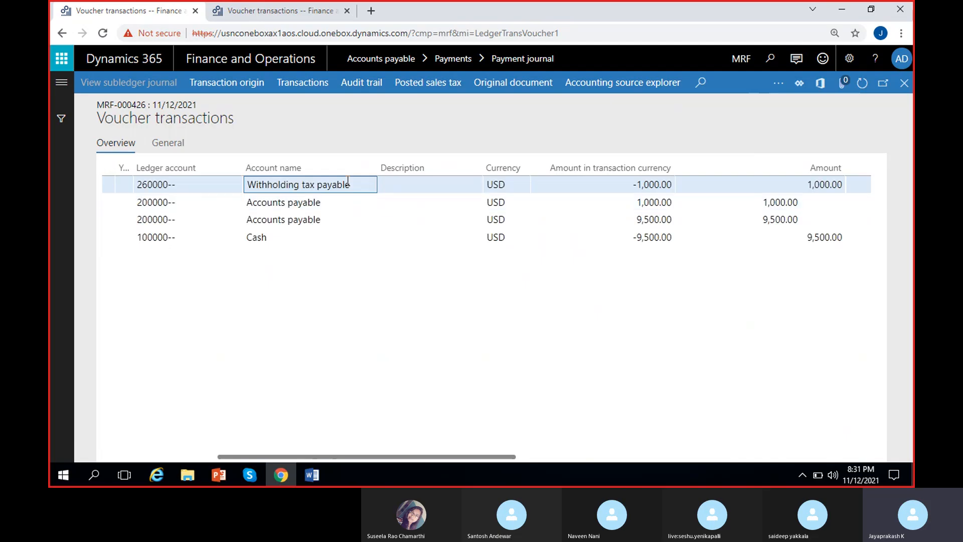
click(342, 202)
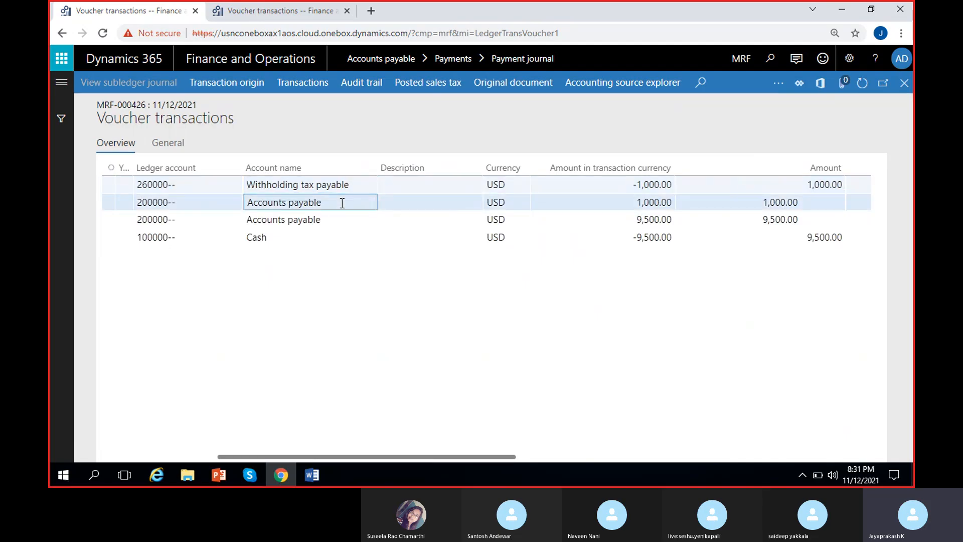
click(337, 183)
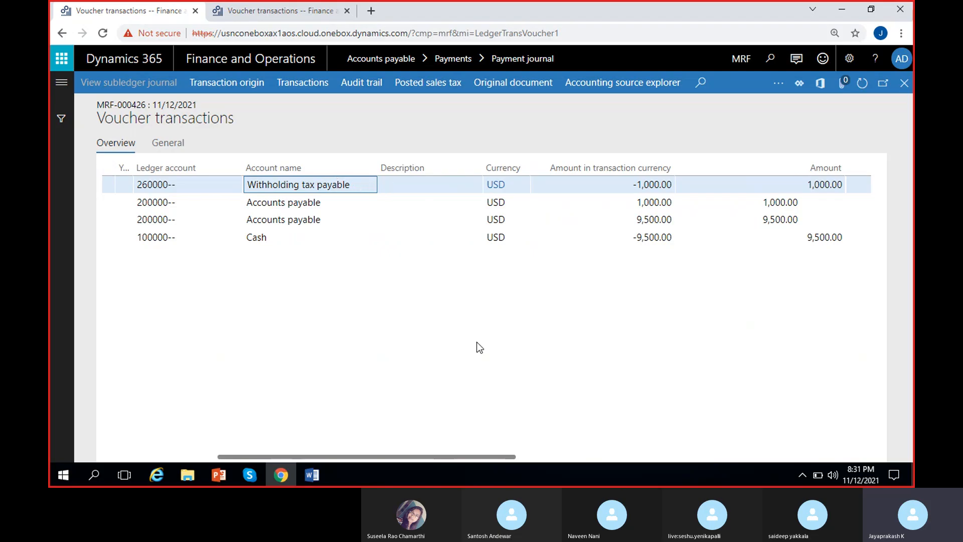
scroll(312, 398, left, 5)
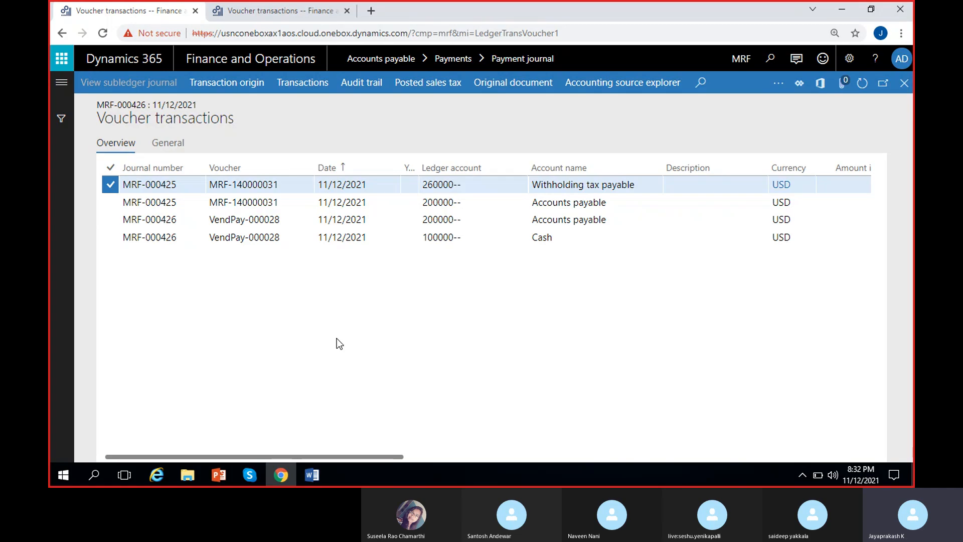
Step: Switch to the vendor invoice's voucher transactions and review its lines, including Tax receivable
click(249, 10)
click(586, 254)
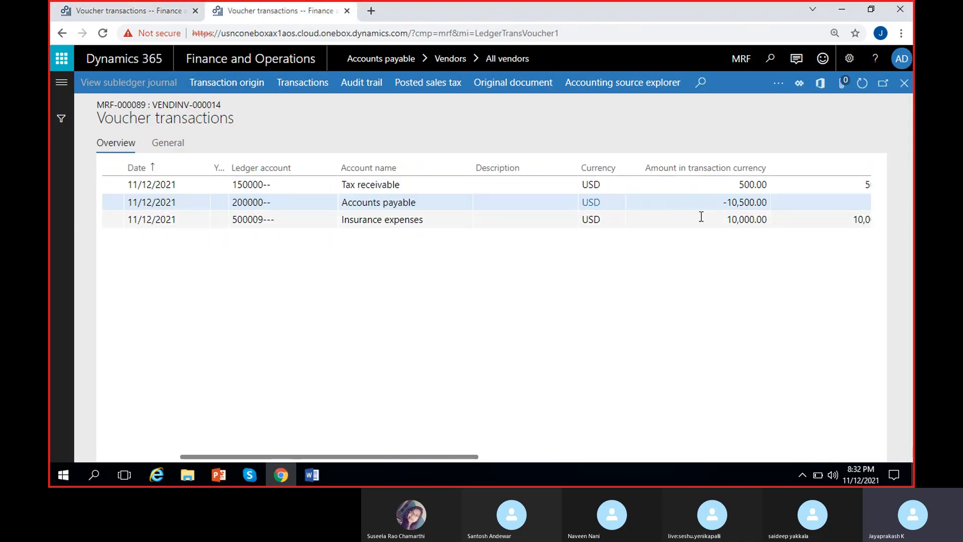
click(407, 183)
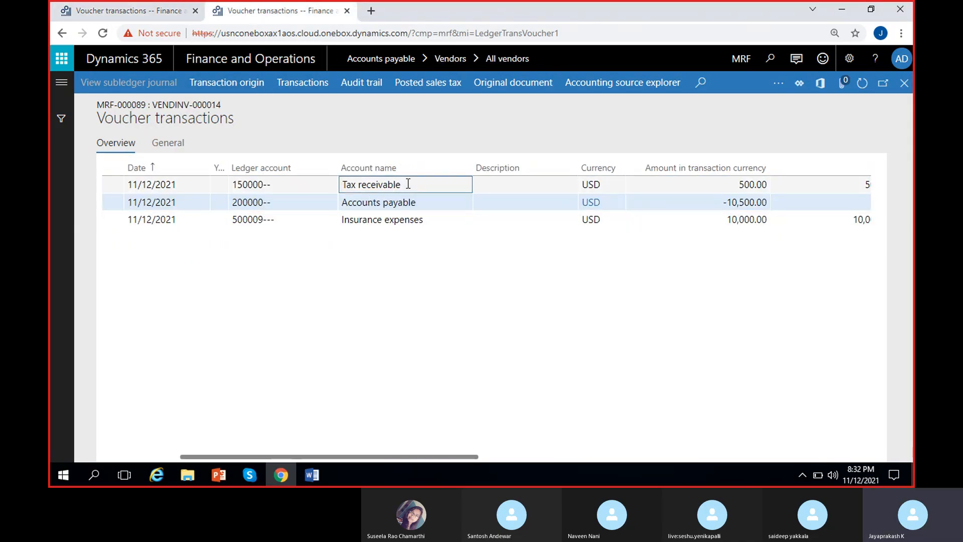
Step: Switch to the MS Dynamics 8 PM document in Word and review the Accounts payable and Expenses entries under Invoice
click(311, 475)
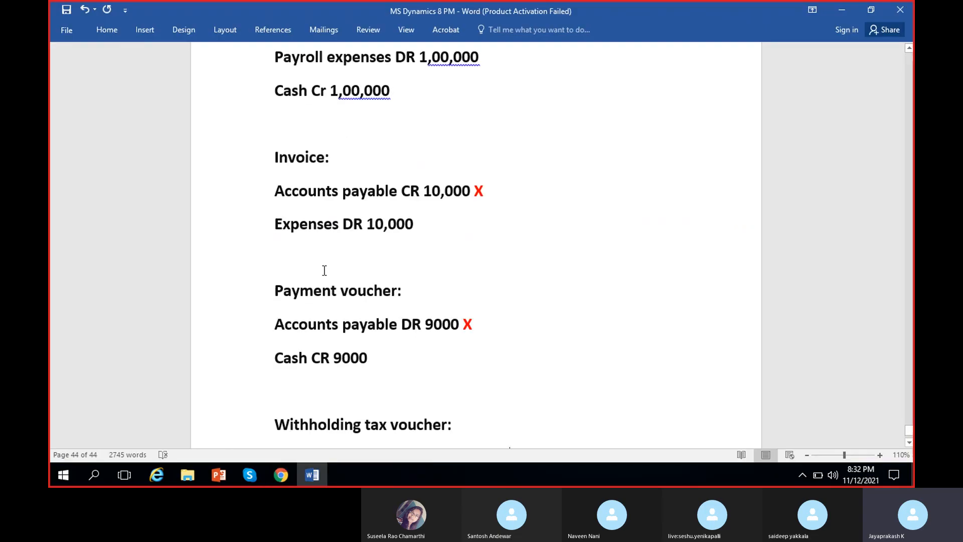
scroll(325, 270, up, 5)
scroll(350, 310, down, 1)
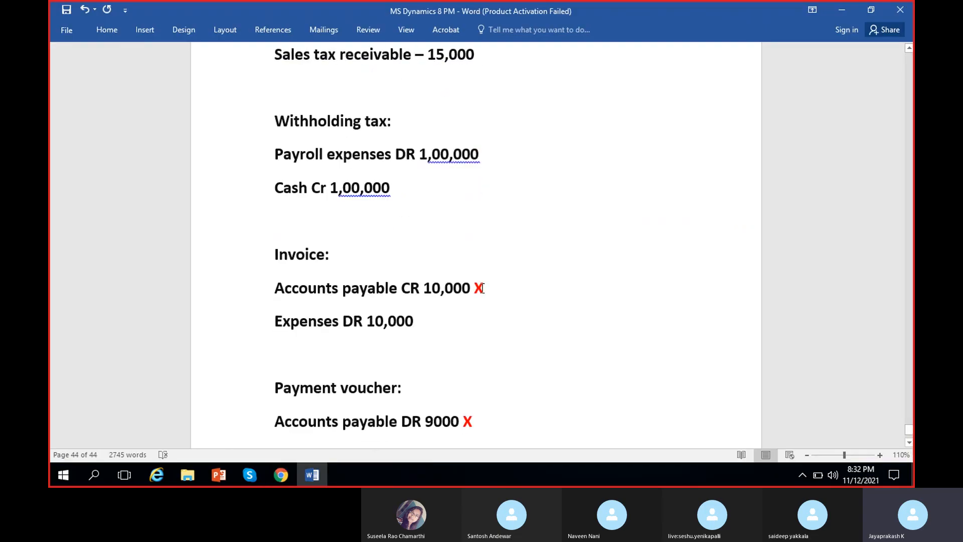
click(258, 283)
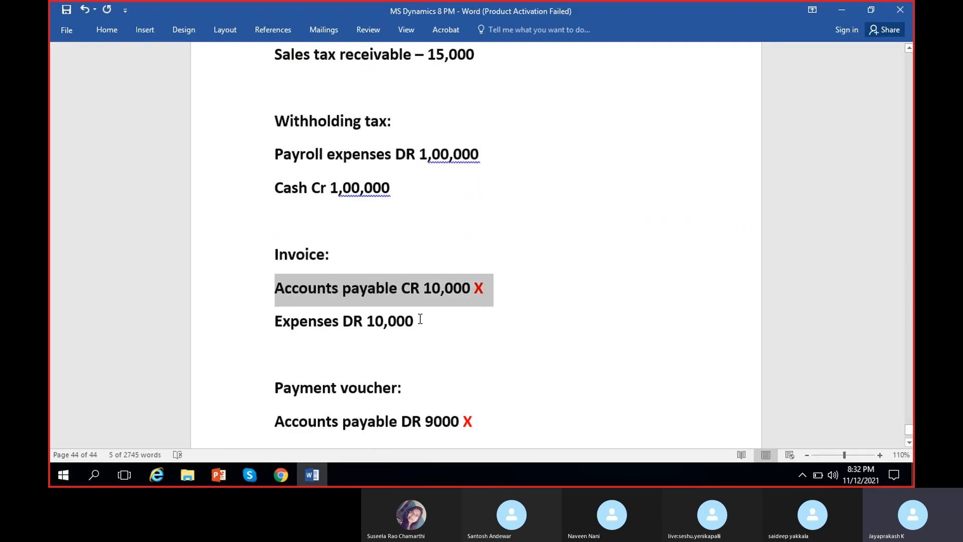
click(263, 326)
click(402, 354)
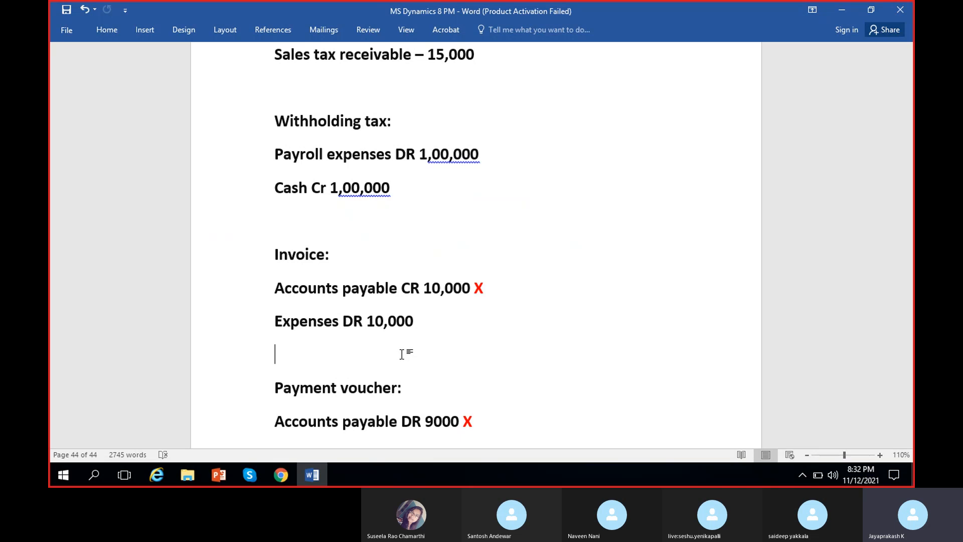
Step: Set the Accounts payable credit under Invoice to 9,000 and add a "Witholding tax" line below it
click(440, 288)
key(BackSpace)
key(BackSpace)
text(9)
click(485, 288)
key(Return)
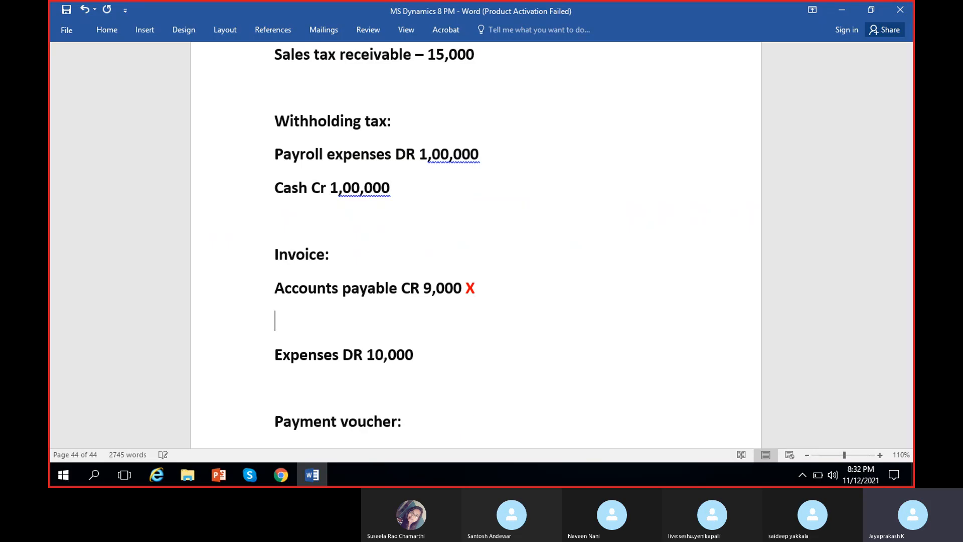
text(With)
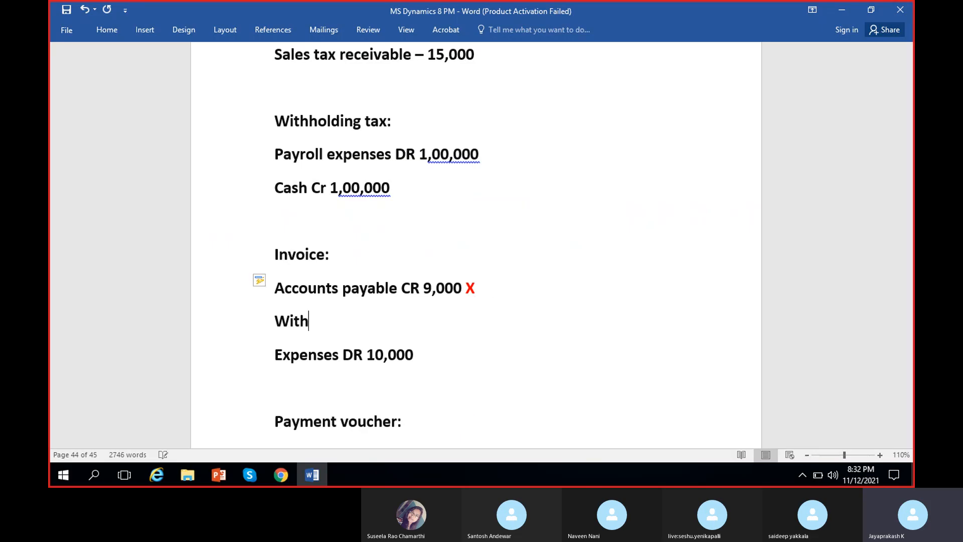
text(olding tax)
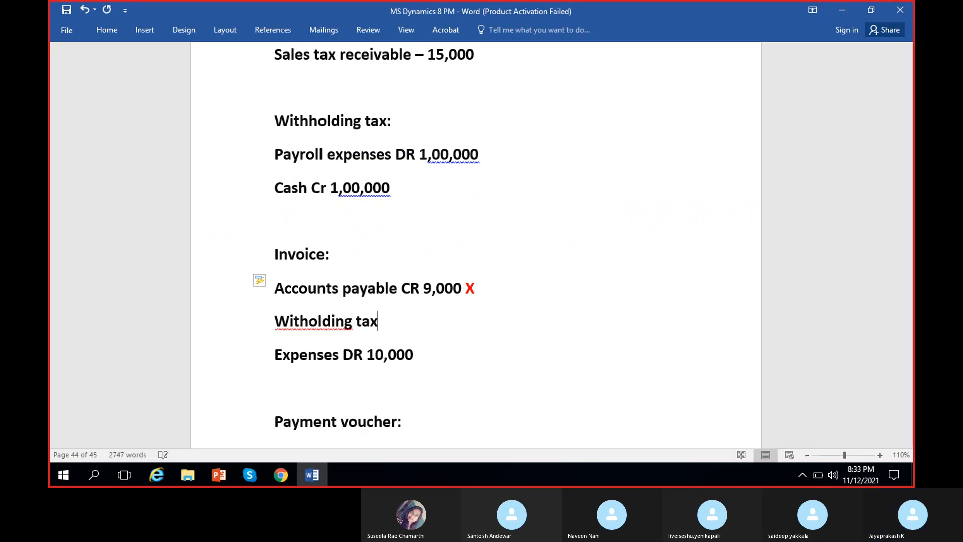
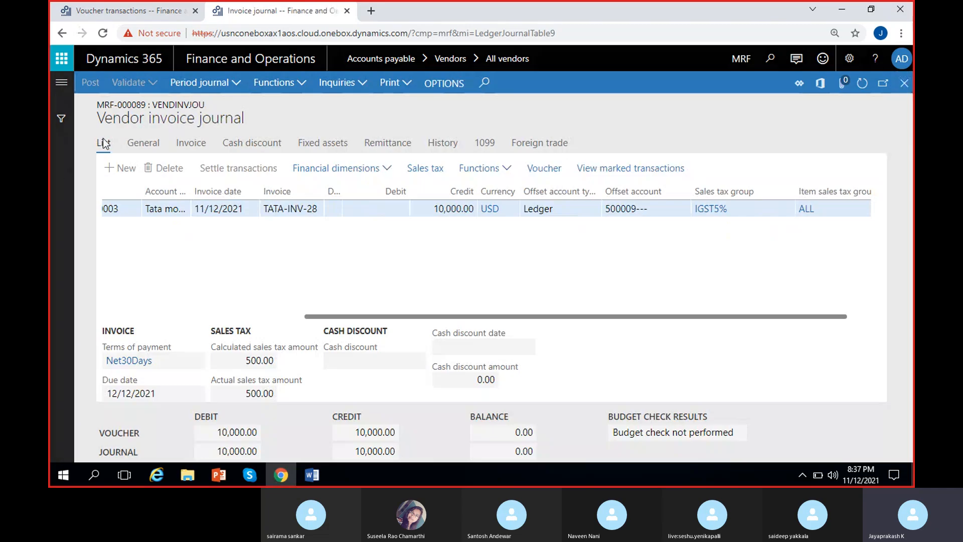
Step: Open the Sales tax payments inquiry from the Tax module's sales tax inquiries
click(61, 82)
scroll(115, 351, down, 9)
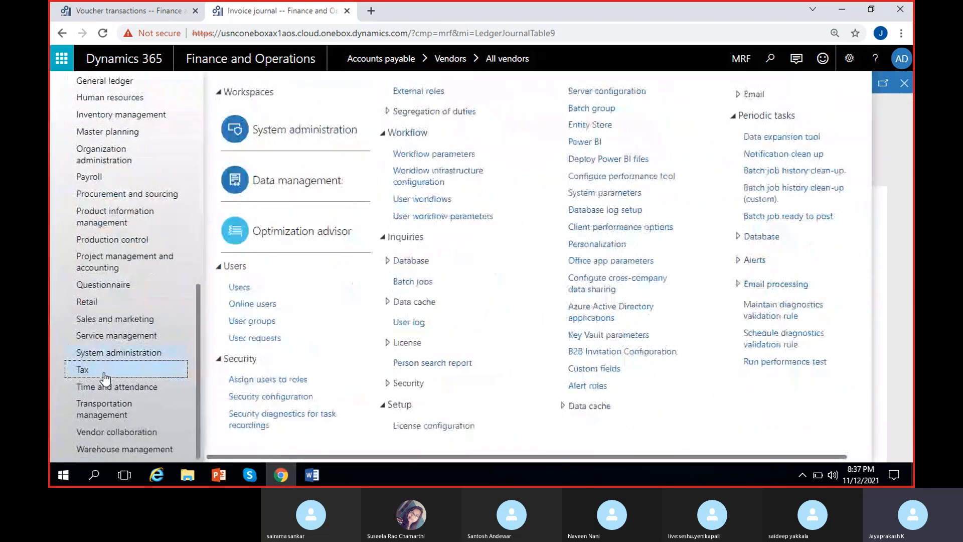
mouse_move(102, 374)
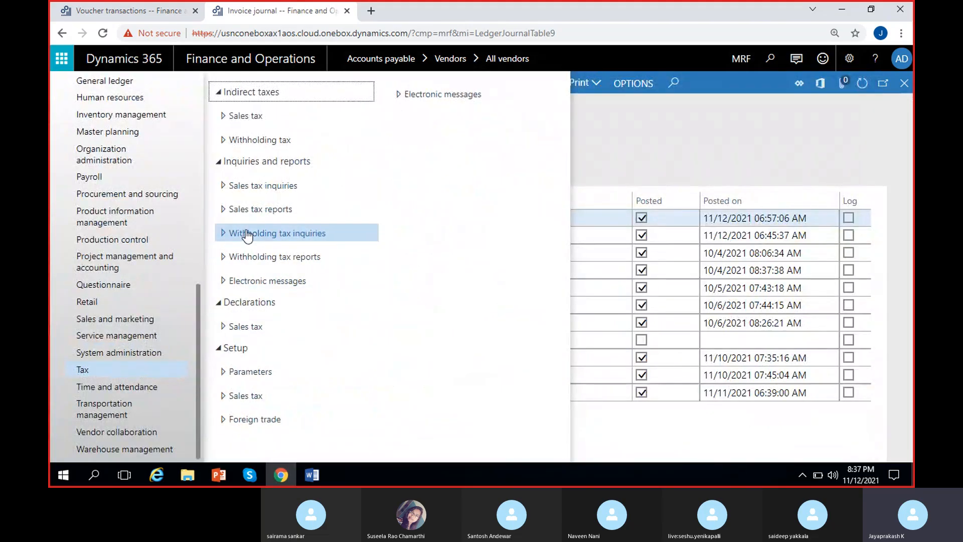
click(259, 188)
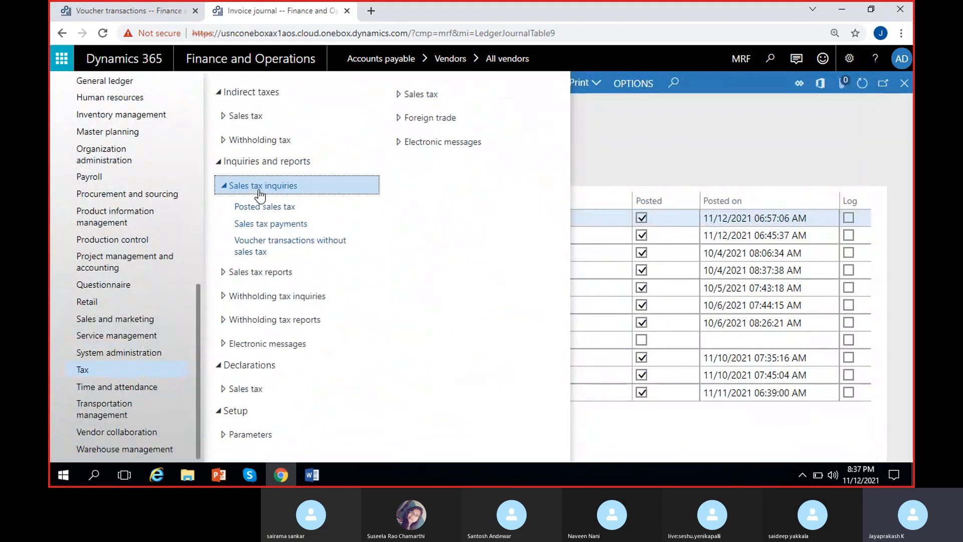
click(284, 225)
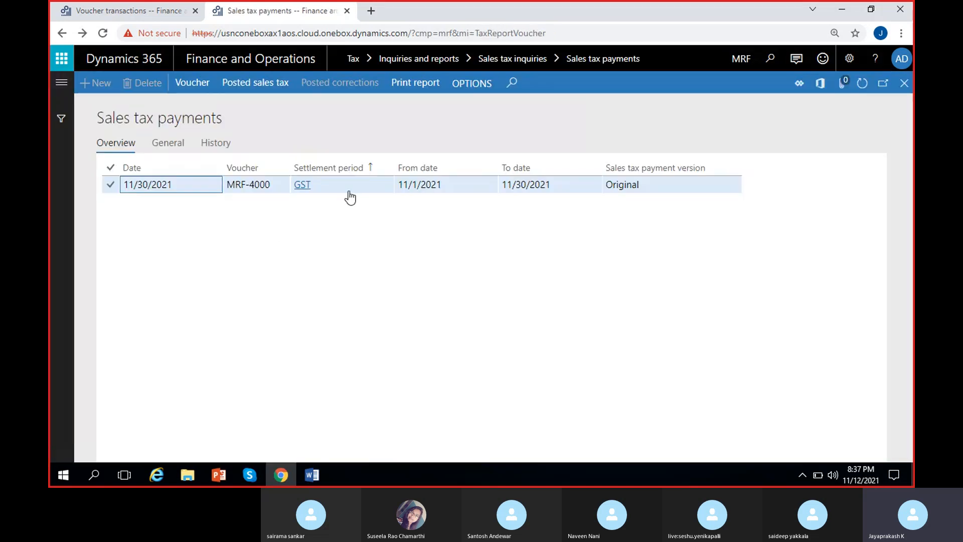
Step: Review the sales tax payment's voucher and GST settlement period, and close the inquiry
click(350, 195)
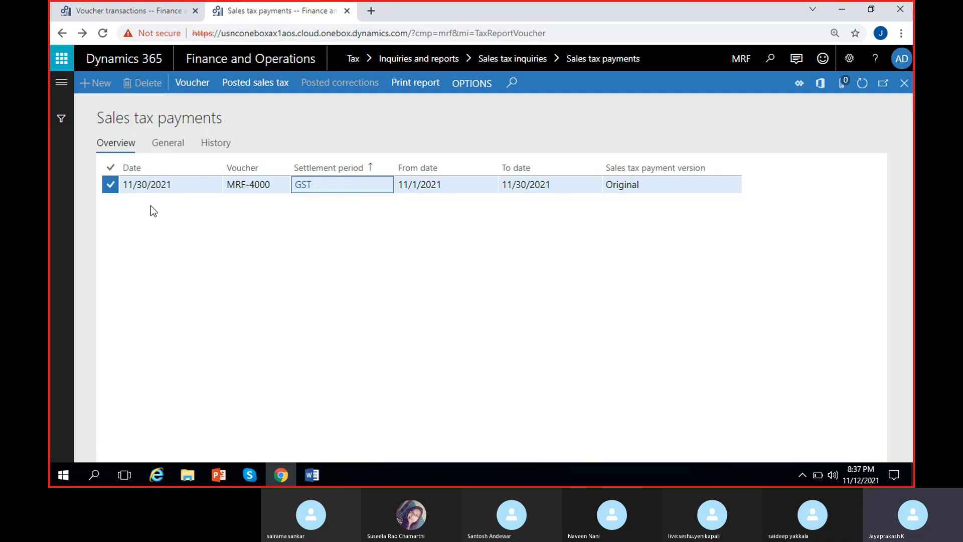
click(272, 185)
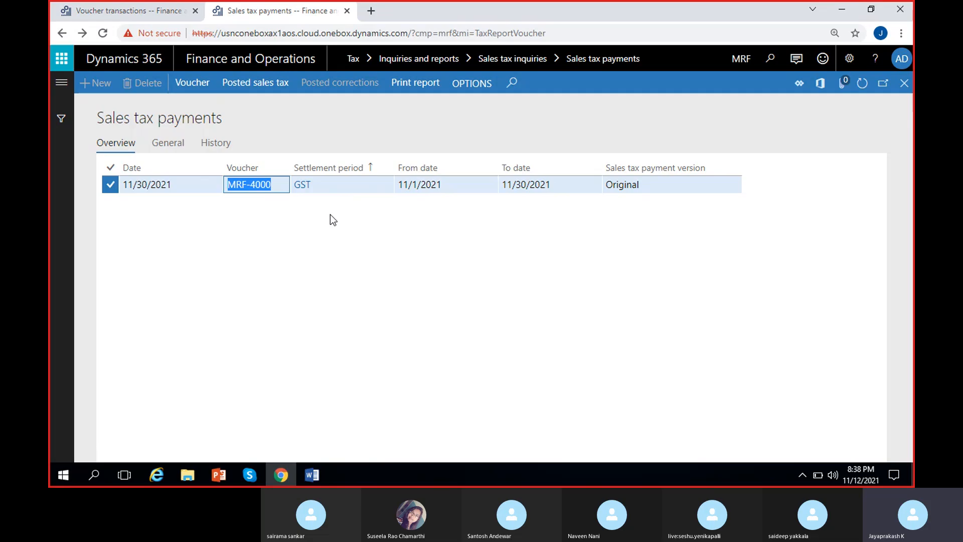
click(345, 189)
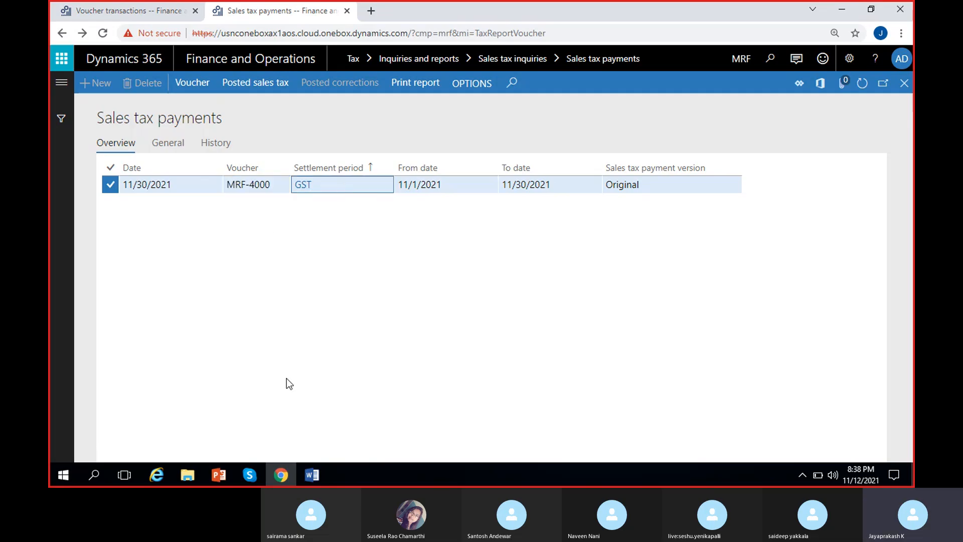
click(257, 185)
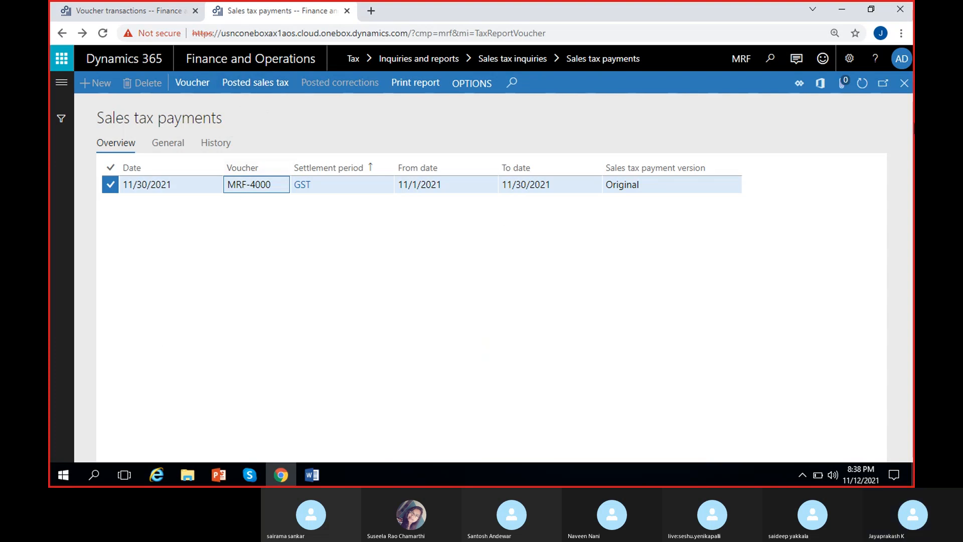
click(904, 85)
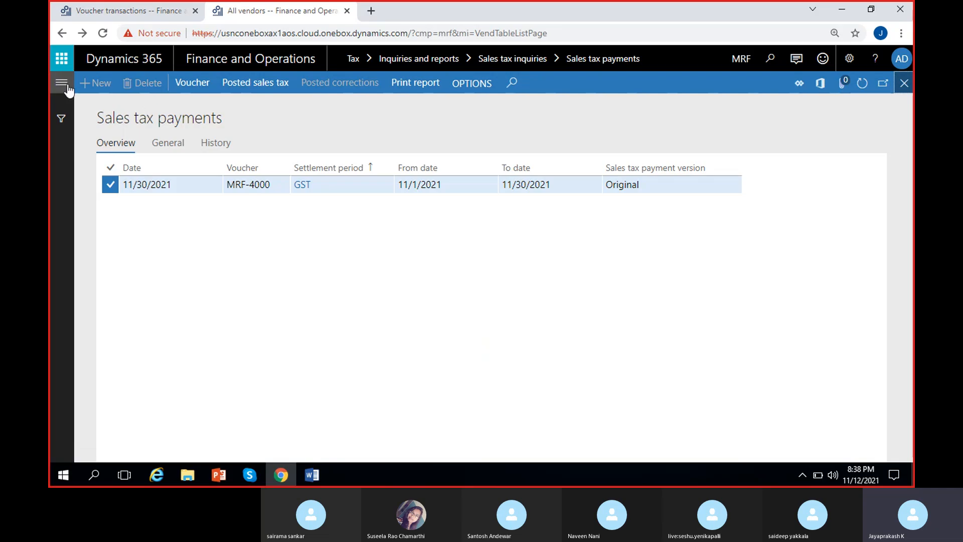
Step: Look through the sales tax reports and open the Posted withholding tax inquiry in the Tax module
click(62, 82)
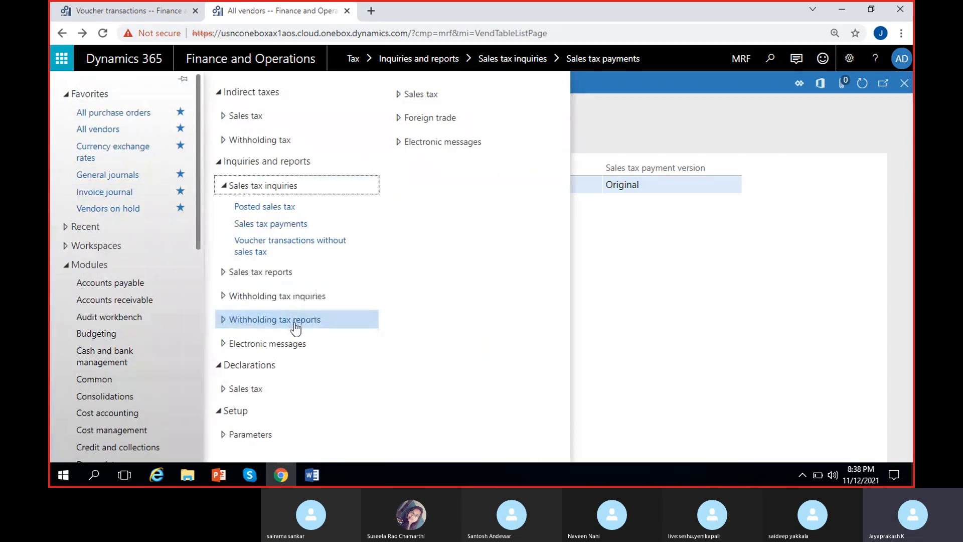
click(233, 273)
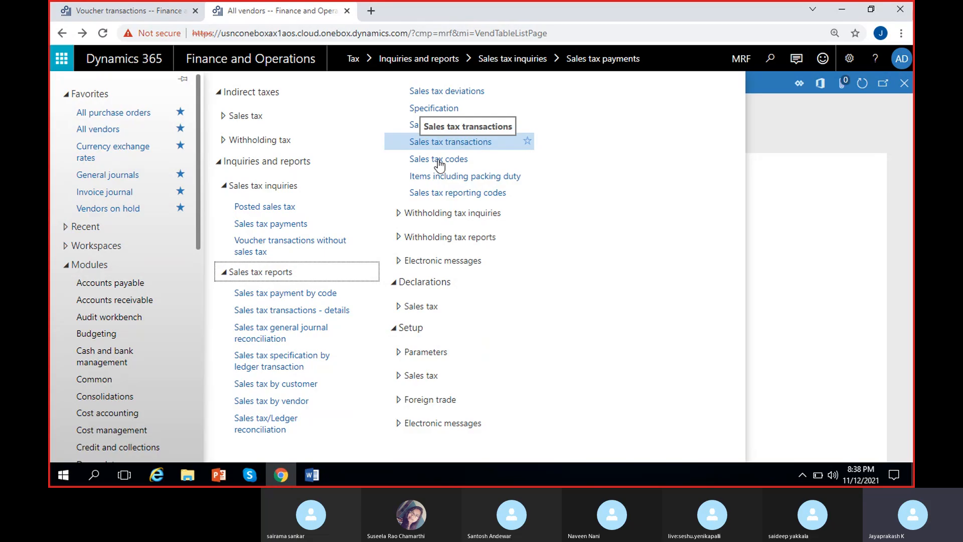
click(405, 215)
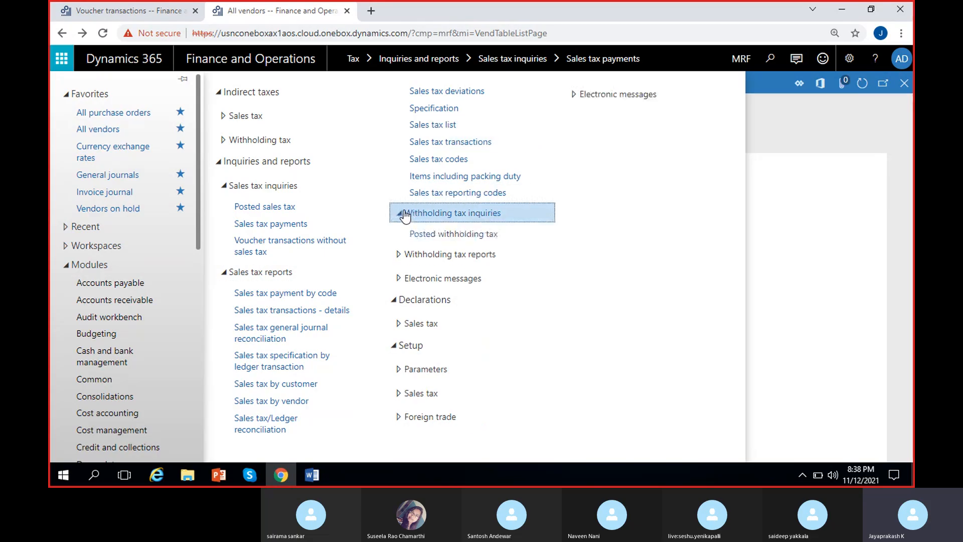
click(453, 234)
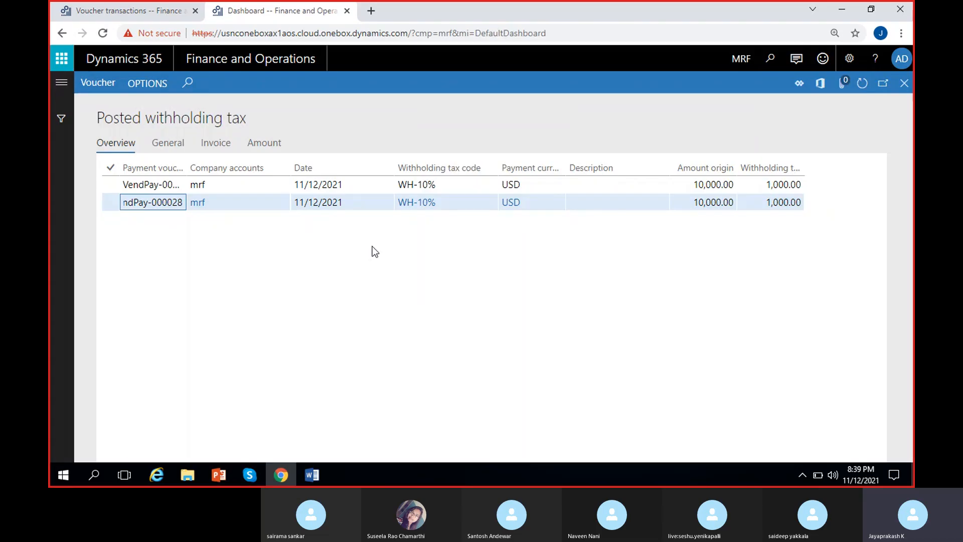
Step: Widen the Payment voucher column and examine the withholding tax amounts of both posted payments
drag(184, 168, 255, 168)
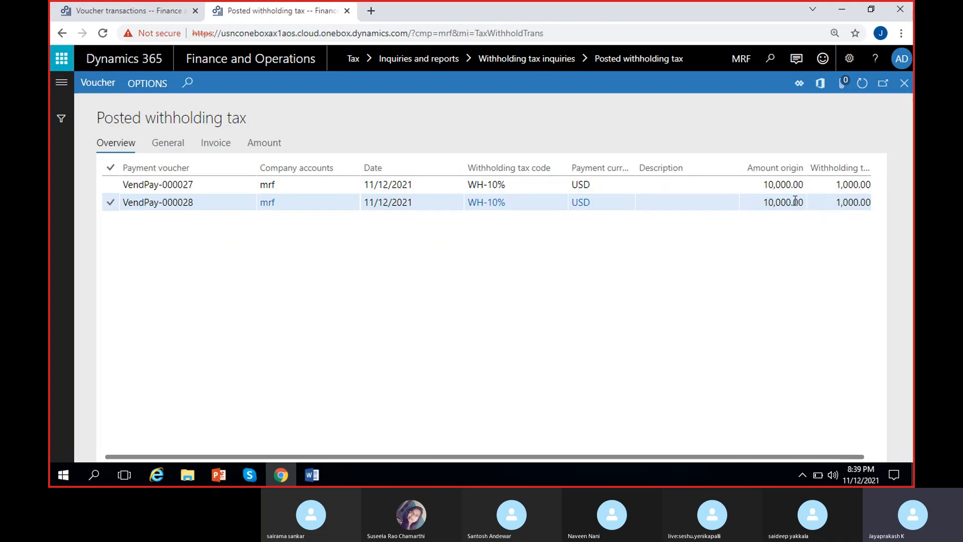
click(848, 185)
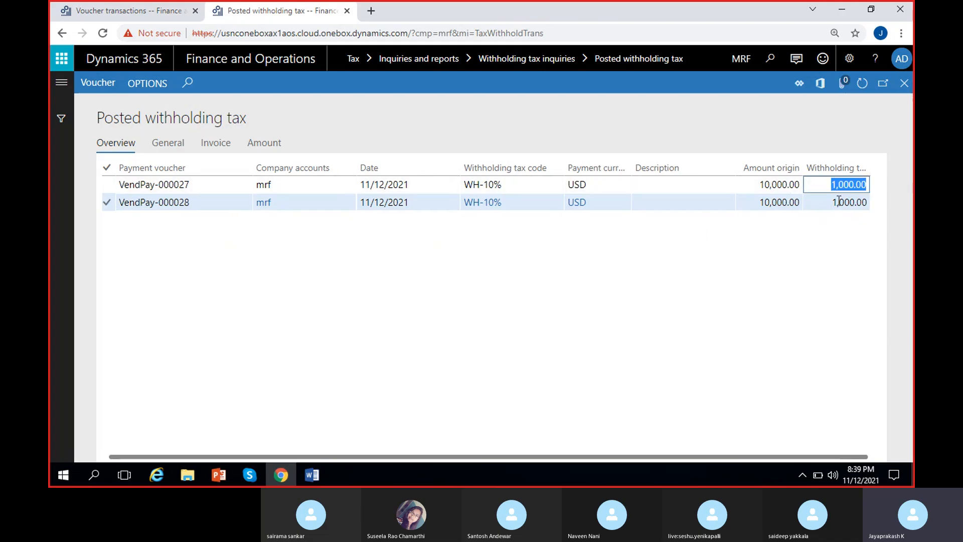
click(831, 200)
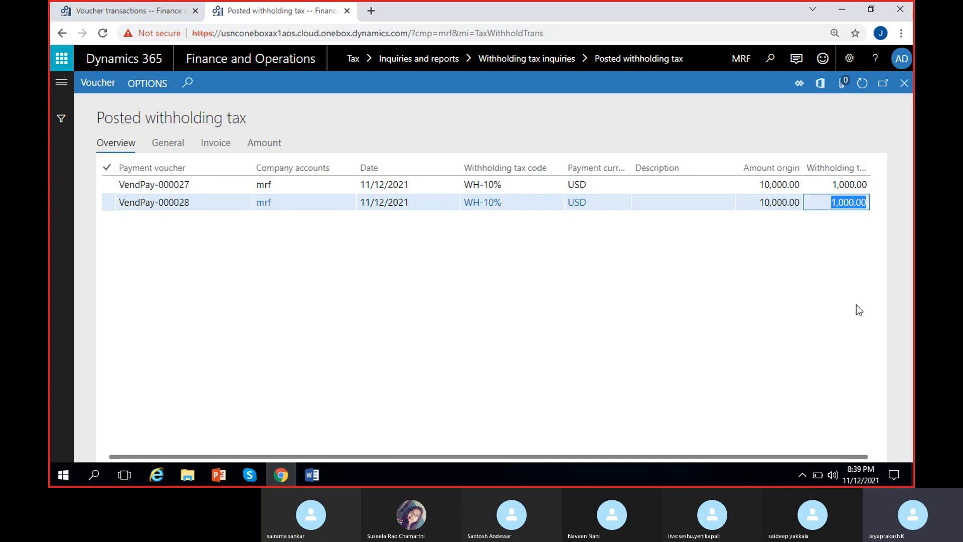
Step: Check which withholding tax reports and sales tax declaration tasks the Tax module offers
click(62, 82)
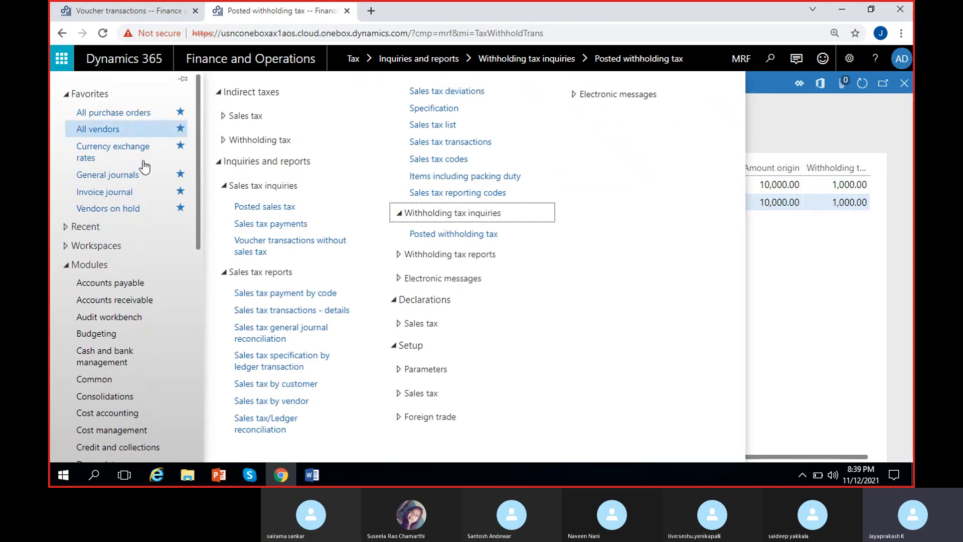
click(406, 256)
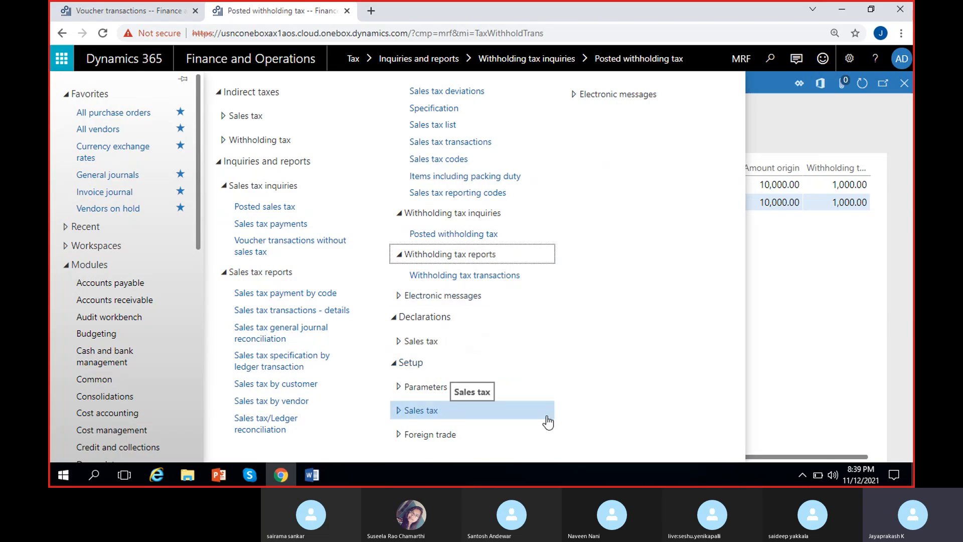
click(402, 347)
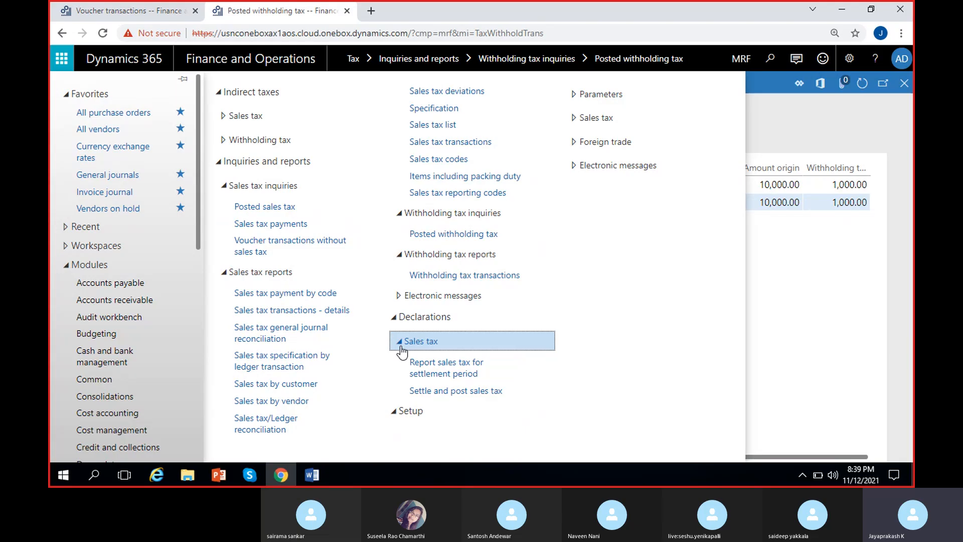
Step: Search the web in a new browser tab for "withholdind tax new d365" and switch to the suggested query "withholding tax in d365"
click(371, 11)
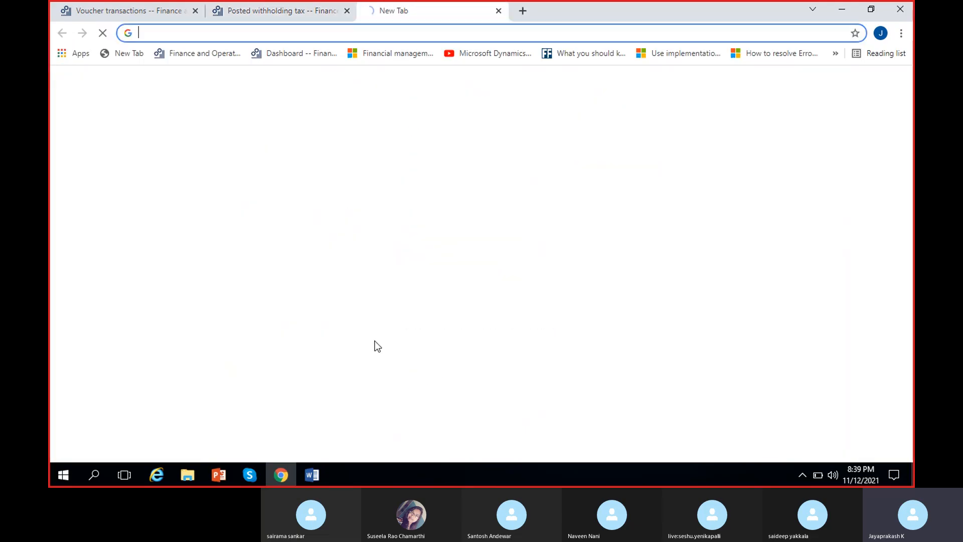
text(with)
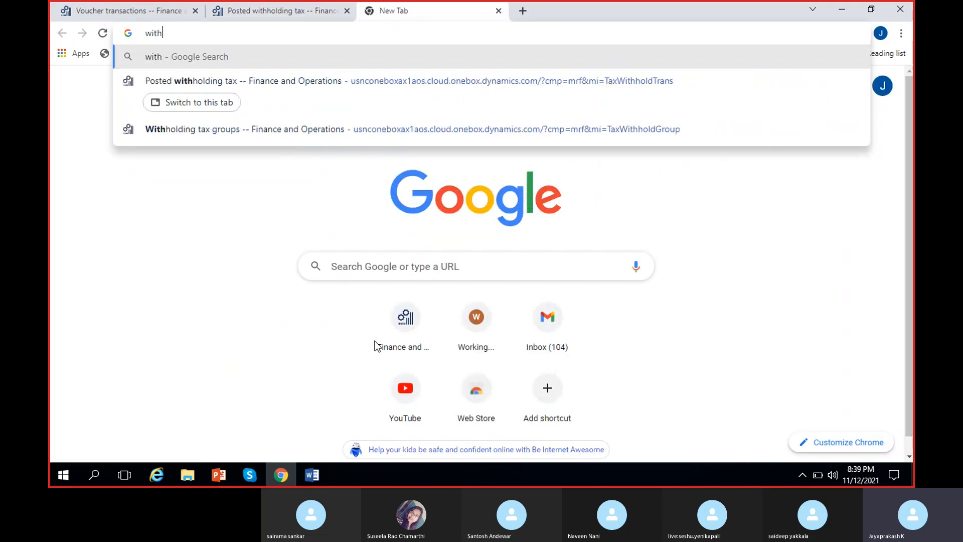
text(holdind)
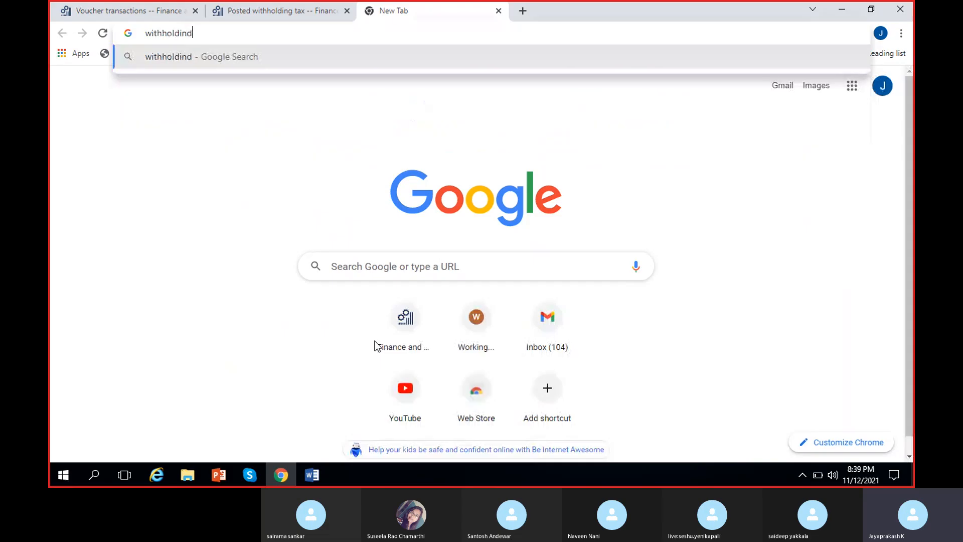
text( tax new d37)
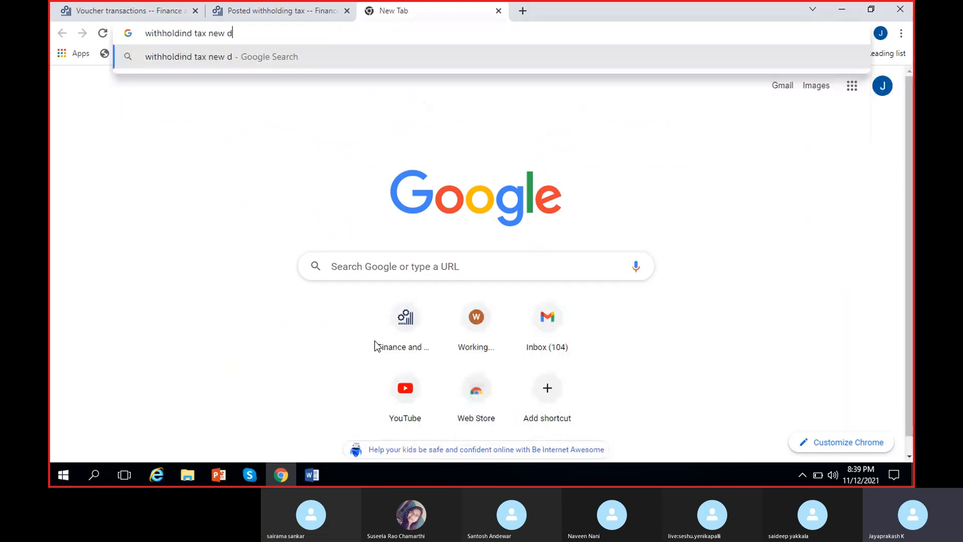
key(BackSpace)
text(65)
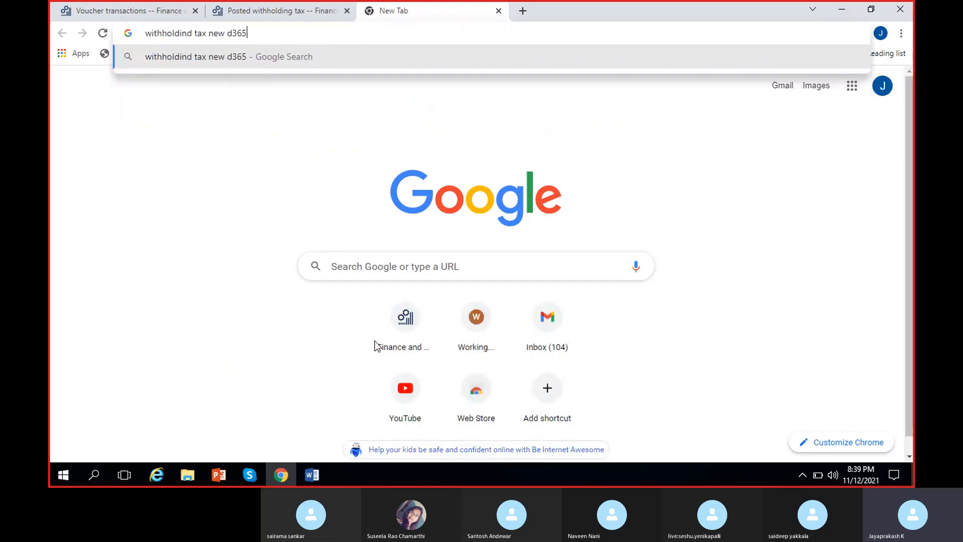
key(Return)
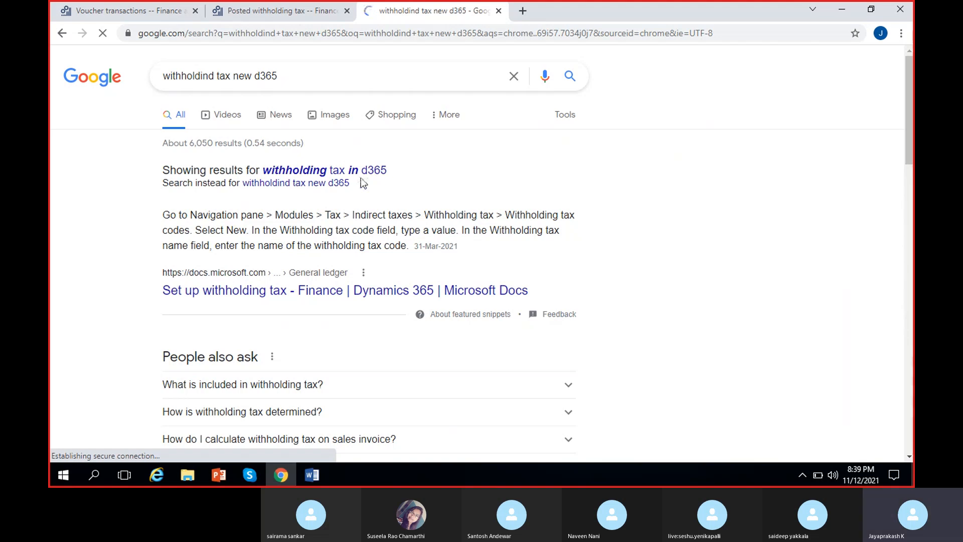
click(368, 172)
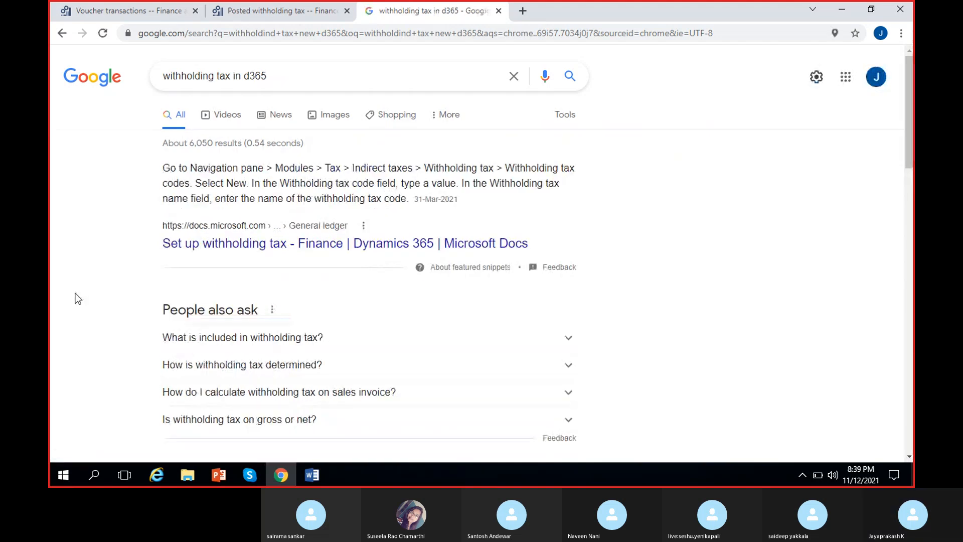
Step: Open the Microsoft Docs article "Set up withholding tax" and read through its setup procedure
click(249, 246)
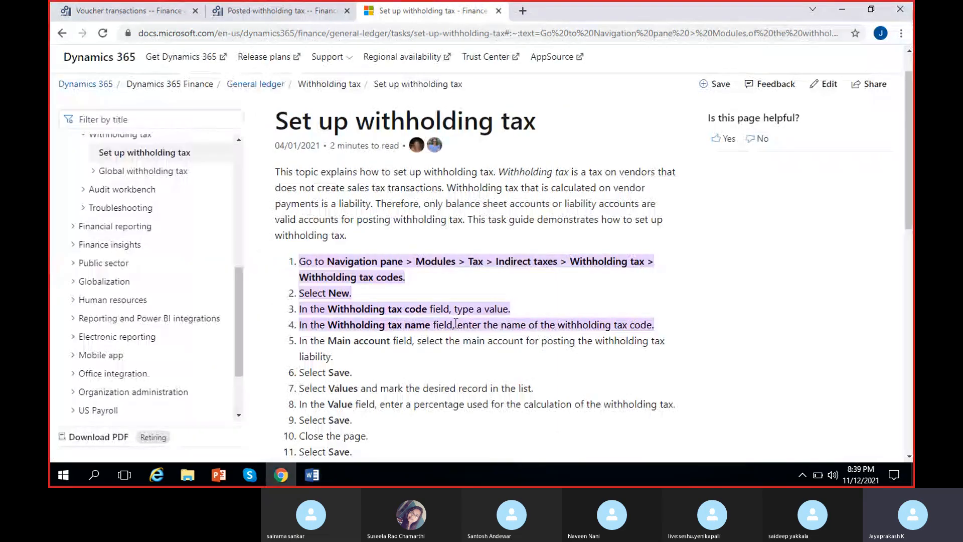
scroll(456, 324, down, 2)
scroll(454, 327, down, 2)
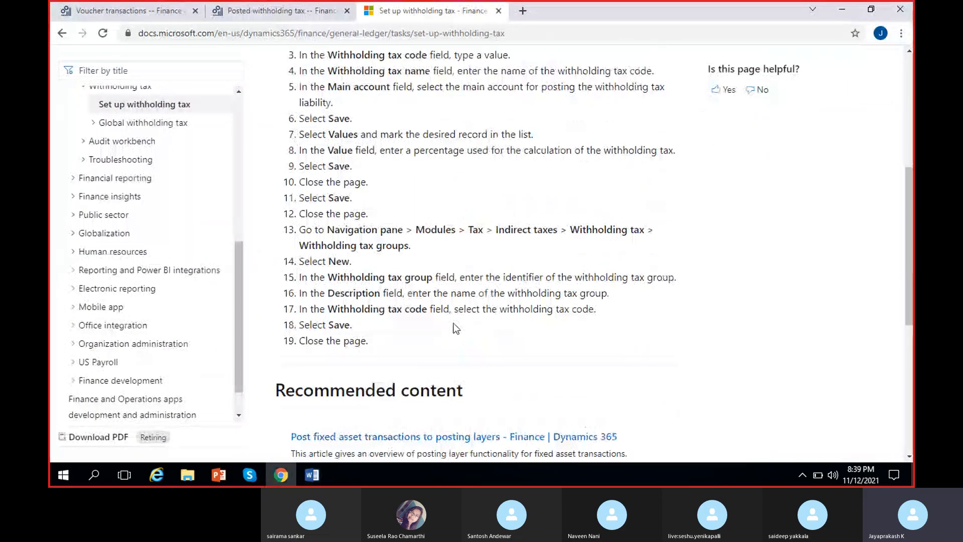
scroll(456, 329, down, 2)
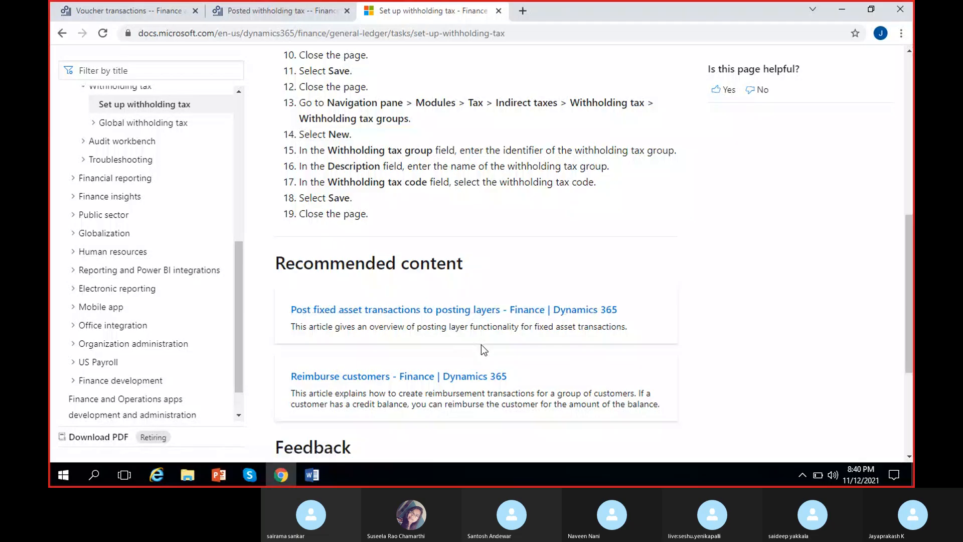
scroll(484, 350, up, 6)
scroll(483, 350, down, 4)
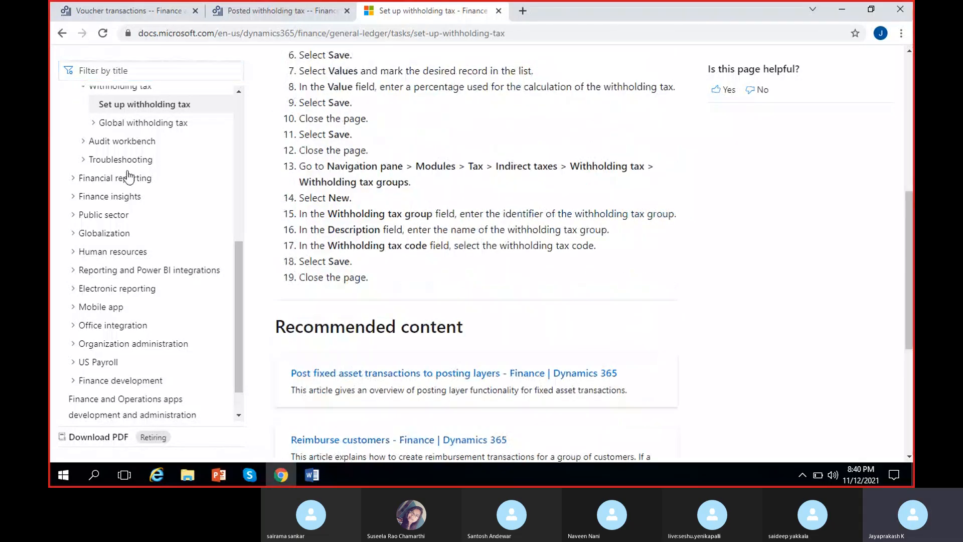
Step: Read the Global withholding tax overview, including how to turn the feature on, and open the "Set up global withholding tax" article
click(144, 124)
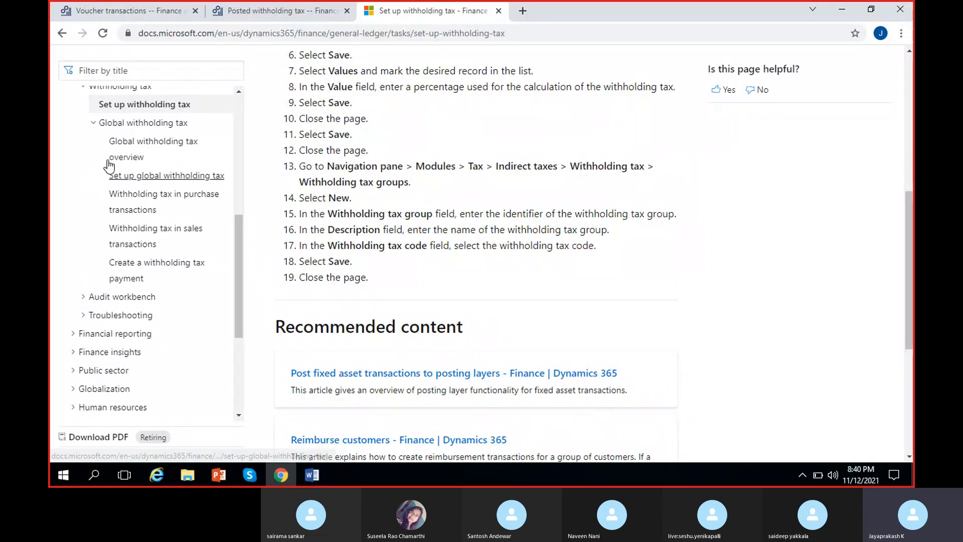
click(131, 143)
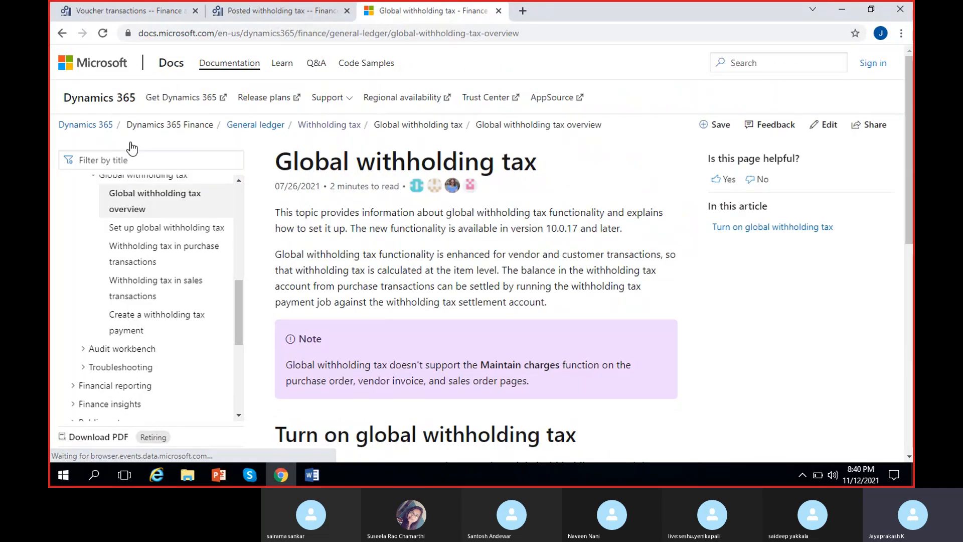
scroll(407, 264, down, 7)
scroll(405, 264, up, 3)
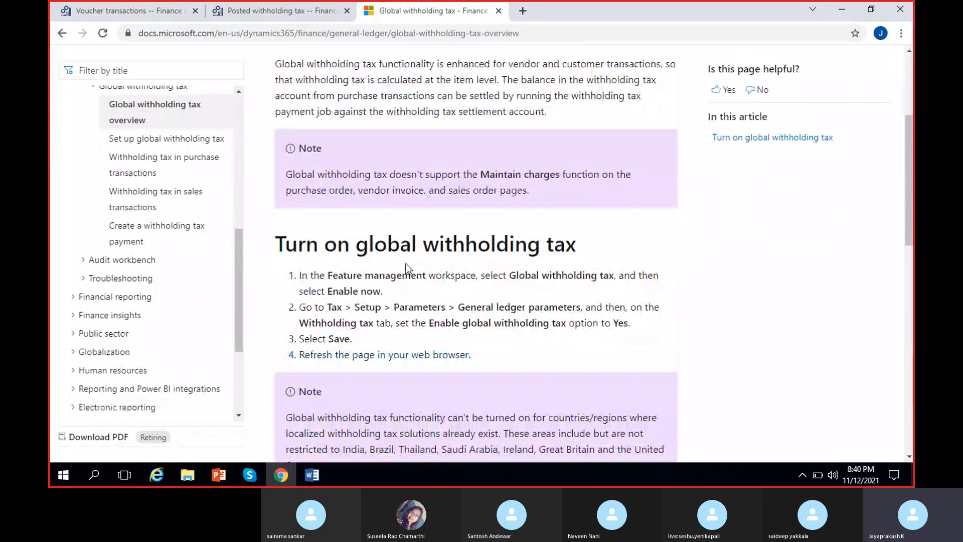
scroll(406, 264, down, 6)
scroll(405, 264, up, 5)
scroll(237, 251, up, 1)
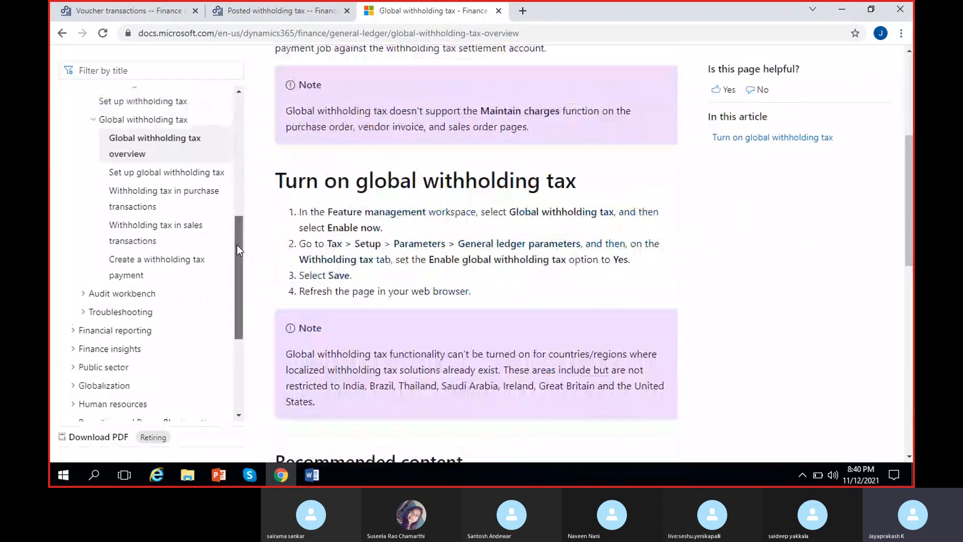
click(189, 172)
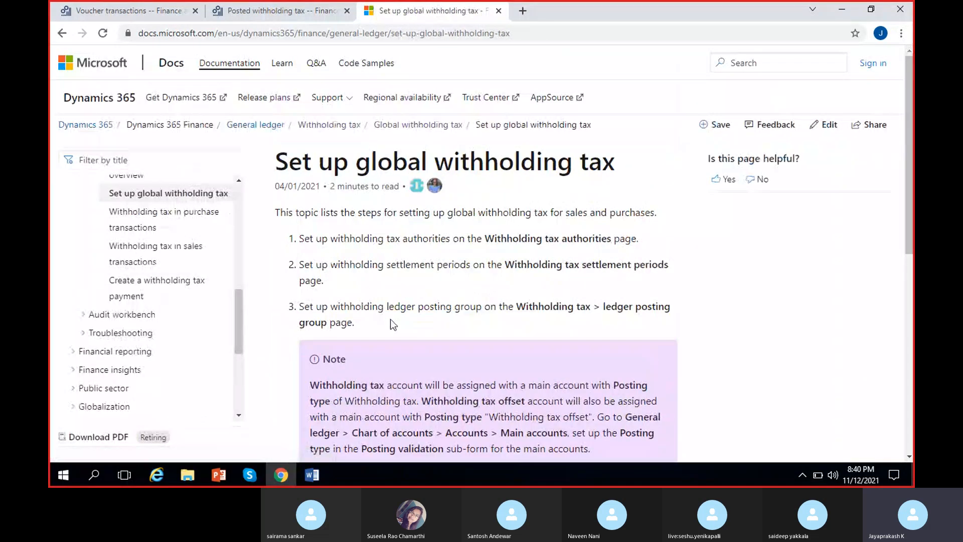
Step: Read through the listed setup steps in the "Set up global withholding tax" article
scroll(390, 320, down, 5)
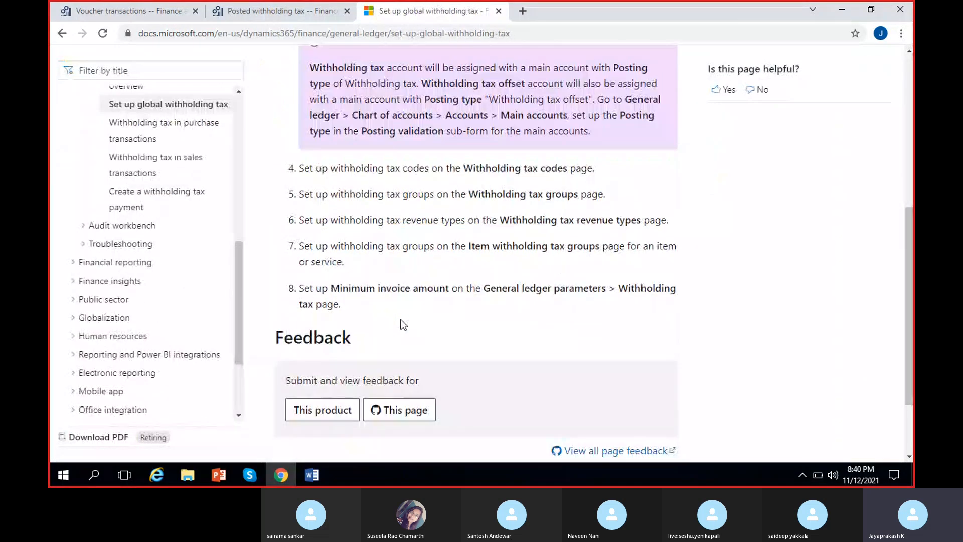
scroll(403, 325, down, 2)
scroll(403, 325, up, 10)
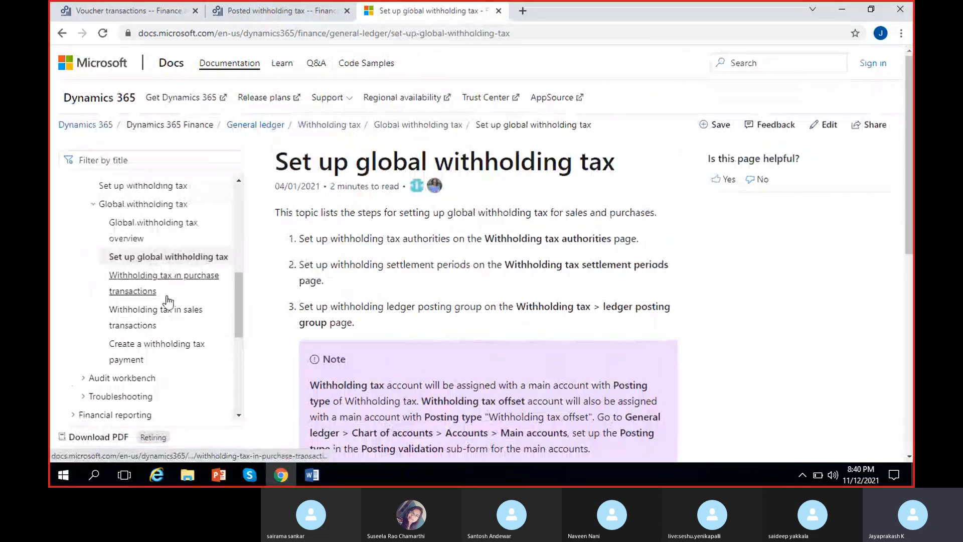
Step: Copy the web address of the Global withholding tax overview article and send it in the Skype meeting chat
click(147, 205)
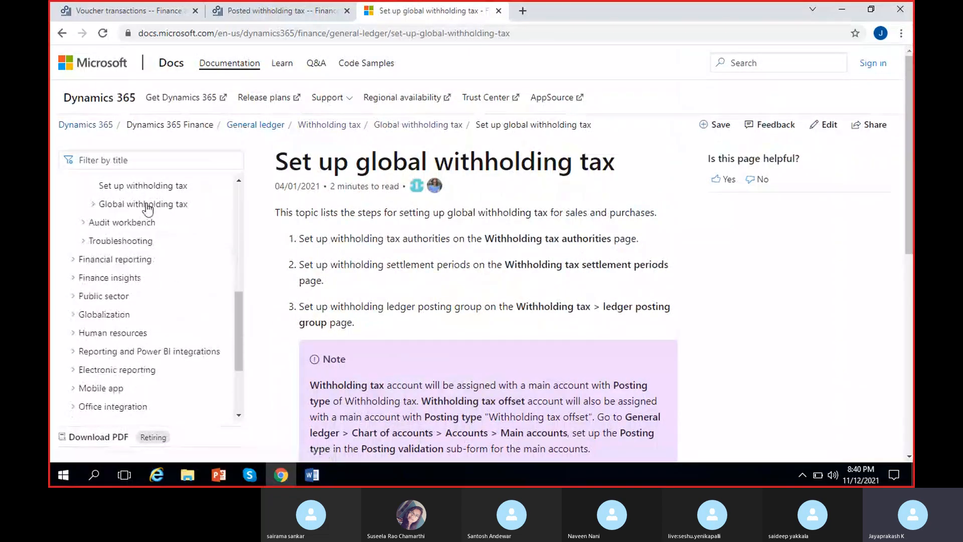
click(147, 206)
click(131, 225)
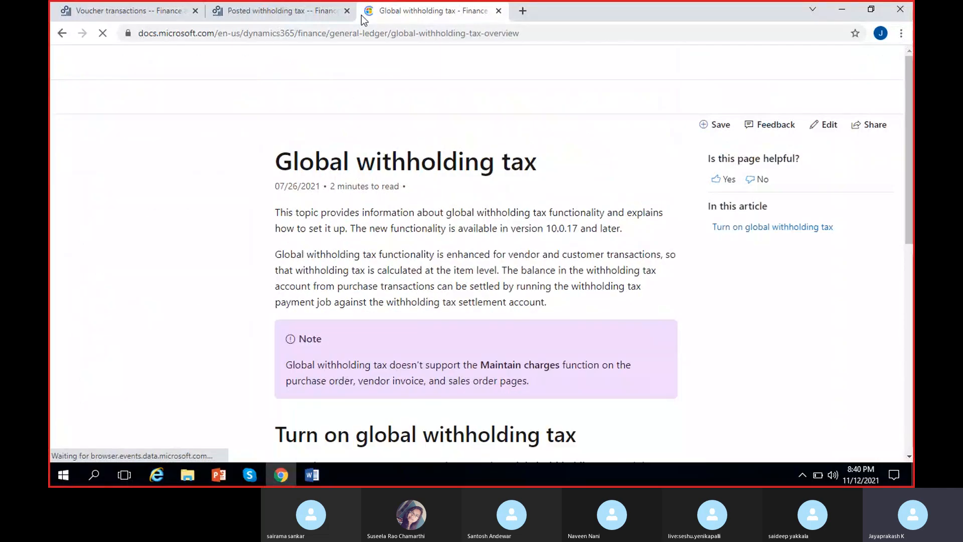
click(353, 36)
key(ctrl+c)
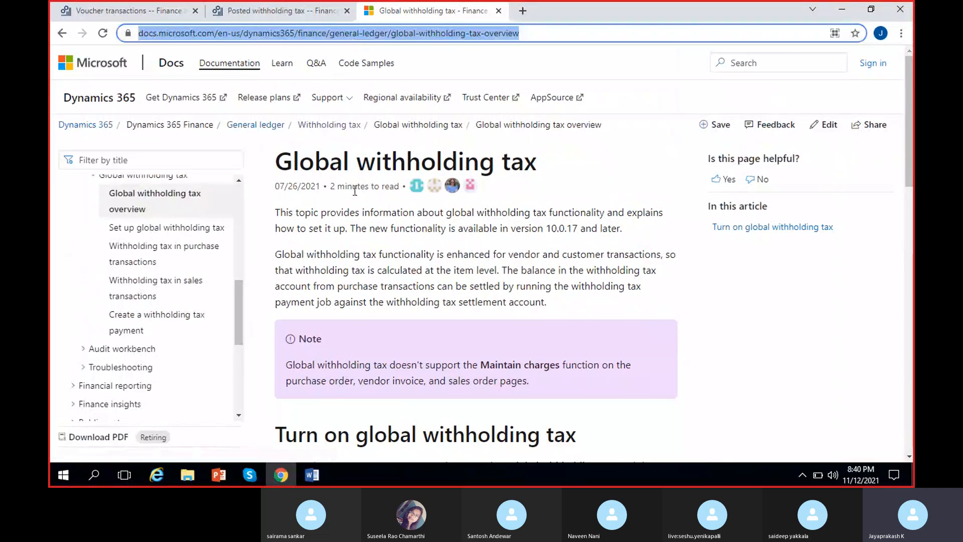
scroll(173, 297, down, 5)
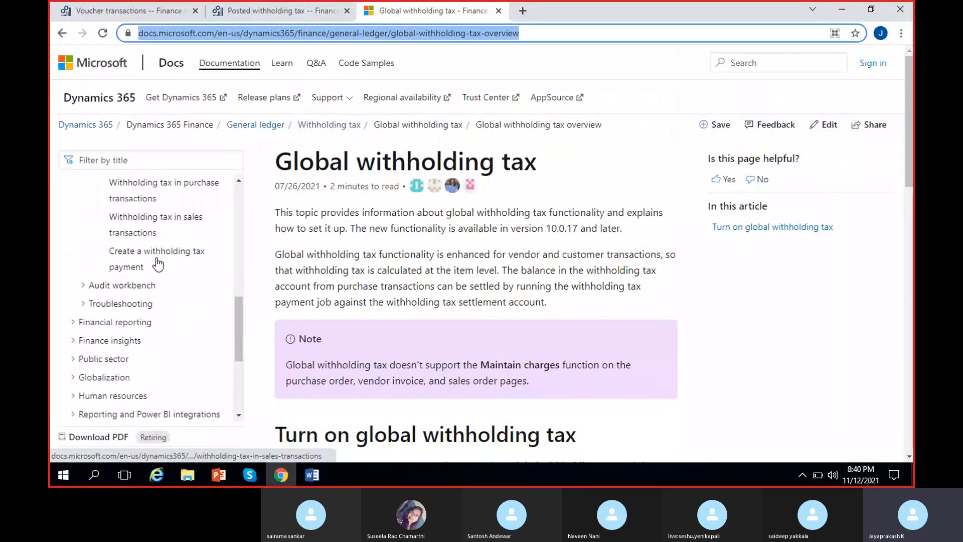
click(256, 472)
click(692, 434)
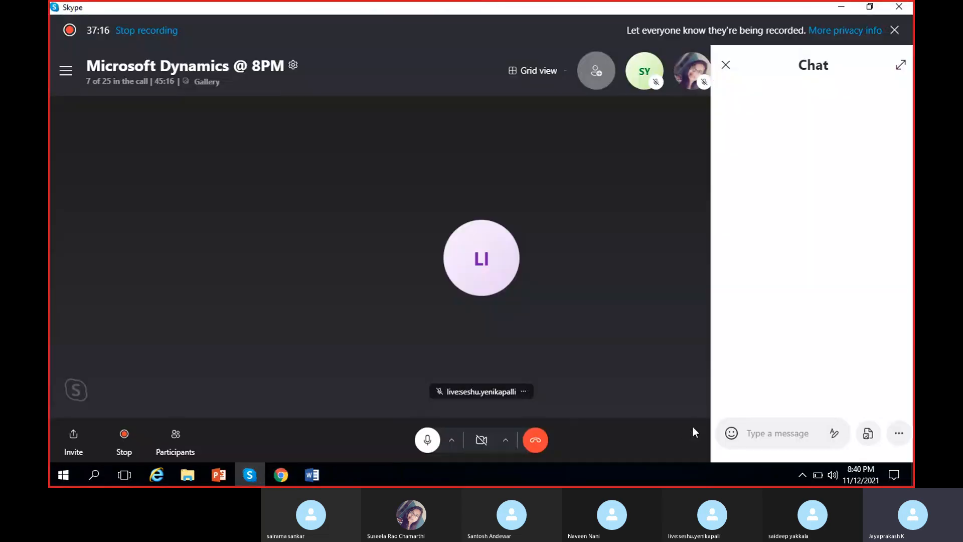
key(ctrl+v)
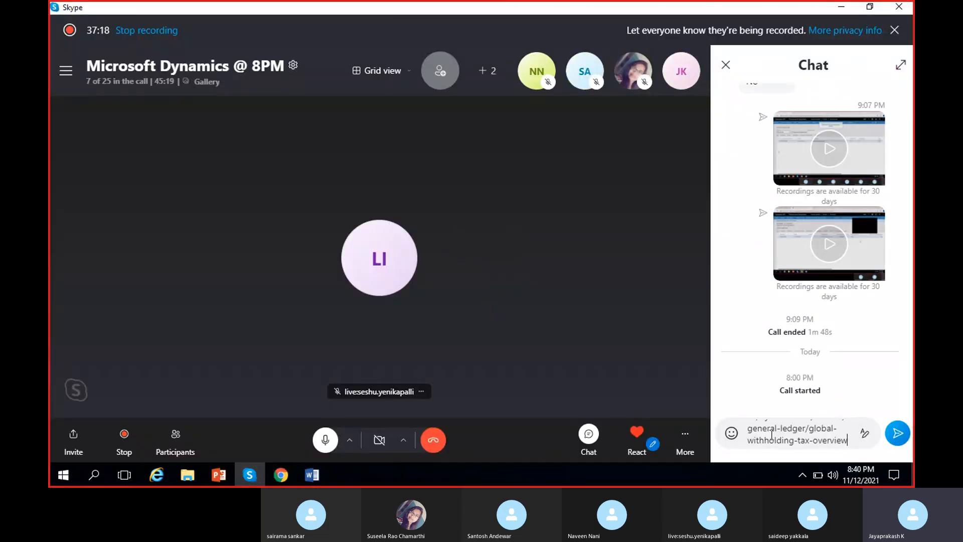
key(Return)
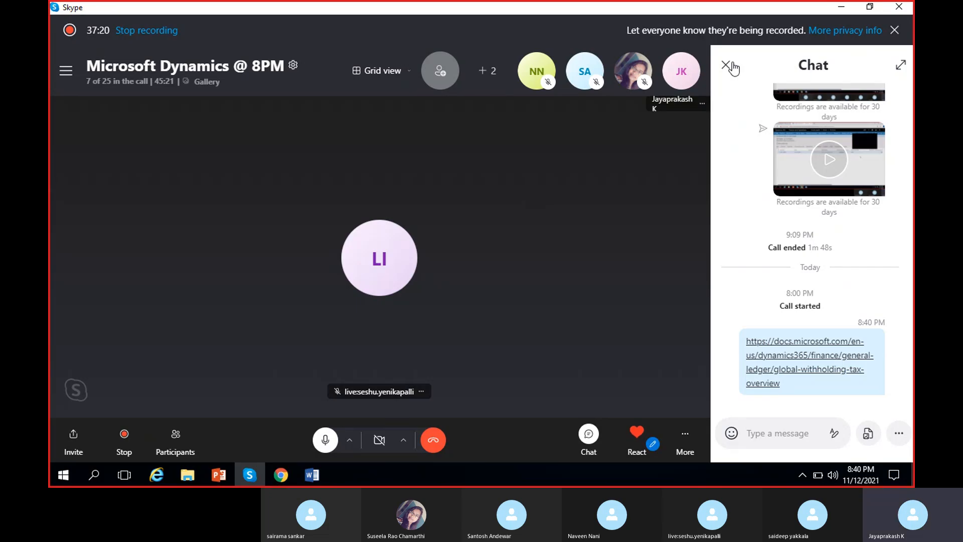
click(726, 65)
click(843, 7)
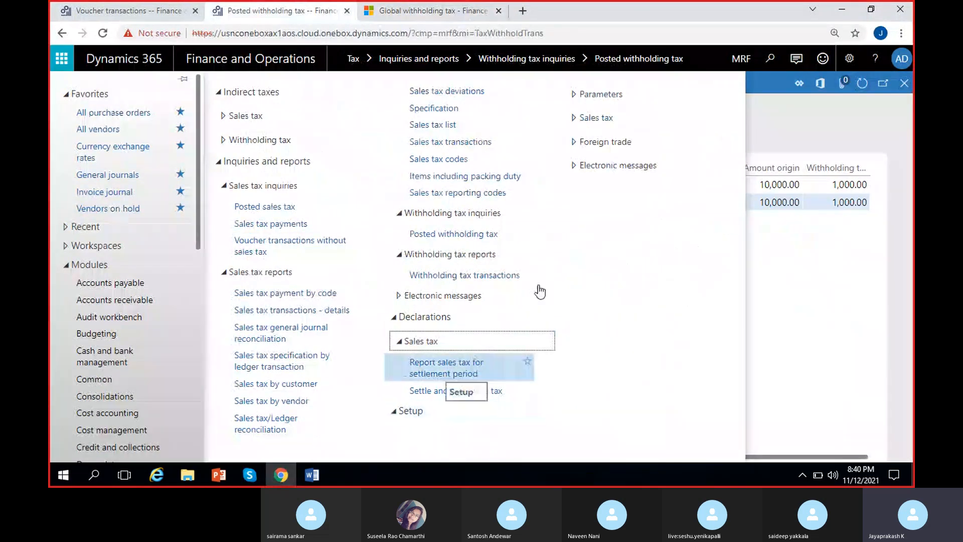
Step: Open the general ledger parameters from the Tax module's setup and set the default item sales tax group to ALL
click(585, 94)
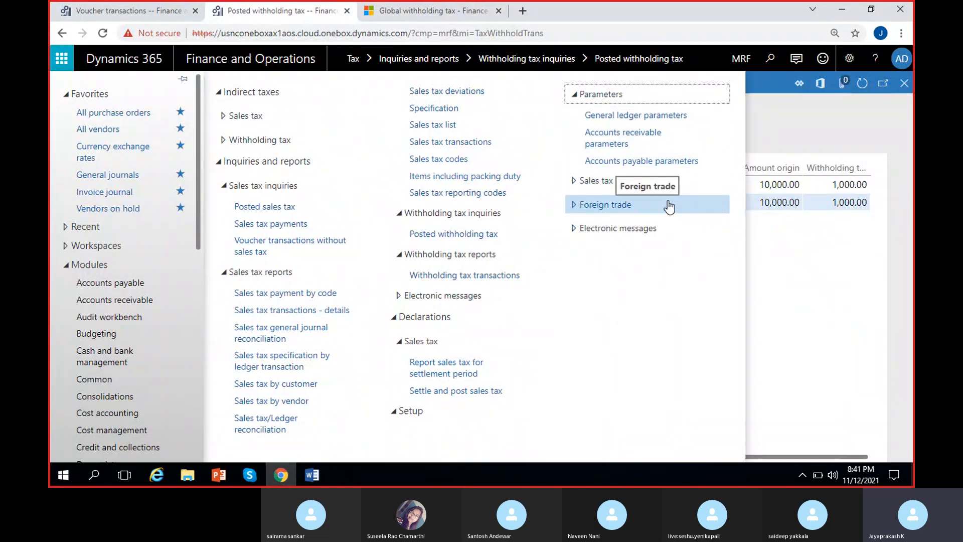
click(700, 117)
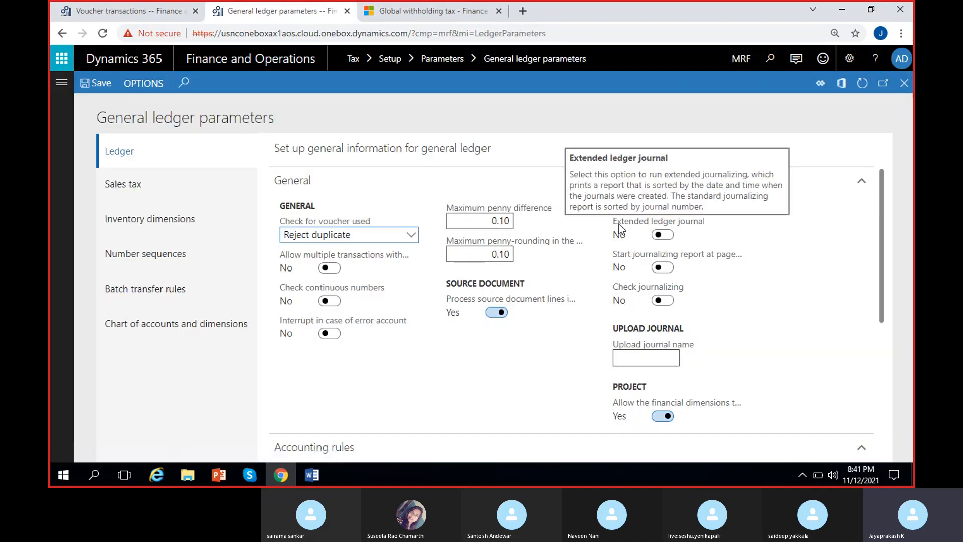
click(134, 183)
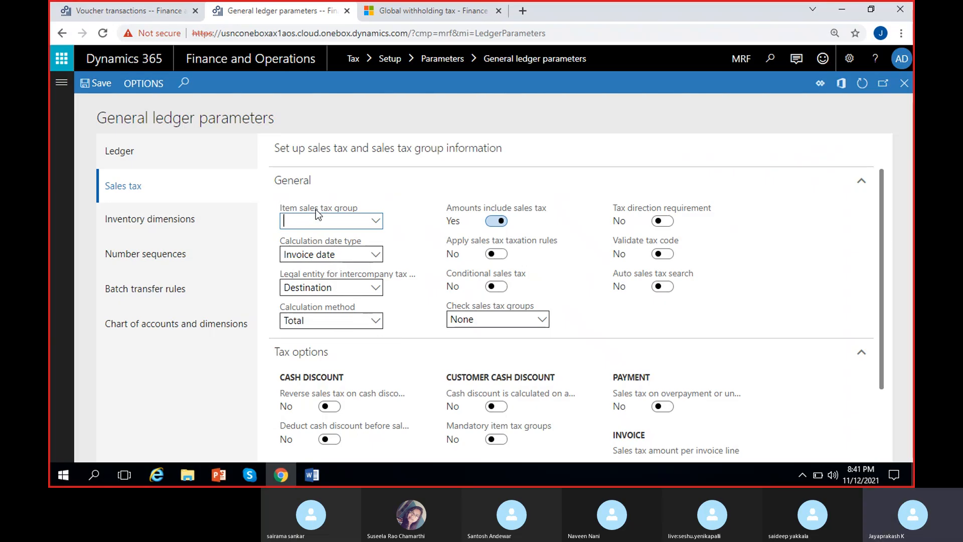
mouse_move(315, 210)
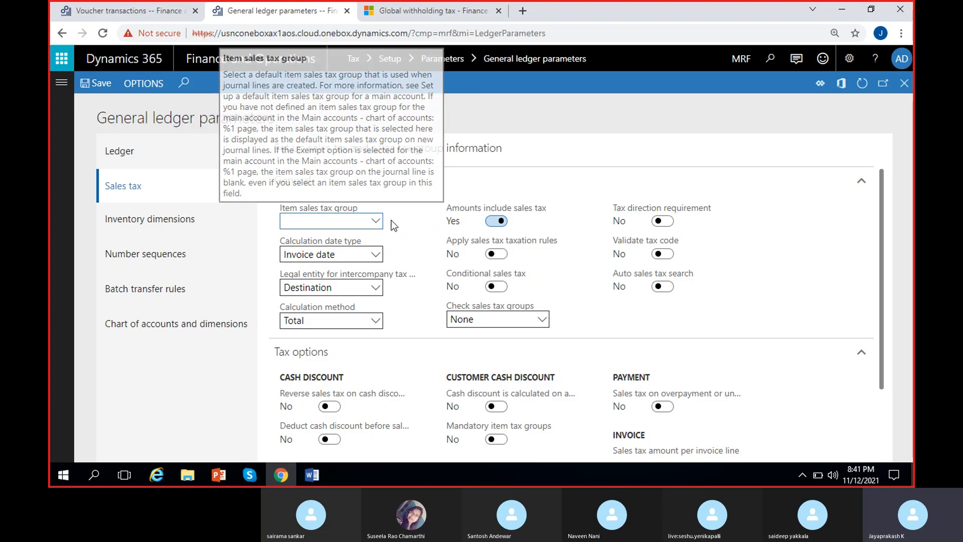
click(375, 221)
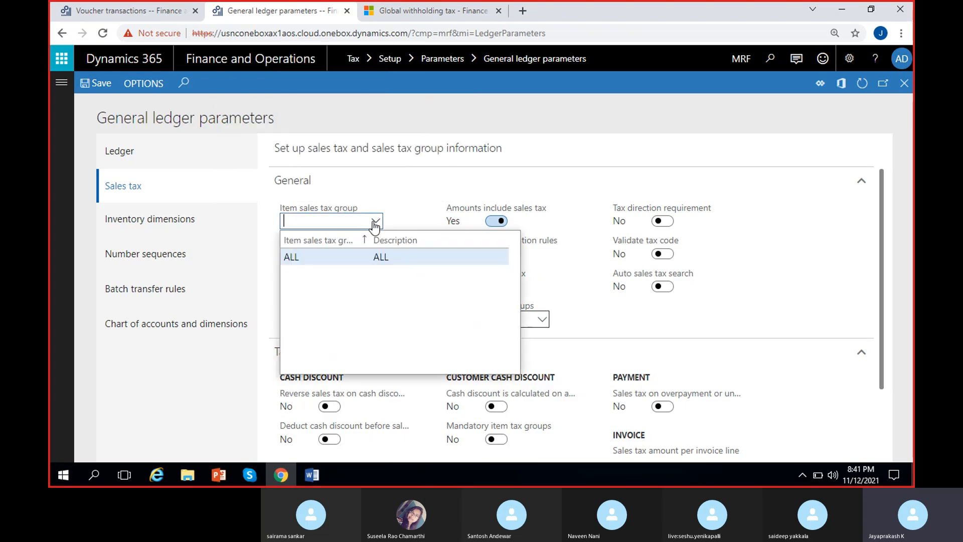
click(399, 259)
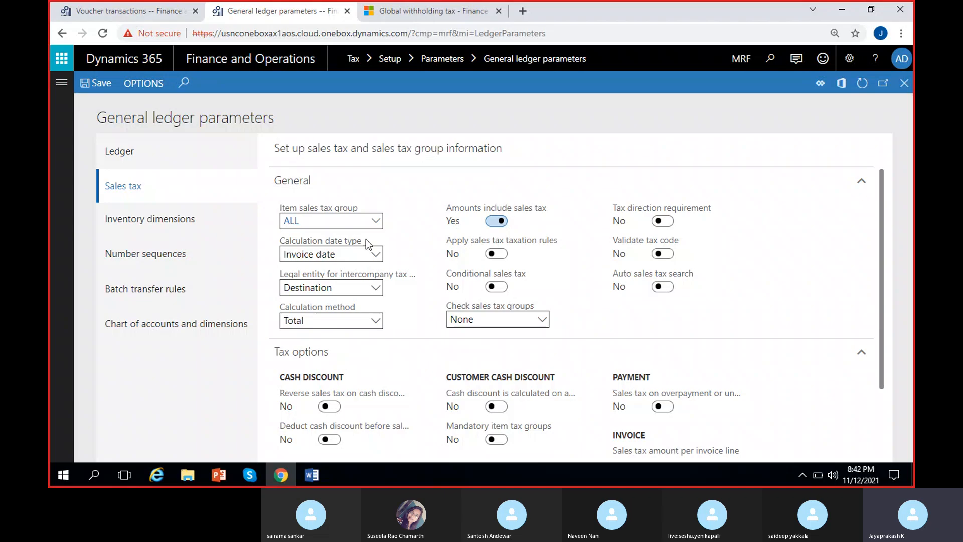
Step: Read the explanation of the sales tax calculation date type and review its available options
mouse_move(292, 211)
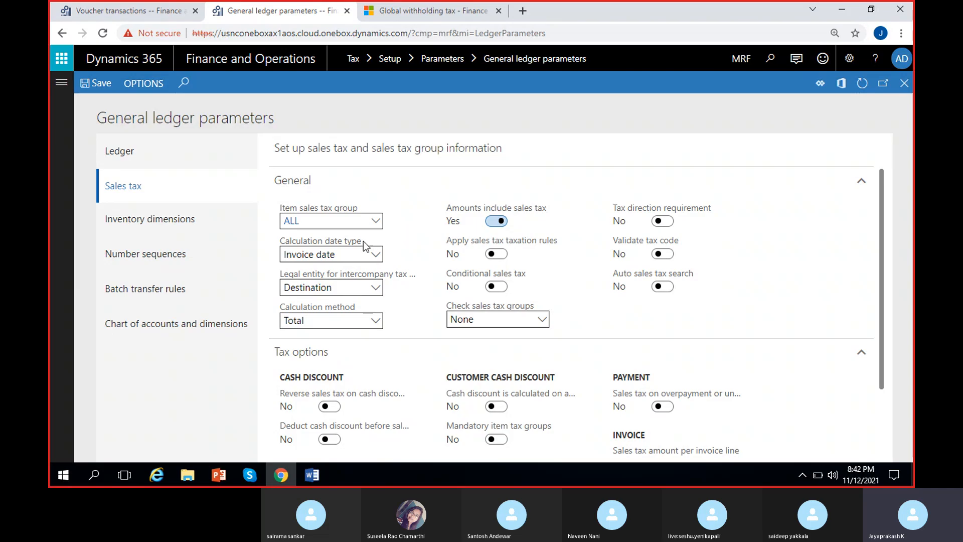
mouse_move(346, 242)
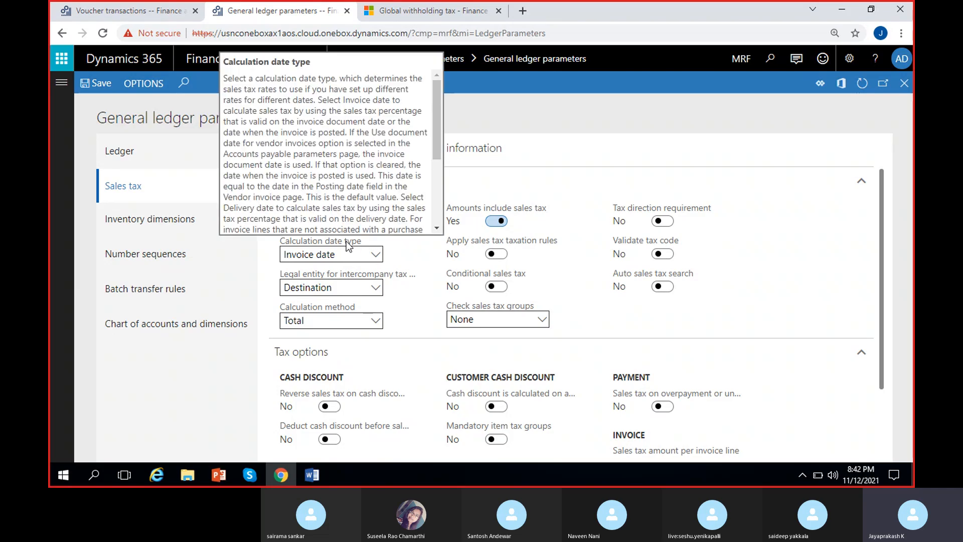
click(375, 255)
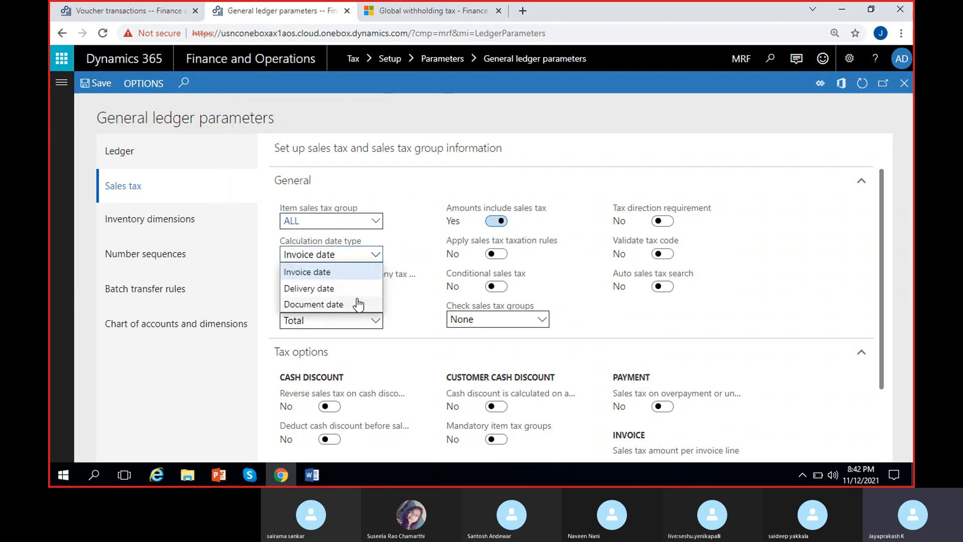
click(407, 258)
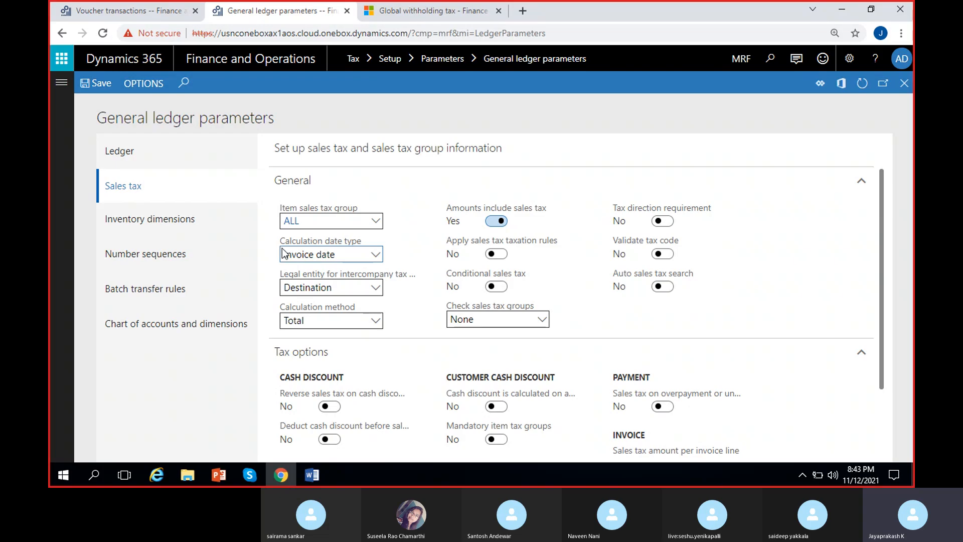
Step: Try Delivery date as the sales tax calculation date type and switch it back to Invoice date
click(376, 256)
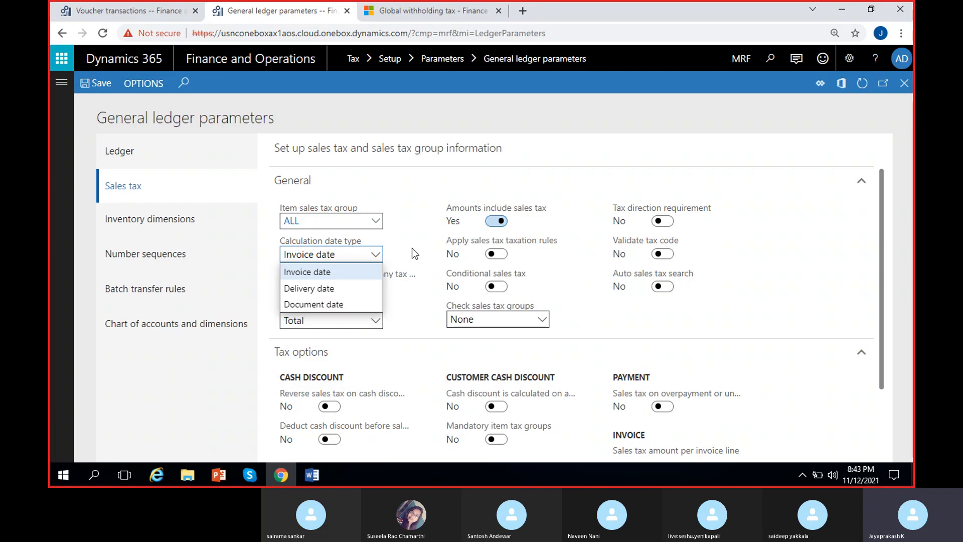
click(334, 295)
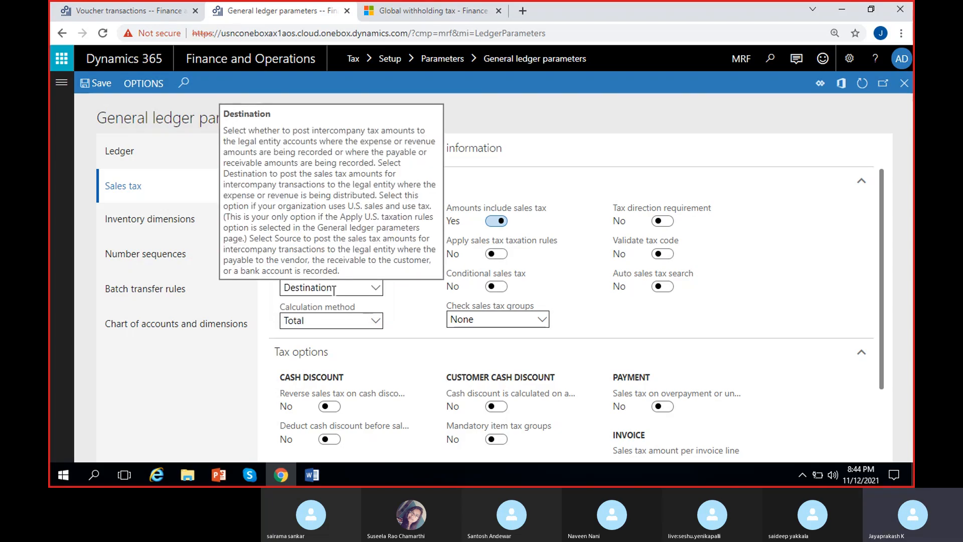
click(377, 254)
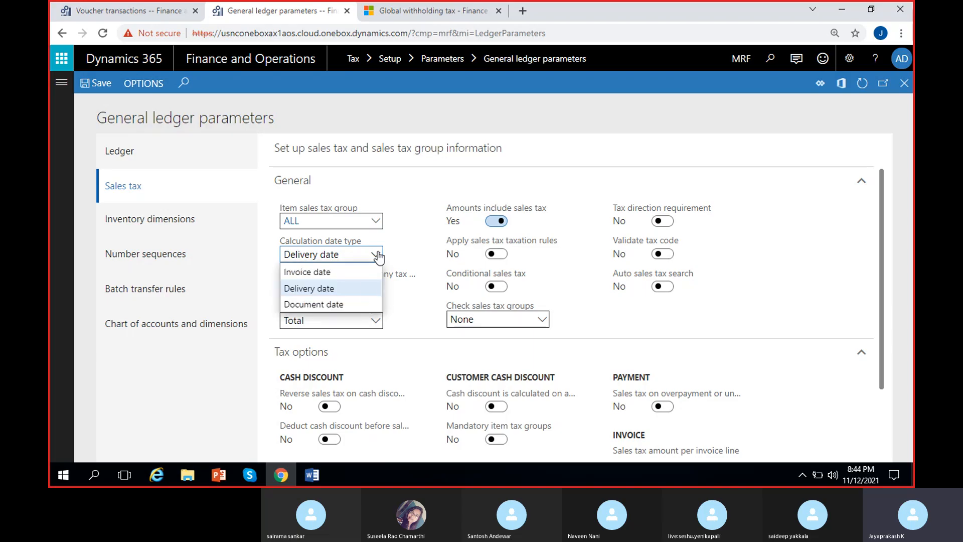
click(411, 295)
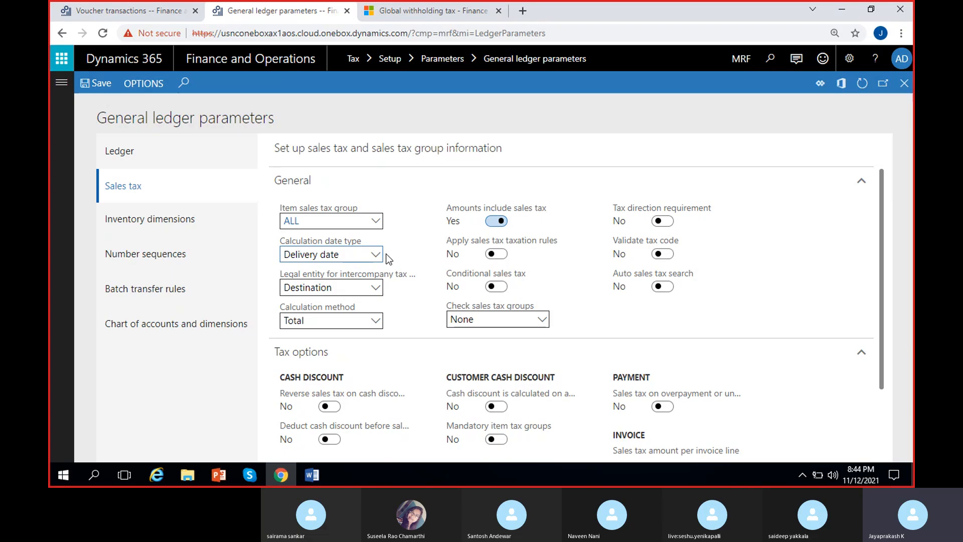
mouse_move(383, 254)
click(376, 255)
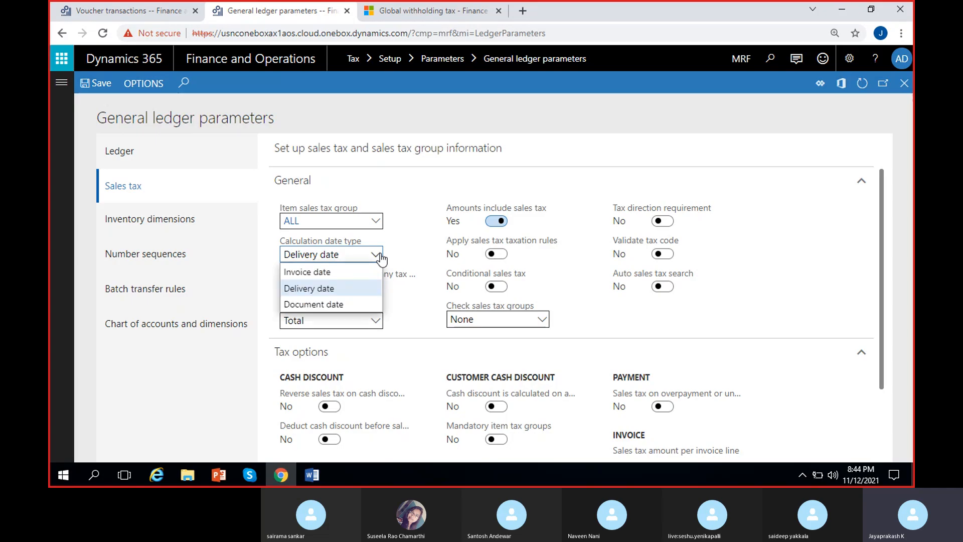
click(333, 271)
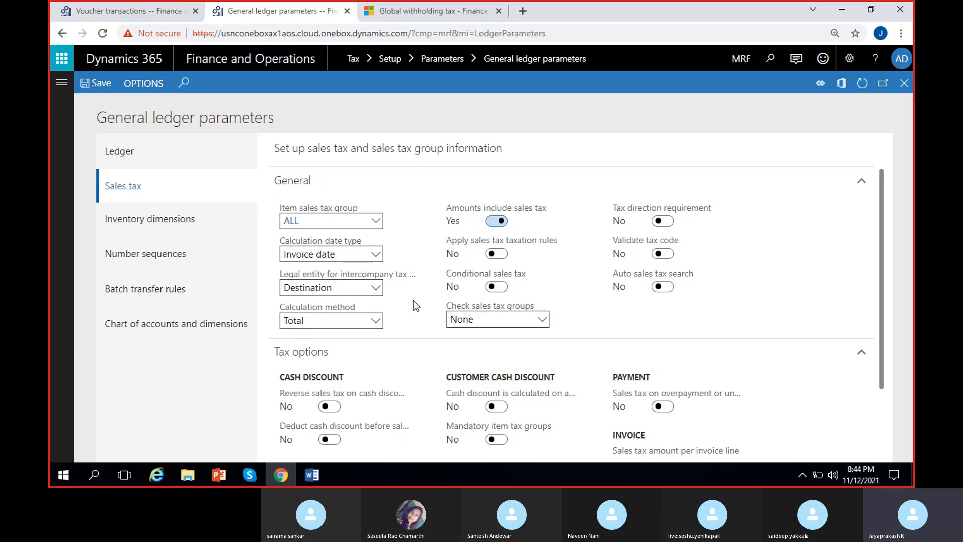
Step: Review the Destination and Source options for the legal entity used for intercompany tax posting, leaving Destination selected
mouse_move(402, 277)
click(376, 288)
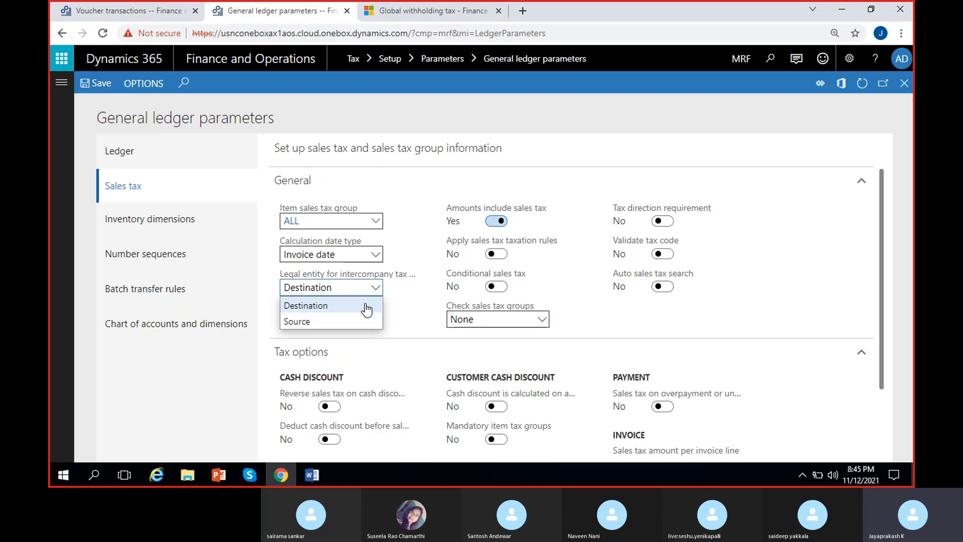
click(366, 307)
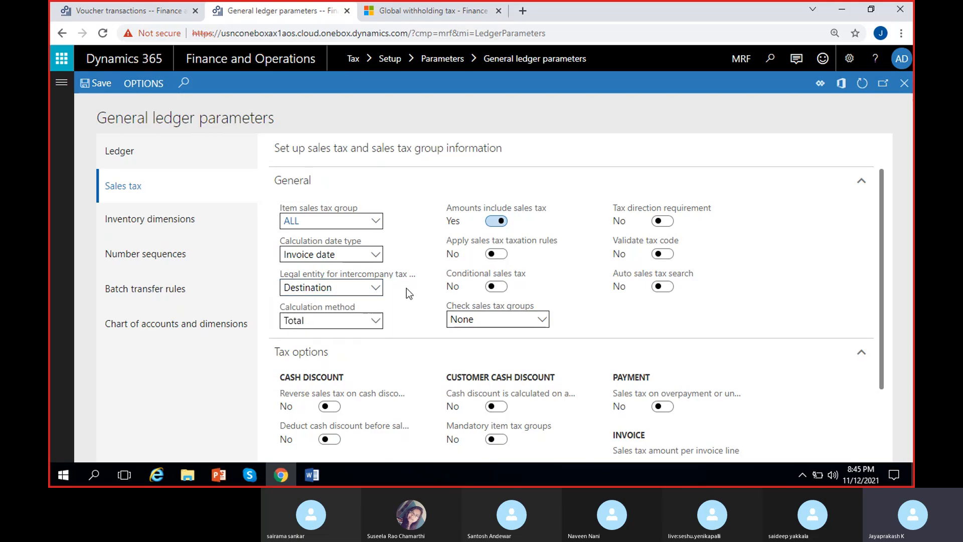
click(380, 288)
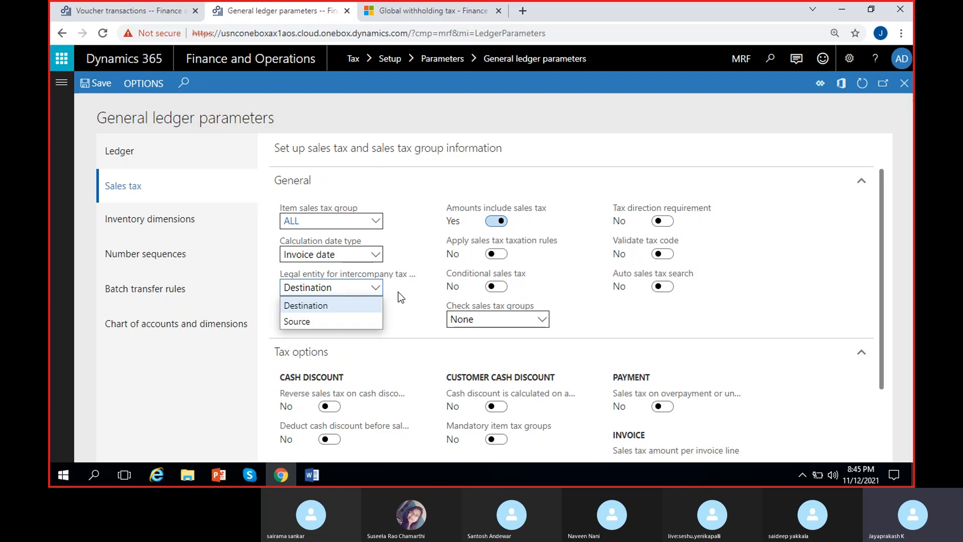
click(401, 297)
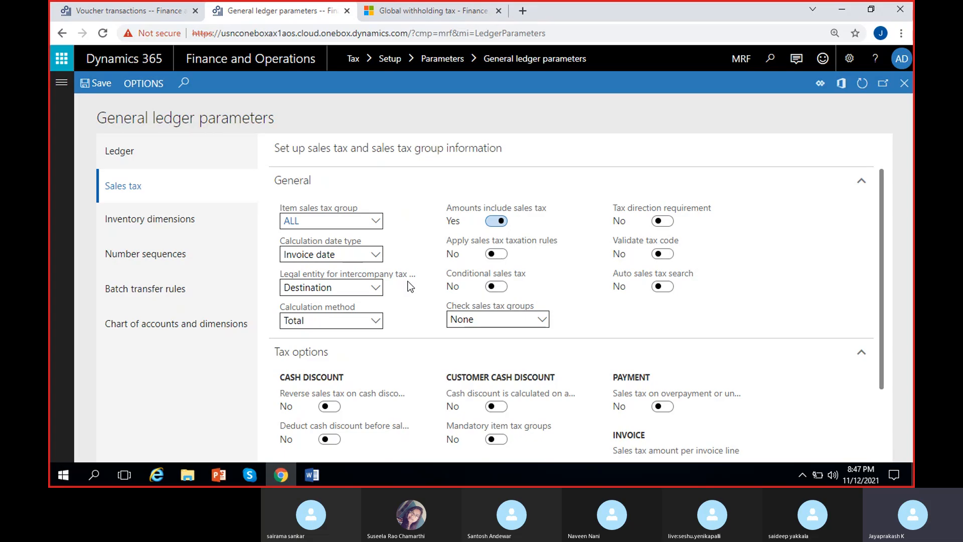
Step: Compare the sales tax calculation methods by trying Line and switching back to Total
click(376, 324)
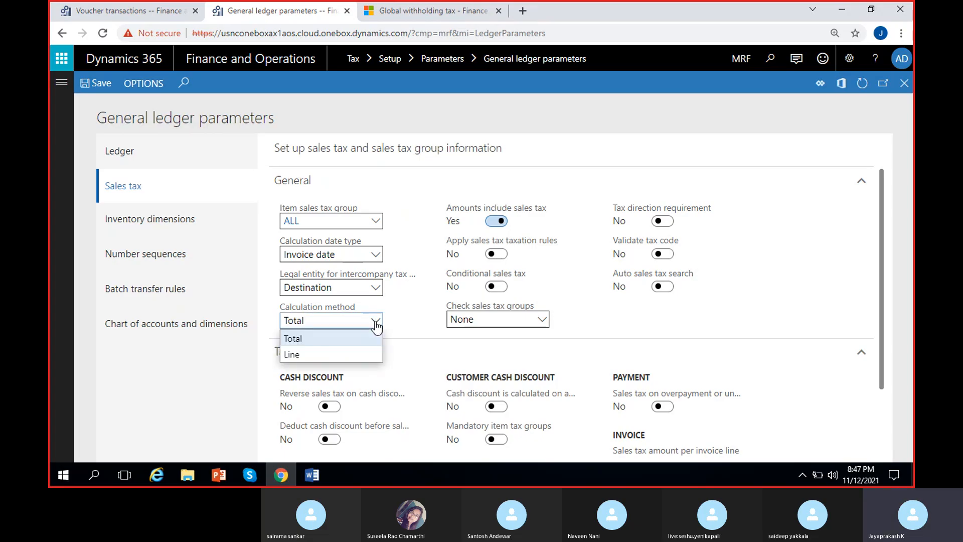
click(364, 339)
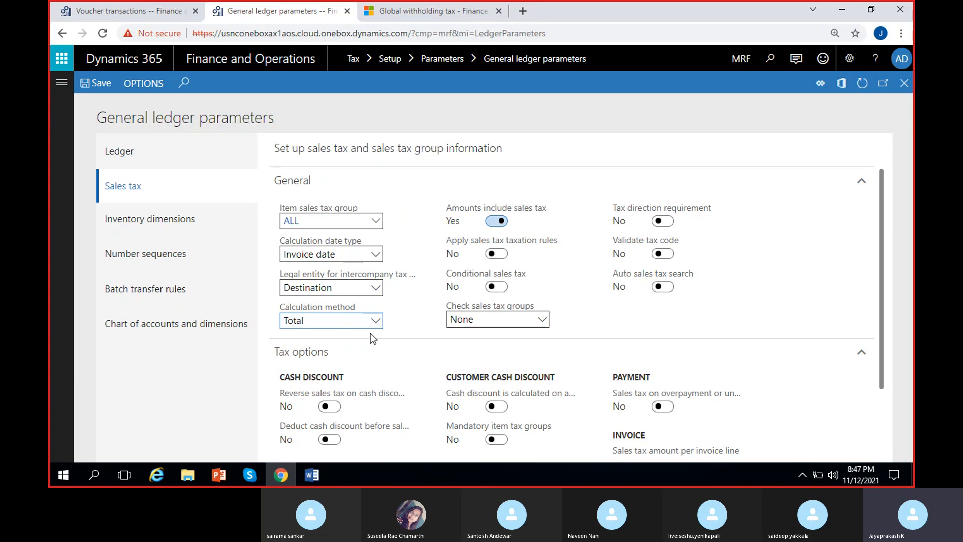
click(375, 322)
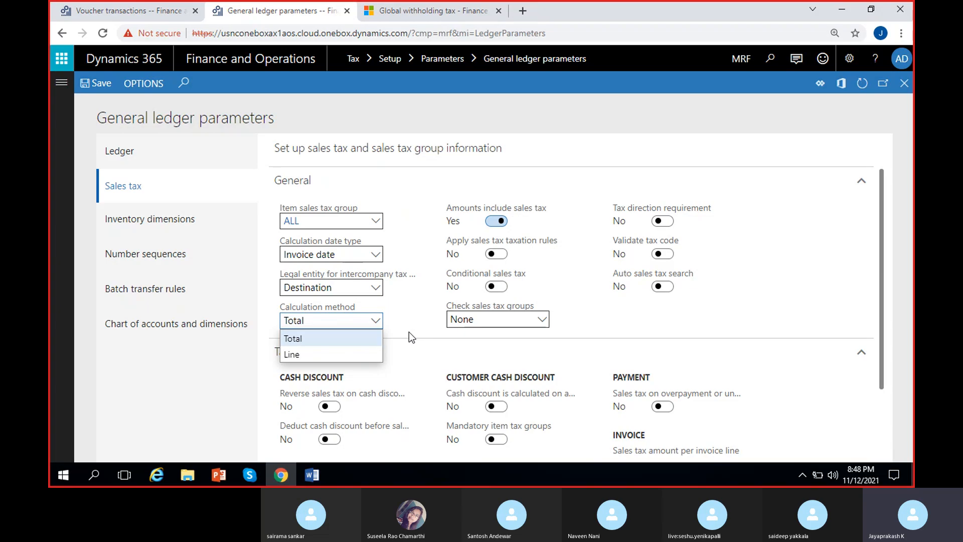
click(344, 354)
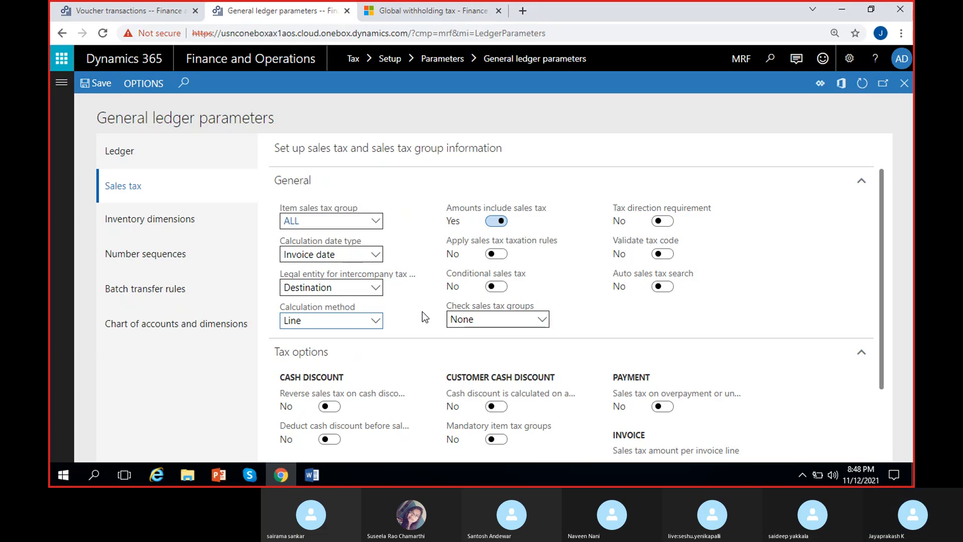
click(376, 321)
click(339, 336)
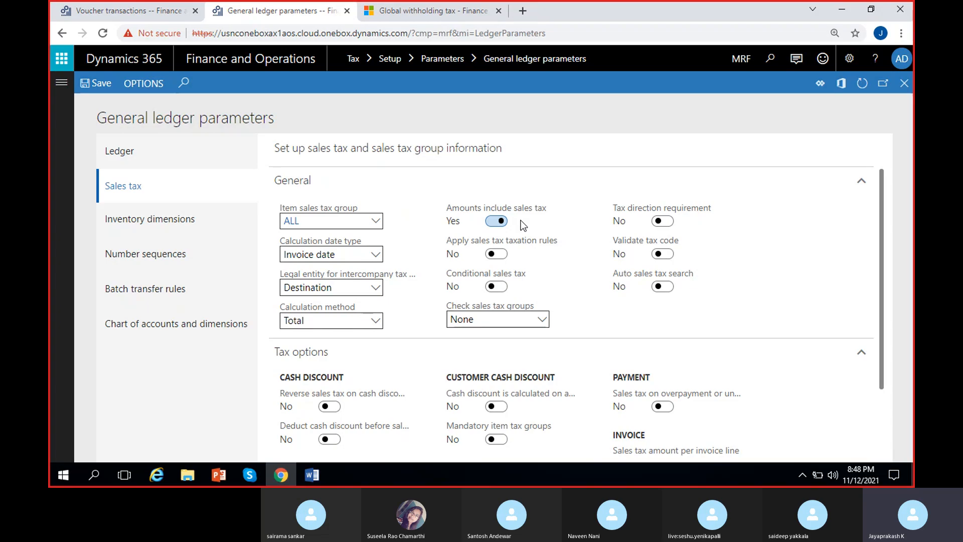
Step: Turn off the Amounts include sales tax setting
click(496, 221)
mouse_move(514, 282)
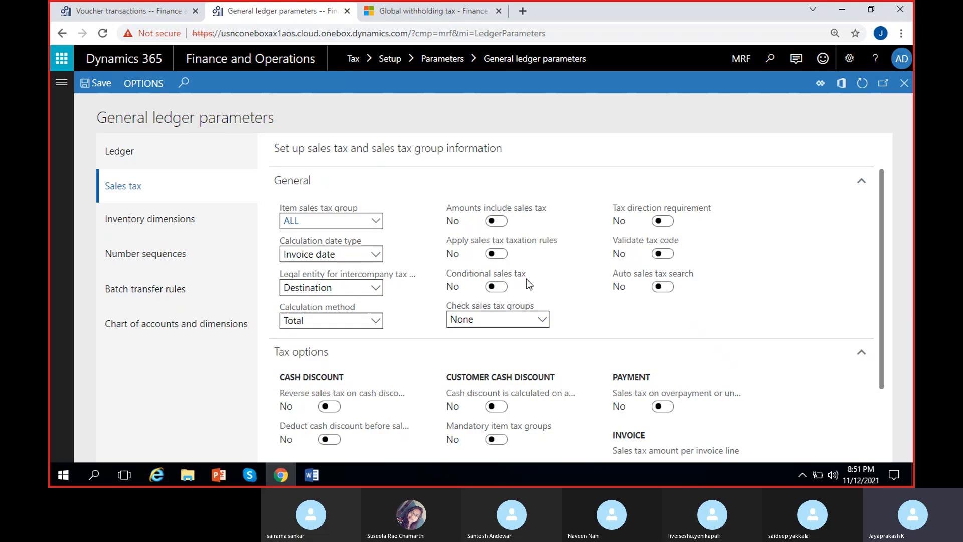
Step: Review the options for checking sales tax groups, trying Error and switching back to None
click(542, 318)
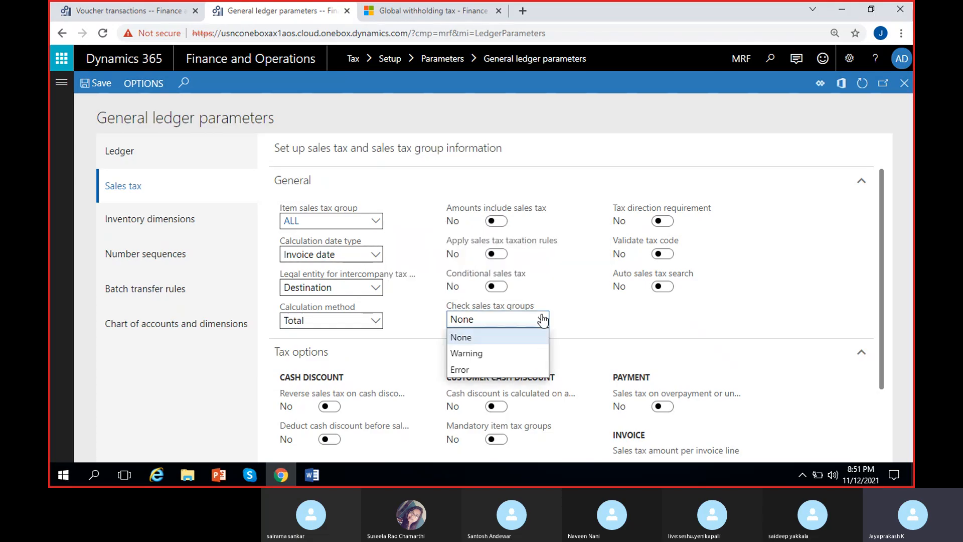
click(542, 319)
mouse_move(520, 308)
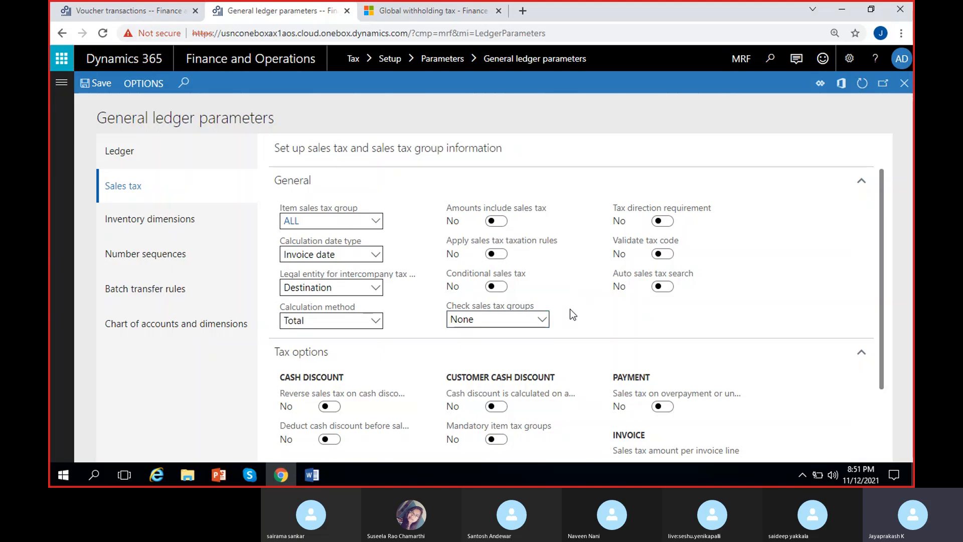
click(540, 328)
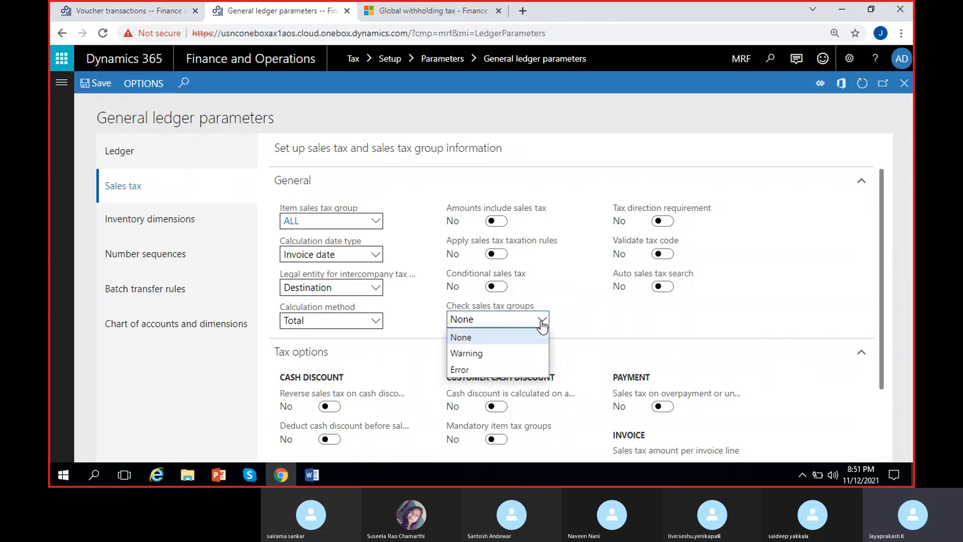
click(499, 369)
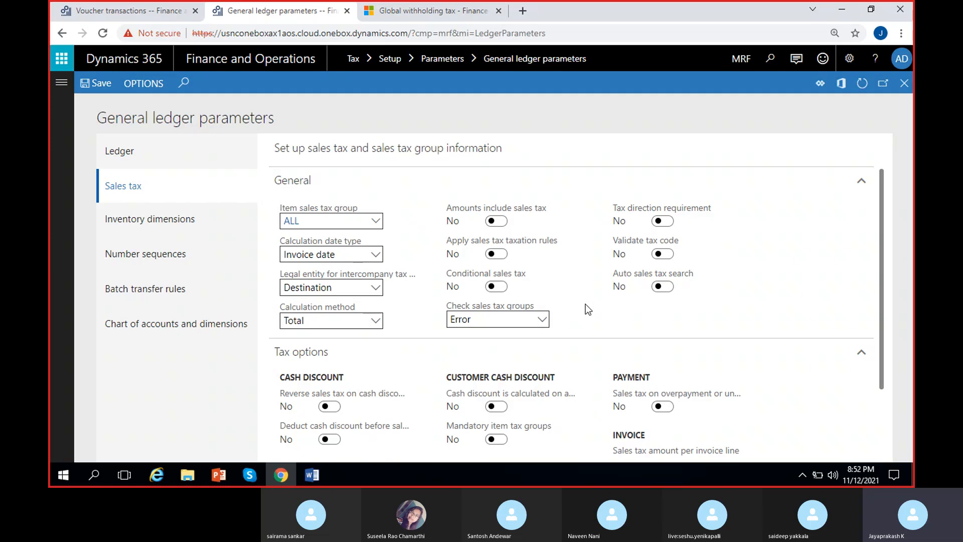
click(542, 322)
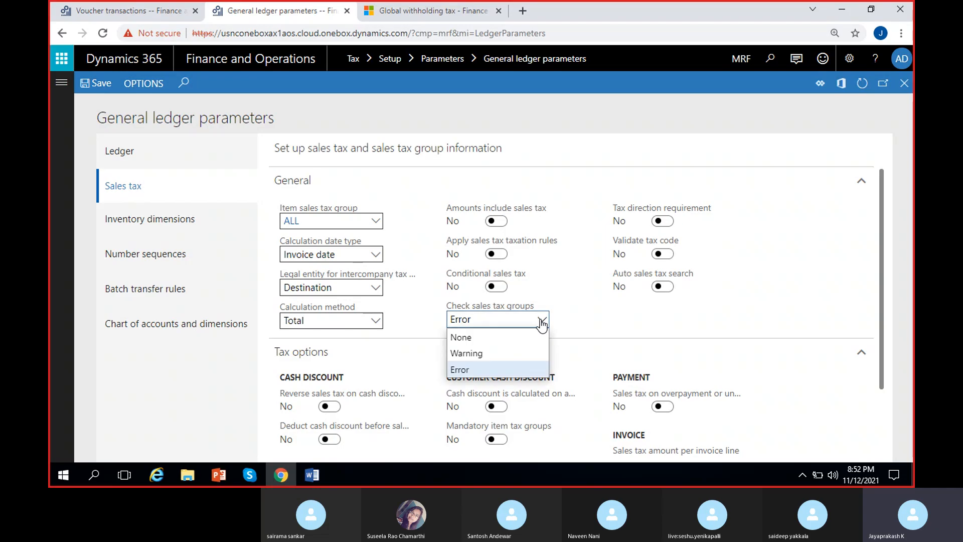
click(514, 337)
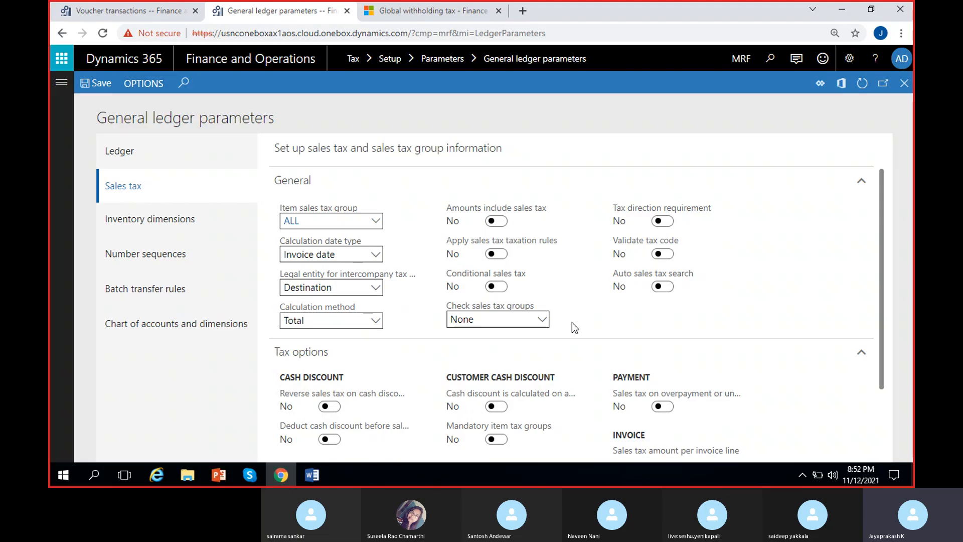
Step: Try enabling Tax direction requirement, switch it back to No, and view the cash discount tax options
mouse_move(669, 217)
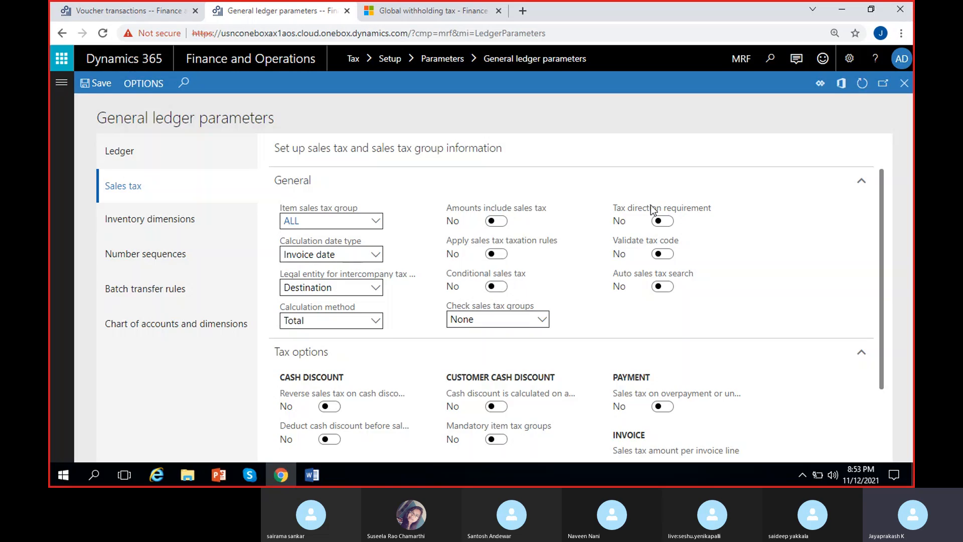
click(669, 223)
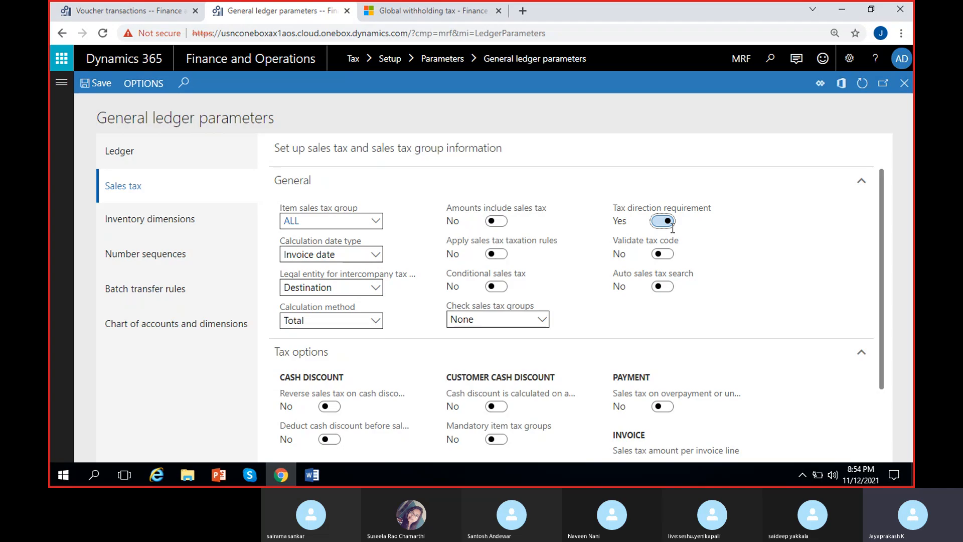
click(664, 227)
mouse_move(694, 240)
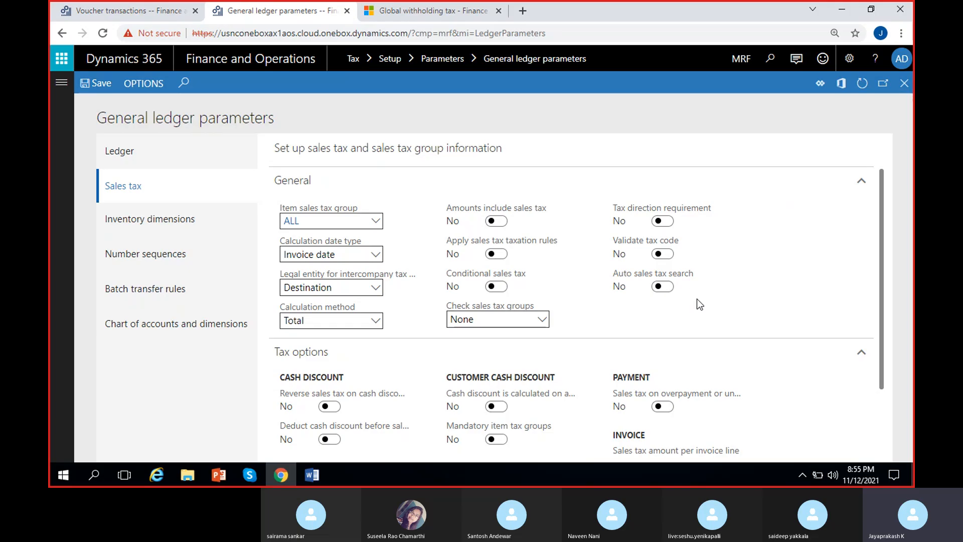
scroll(691, 332, down, 2)
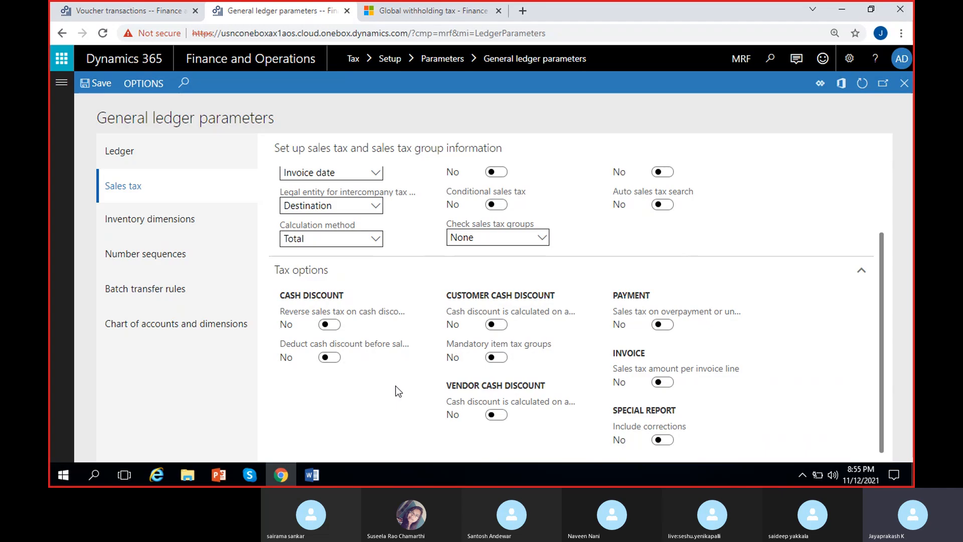
Step: Switch to the MS Dynamics 8 PM Word document and change its last line to "Accounts payable CR 1000", removing the red X
click(311, 475)
scroll(363, 324, up, 3)
scroll(363, 324, up, 10)
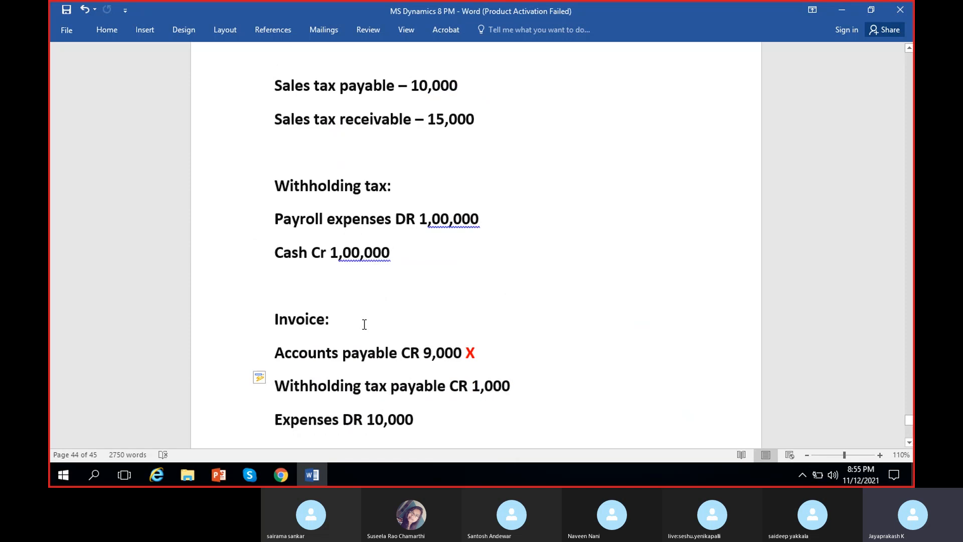
scroll(364, 324, up, 3)
scroll(364, 324, down, 9)
scroll(365, 325, down, 15)
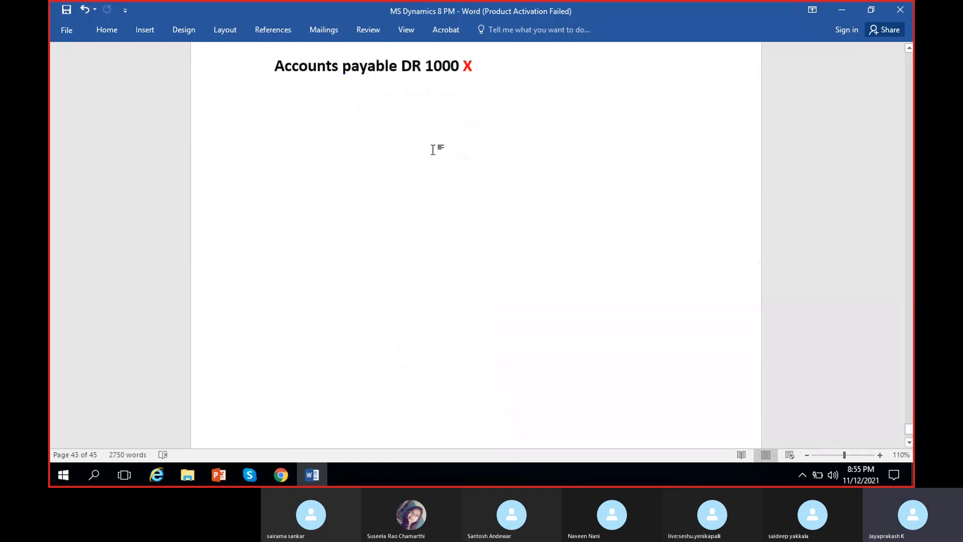
scroll(433, 150, up, 1)
click(484, 102)
key(BackSpace)
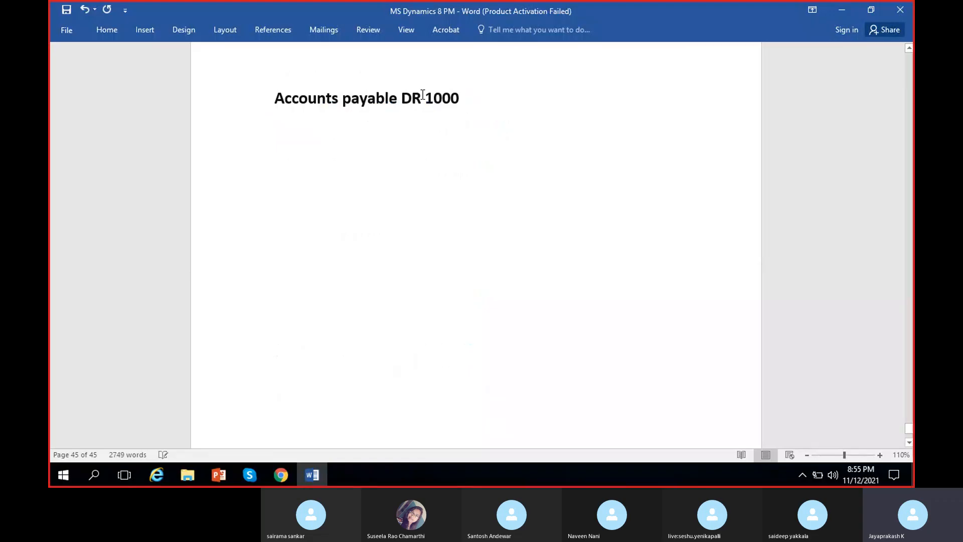
key(Left)
key(Left)
key(Left)
key(Left)
key(Left)
key(Left)
key(BackSpace)
text(C)
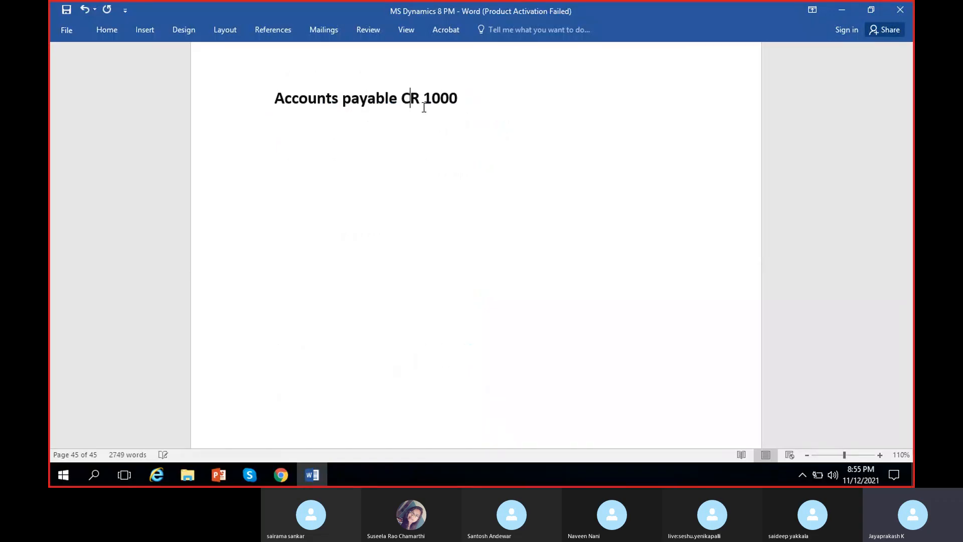
Step: Add the lines "Expense 900" and "Sales tax receivable Dr 100" below the accounts payable entry
click(491, 100)
key(Return)
text(Expense 900)
key(Return)
text(Sales tax D)
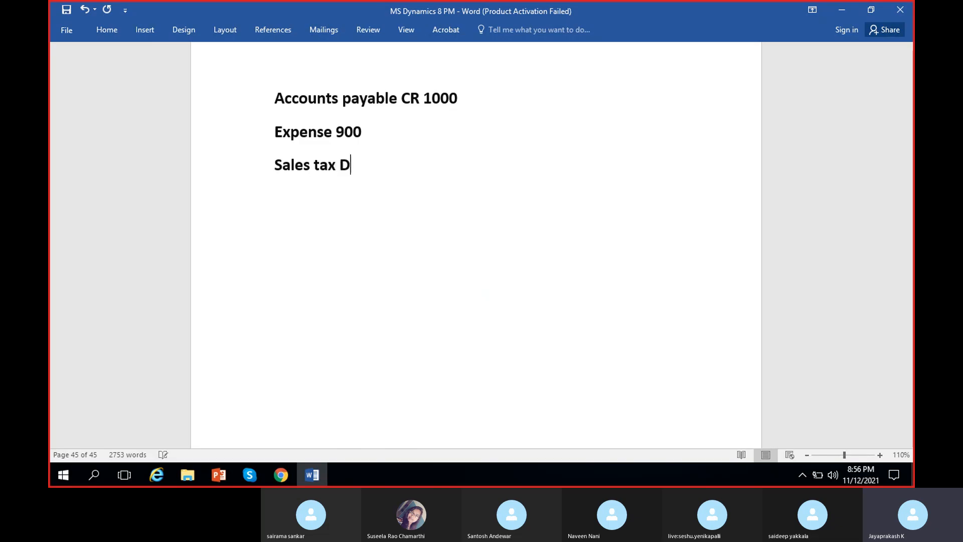
key(BackSpace)
text(receivable Dr 100)
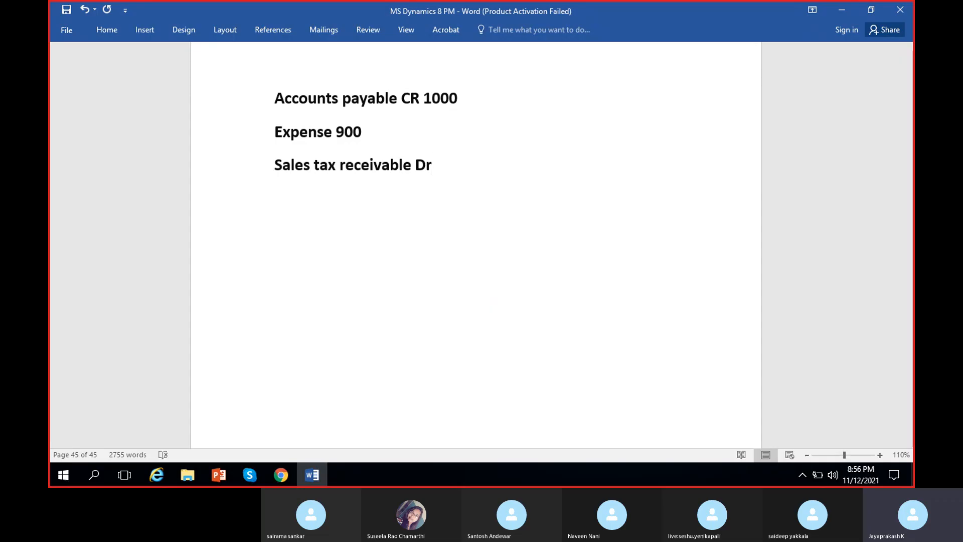
Step: Insert DR before 900 in the expense line and capitalize DR in the sales tax receivable line
click(336, 131)
text(DR)
click(432, 165)
key(BackSpace)
text(R 100)
drag(465, 165, 263, 97)
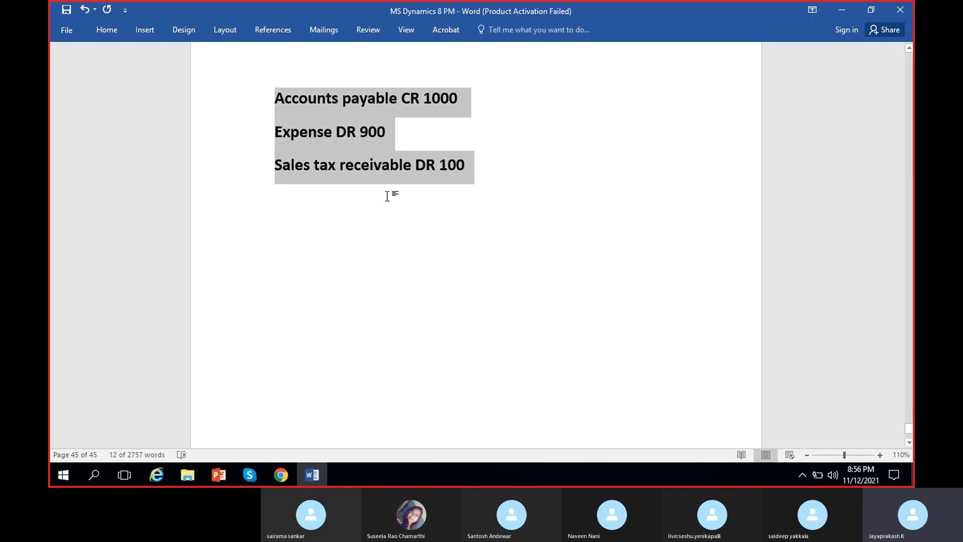
click(386, 176)
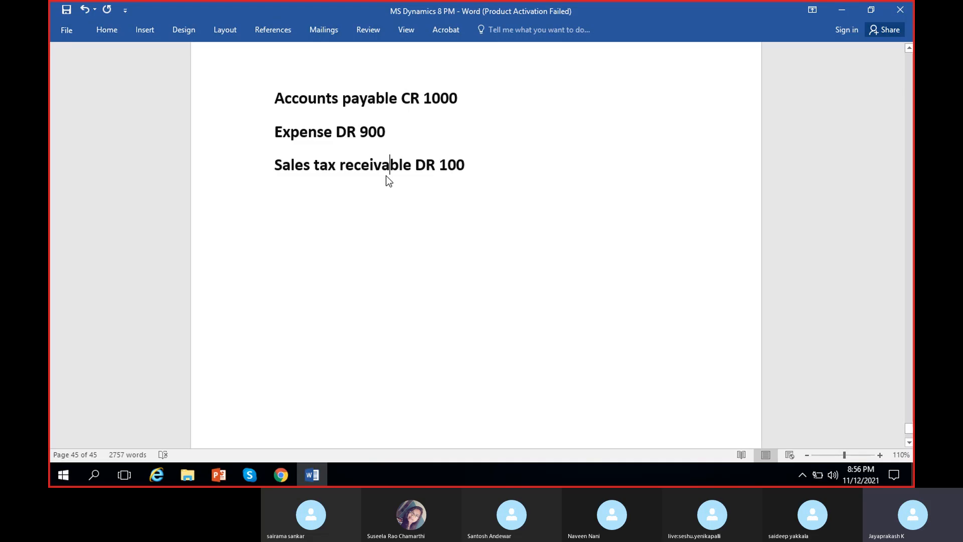
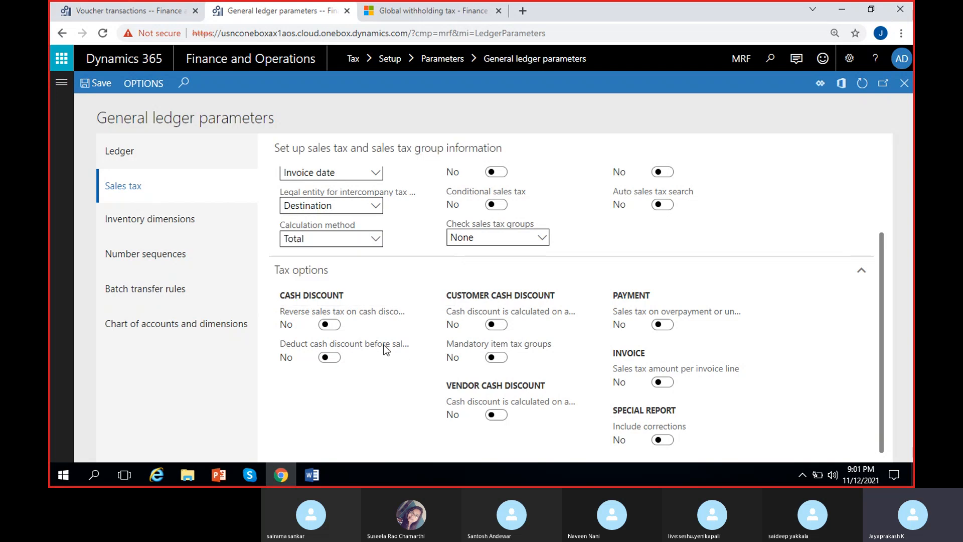
Step: Review the vendor cash discount and sales tax entries in the Word document and return to the general ledger parameters in Chrome
mouse_move(377, 345)
click(312, 475)
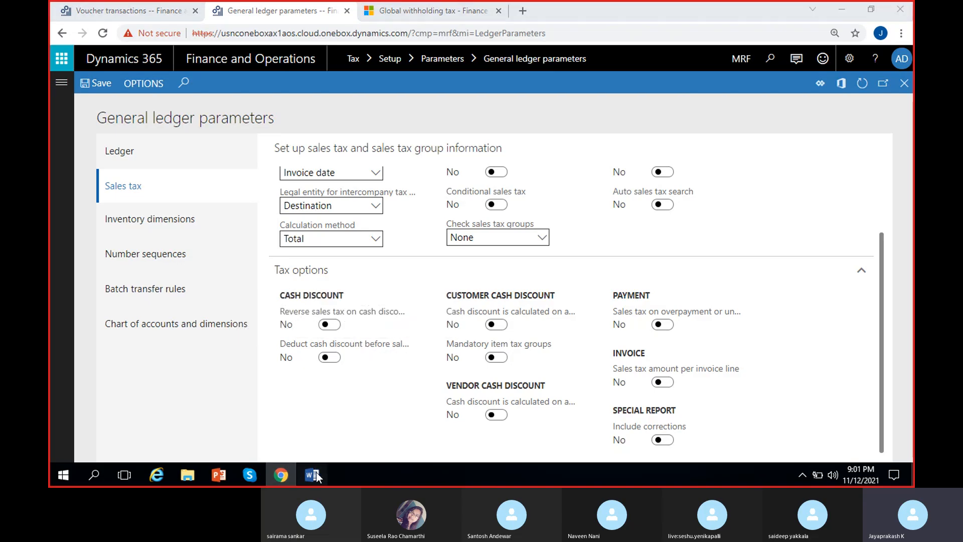
click(442, 97)
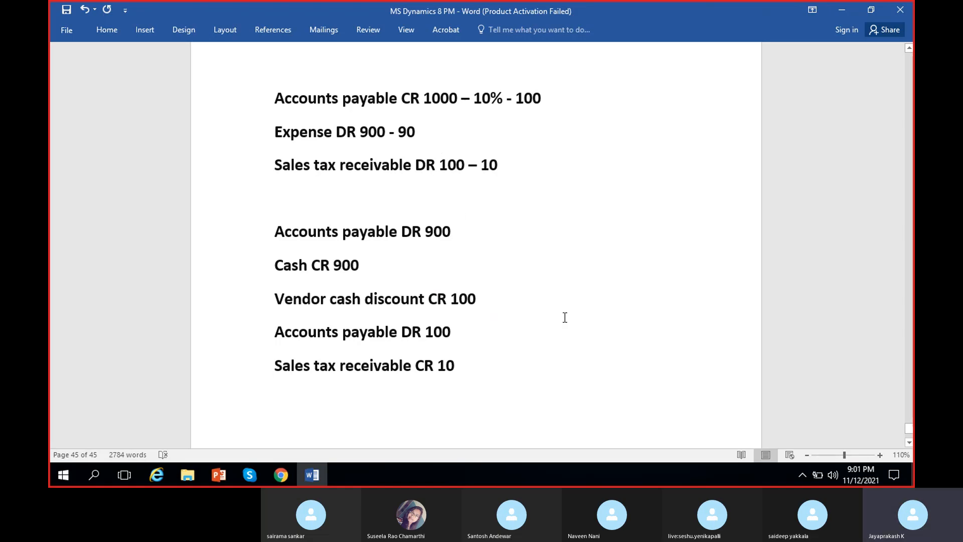
click(290, 471)
mouse_move(352, 348)
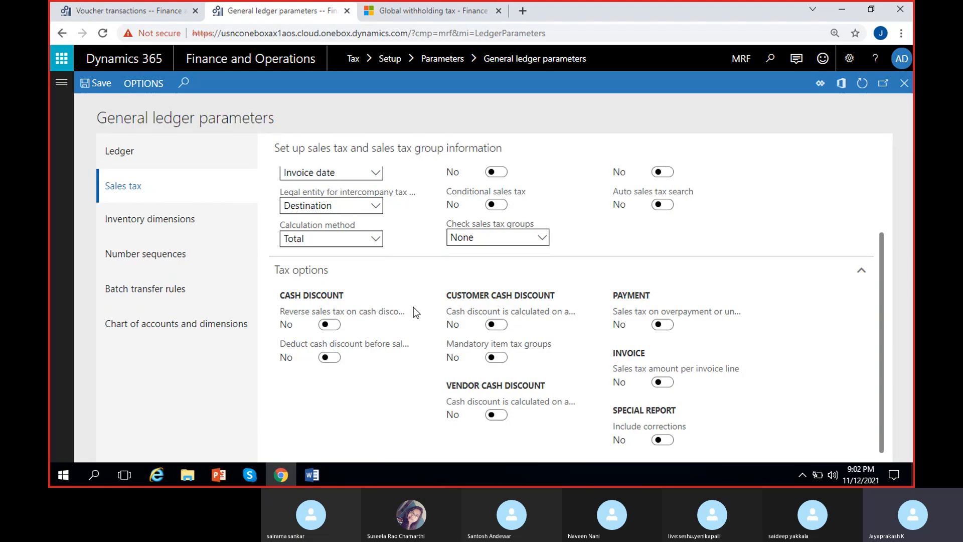
Step: Try enabling the customer option "Cash discount is calculated on amount including sales tax" and switch it back to No
mouse_move(528, 313)
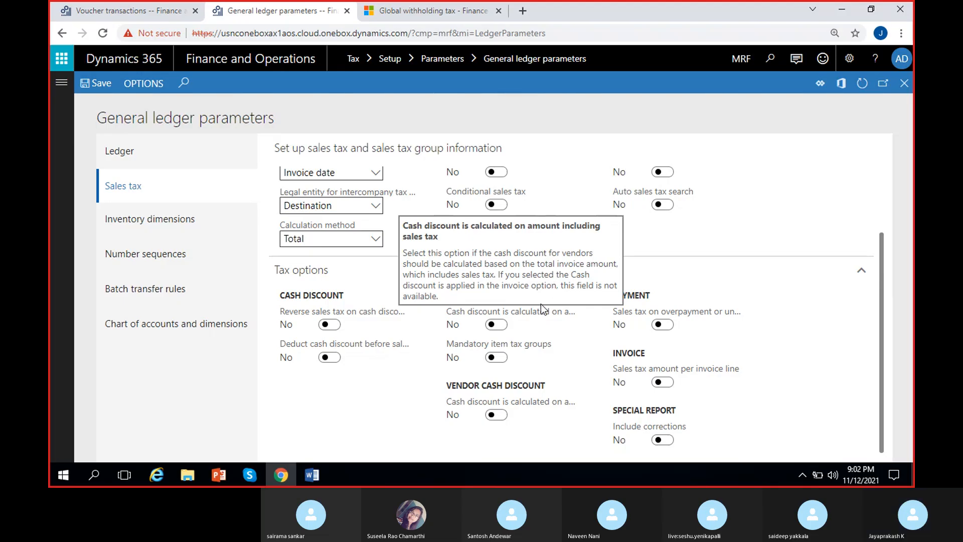
click(497, 325)
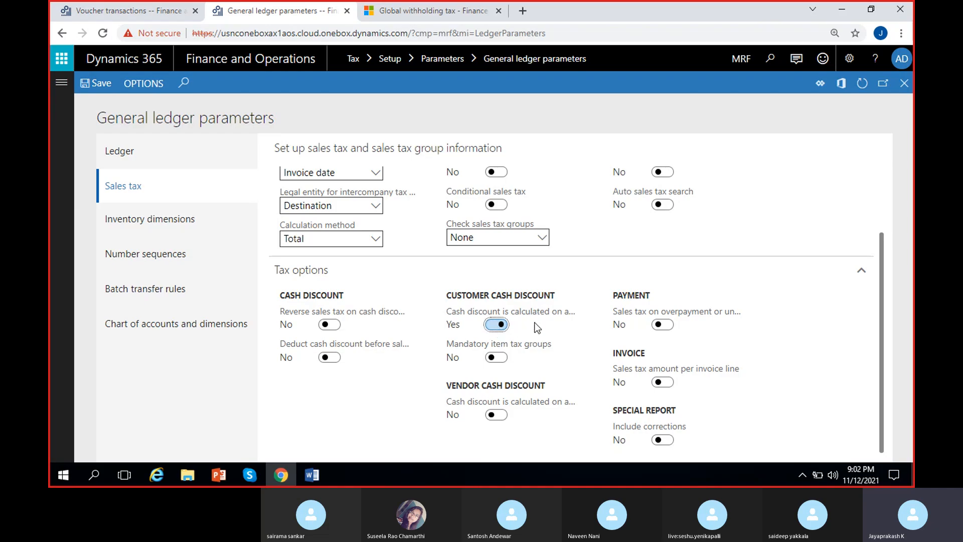
click(497, 324)
mouse_move(517, 346)
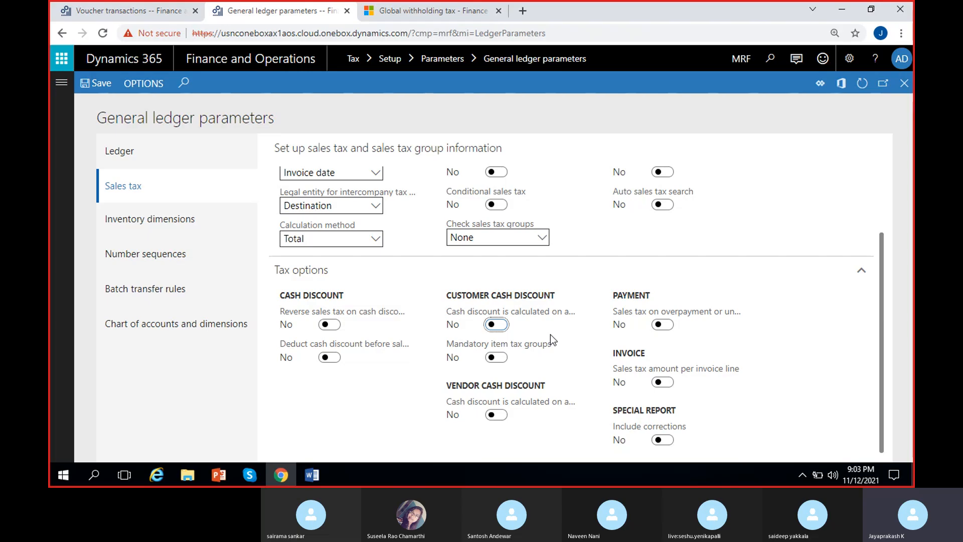
click(494, 327)
click(500, 326)
Step: Set Sales tax amount per invoice line to Yes and view the description of the Include corrections option
mouse_move(544, 410)
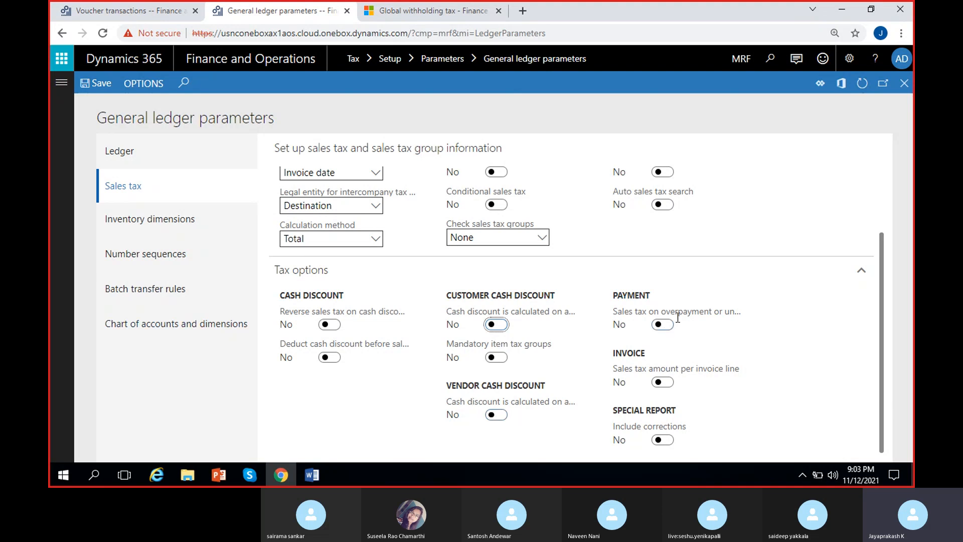
mouse_move(695, 313)
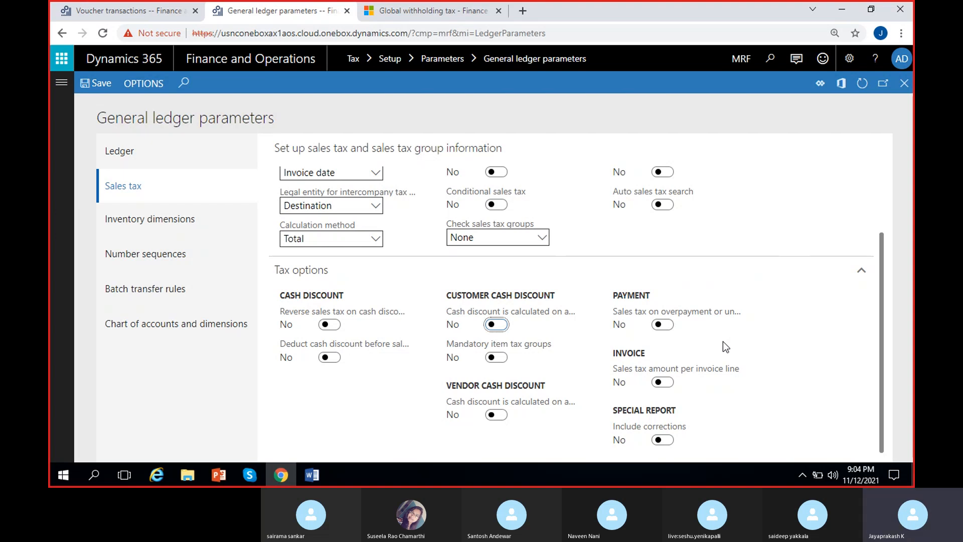
mouse_move(717, 373)
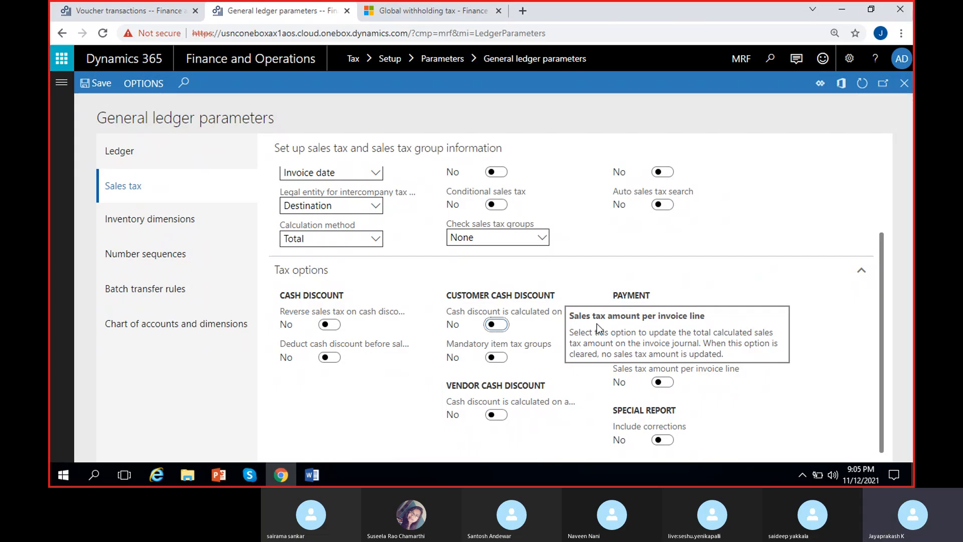
click(661, 382)
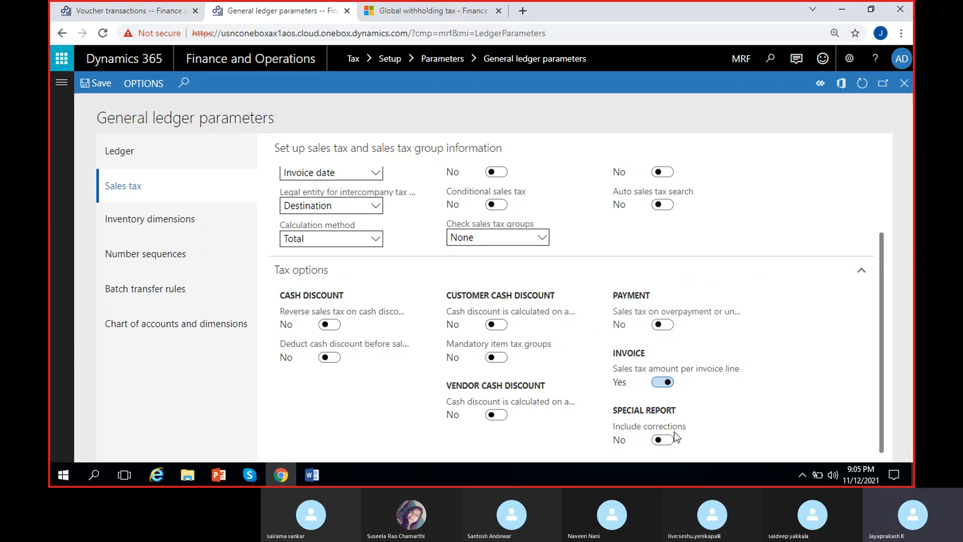
mouse_move(674, 431)
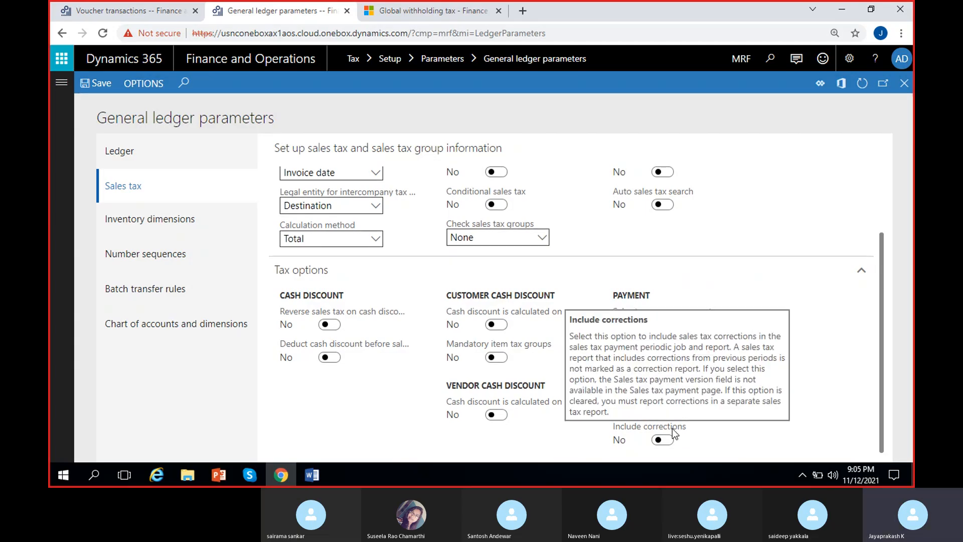